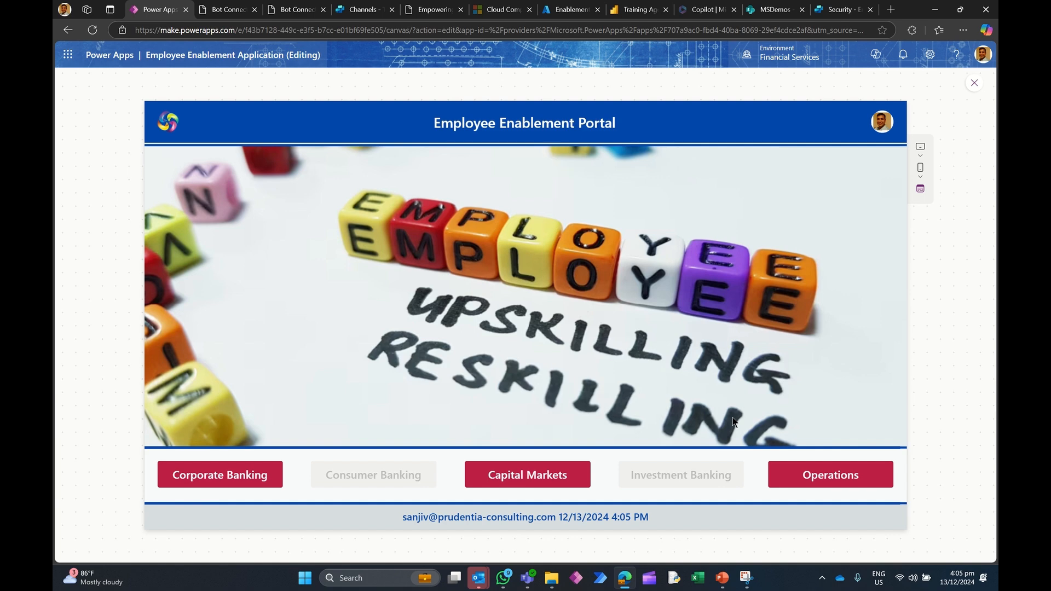
Step: Open the Corporate Banking dashboard and set the approval status filter to All
{"action": "left_click", "coordinate": [255, 486]}
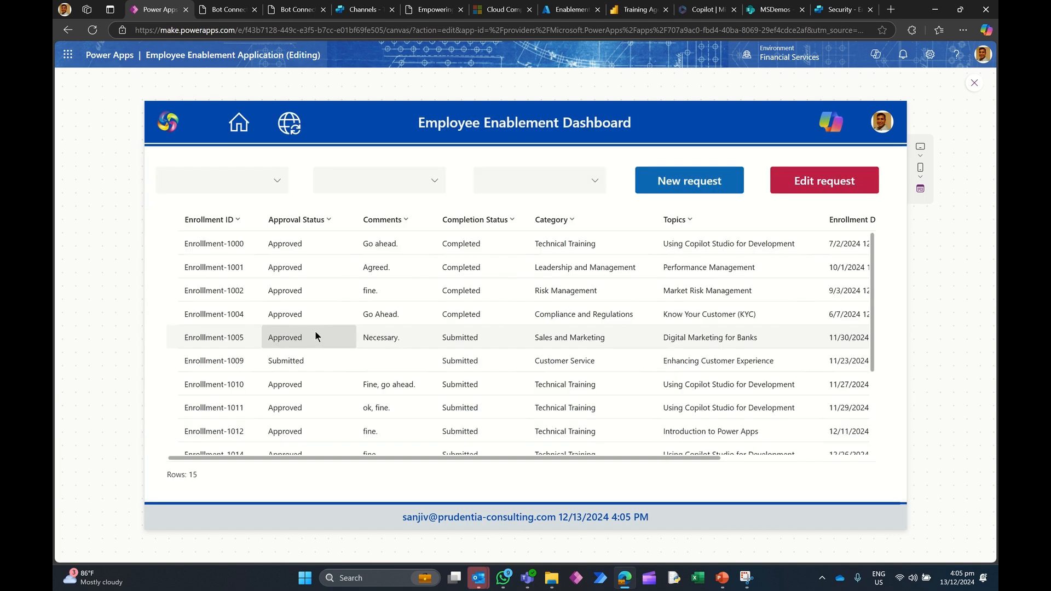
{"action": "left_click", "coordinate": [245, 194]}
{"action": "left_click", "coordinate": [221, 247]}
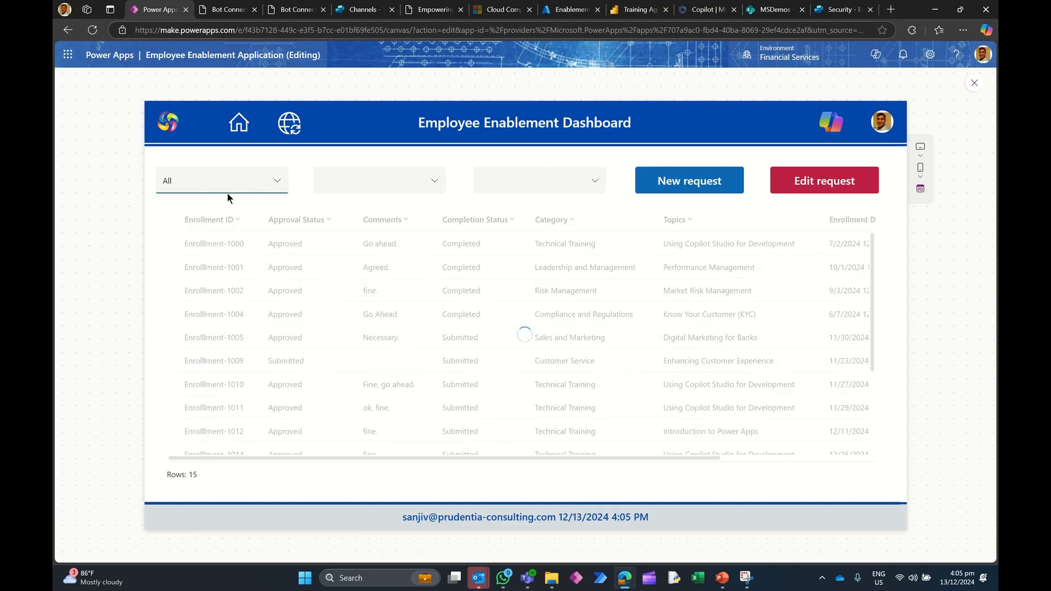
Step: Filter the enrollment list to Submitted approvals, then reset the approval status filter to All
{"action": "left_click", "coordinate": [227, 193]}
{"action": "left_click", "coordinate": [214, 201]}
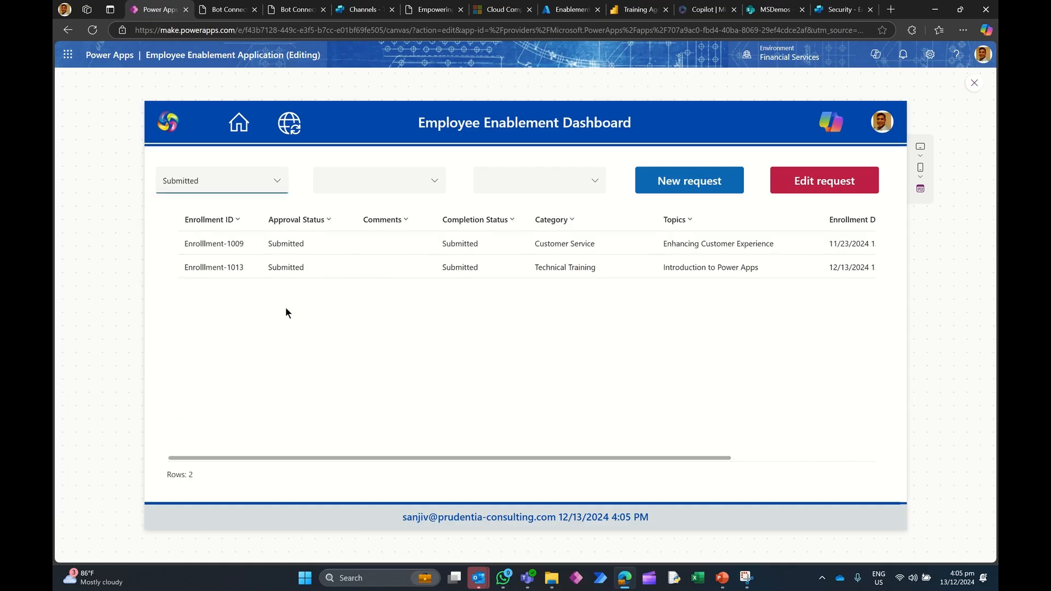
{"action": "left_click", "coordinate": [242, 189]}
{"action": "left_click", "coordinate": [234, 248]}
Step: Filter the list to the Technical Training category and set the business filter to All
{"action": "left_click", "coordinate": [363, 195]}
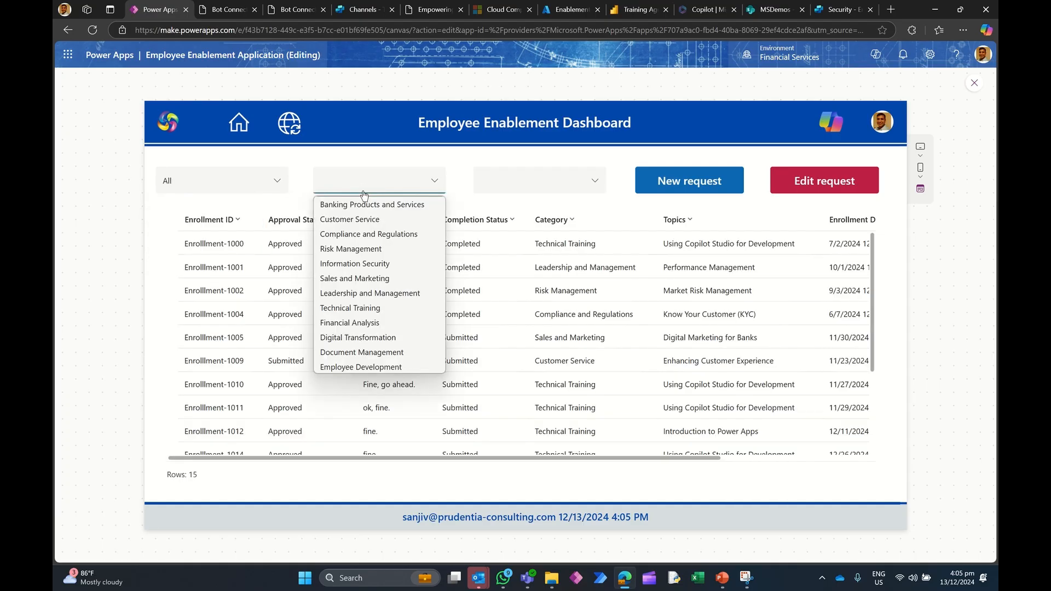
{"action": "left_click", "coordinate": [360, 310]}
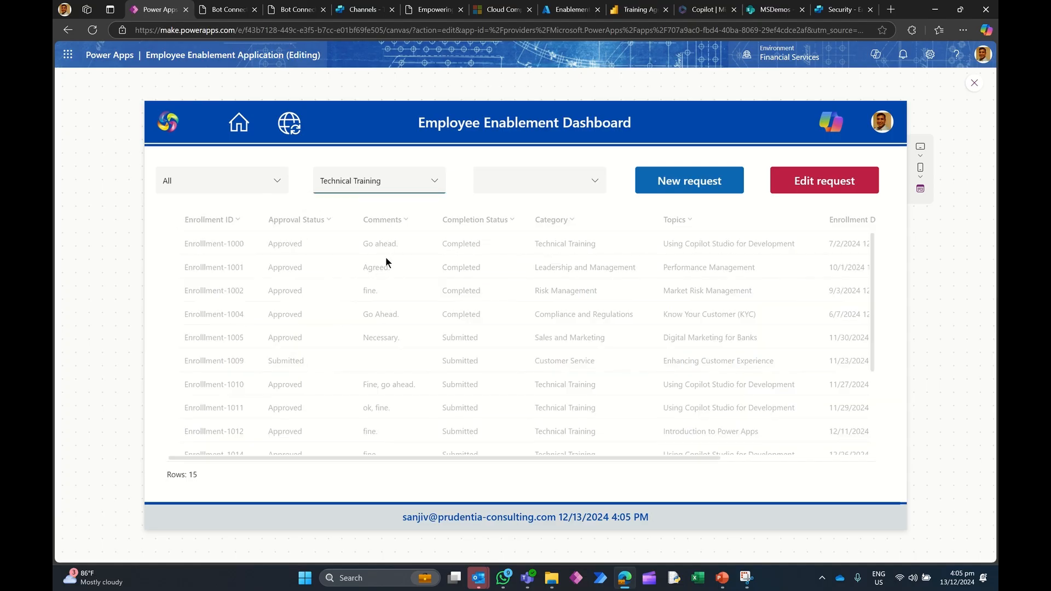
{"action": "left_click", "coordinate": [504, 176]}
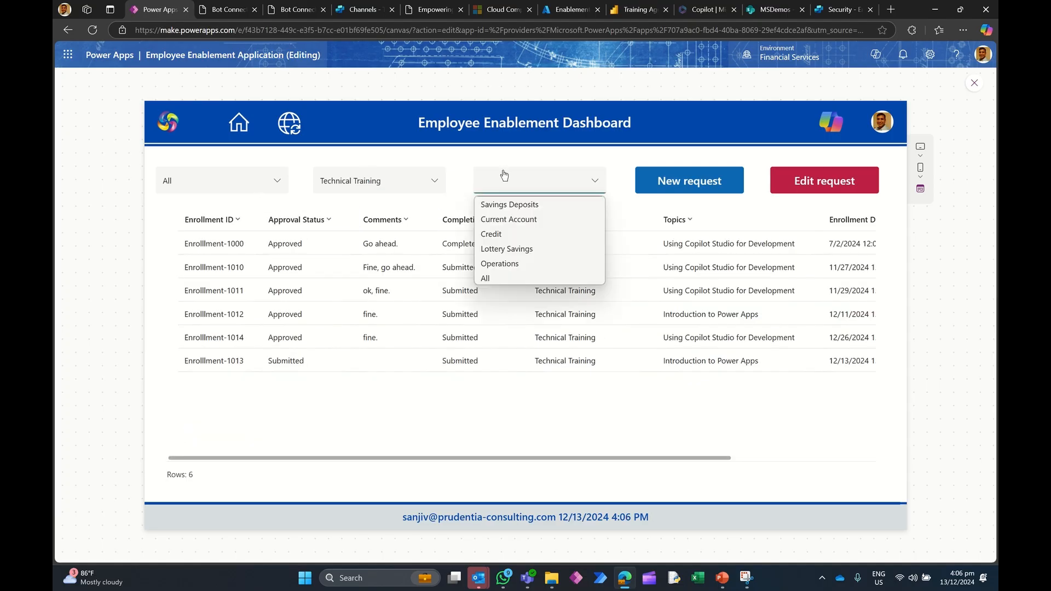
{"action": "left_click", "coordinate": [492, 277]}
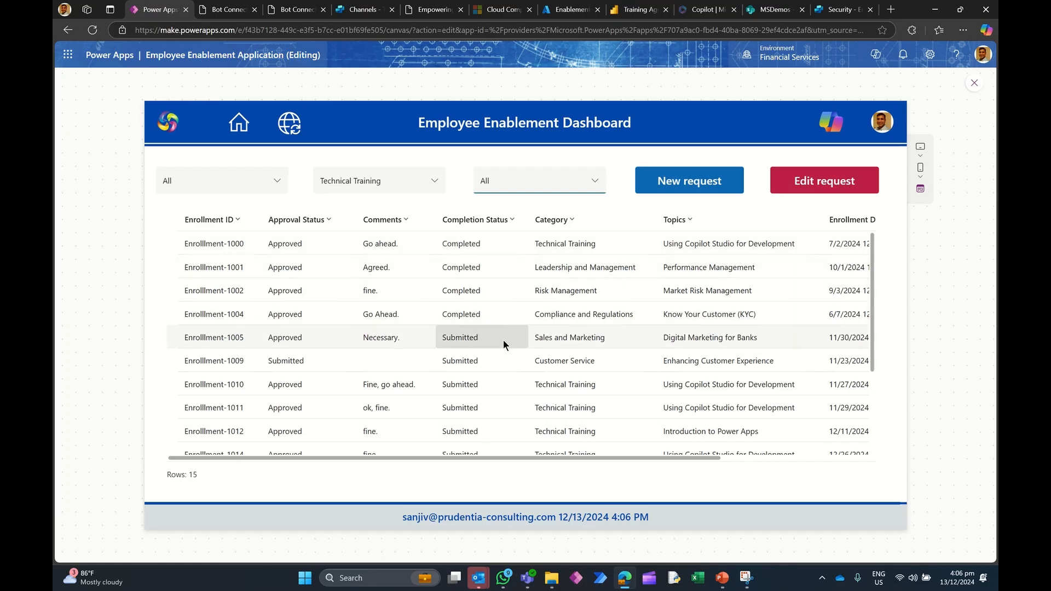
{"action": "left_click", "coordinate": [536, 182]}
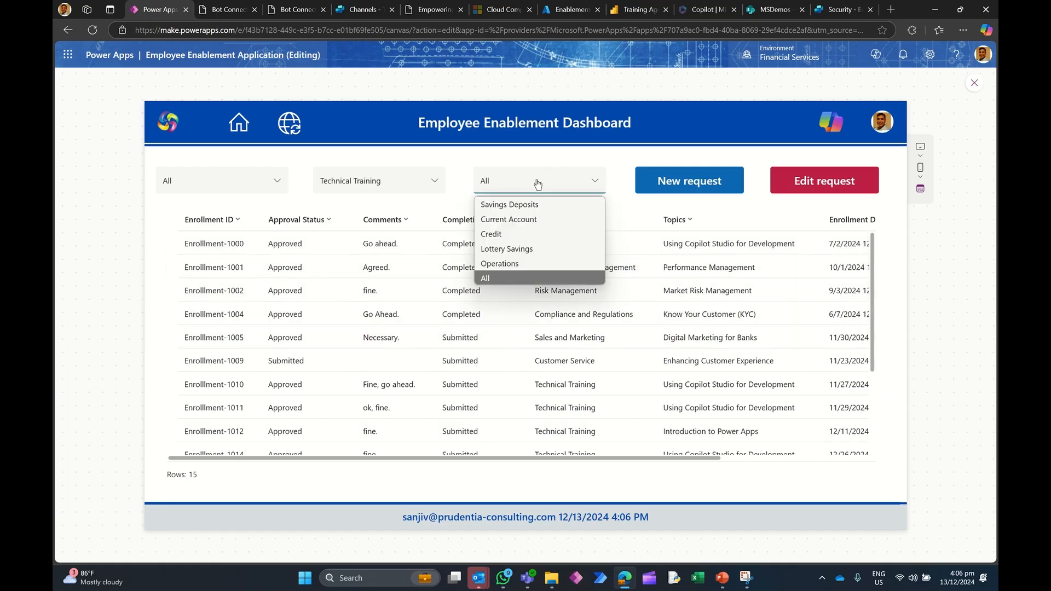
{"action": "left_click", "coordinate": [461, 200]}
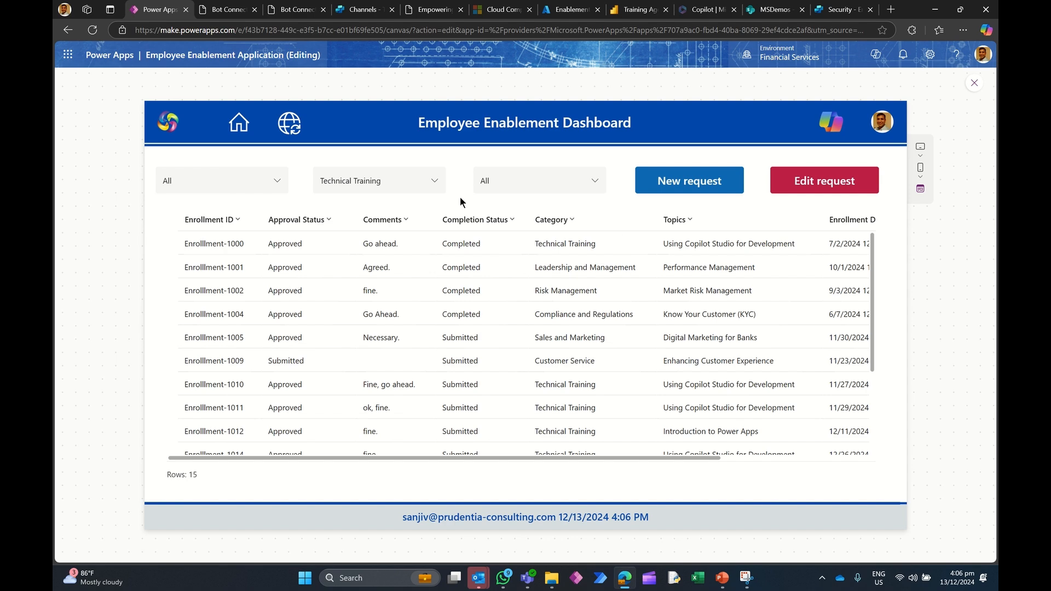
Step: Start a new enrollment request and set its Category to Technical Training
{"action": "left_click", "coordinate": [701, 188]}
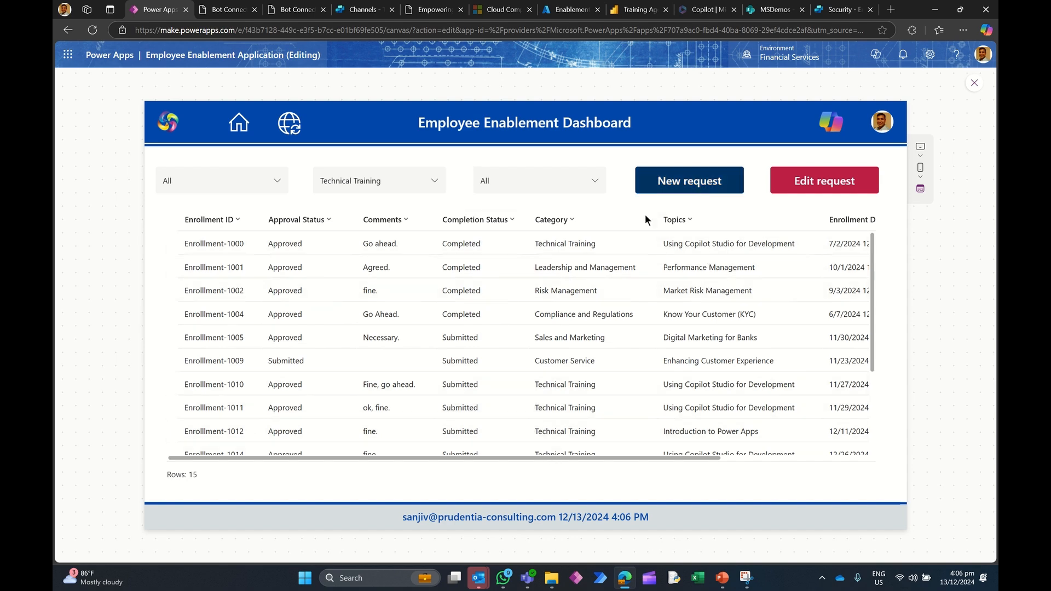
{"action": "left_click", "coordinate": [388, 211]}
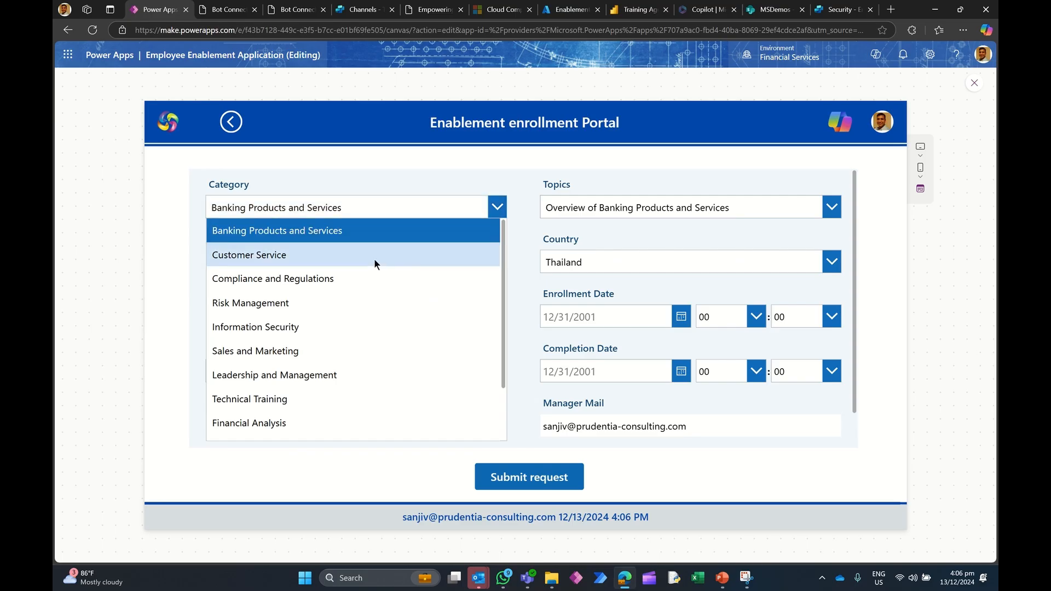
{"action": "left_click", "coordinate": [324, 392]}
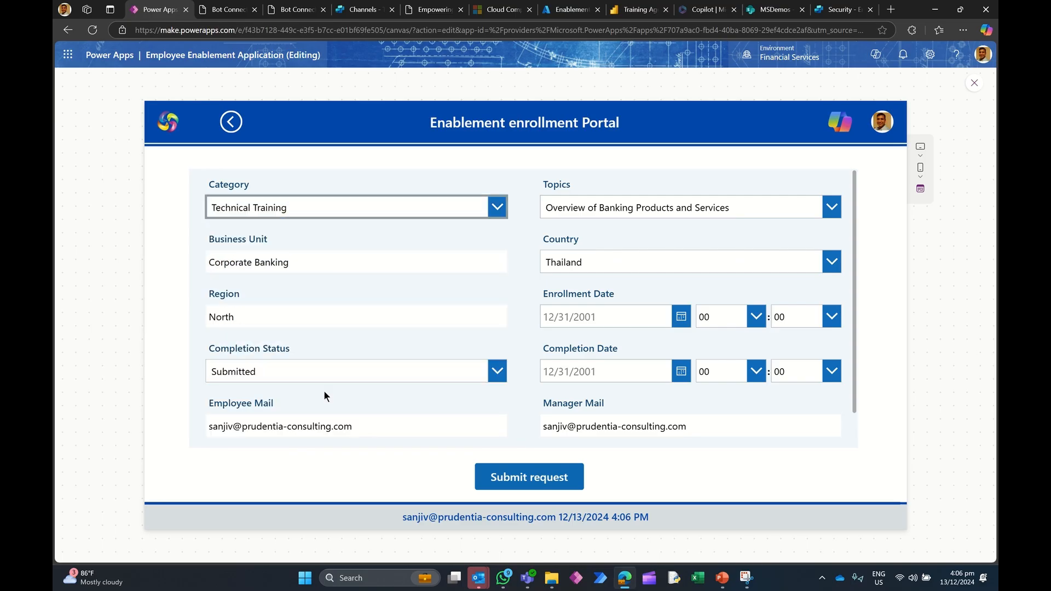
Step: Set the request's Topic to Using Copilot Studio for Development
{"action": "left_click", "coordinate": [576, 212]}
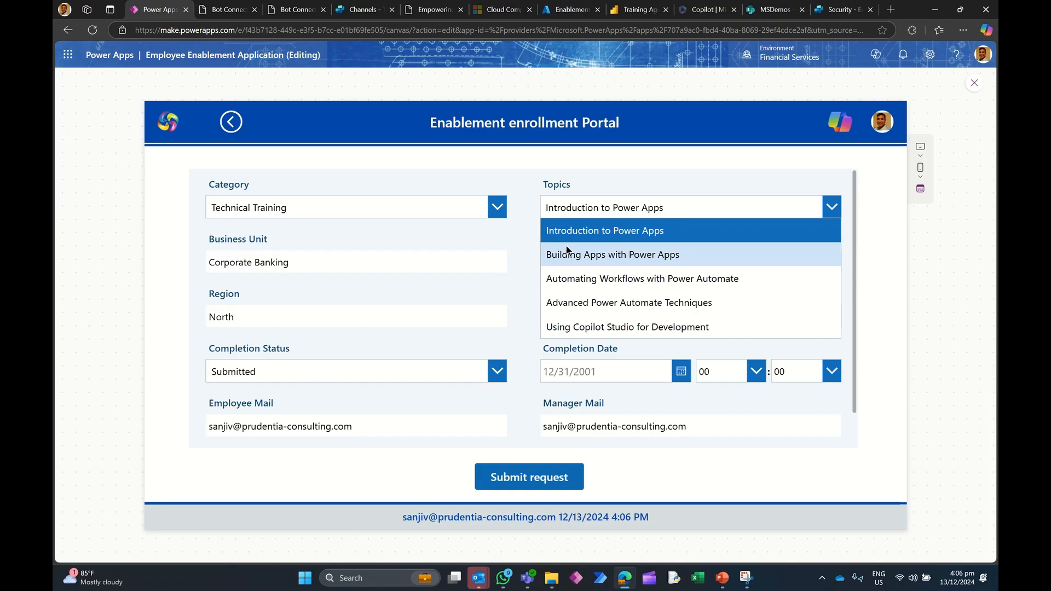
{"action": "left_click", "coordinate": [524, 221]}
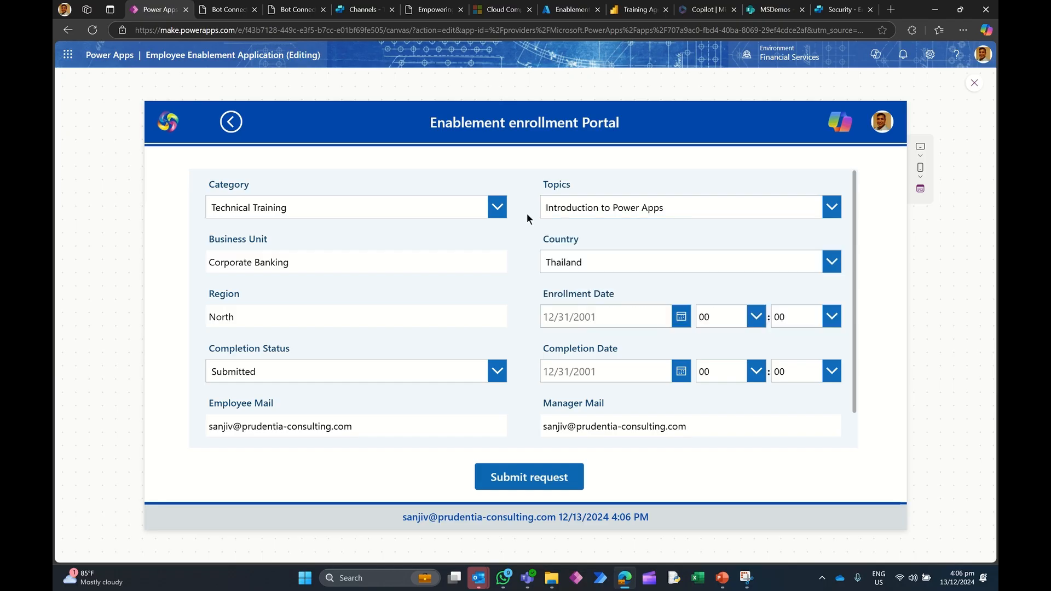
{"action": "left_click", "coordinate": [568, 212]}
{"action": "left_click", "coordinate": [580, 326]}
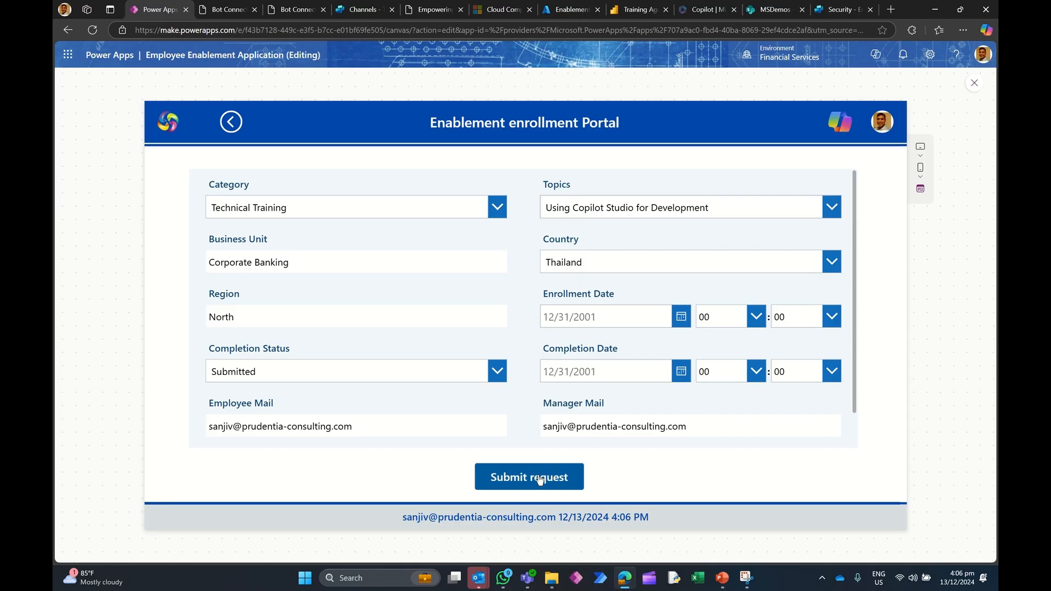
Step: Open the Copilot chat page and answer Yes, then No to the agent's follow-up questions
{"action": "left_click", "coordinate": [838, 125]}
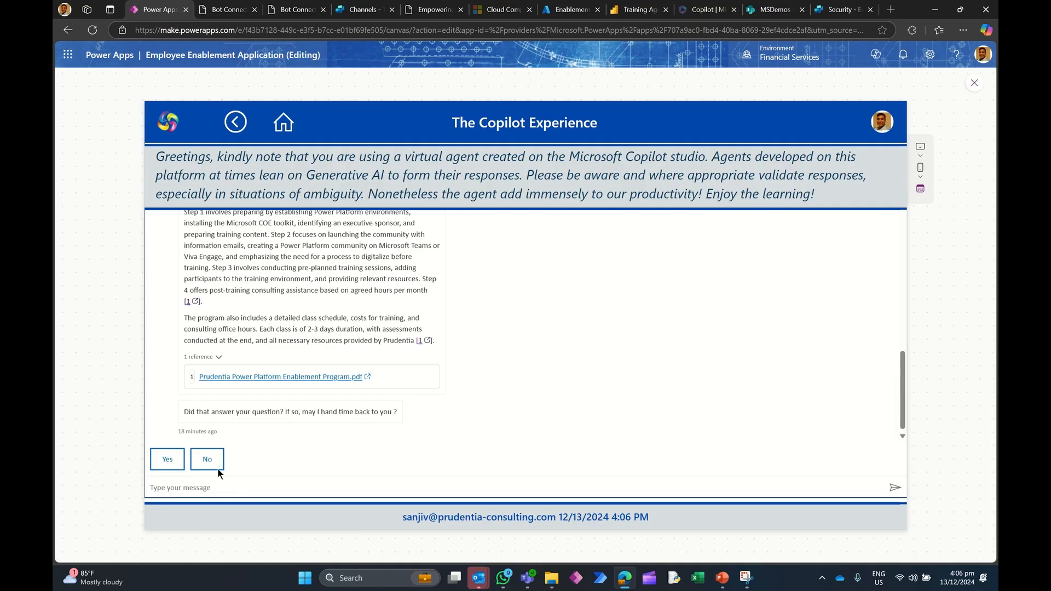
{"action": "left_click", "coordinate": [162, 460]}
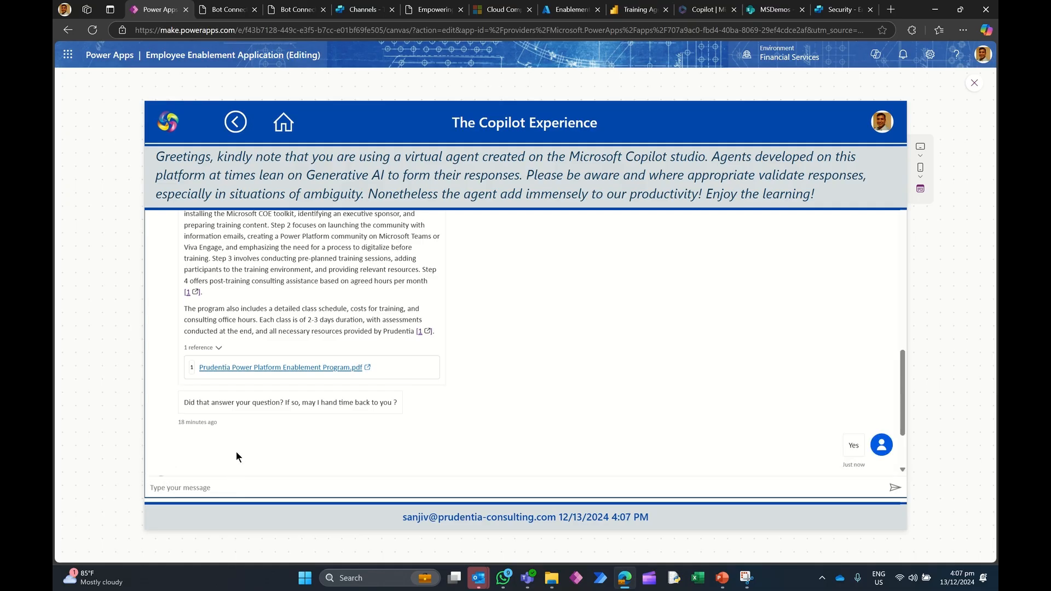
{"action": "left_click", "coordinate": [414, 425]}
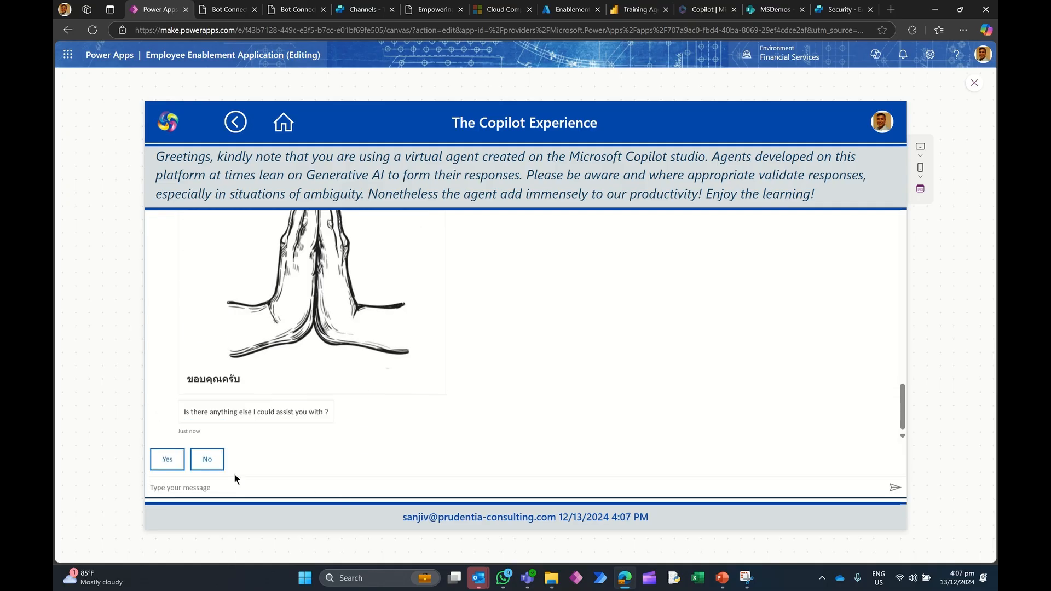
{"action": "left_click", "coordinate": [207, 459]}
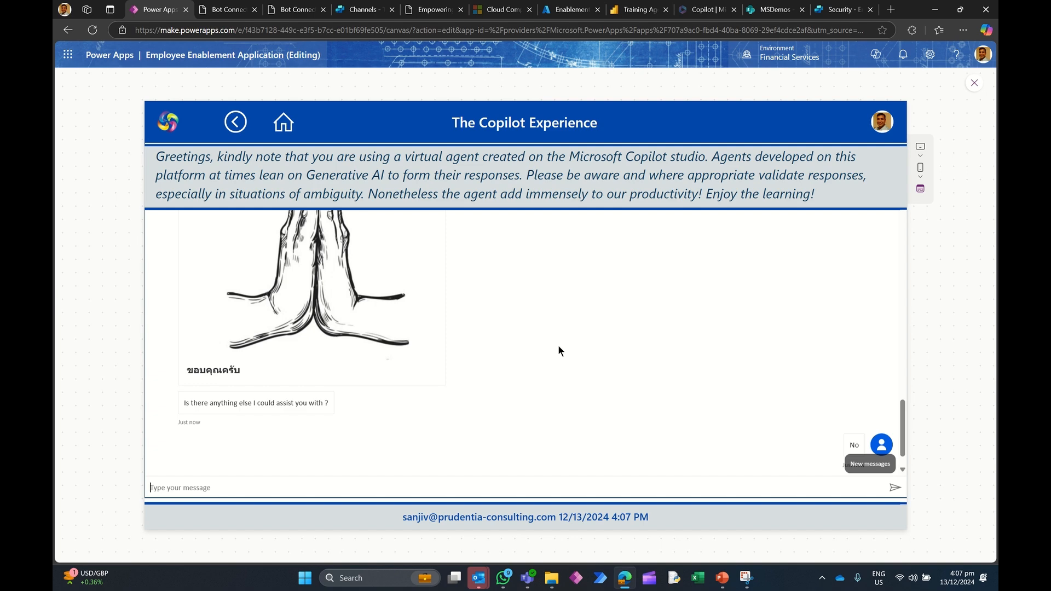
{"action": "scroll", "coordinate": [557, 348], "scroll_direction": "up", "scroll_amount": 15}
{"action": "scroll", "coordinate": [556, 345], "scroll_direction": "down", "scroll_amount": 5}
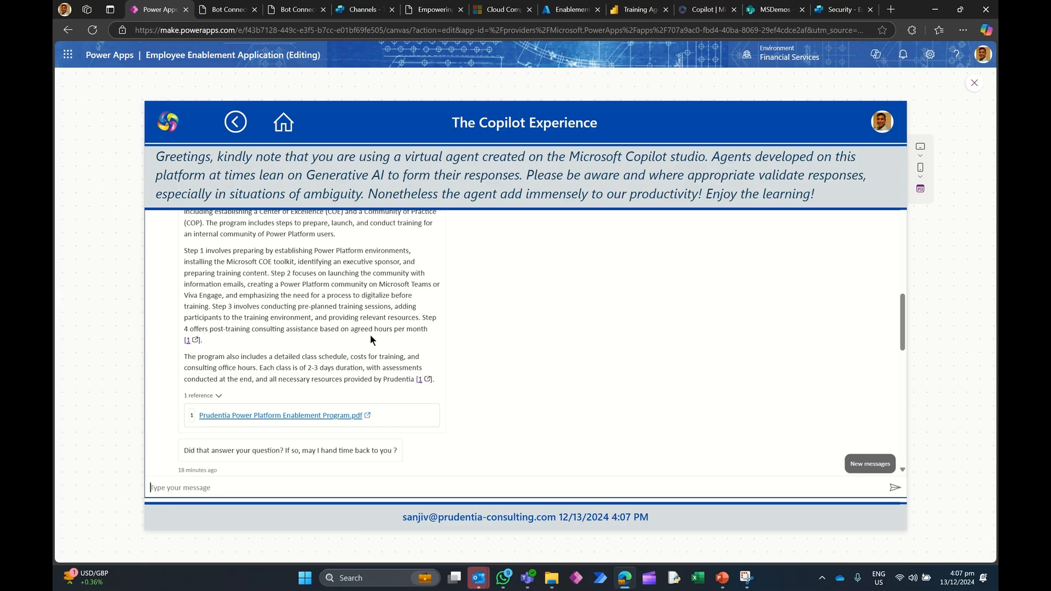
Step: Return to the enrollment form and set the Enrollment Date to 12/27/2024
{"action": "left_click", "coordinate": [235, 122]}
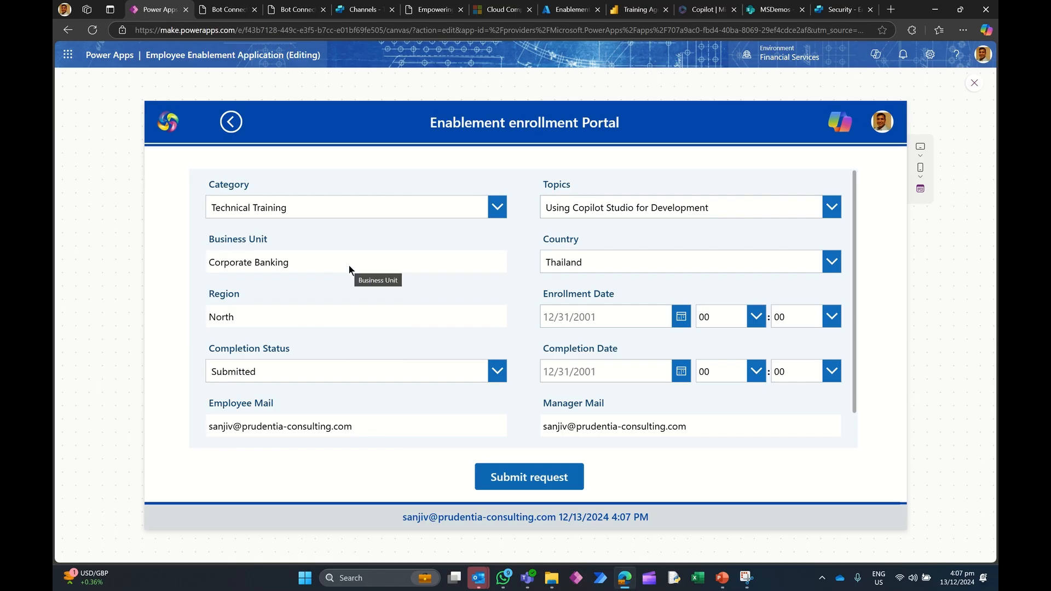
{"action": "left_click", "coordinate": [570, 264]}
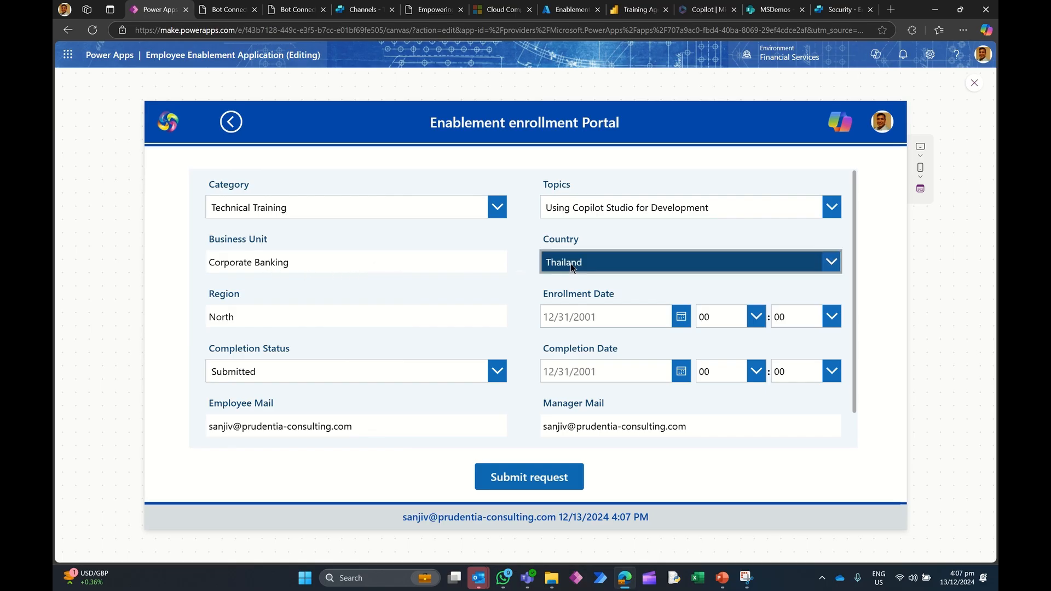
{"action": "left_click", "coordinate": [596, 241]}
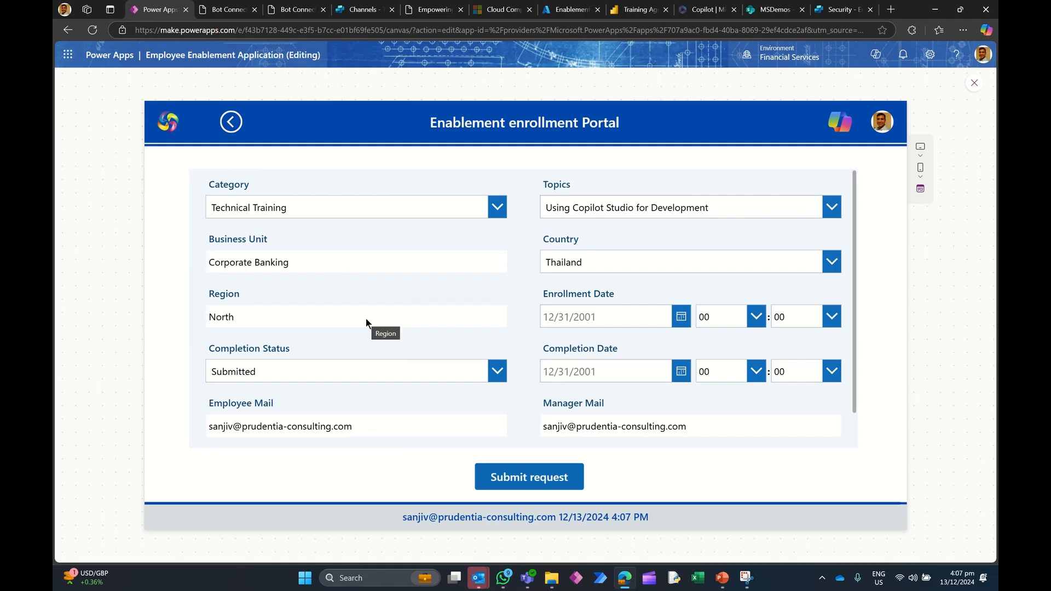
{"action": "left_click", "coordinate": [681, 316]}
{"action": "left_click", "coordinate": [695, 457]}
{"action": "left_click", "coordinate": [663, 509]}
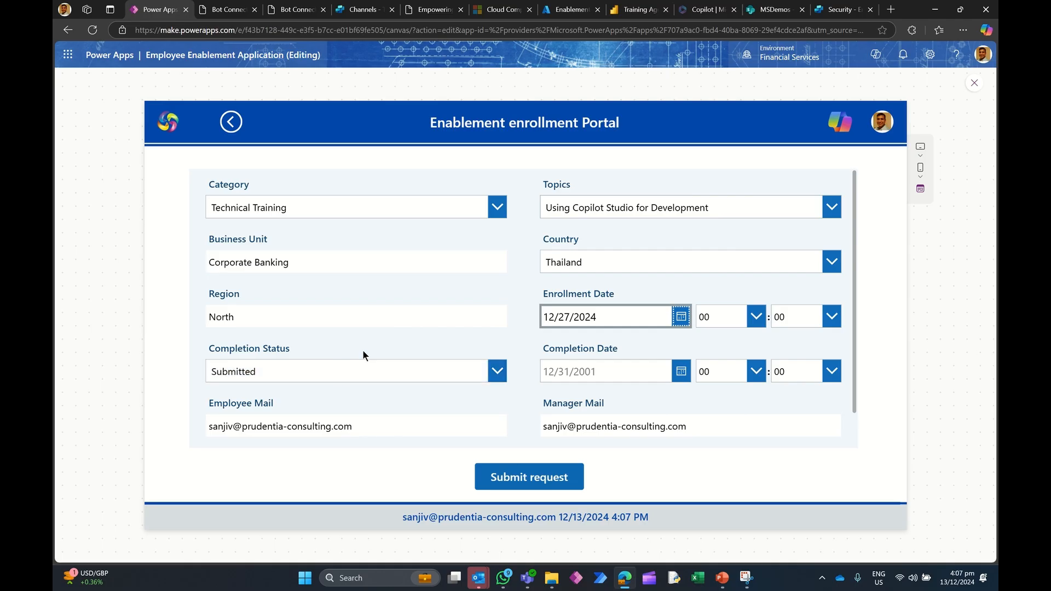
Step: Submit the enrollment request and sort the dashboard by Enrollment ID in descending order
{"action": "left_click", "coordinate": [580, 358]}
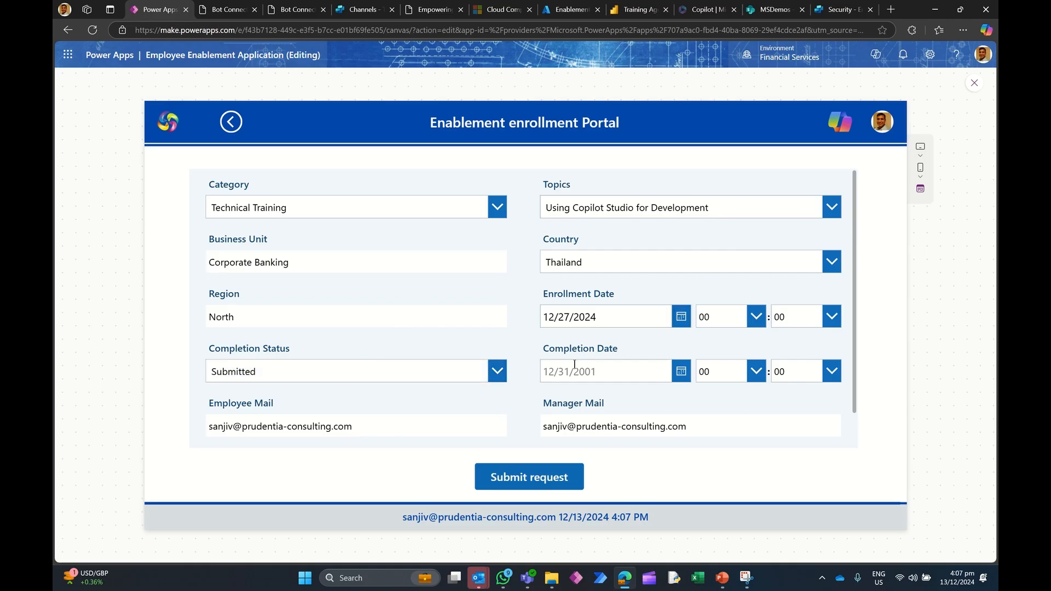
{"action": "left_click", "coordinate": [529, 479]}
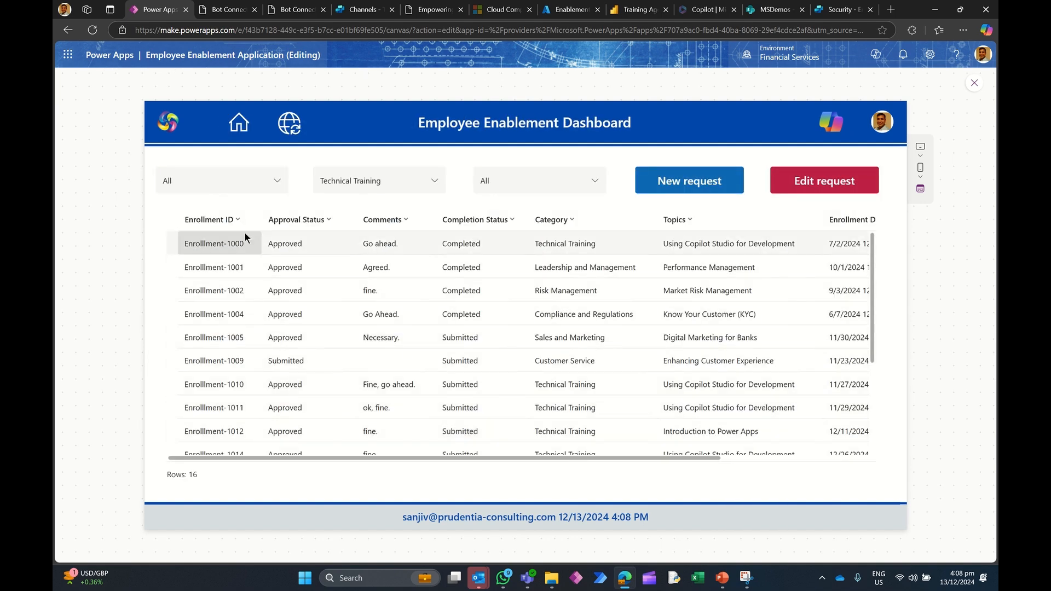
{"action": "left_click", "coordinate": [237, 220]}
{"action": "left_click", "coordinate": [234, 262]}
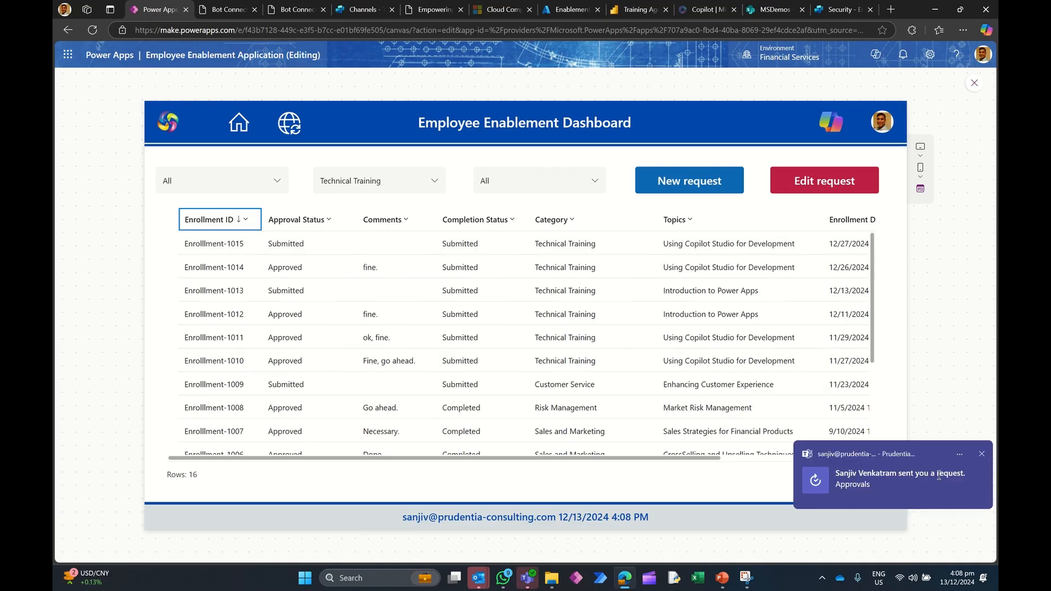
Step: Switch to Teams under the organisation account and open the new approval request from Activity
{"action": "left_click", "coordinate": [526, 577]}
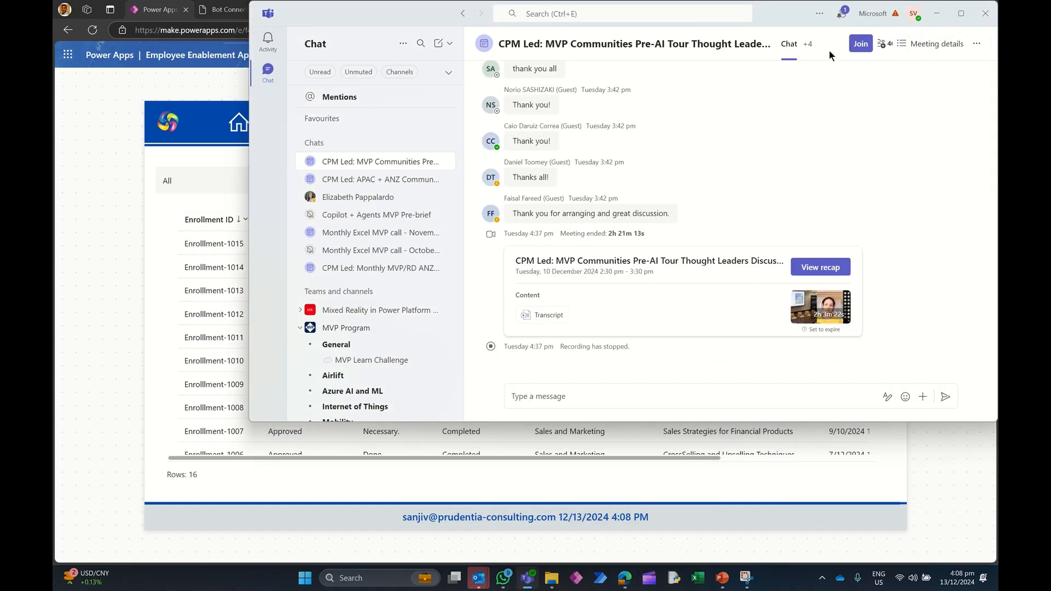
{"action": "left_click", "coordinate": [872, 13]}
{"action": "left_click", "coordinate": [908, 164]}
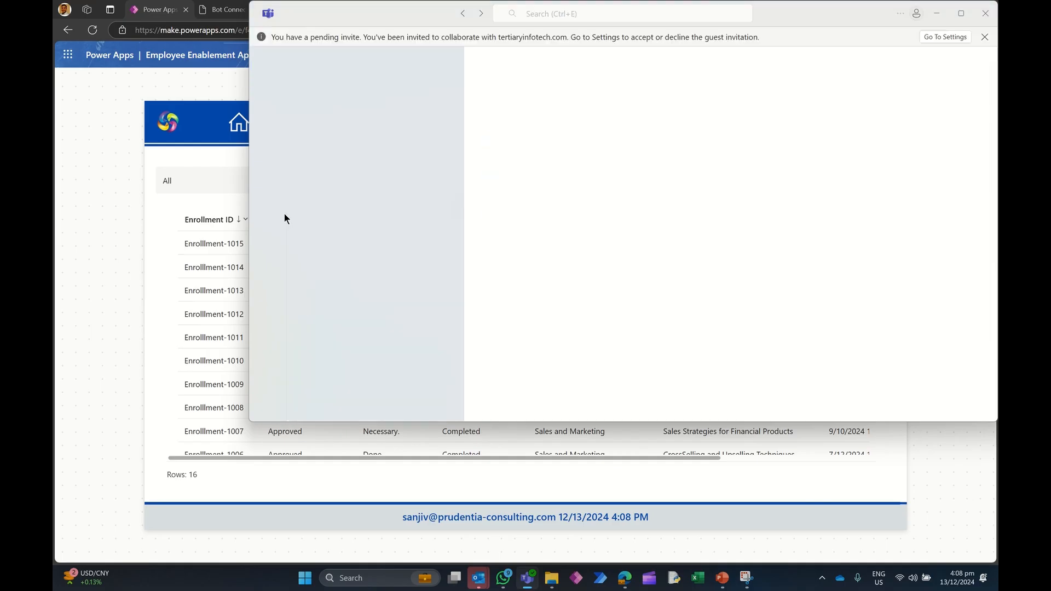
{"action": "left_click", "coordinate": [268, 121]}
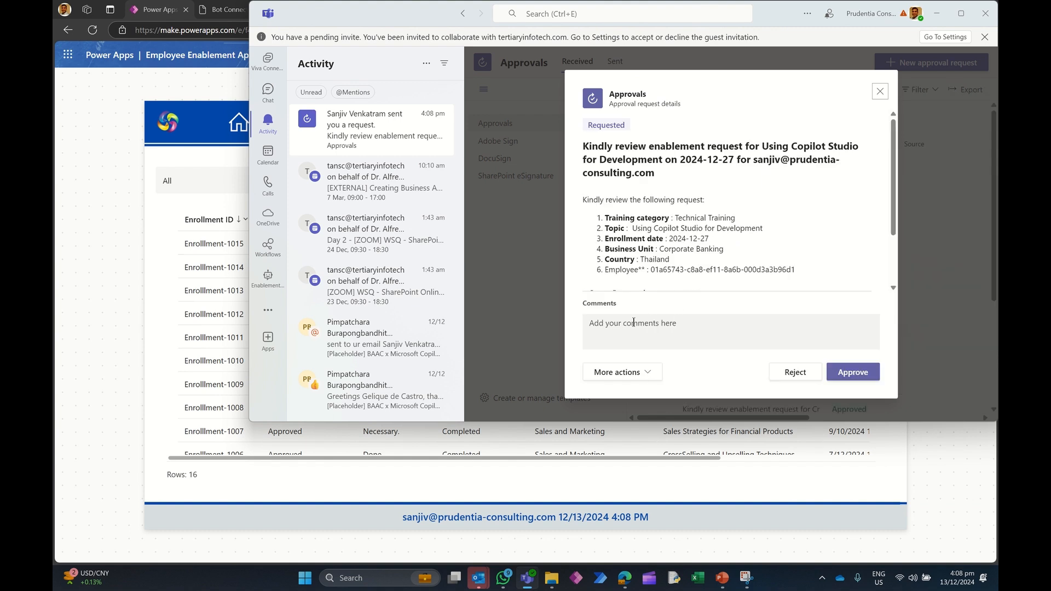
Step: Approve the enrollment request with the comment Fine and minimise Teams
{"action": "left_click", "coordinate": [625, 326]}
{"action": "type", "text": "Fine."}
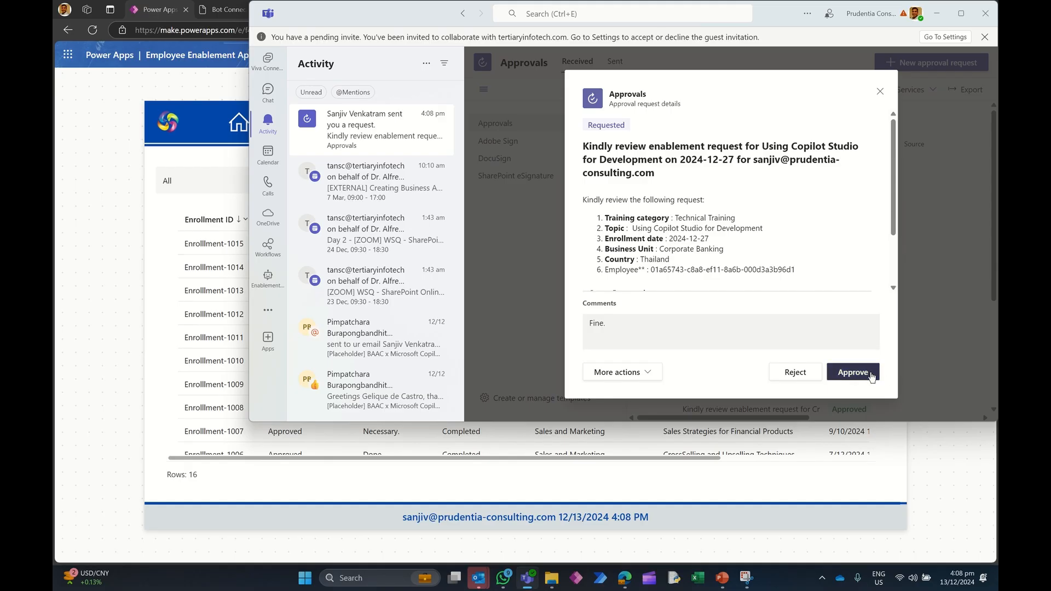
{"action": "left_click", "coordinate": [863, 372]}
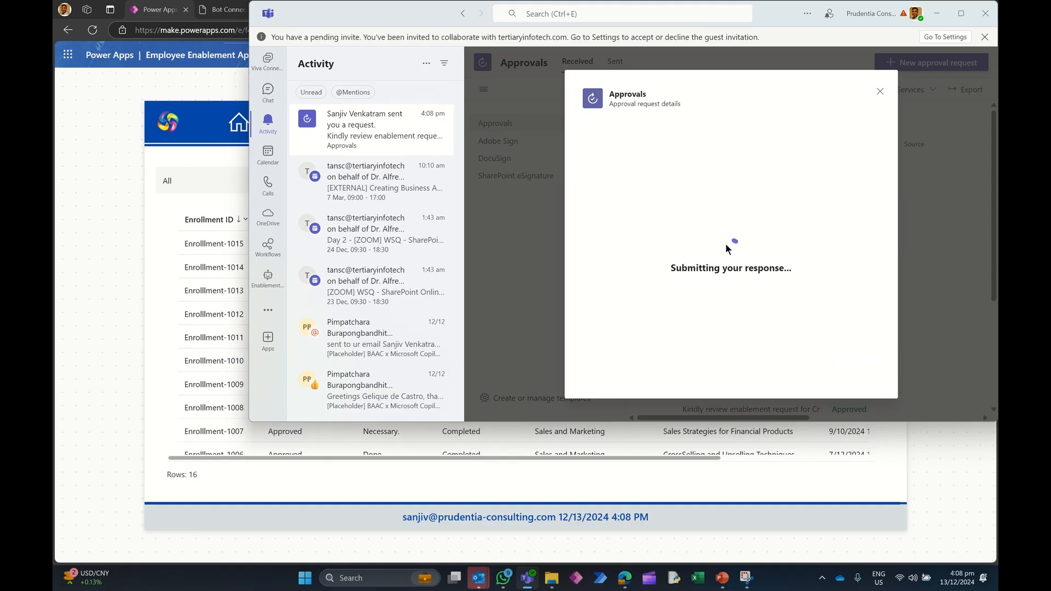
{"action": "left_click", "coordinate": [937, 16]}
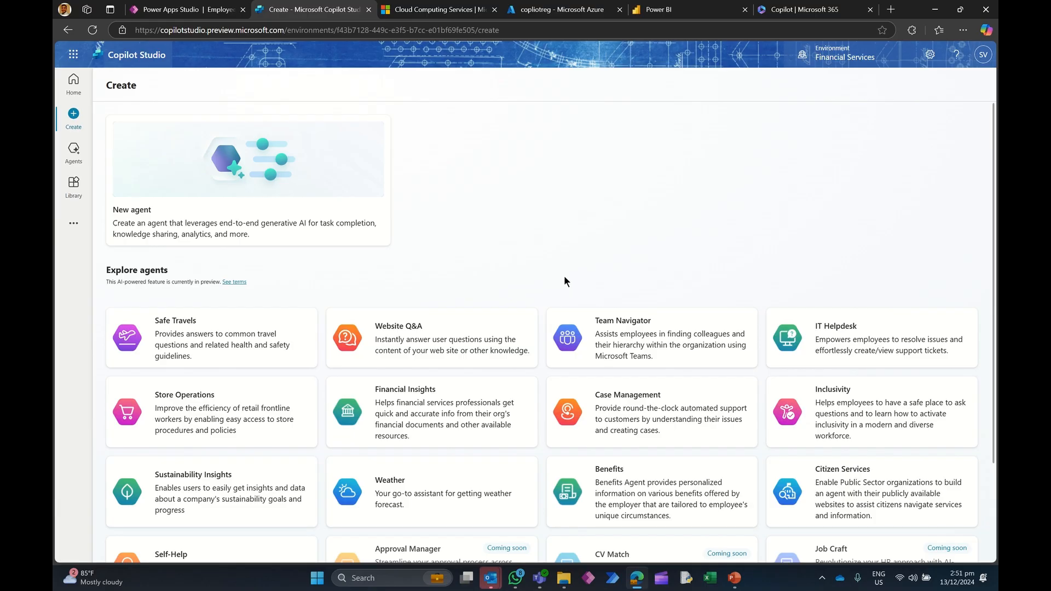
Step: Start a new agent and browse the primary agent language options without changing the language
{"action": "left_click", "coordinate": [251, 175]}
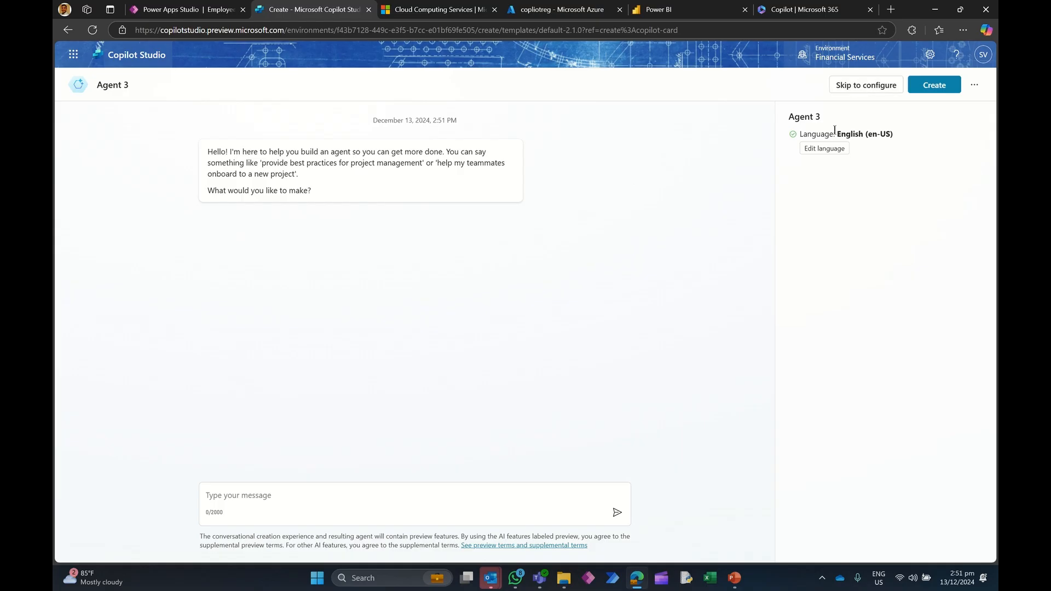
{"action": "left_click", "coordinate": [814, 155]}
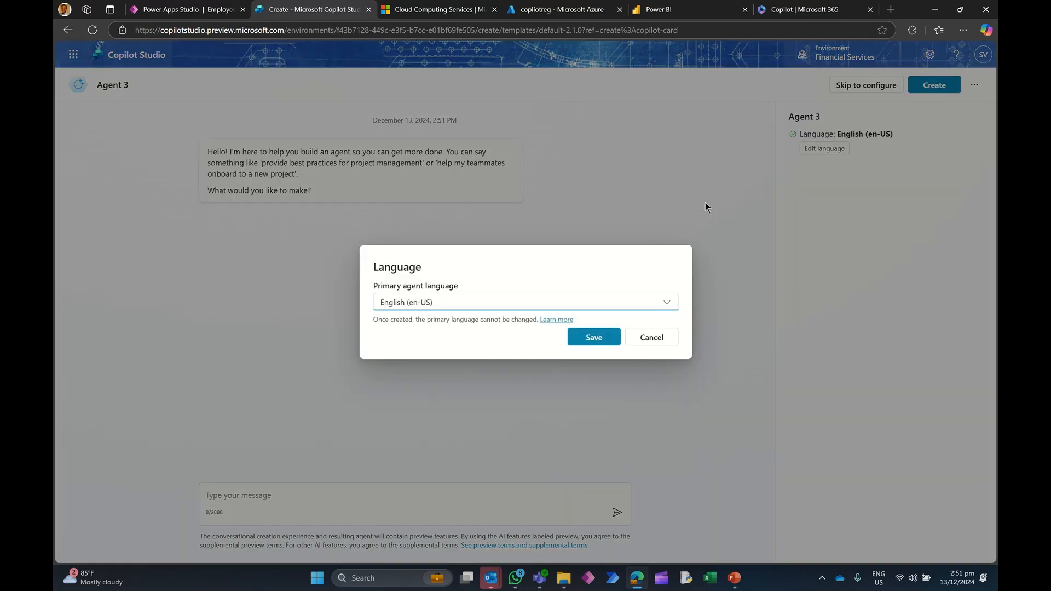
{"action": "left_click", "coordinate": [563, 312]}
{"action": "scroll", "coordinate": [553, 361], "scroll_direction": "down", "scroll_amount": 5}
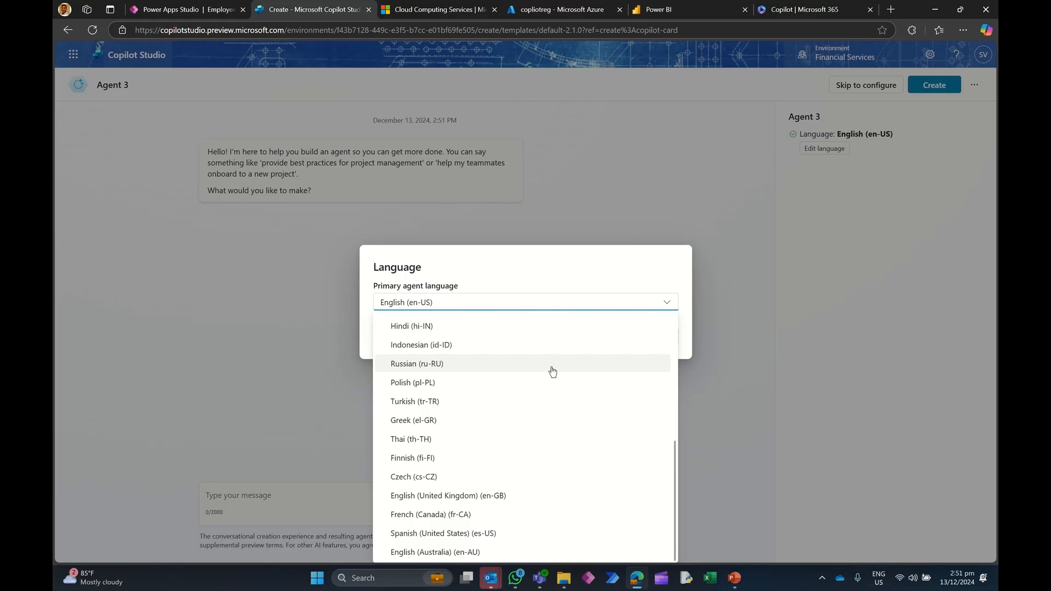
{"action": "scroll", "coordinate": [552, 372], "scroll_direction": "up", "scroll_amount": 3}
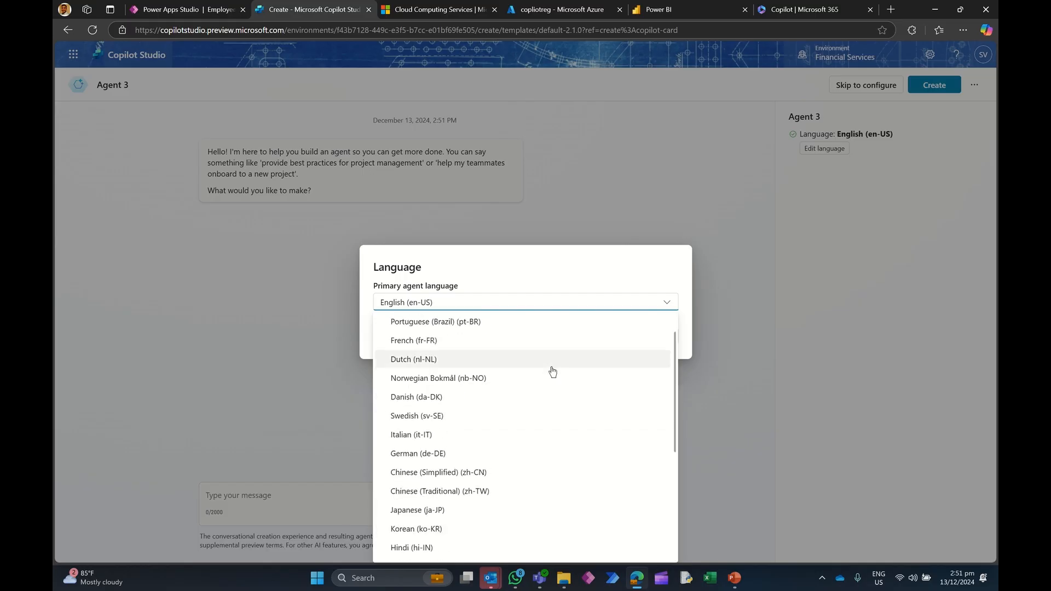
{"action": "scroll", "coordinate": [552, 372], "scroll_direction": "down", "scroll_amount": 2}
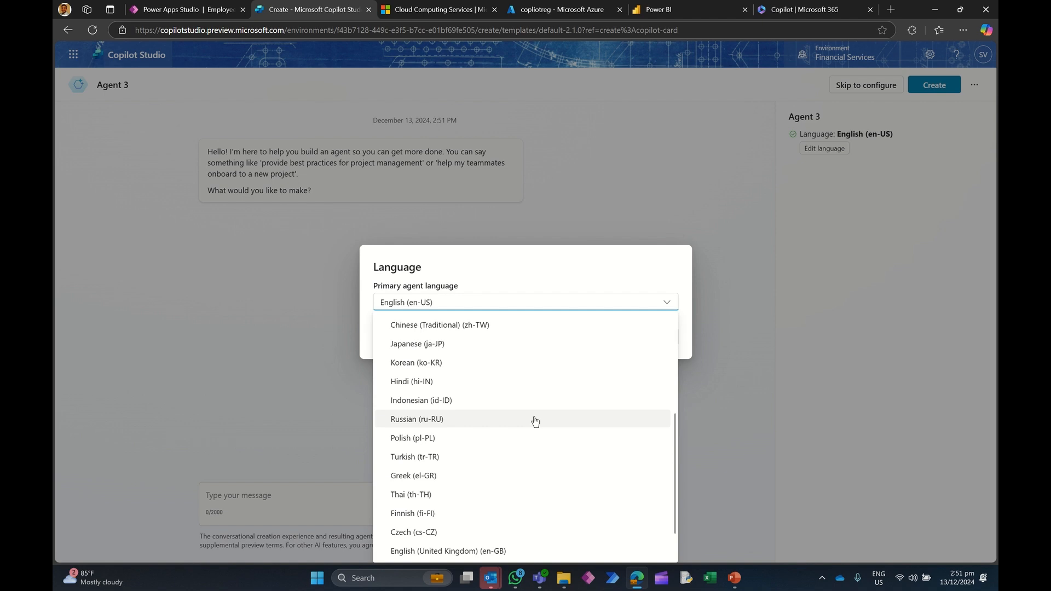
{"action": "left_click", "coordinate": [753, 367]}
{"action": "left_click", "coordinate": [656, 337]}
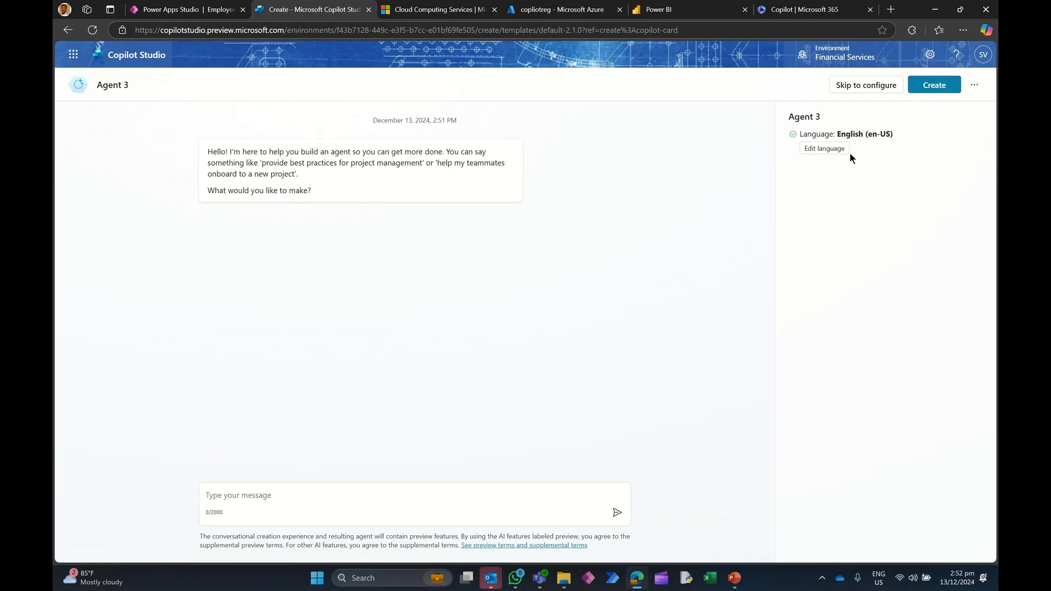
Step: Skip to manual configuration and name the agent TrainingAgent
{"action": "left_click", "coordinate": [852, 87]}
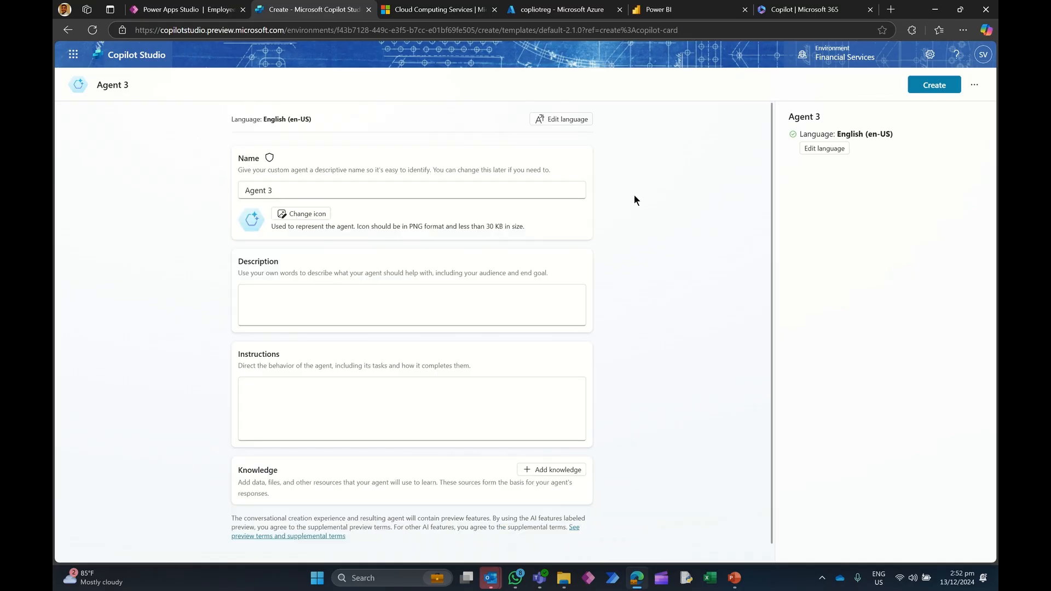
{"action": "triple_click", "coordinate": [271, 190]}
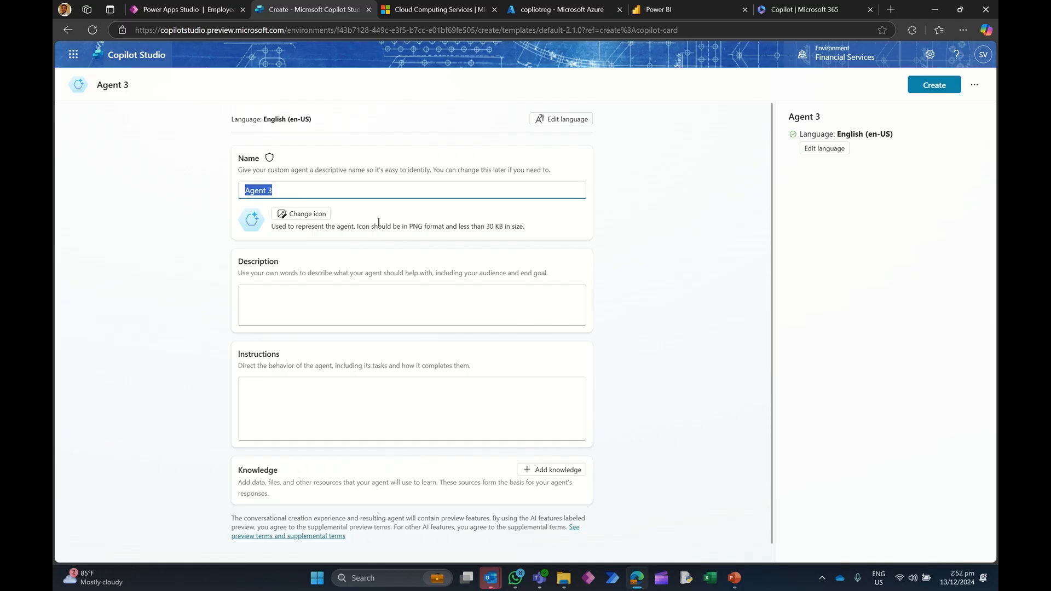
{"action": "type", "text": "TrainingAgent"}
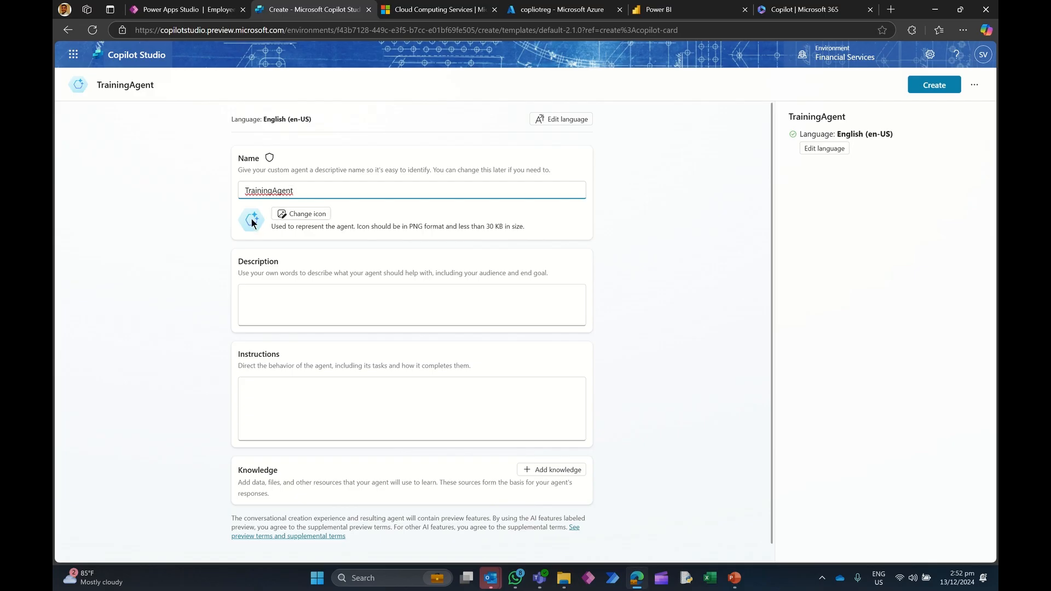
Step: Try to set the agent icon to the image we the people.PNG
{"action": "left_click", "coordinate": [305, 217]}
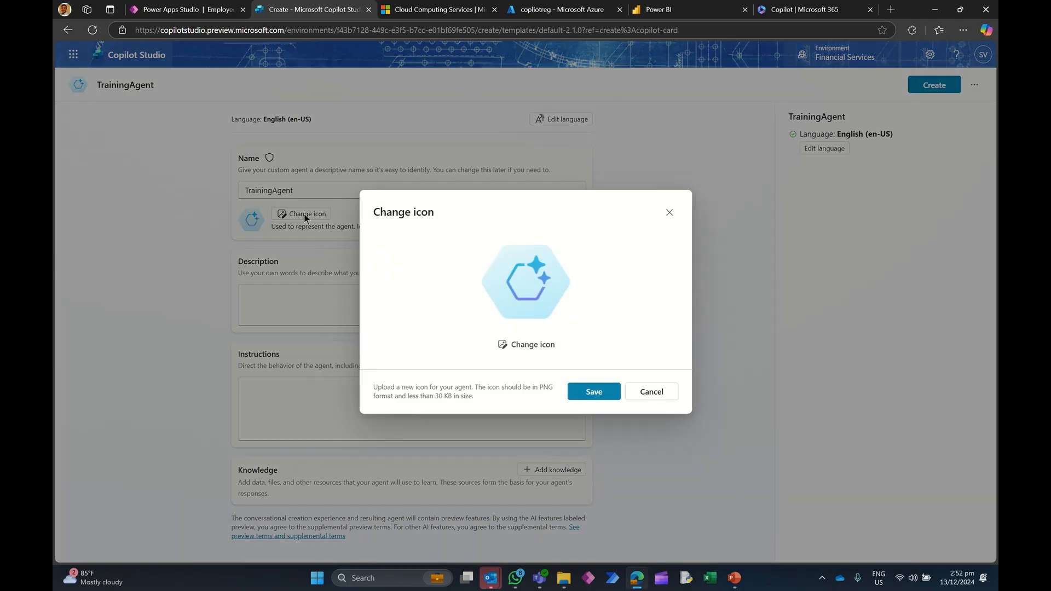
{"action": "left_click", "coordinate": [537, 343]}
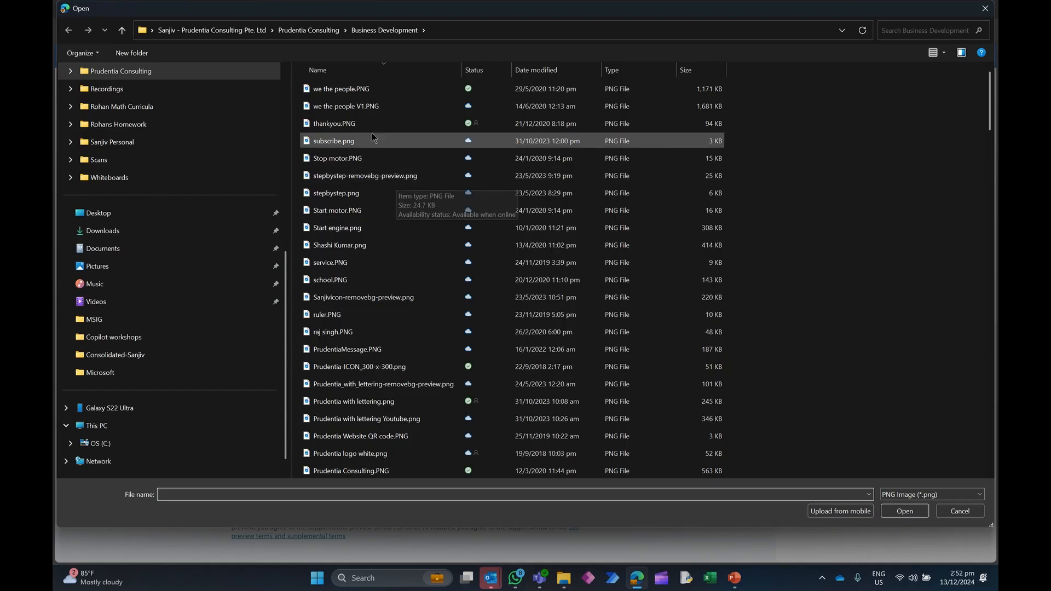
{"action": "left_click", "coordinate": [350, 88]}
{"action": "left_click", "coordinate": [904, 511]}
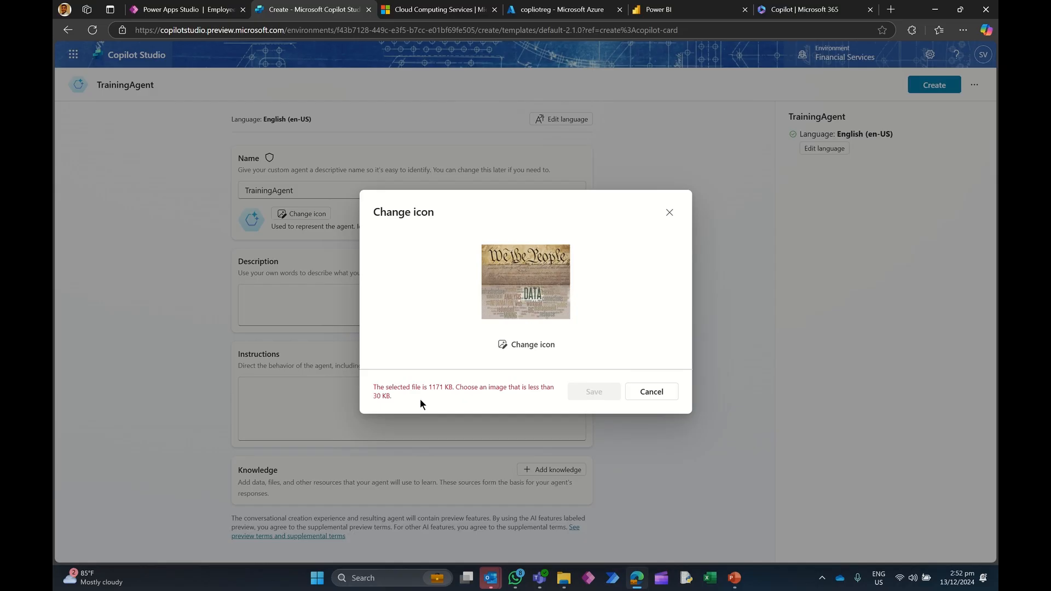
{"action": "left_click", "coordinate": [641, 399]}
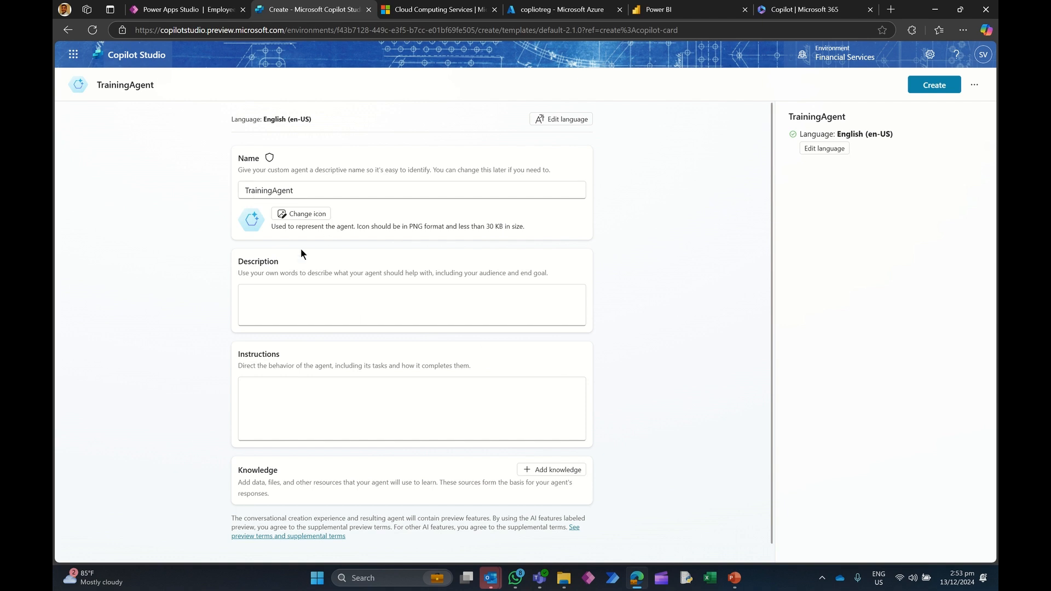
Step: Create the TrainingAgent agent without adding a description, instructions or knowledge
{"action": "left_click", "coordinate": [301, 304]}
{"action": "left_click", "coordinate": [297, 390]}
{"action": "left_click", "coordinate": [554, 470]}
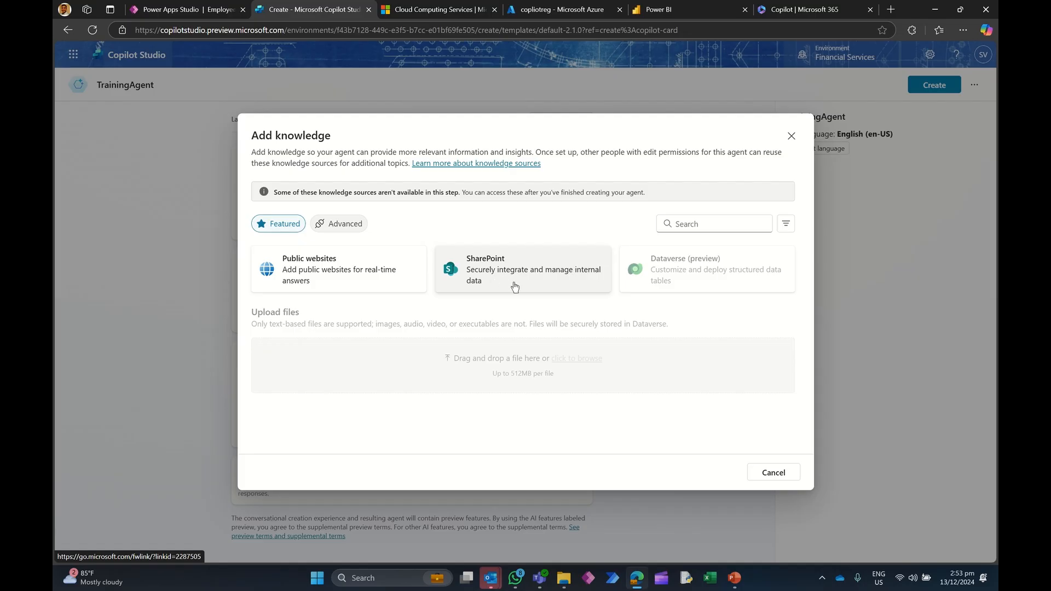
{"action": "mouse_move", "coordinate": [648, 282]}
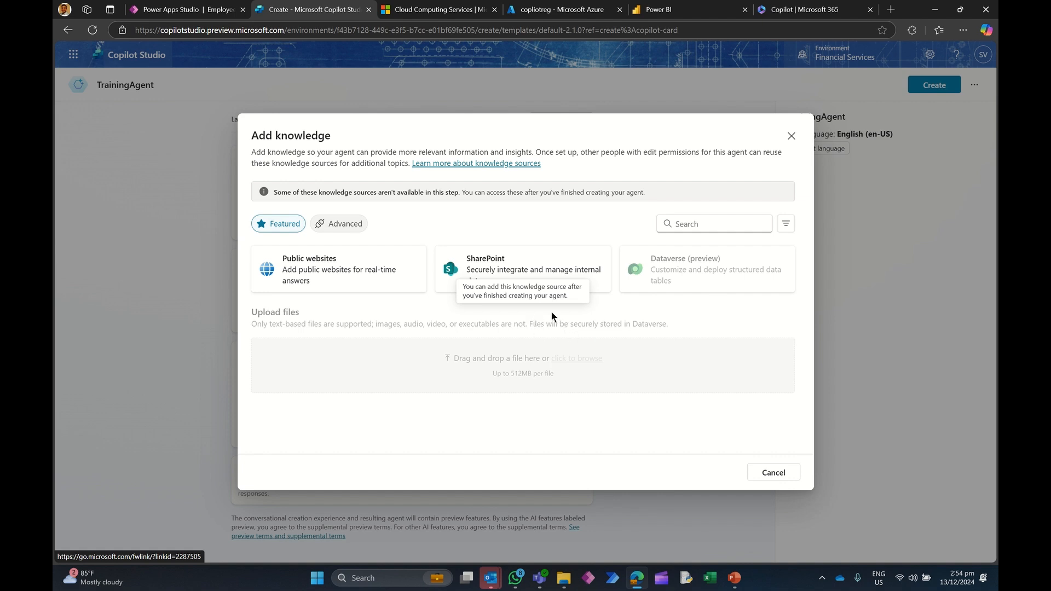
{"action": "left_click", "coordinate": [772, 472]}
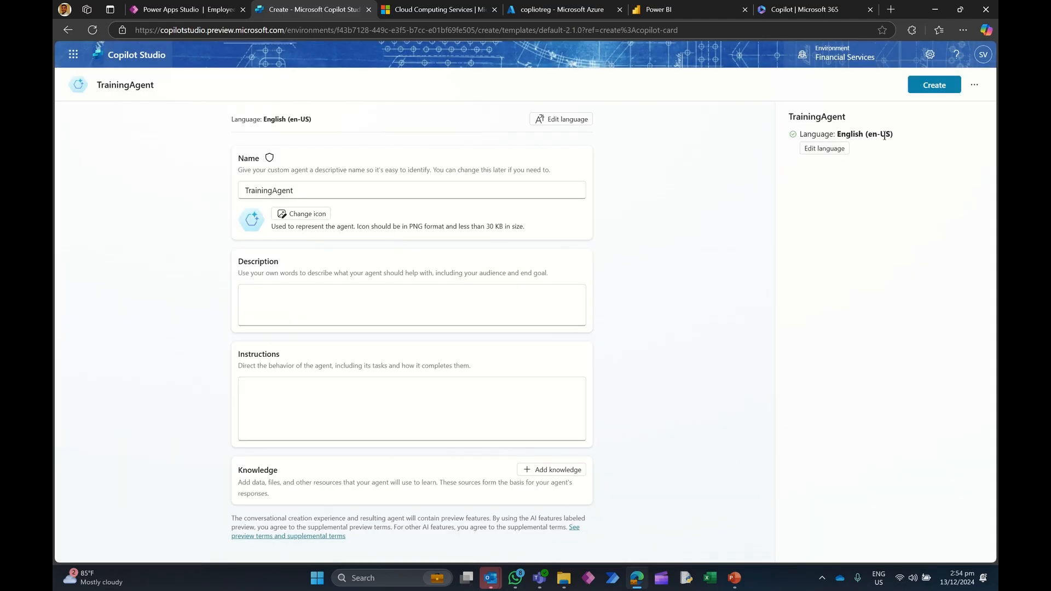
{"action": "left_click", "coordinate": [929, 85]}
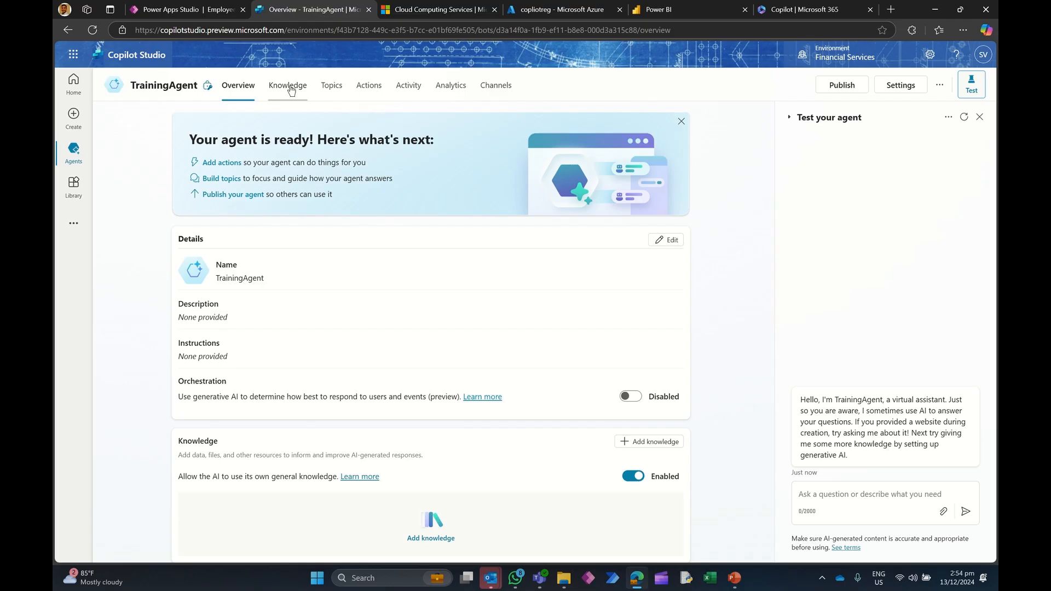
Step: Open the SharePoint knowledge source option for the agent
{"action": "left_click", "coordinate": [290, 88]}
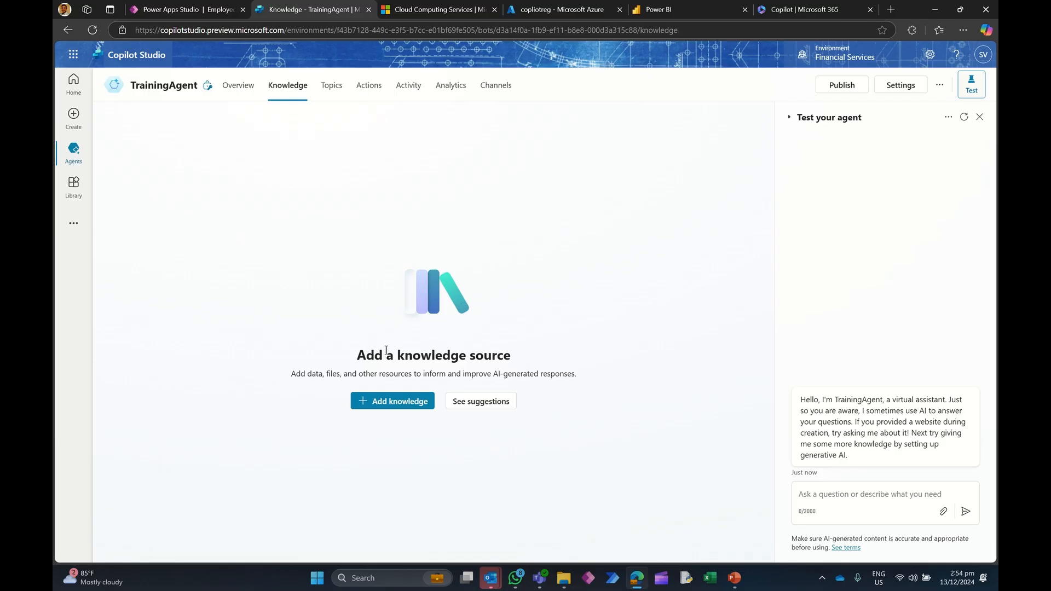
{"action": "left_click", "coordinate": [397, 402]}
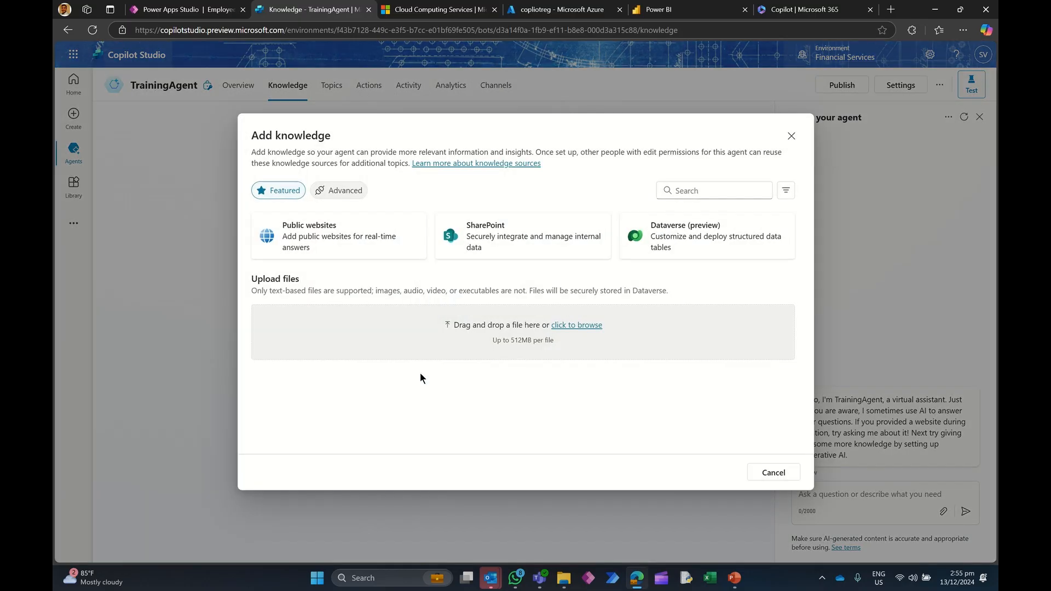
{"action": "left_click", "coordinate": [508, 239]}
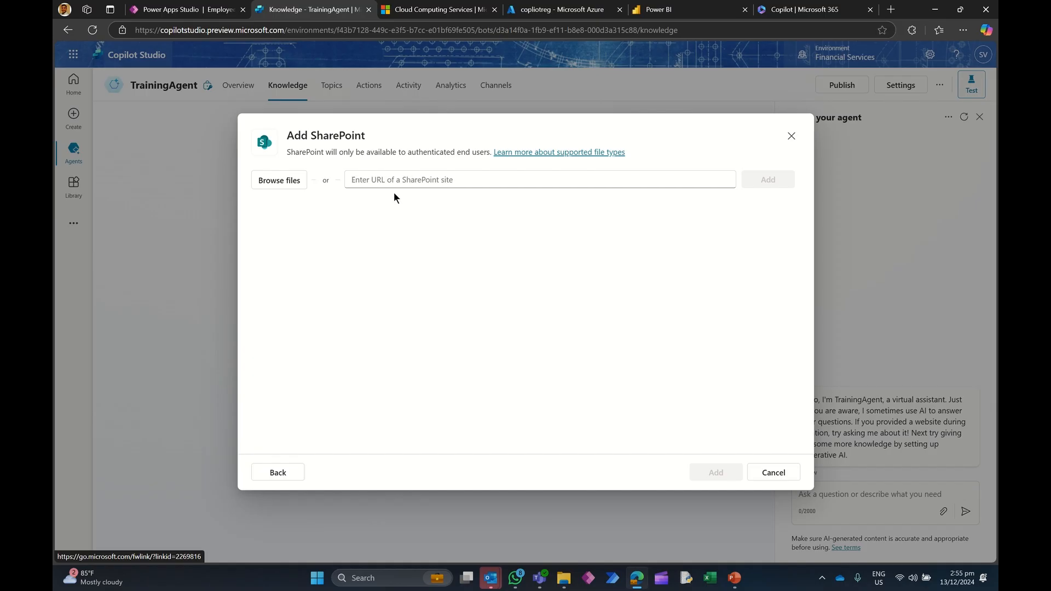
Step: Switch to Microsoft 365 and open the Documents library of the MSDemos SharePoint site
{"action": "left_click", "coordinate": [804, 10]}
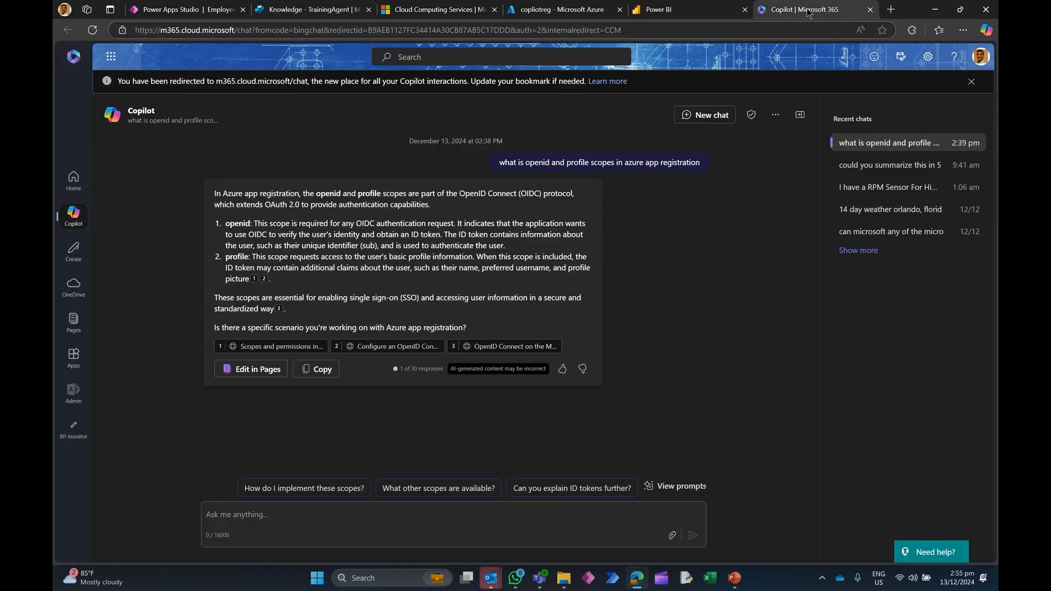
{"action": "left_click", "coordinate": [109, 56]}
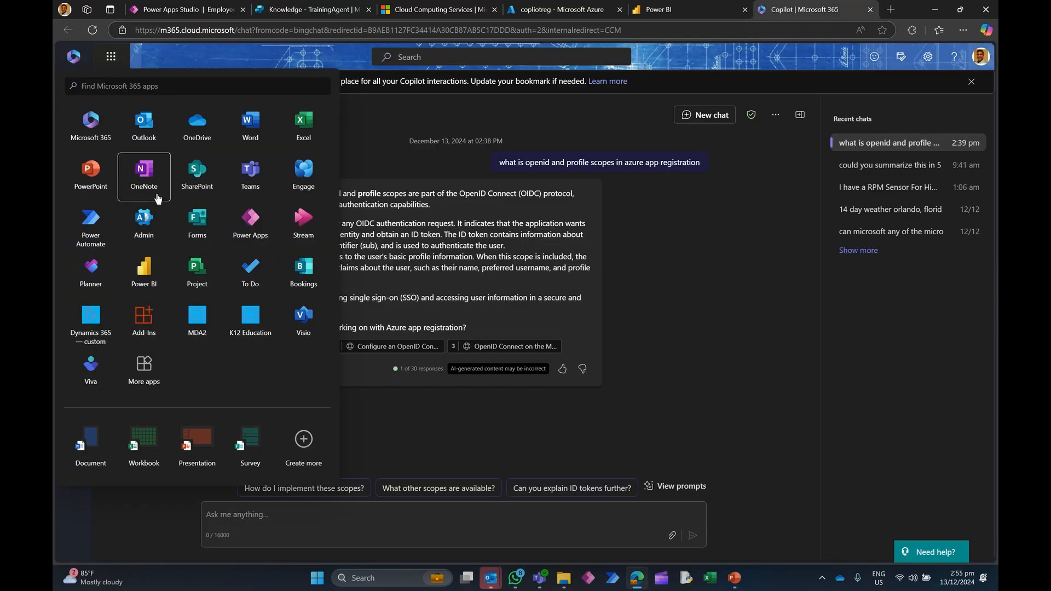
{"action": "left_click", "coordinate": [198, 176]}
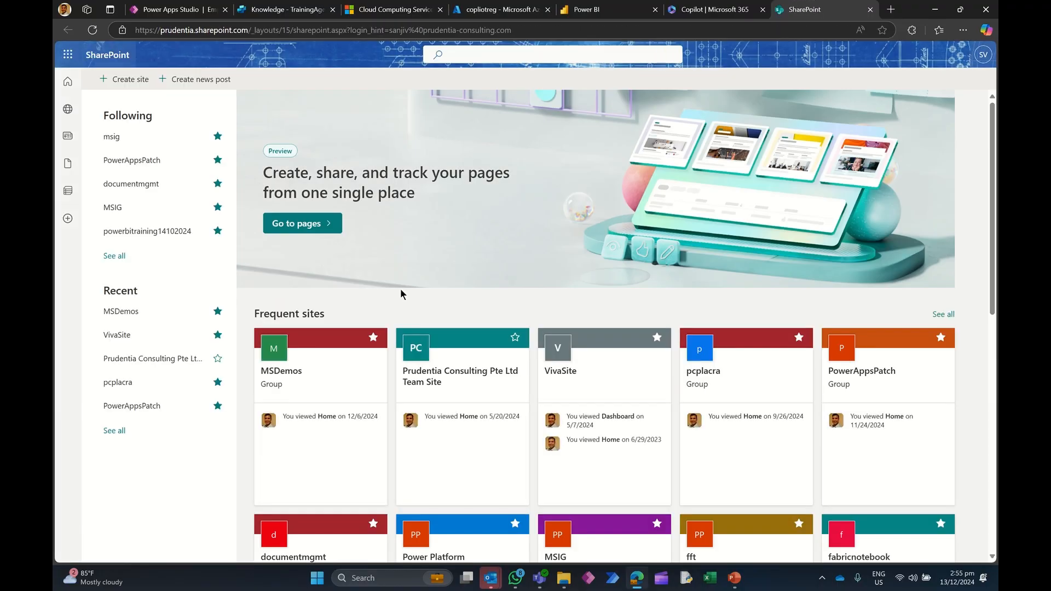
{"action": "left_click", "coordinate": [289, 381]}
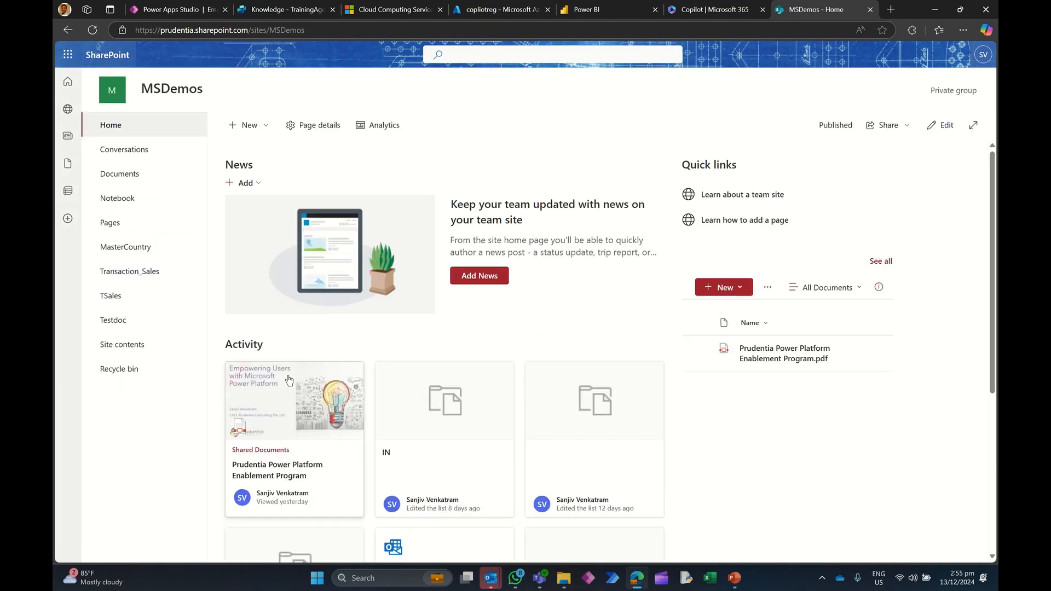
{"action": "left_click", "coordinate": [134, 176]}
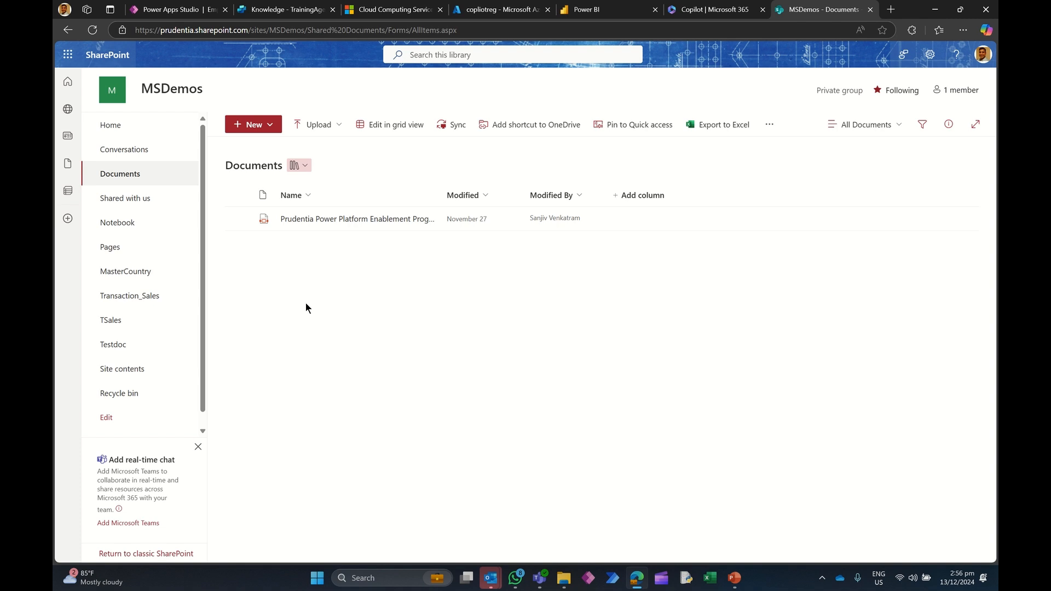
Step: Select the library URL up to Shared%20Documents in the address bar
{"action": "left_click", "coordinate": [389, 30]}
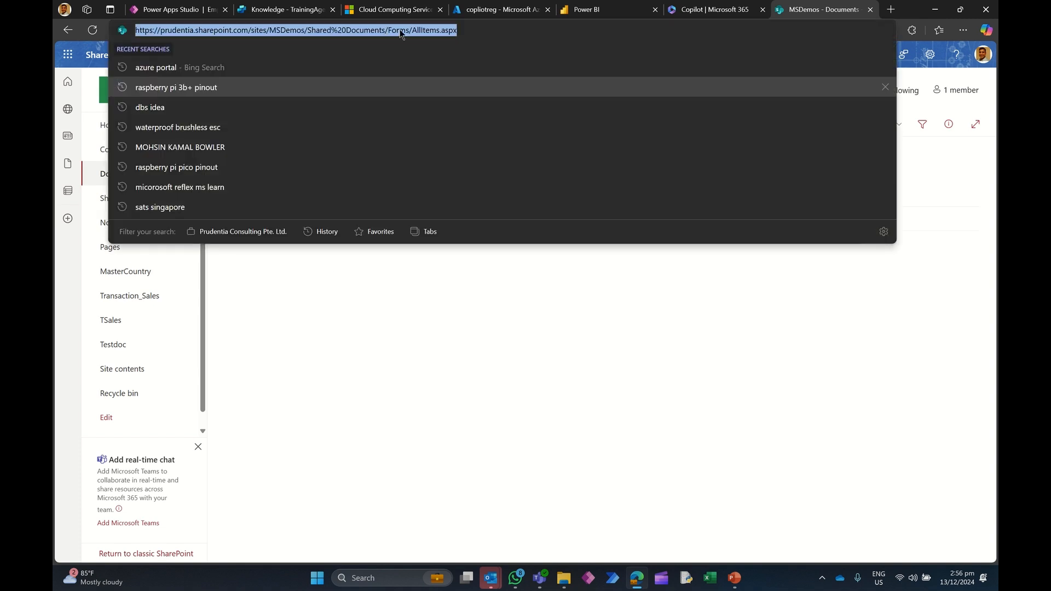
{"action": "left_click", "coordinate": [405, 30]}
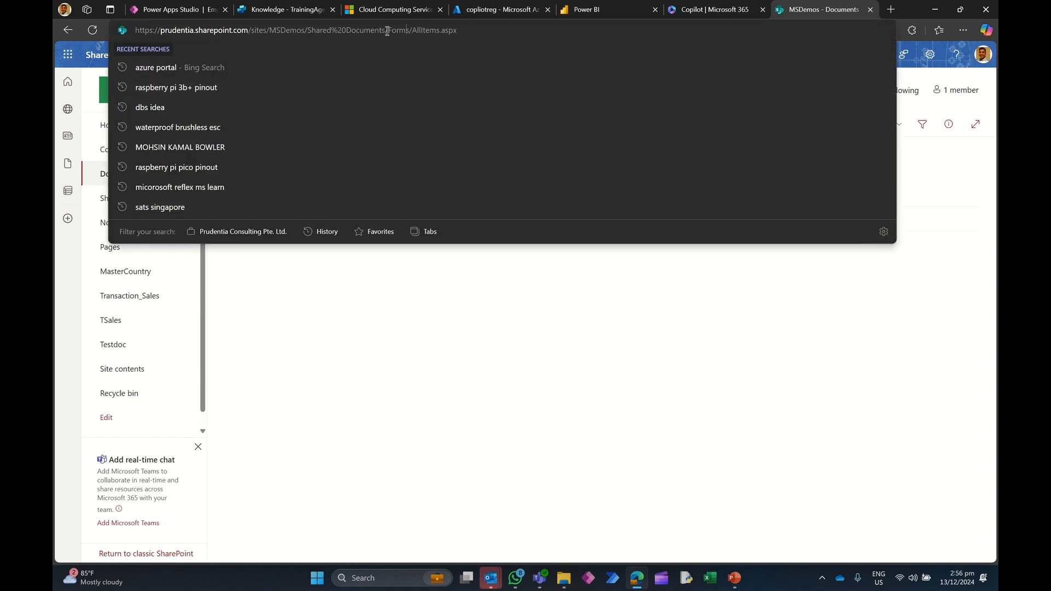
{"action": "left_click_drag", "start_coordinate": [385, 30], "coordinate": [58, 34]}
{"action": "key", "text": "ctrl+c"}
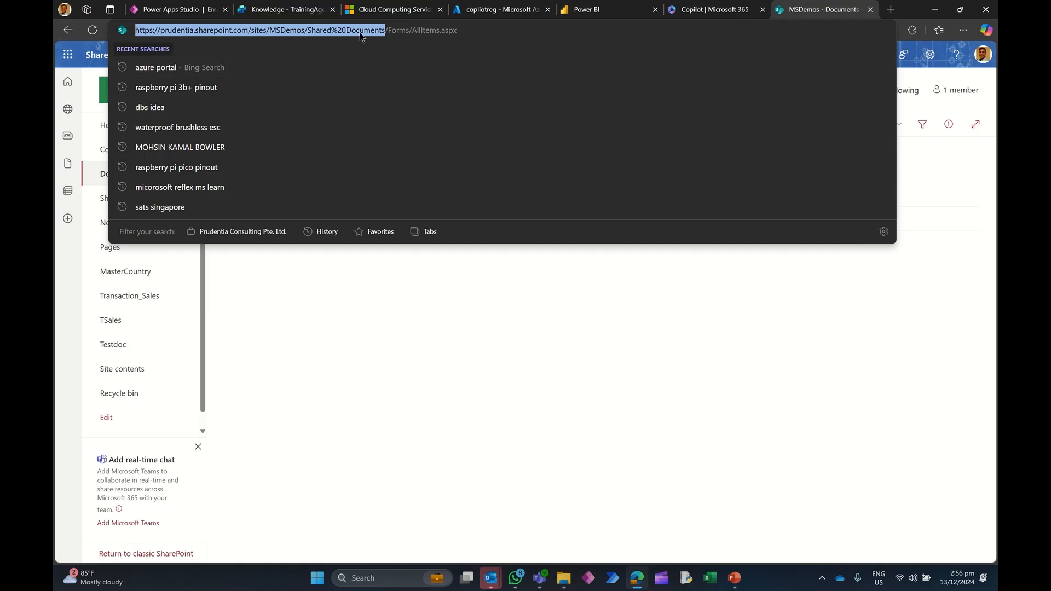
{"action": "left_click", "coordinate": [279, 10]}
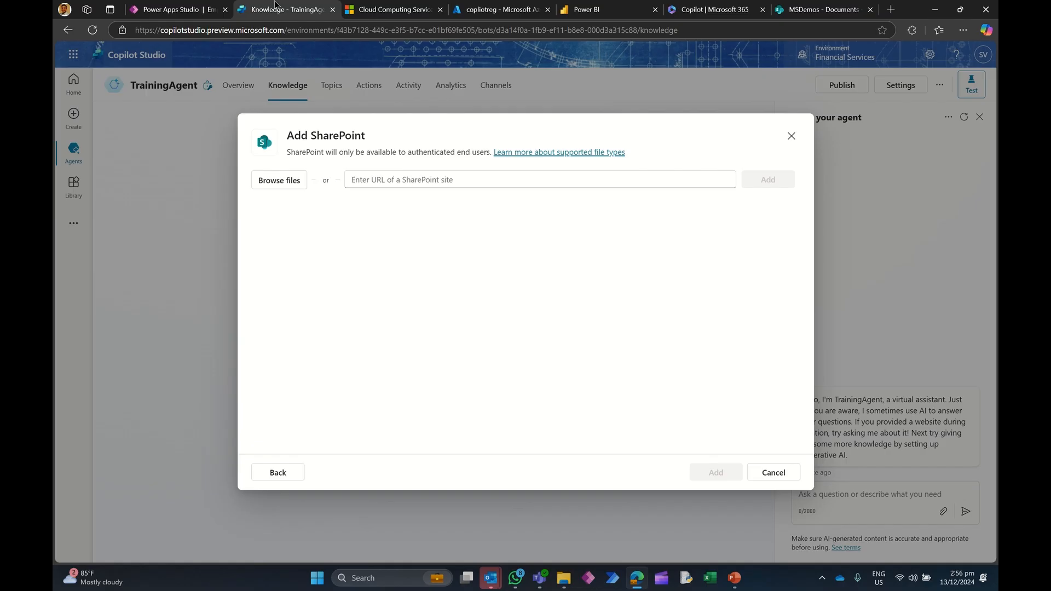
{"action": "left_click", "coordinate": [362, 180]}
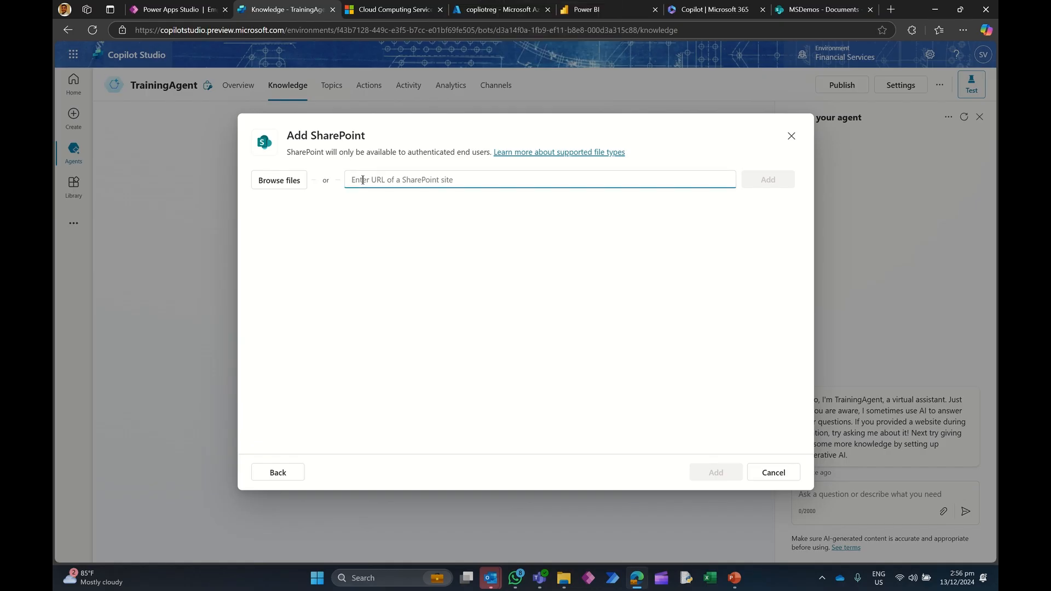
{"action": "key", "text": "ctrl+v"}
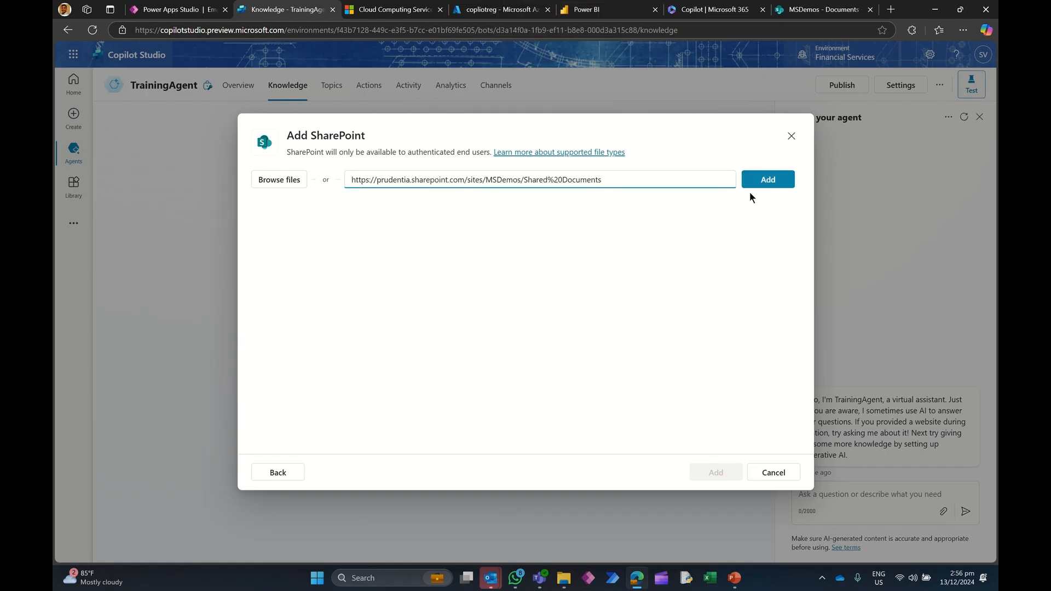
{"action": "left_click", "coordinate": [763, 181]}
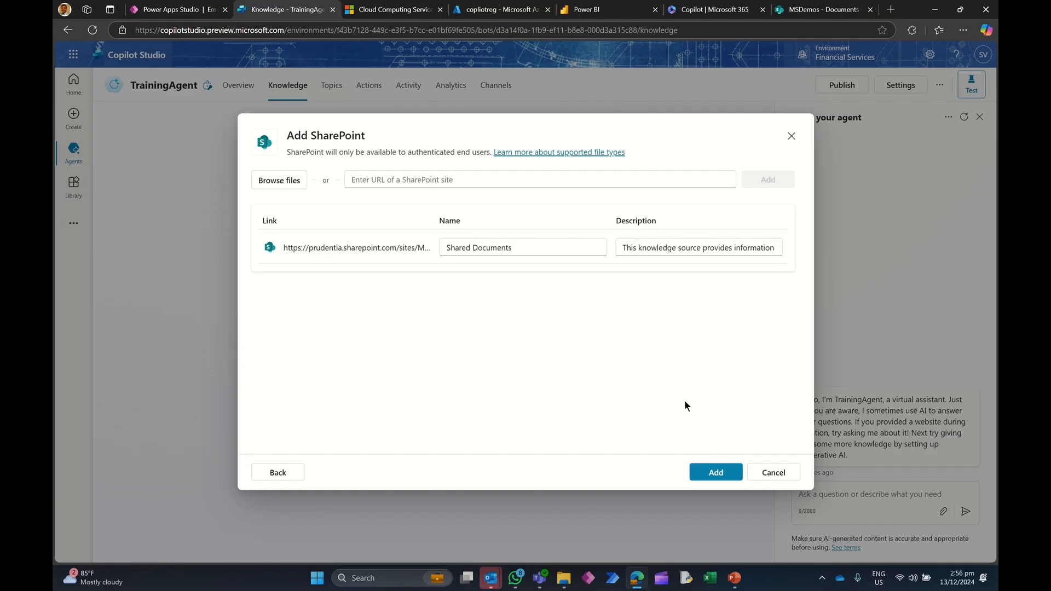
{"action": "left_click", "coordinate": [713, 472]}
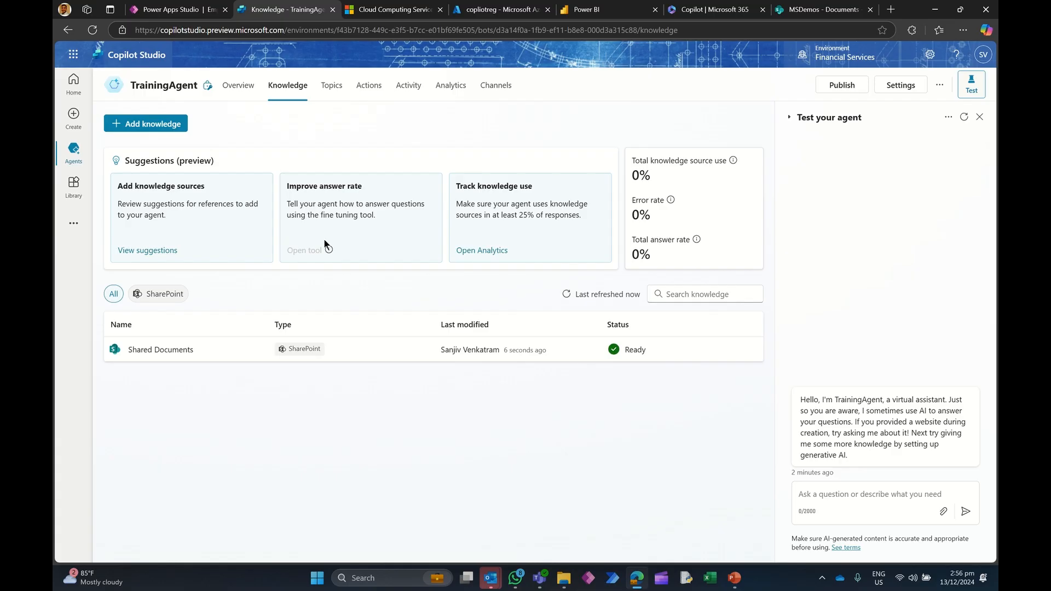
Step: Add the TransactionTrainings Dataverse table as a knowledge source, searching tables for Training and accepting the default name and description
{"action": "left_click", "coordinate": [158, 123]}
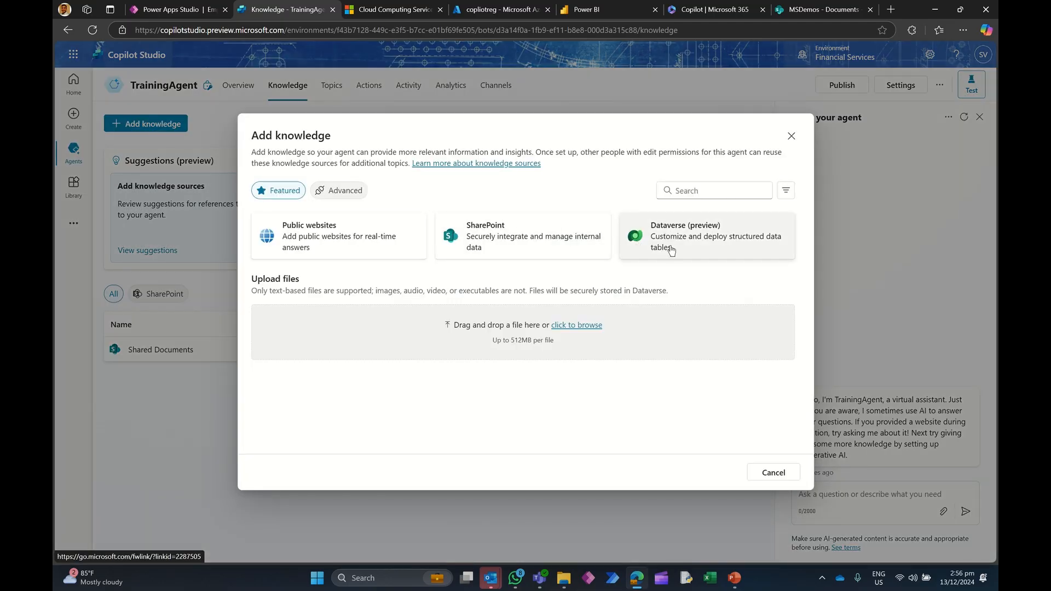
{"action": "left_click", "coordinate": [670, 237]}
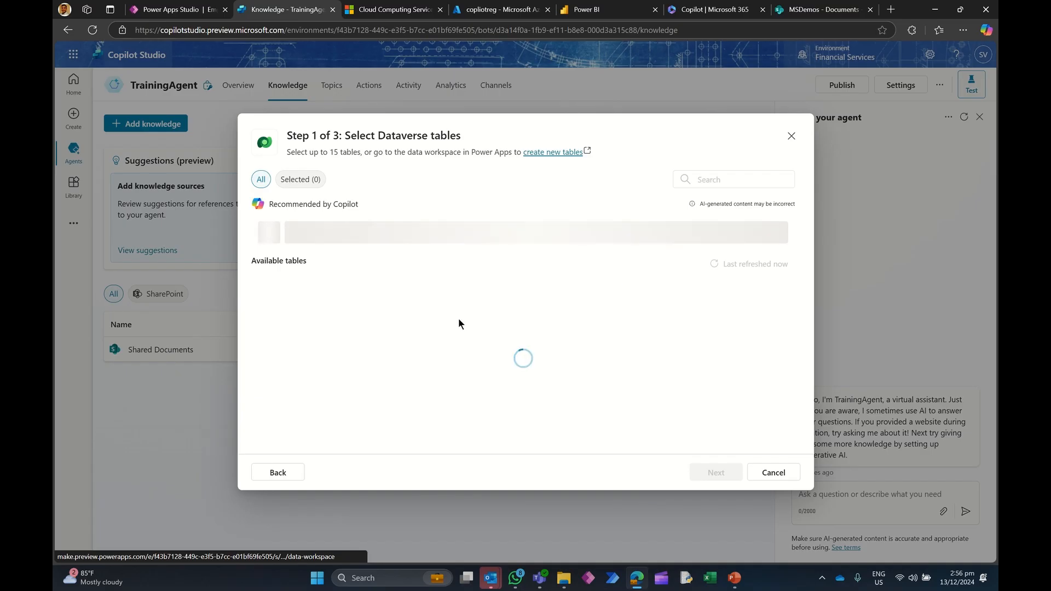
{"action": "left_click", "coordinate": [698, 181]}
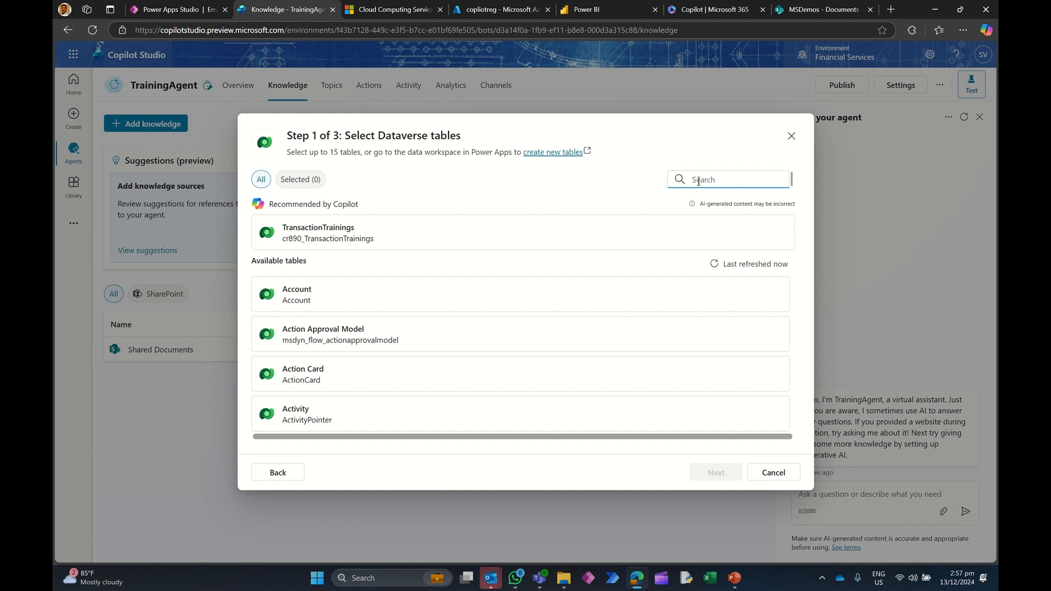
{"action": "type", "text": "Training"}
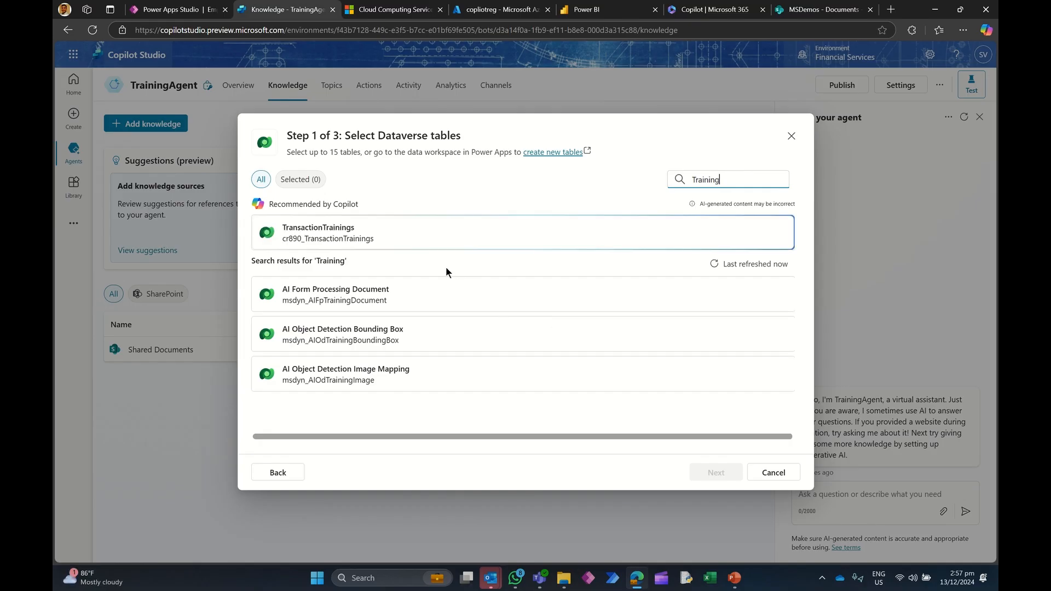
{"action": "left_click", "coordinate": [339, 233]}
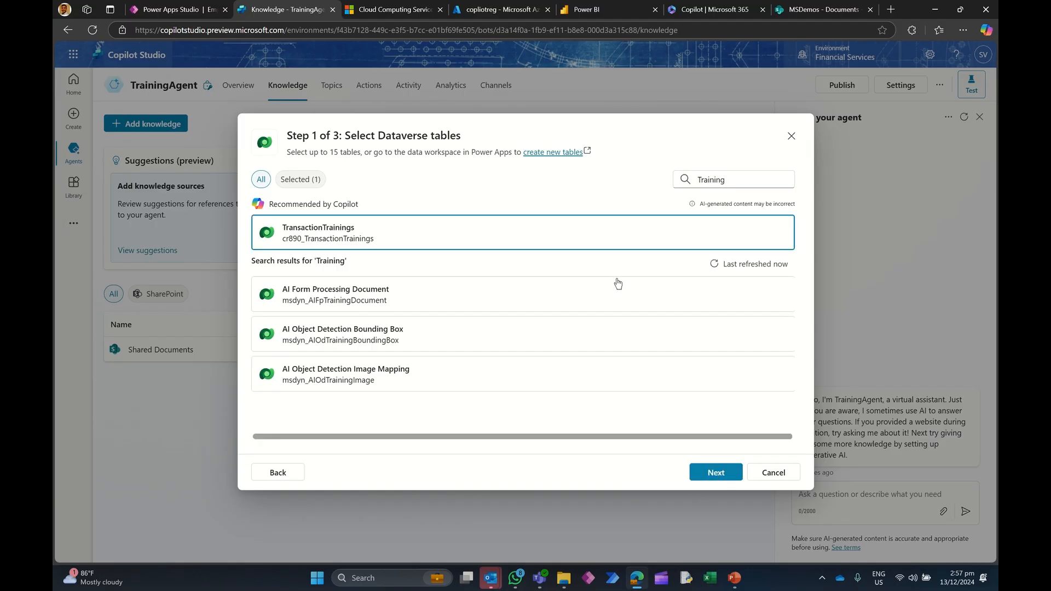
{"action": "left_click", "coordinate": [712, 472]}
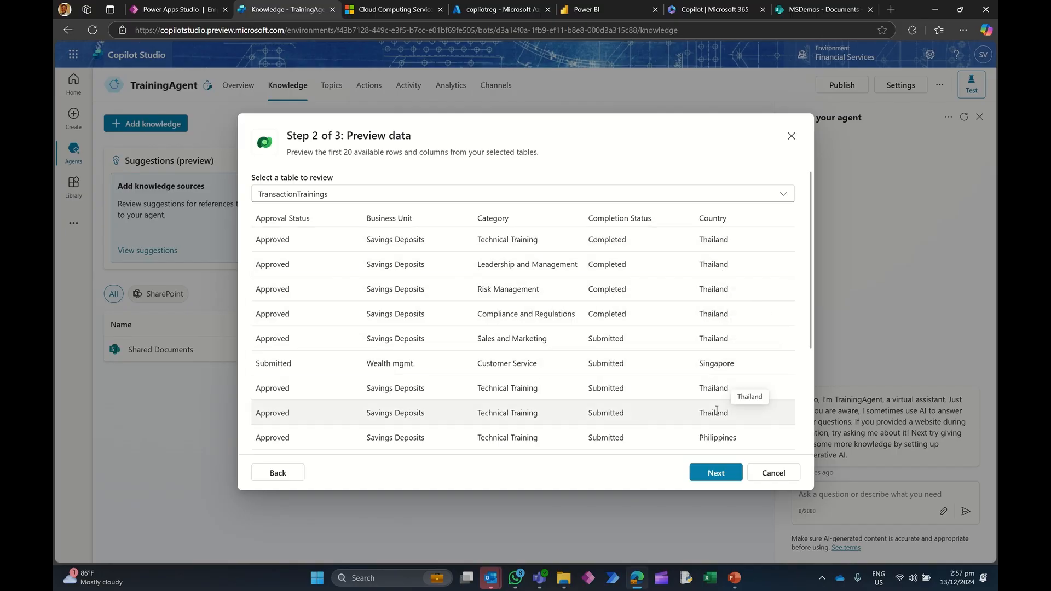
{"action": "left_click", "coordinate": [717, 473]}
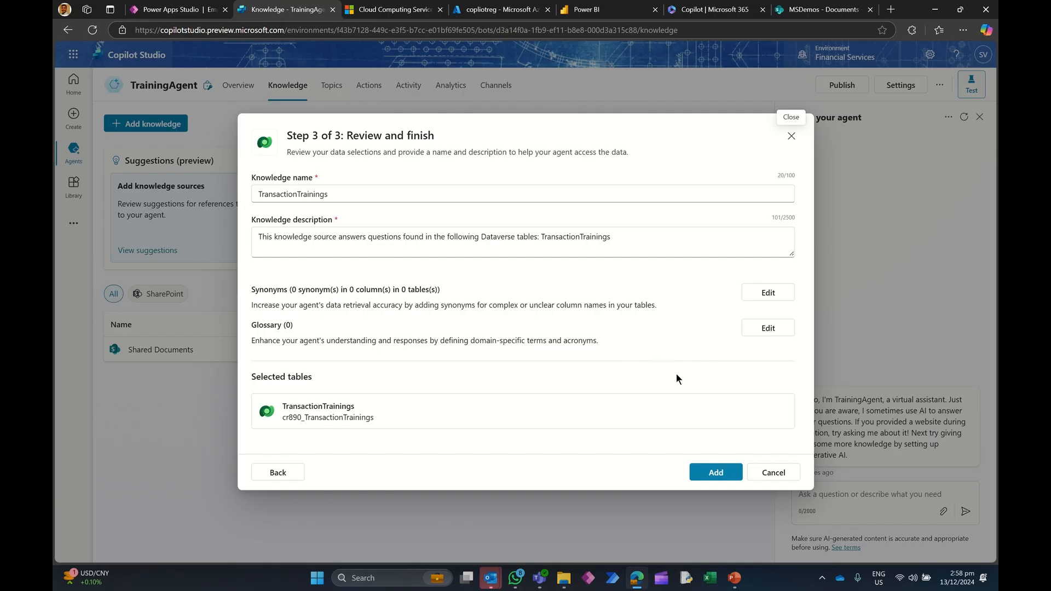
{"action": "left_click", "coordinate": [709, 474]}
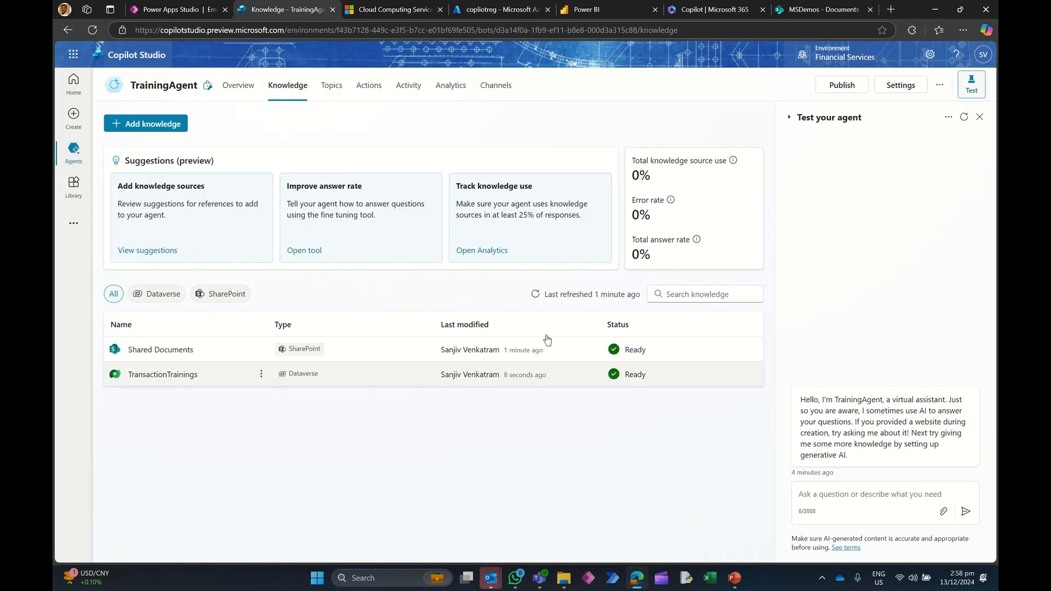
Step: Open the Conversation Start system topic and inspect its greeting message node
{"action": "left_click", "coordinate": [180, 126]}
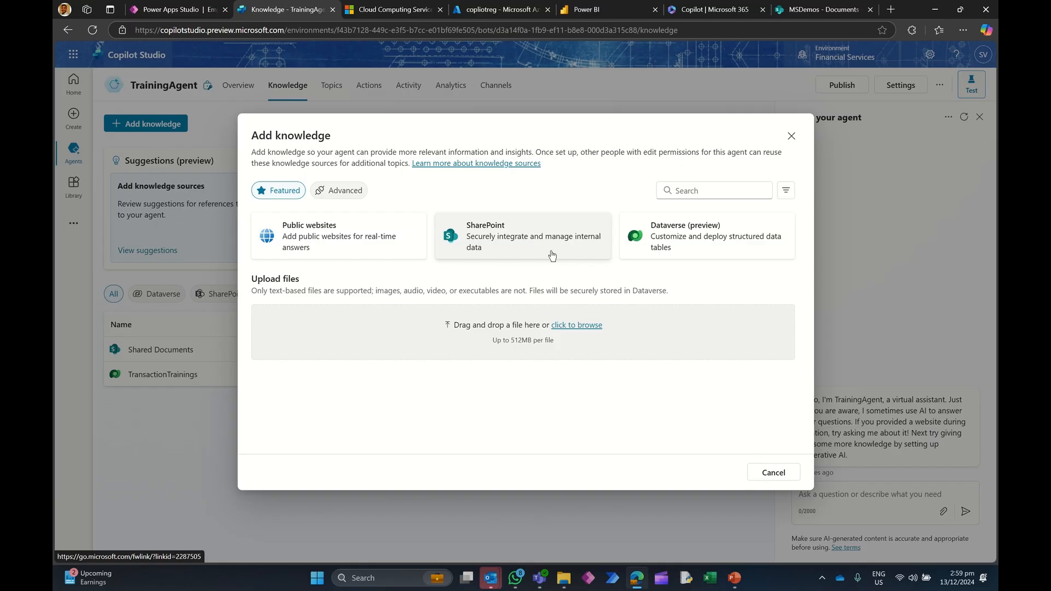
{"action": "left_click", "coordinate": [773, 472]}
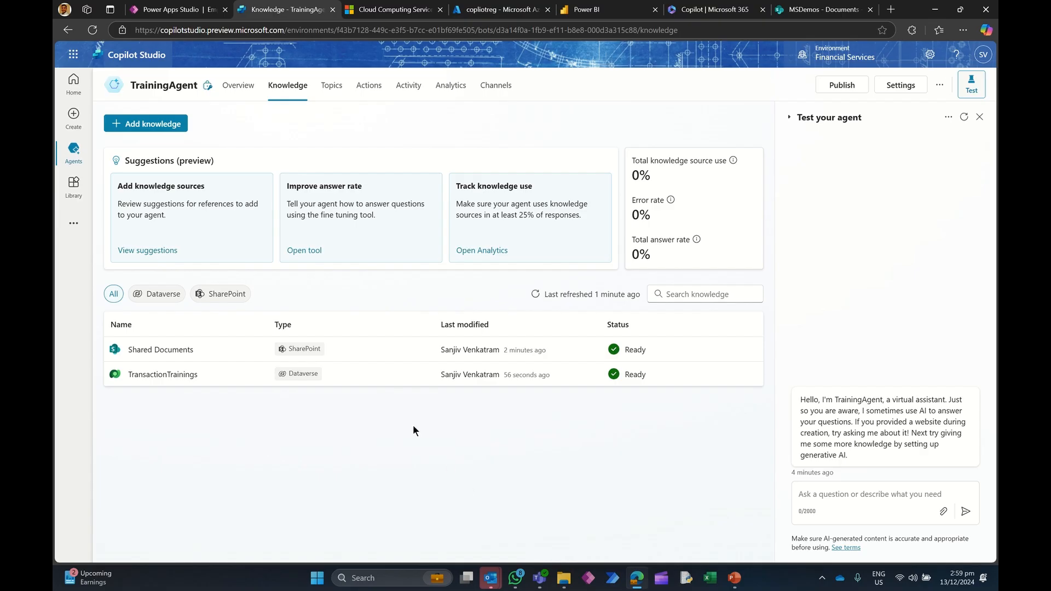
{"action": "left_click", "coordinate": [332, 87]}
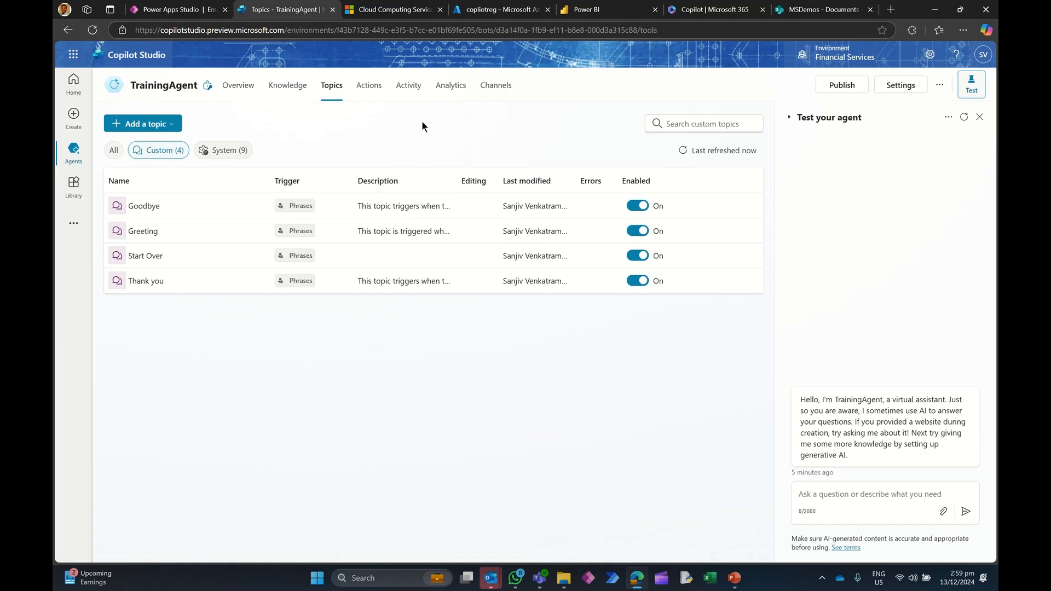
{"action": "left_click", "coordinate": [225, 156]}
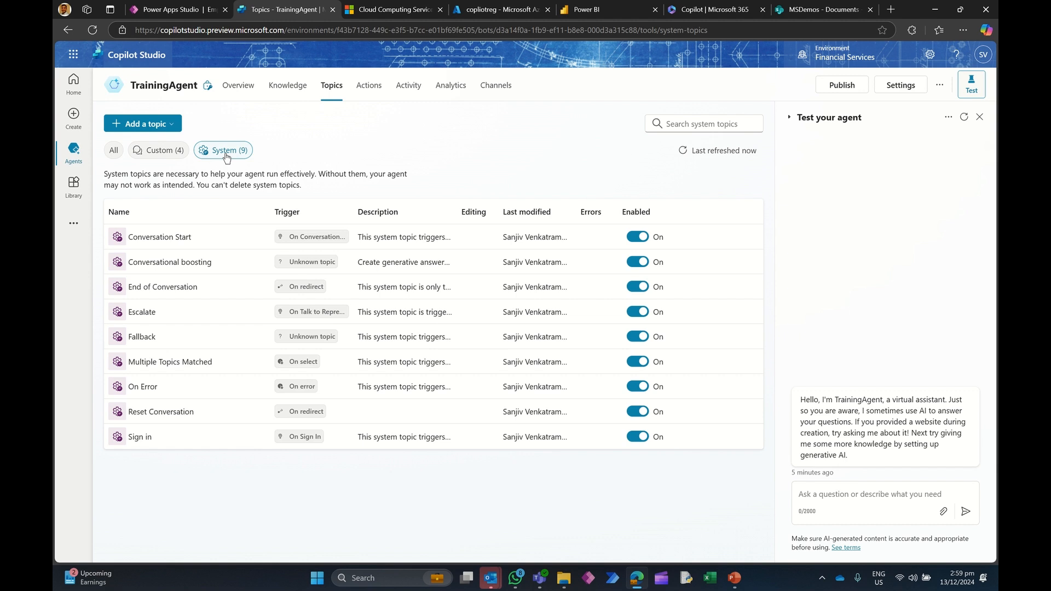
{"action": "left_click", "coordinate": [160, 238]}
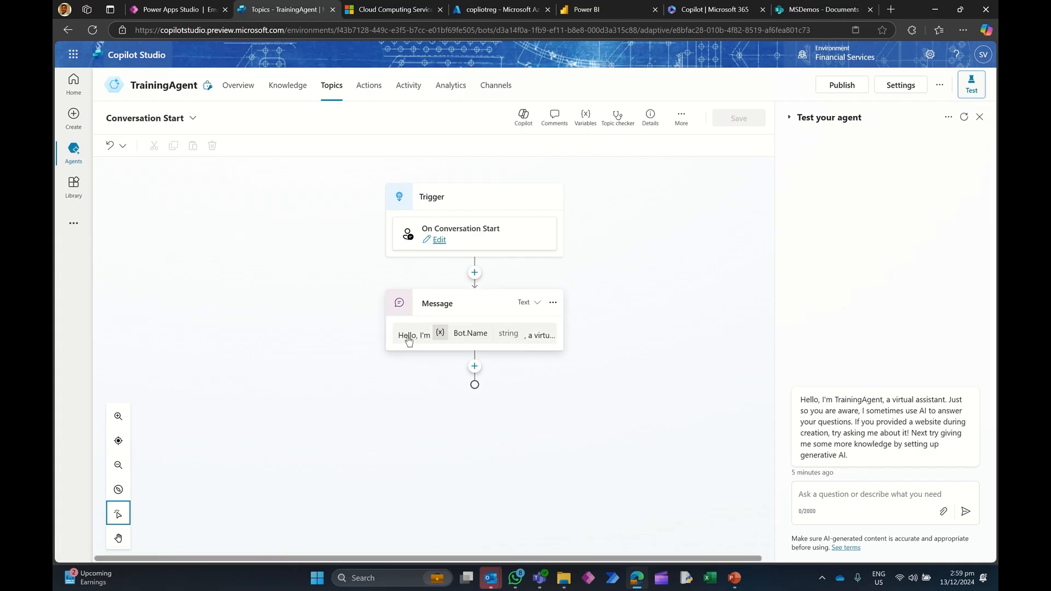
{"action": "left_click", "coordinate": [408, 340]}
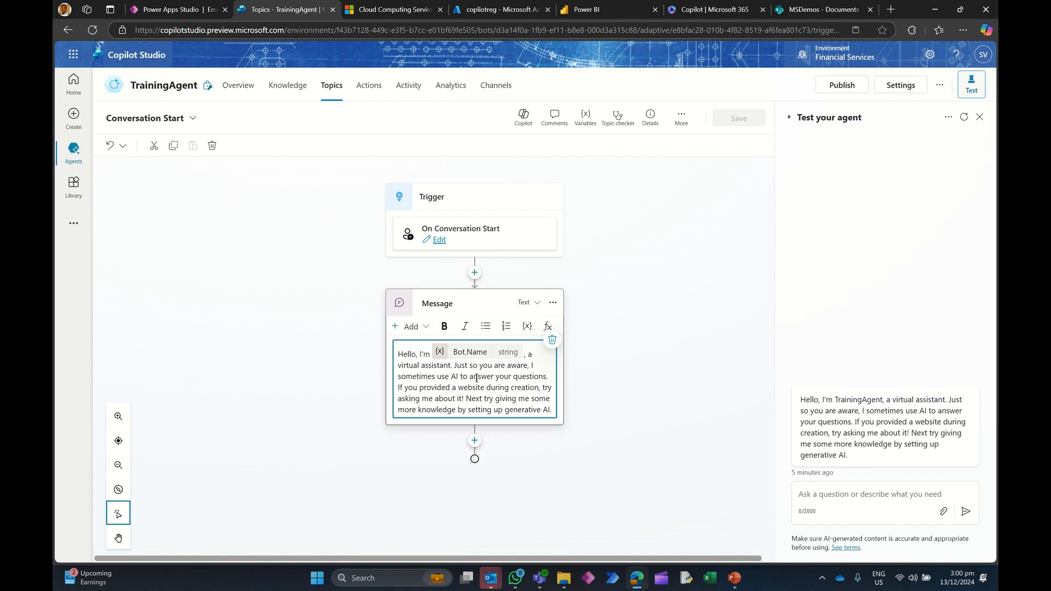
{"action": "left_click", "coordinate": [324, 83]}
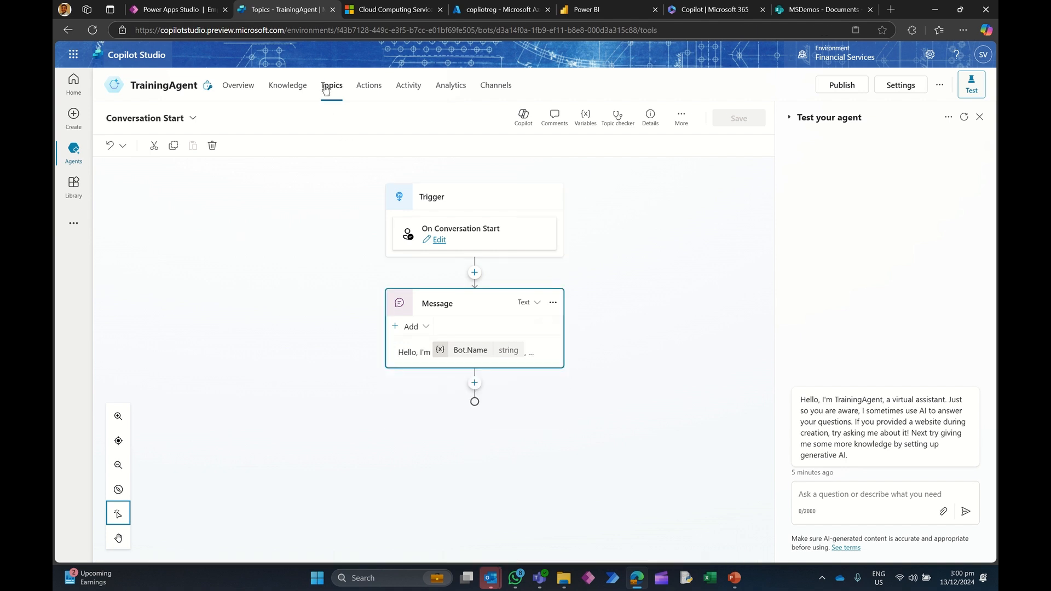
{"action": "left_click", "coordinate": [227, 152]}
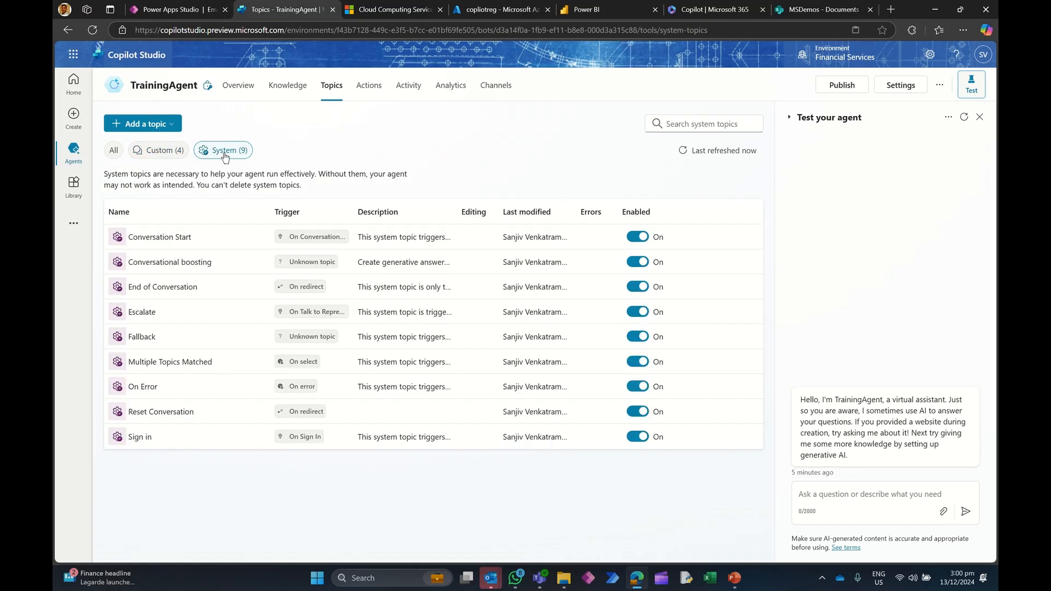
Step: Turn off the Conversational boosting, Fallback, Multiple Topics Matched, On Error and Reset Conversation system topics
{"action": "mouse_move", "coordinate": [318, 316]}
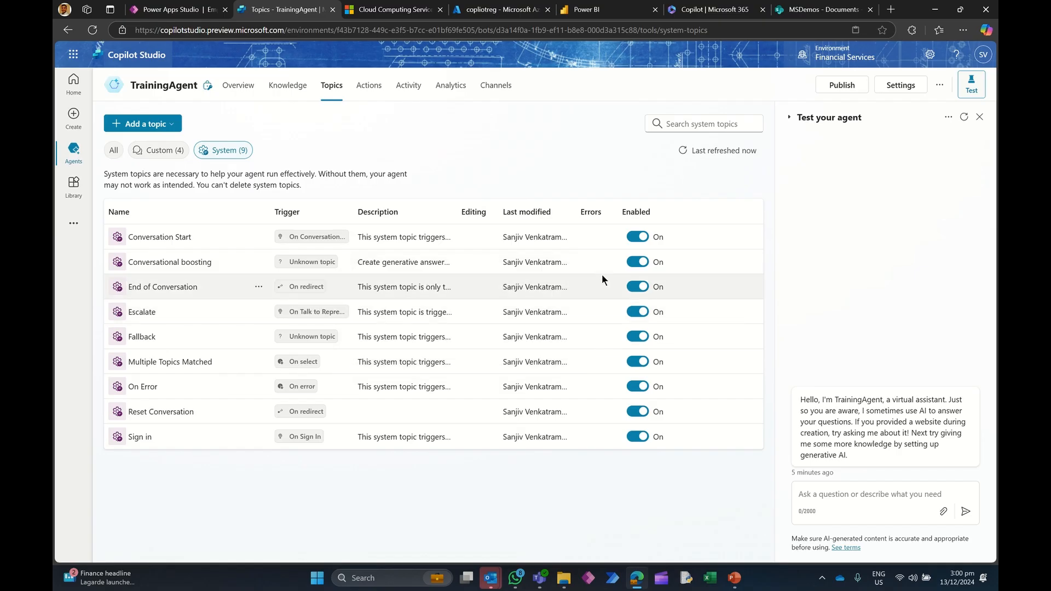
{"action": "left_click", "coordinate": [634, 263]}
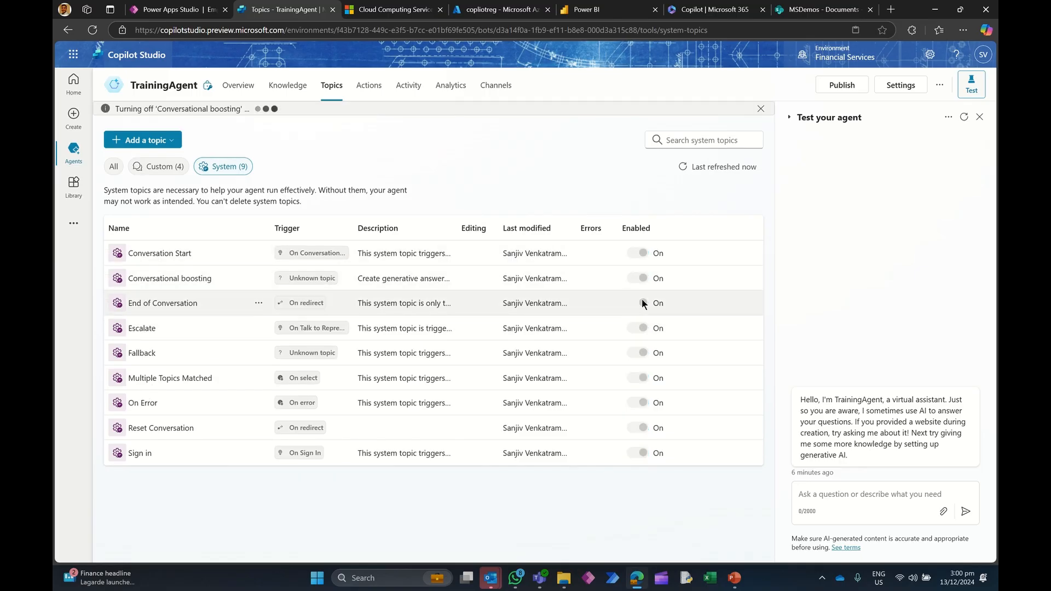
{"action": "left_click", "coordinate": [635, 354]}
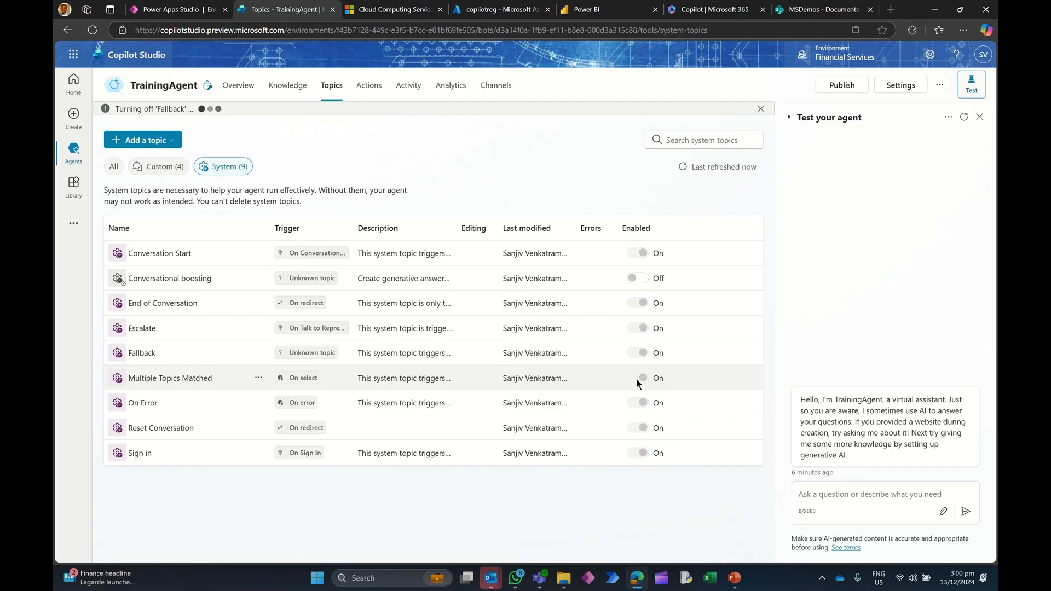
{"action": "left_click", "coordinate": [637, 379]}
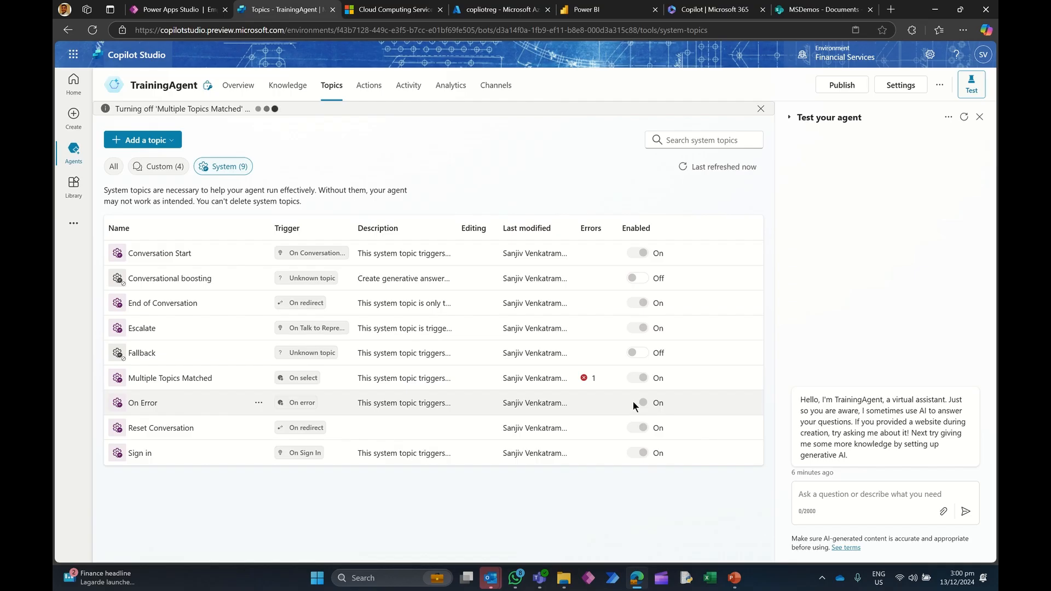
{"action": "left_click", "coordinate": [634, 402]}
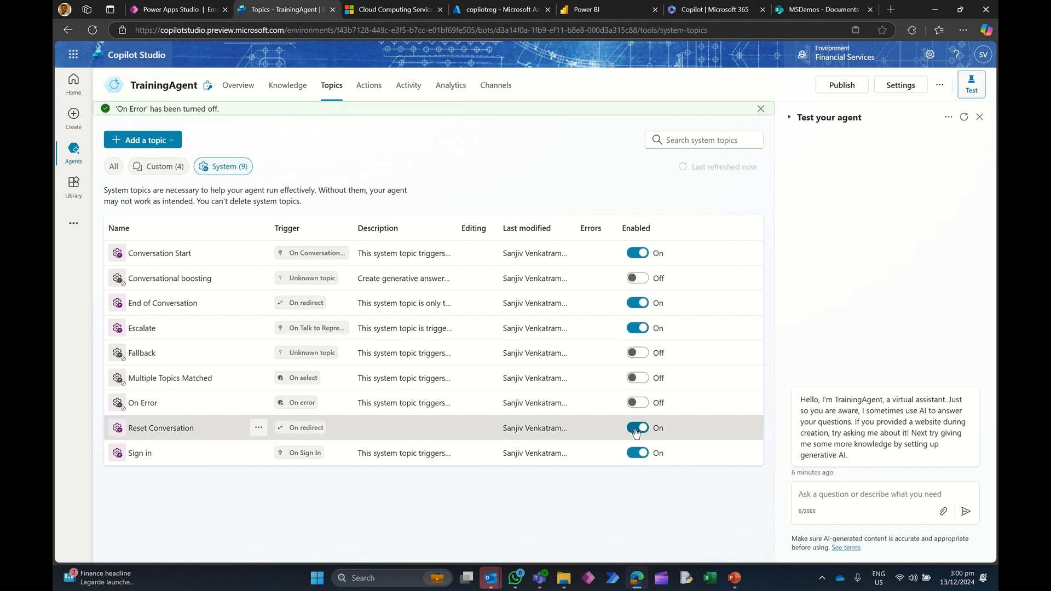
{"action": "left_click", "coordinate": [636, 427]}
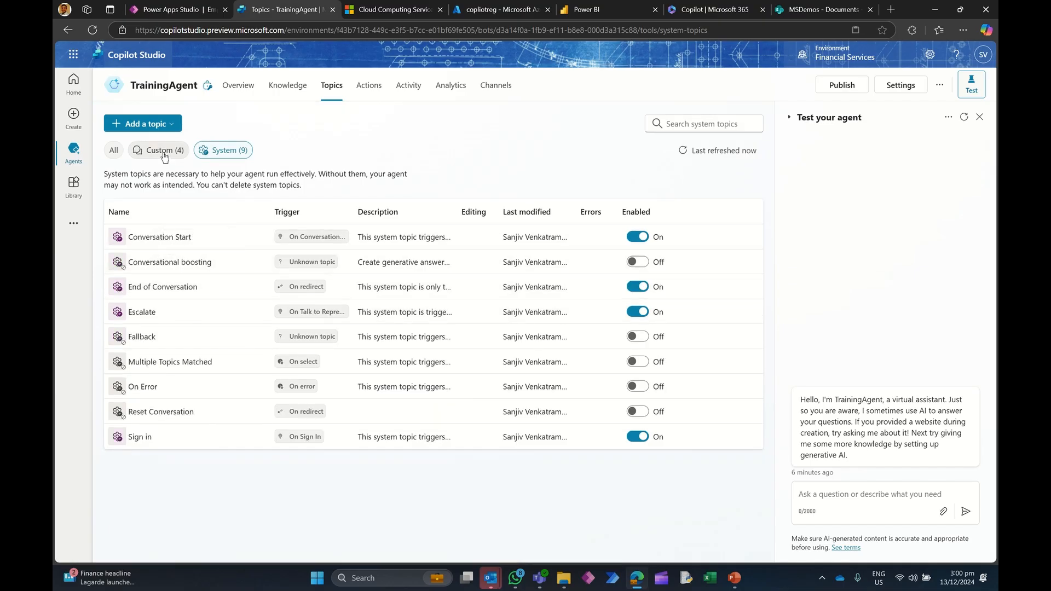
Step: Turn off all four custom topics: Goodbye, Greeting, Start Over and Thank you
{"action": "left_click", "coordinate": [163, 151]}
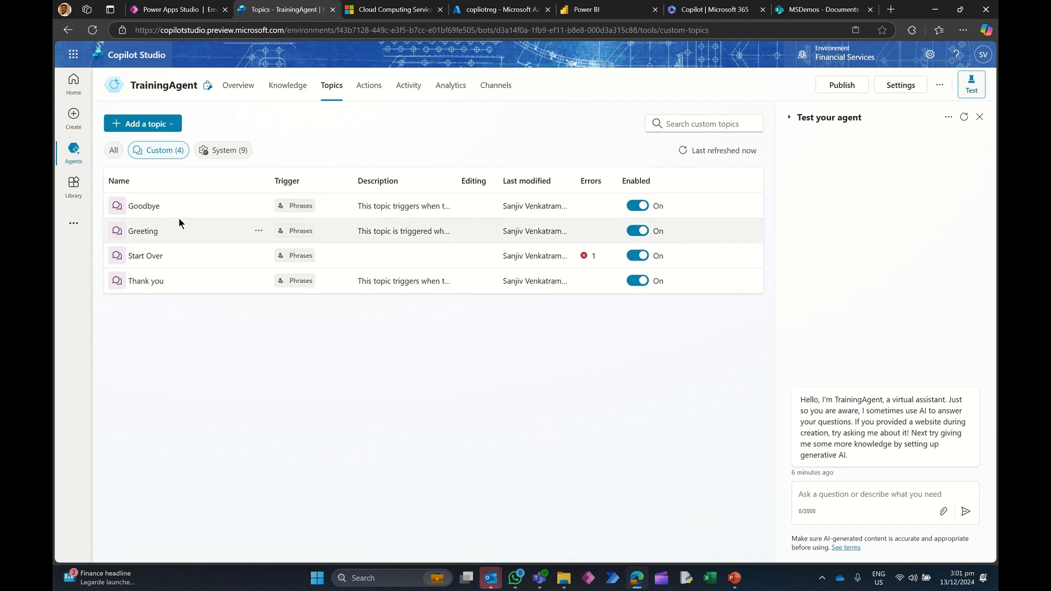
{"action": "left_click", "coordinate": [635, 208]}
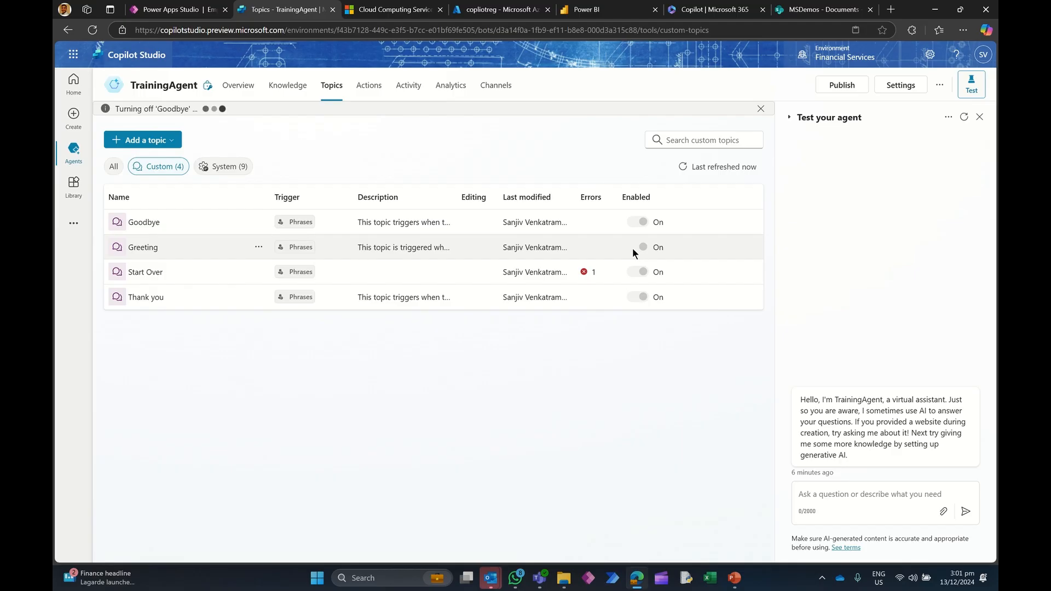
{"action": "left_click", "coordinate": [633, 249]}
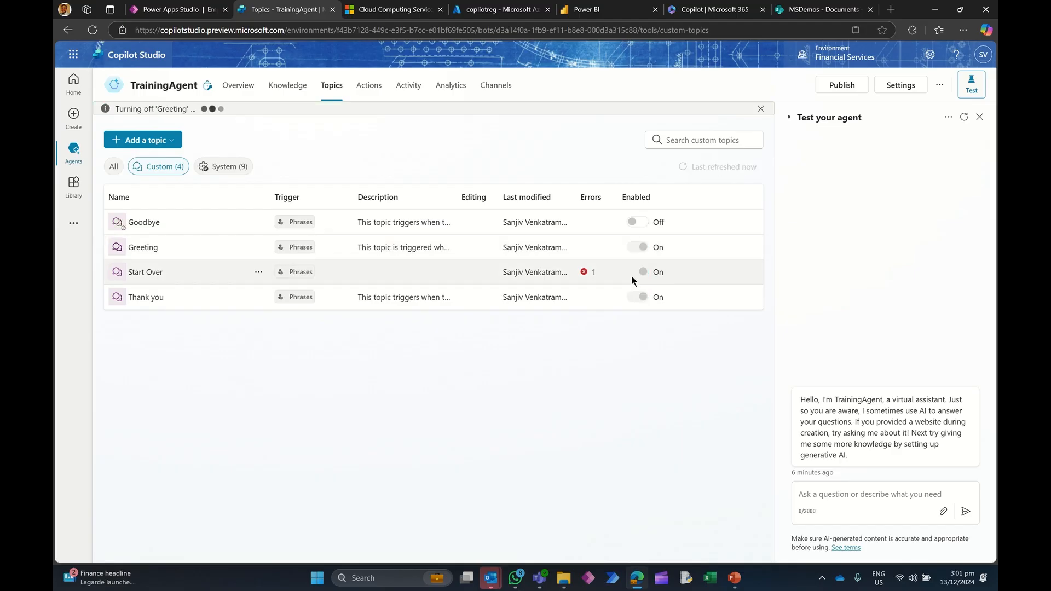
{"action": "left_click", "coordinate": [632, 276]}
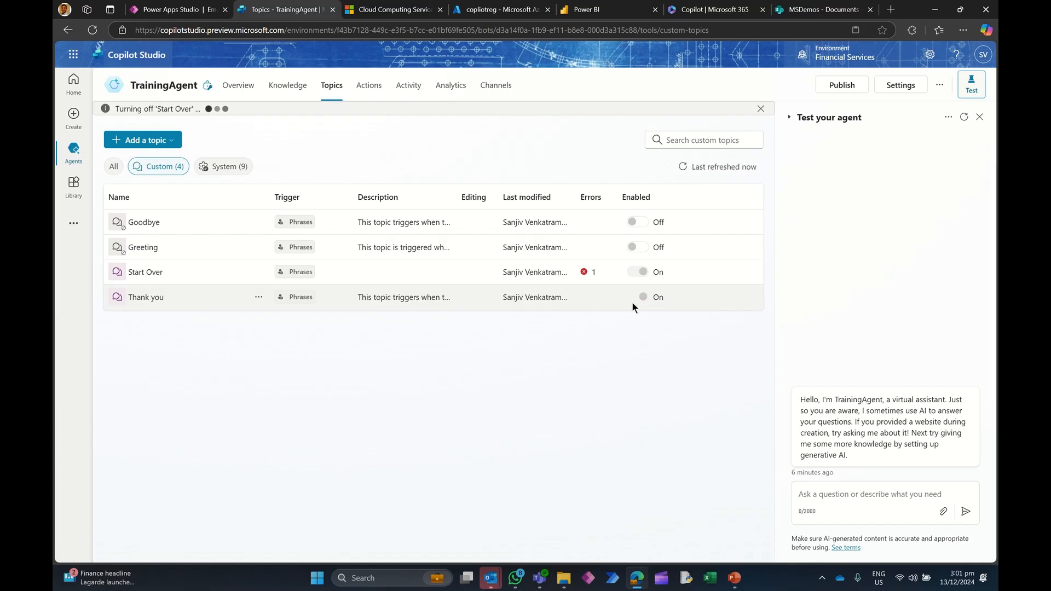
{"action": "left_click", "coordinate": [635, 299]}
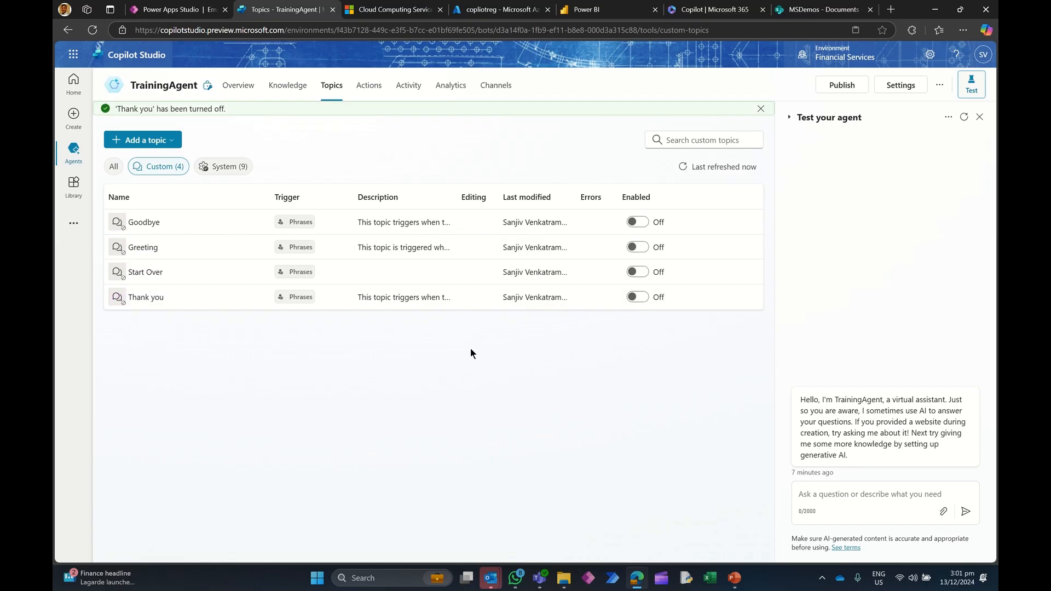
Step: Open the Conversation Start topic and browse the available trigger types for it
{"action": "left_click_drag", "start_coordinate": [127, 297], "coordinate": [159, 211]}
{"action": "left_click", "coordinate": [223, 167]}
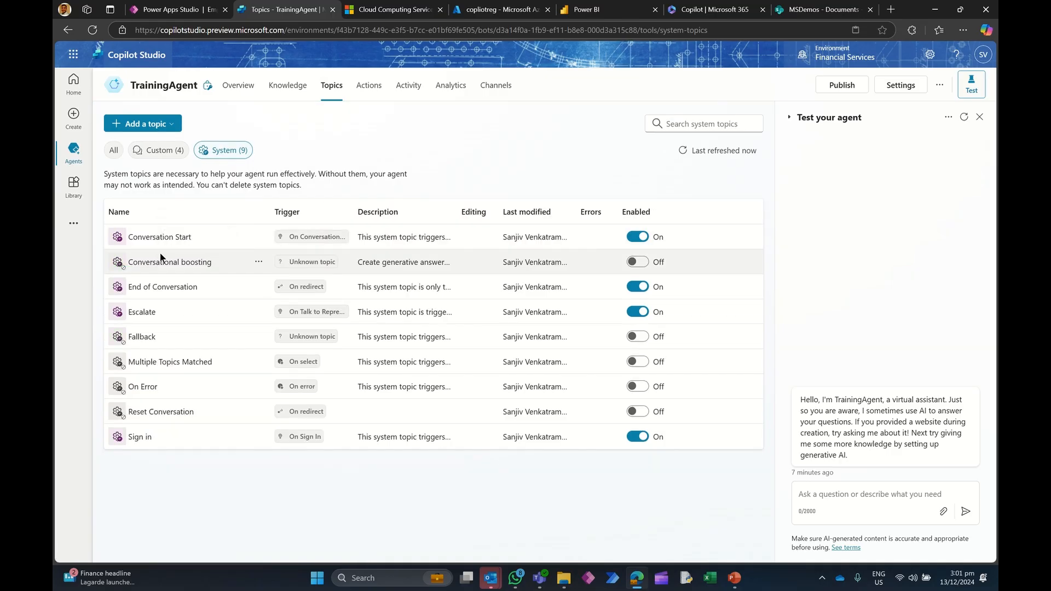
{"action": "left_click", "coordinate": [159, 237]}
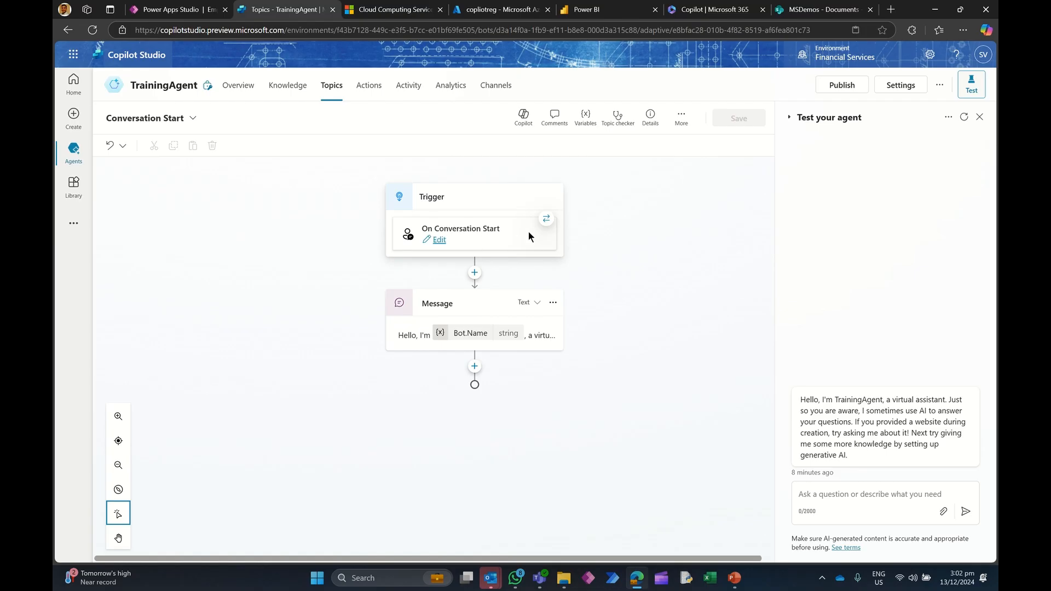
{"action": "left_click", "coordinate": [546, 219]}
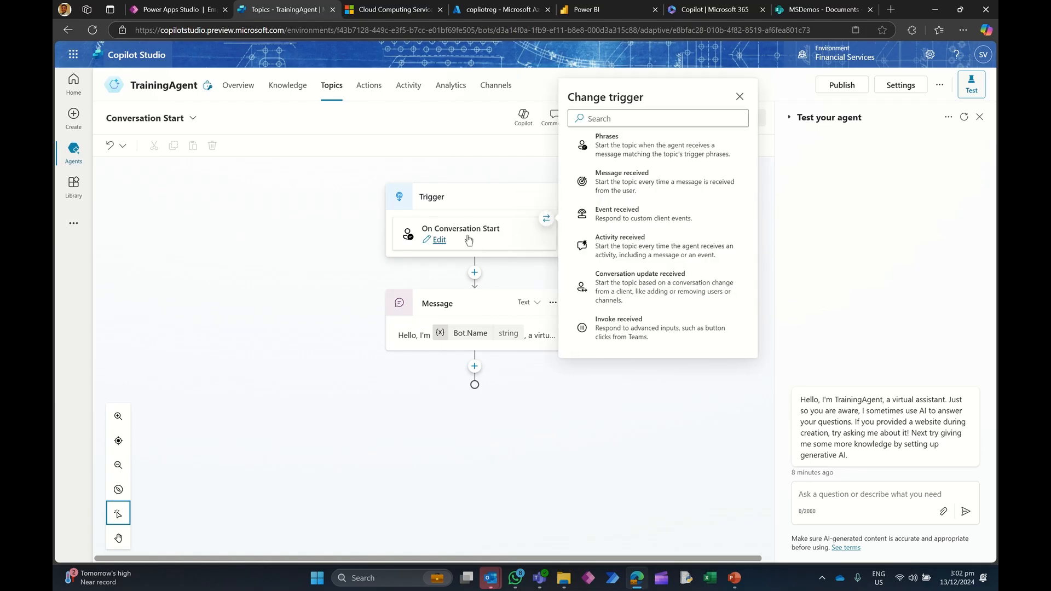
{"action": "scroll", "coordinate": [639, 251], "scroll_direction": "down", "scroll_amount": 2}
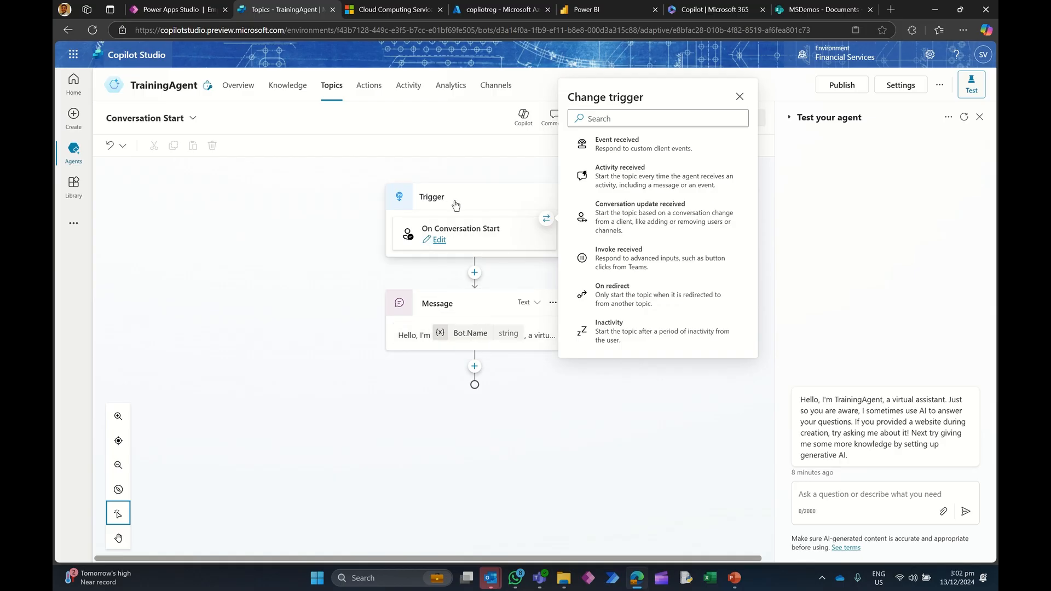
{"action": "left_click", "coordinate": [330, 240]}
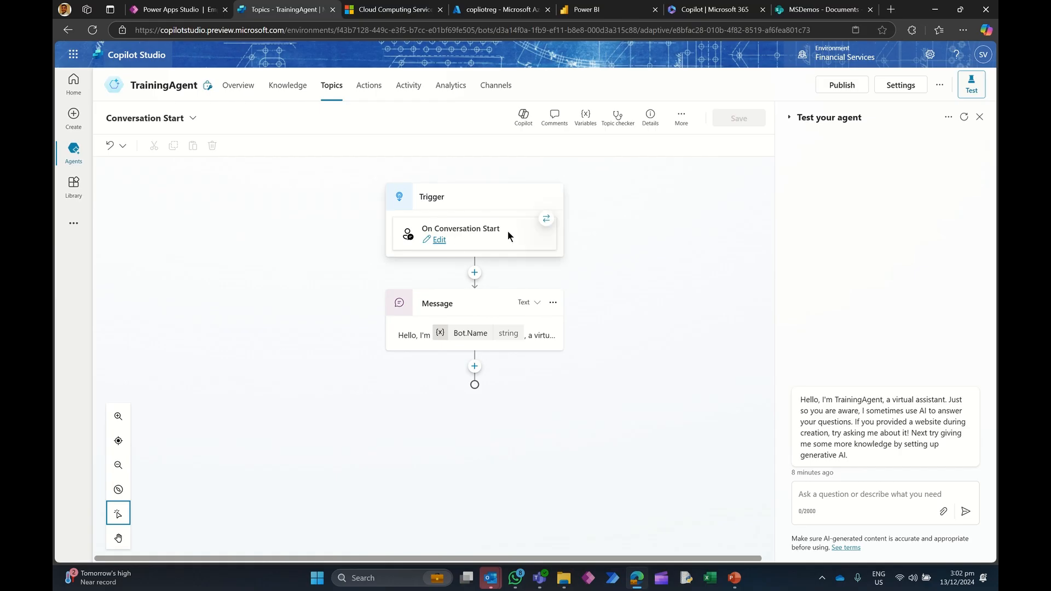
Step: Open the current Copilot Studio address in a new browser tab
{"action": "left_click", "coordinate": [414, 336]}
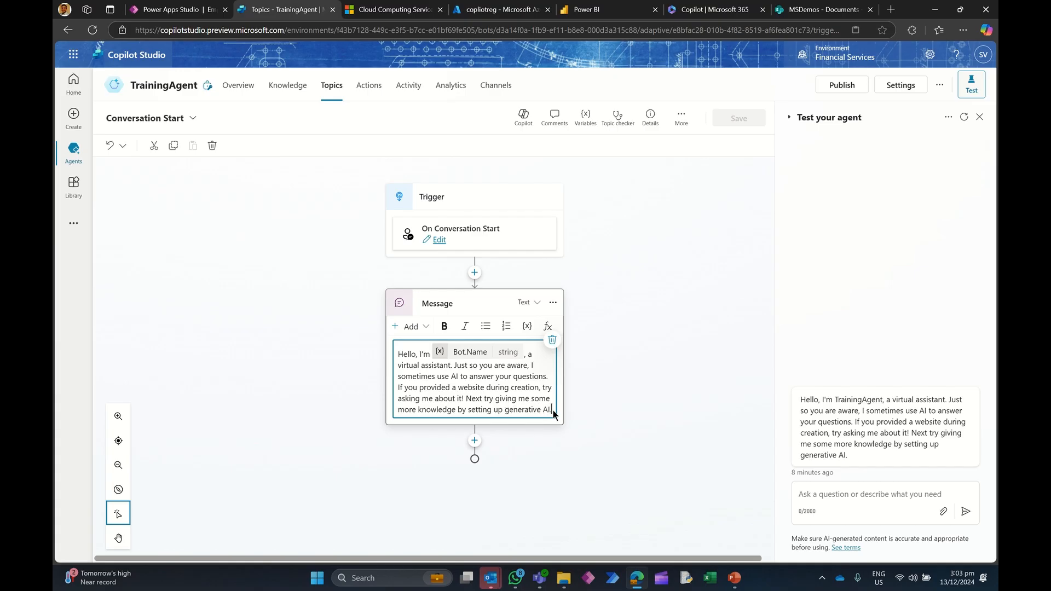
{"action": "left_click_drag", "start_coordinate": [552, 408], "coordinate": [390, 355]}
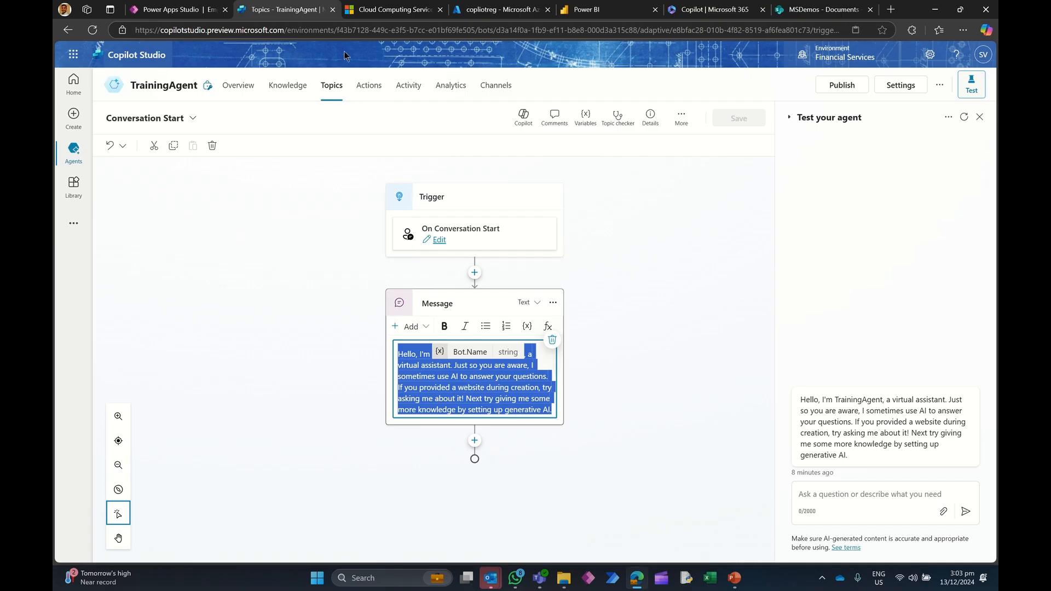
{"action": "left_click", "coordinate": [344, 30]}
{"action": "key", "text": "ctrl+c"}
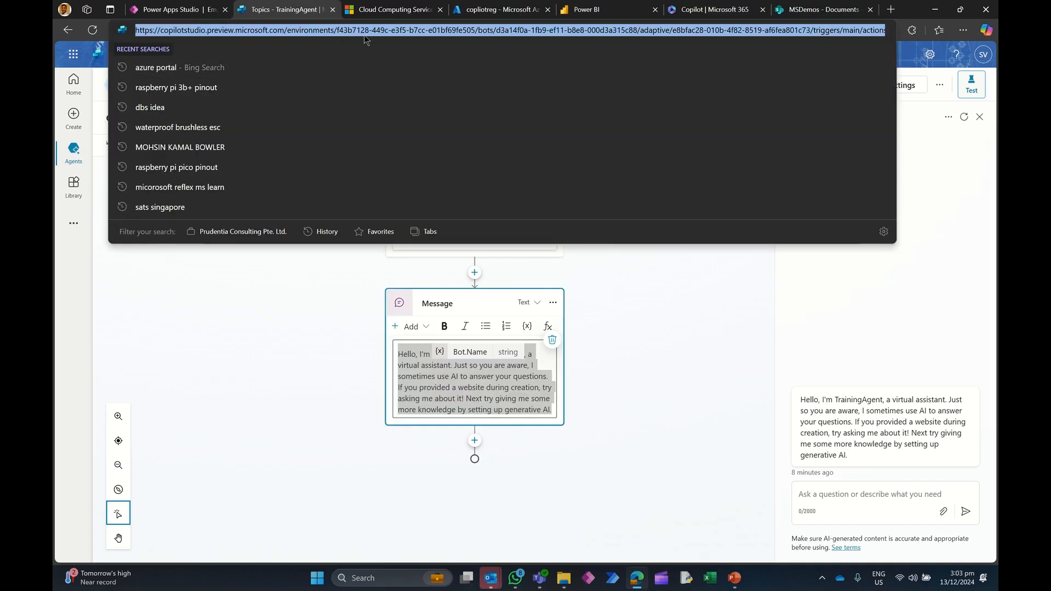
{"action": "key", "text": "ctrl+t"}
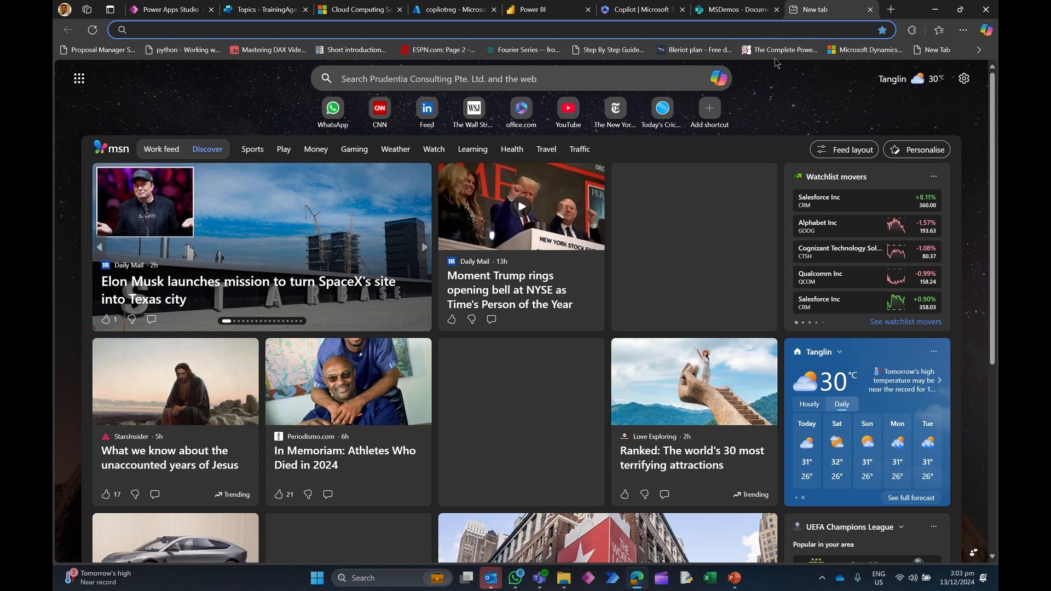
{"action": "key", "text": "ctrl+v"}
{"action": "key", "text": "Return"}
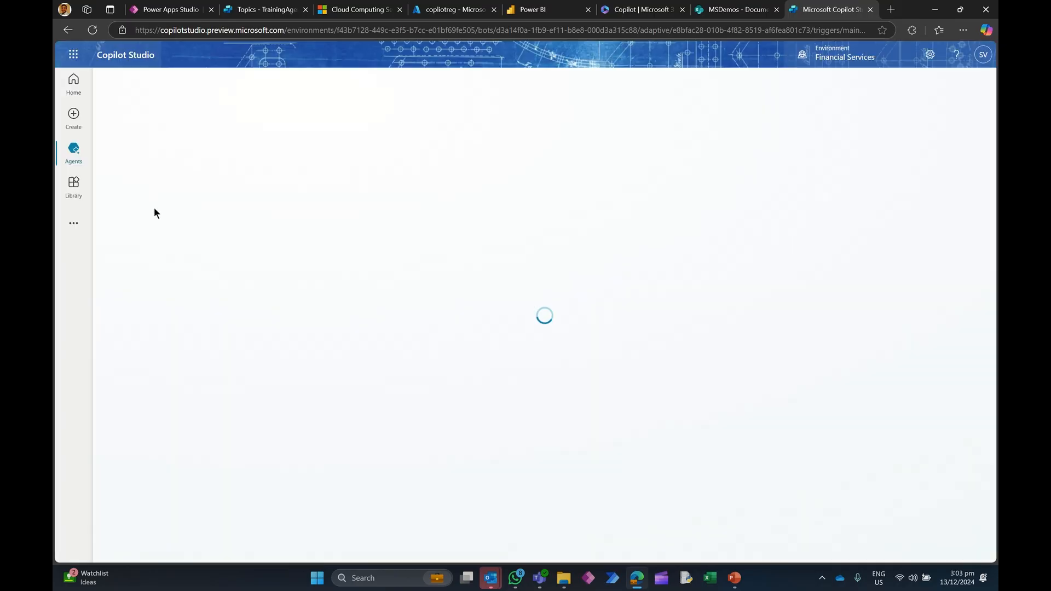
Step: Open the Enablement Agent's Conversation Start system topic
{"action": "left_click", "coordinate": [75, 161]}
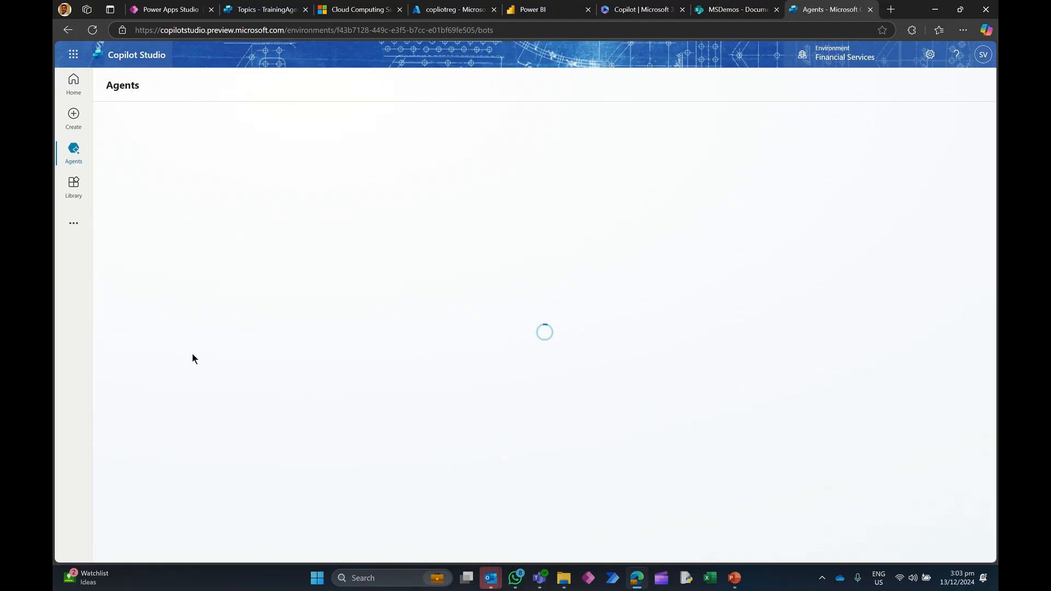
{"action": "left_click", "coordinate": [181, 433]}
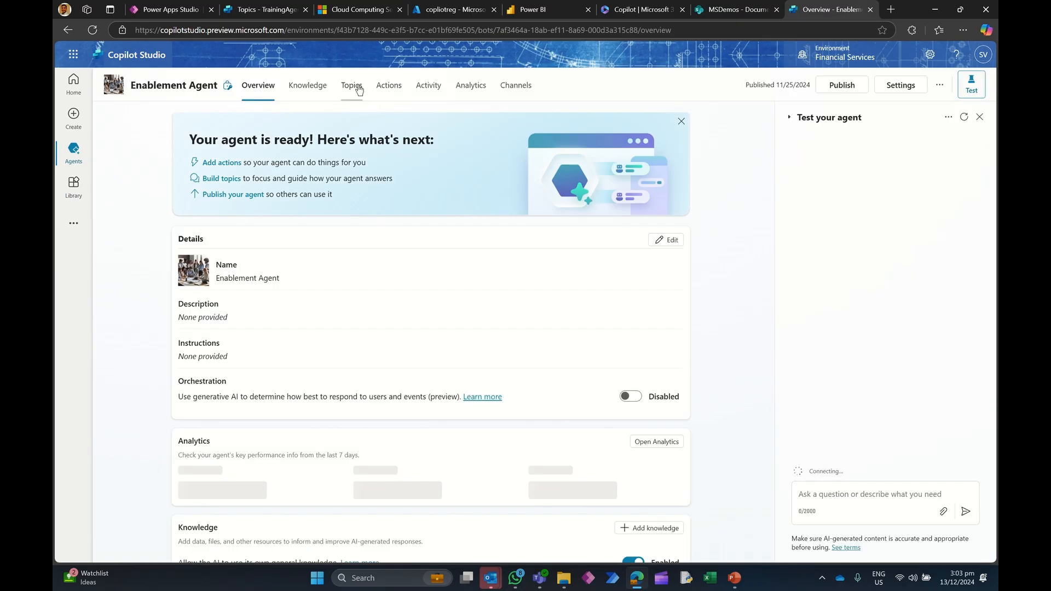
{"action": "left_click", "coordinate": [353, 86]}
{"action": "left_click", "coordinate": [223, 150]}
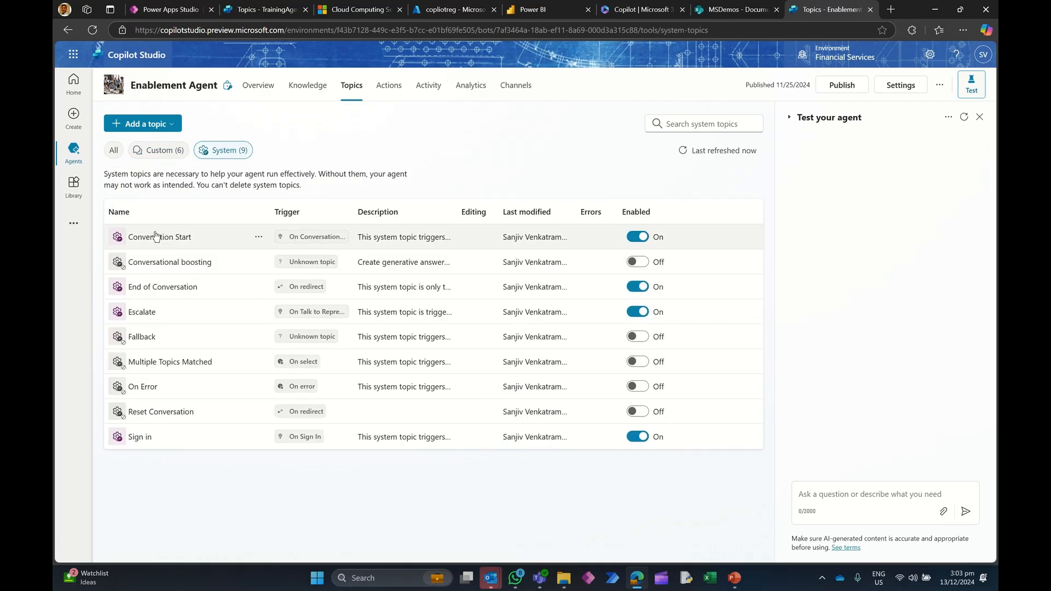
{"action": "left_click", "coordinate": [184, 240]}
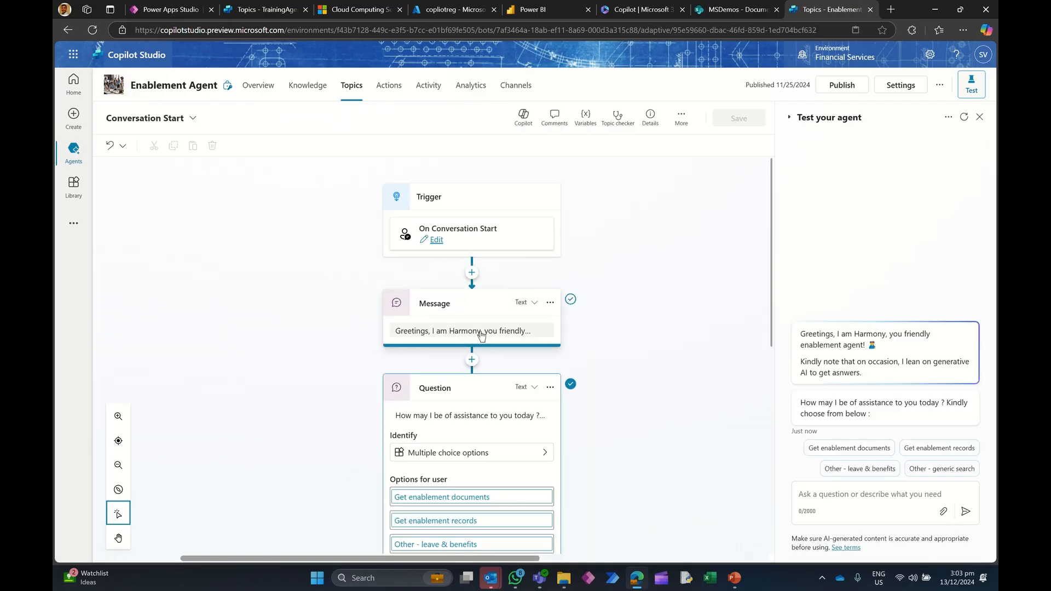
Step: Copy the Enablement Agent's greeting message and paste it over TrainingAgent's Conversation Start greeting text
{"action": "left_click", "coordinate": [480, 334]}
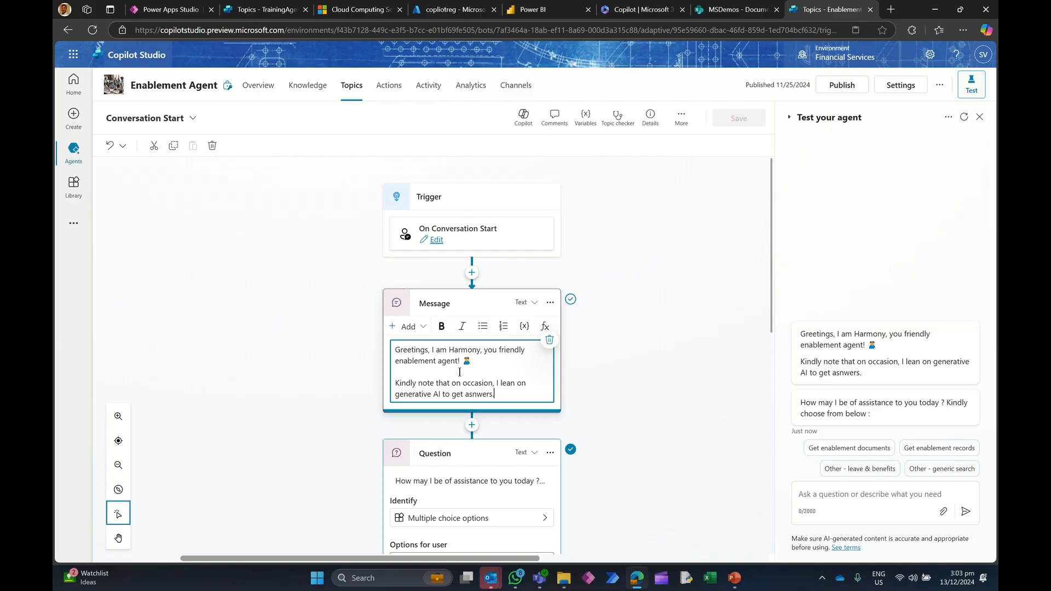
{"action": "left_click_drag", "start_coordinate": [494, 395], "coordinate": [408, 351]}
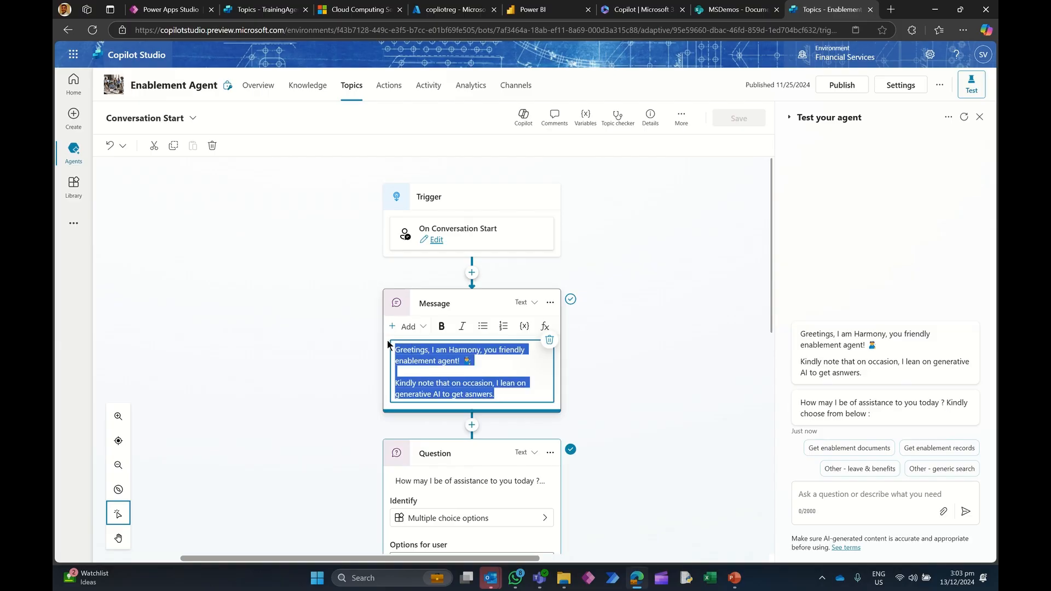
{"action": "left_click", "coordinate": [254, 10]}
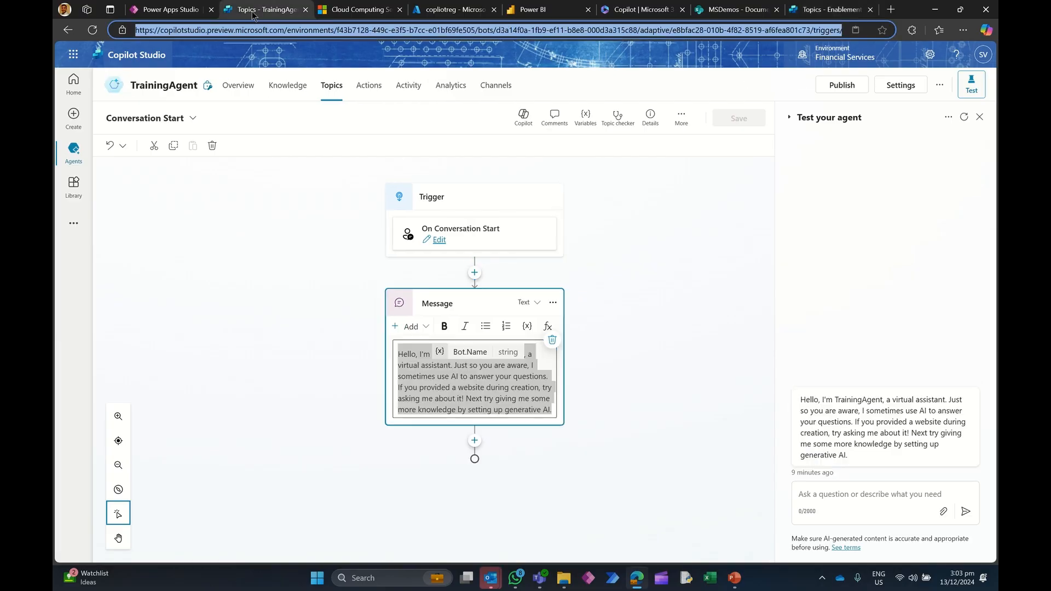
{"action": "left_click", "coordinate": [509, 398]}
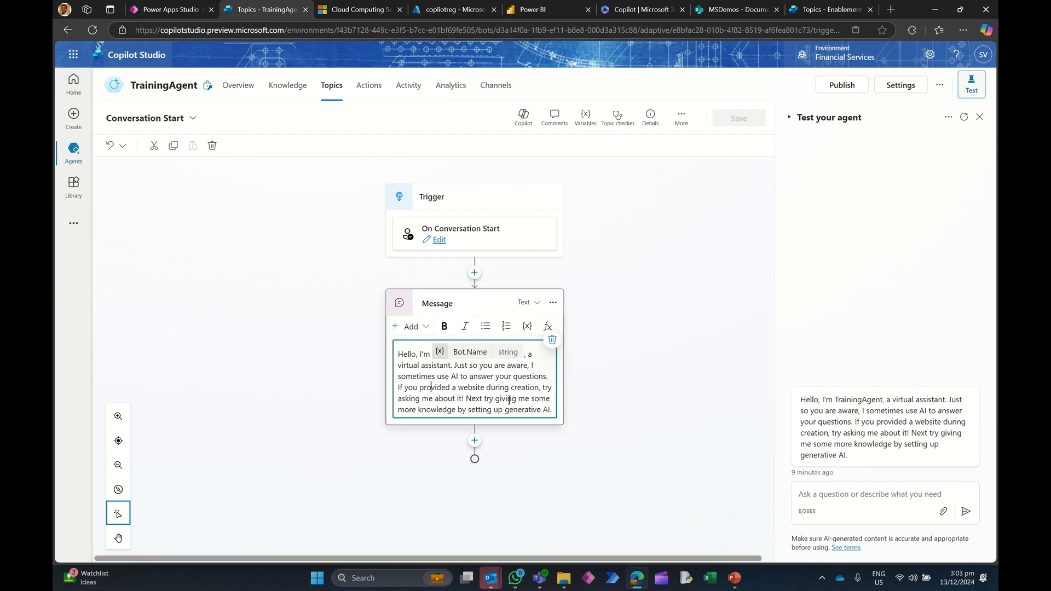
{"action": "left_click_drag", "start_coordinate": [551, 410], "coordinate": [395, 350]}
{"action": "type", "text": "Greetings, I am Harmony, you friendly enablement agent! 🧑‍💼  Kindly note that on occasion, I lean on generative AI to get asnwers."}
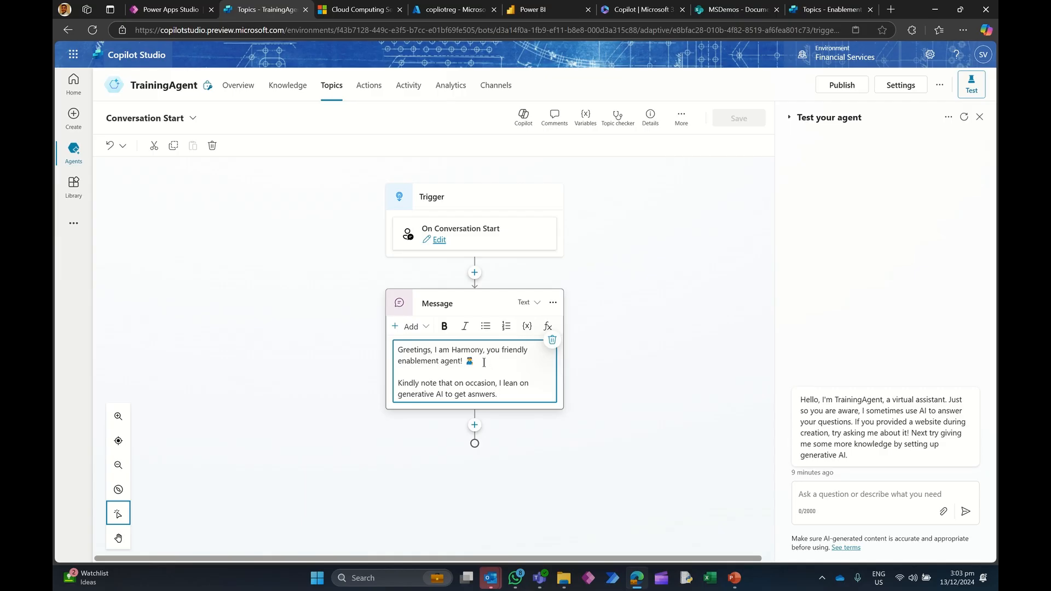
Step: Insert a technologist emoji after "enablement agent!" in the greeting message
{"action": "right_click", "coordinate": [484, 362]}
{"action": "left_click", "coordinate": [509, 159]}
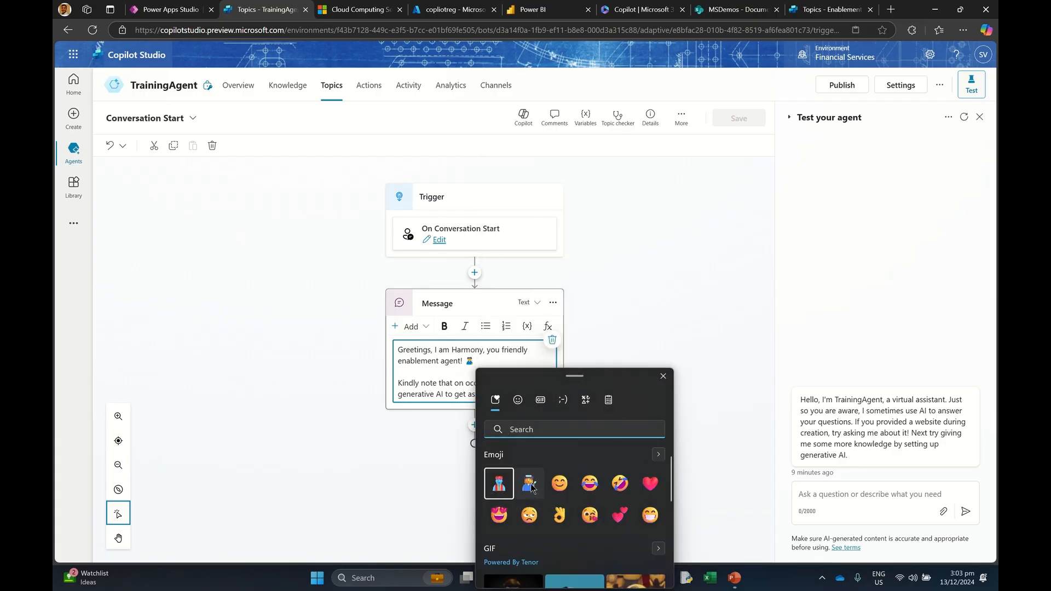
{"action": "left_click", "coordinate": [528, 493]}
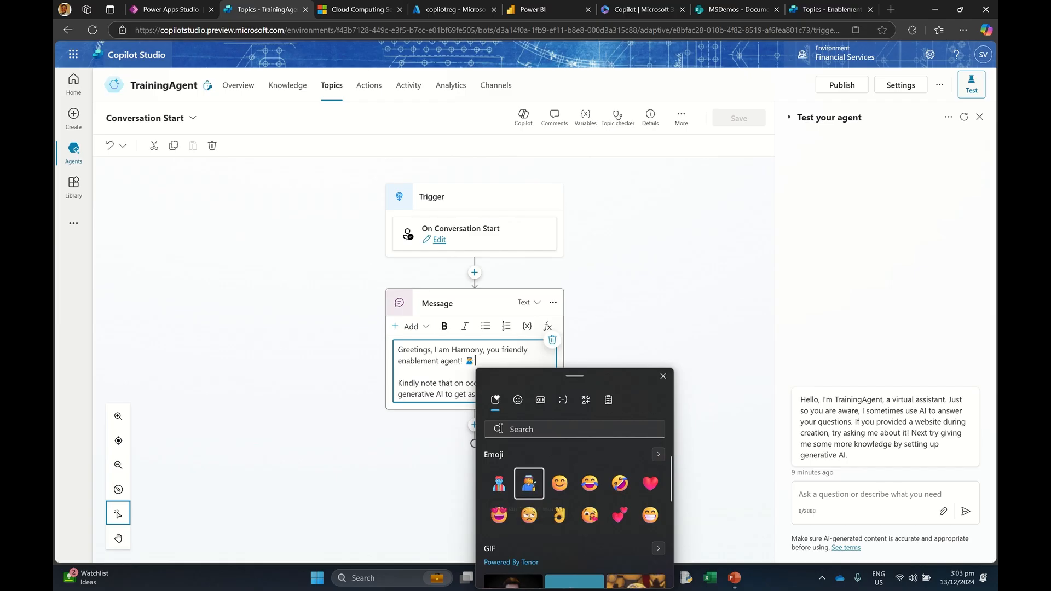
{"action": "left_click", "coordinate": [490, 360]}
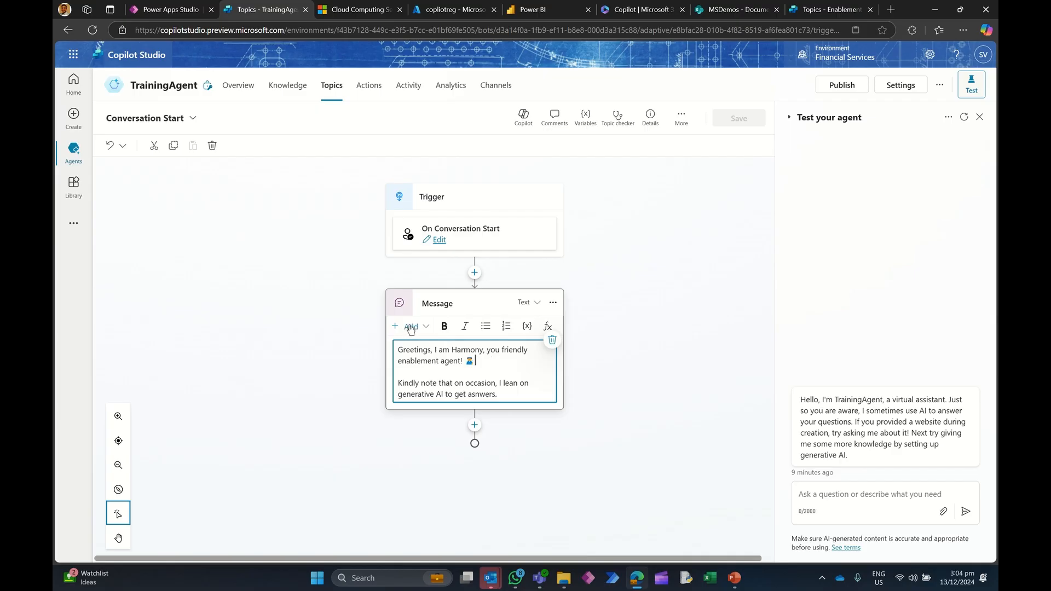
Step: Restart the test conversation to preview the new greeting
{"action": "left_click", "coordinate": [411, 326]}
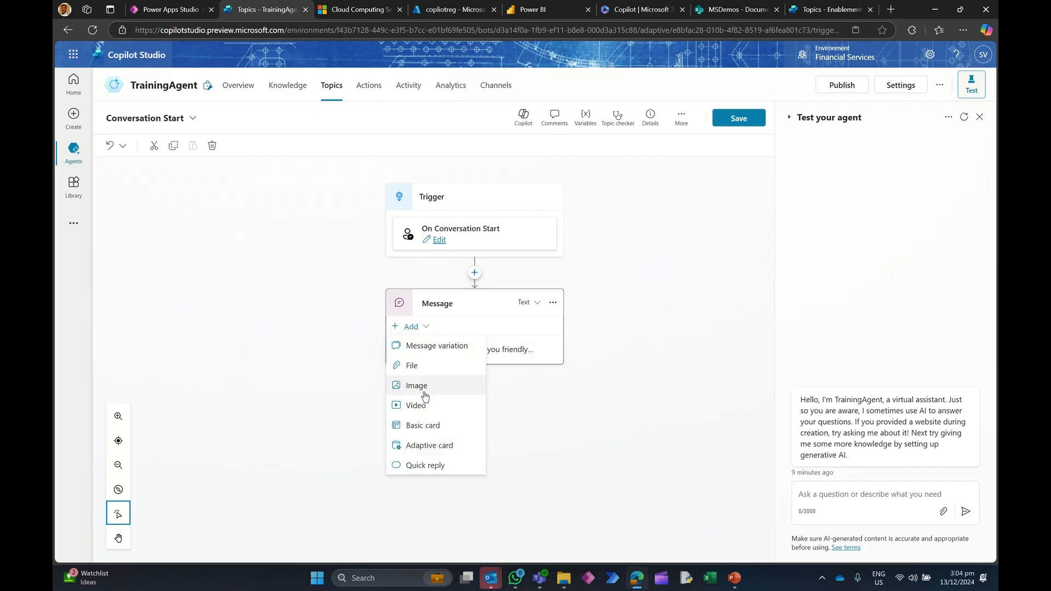
{"action": "left_click", "coordinate": [513, 352]}
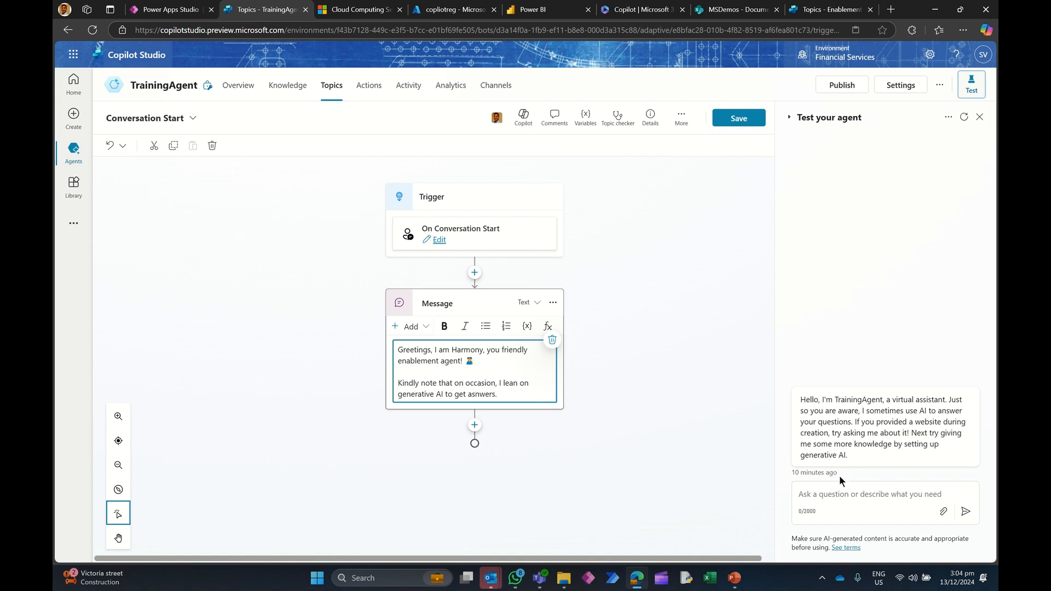
{"action": "left_click", "coordinate": [964, 118]}
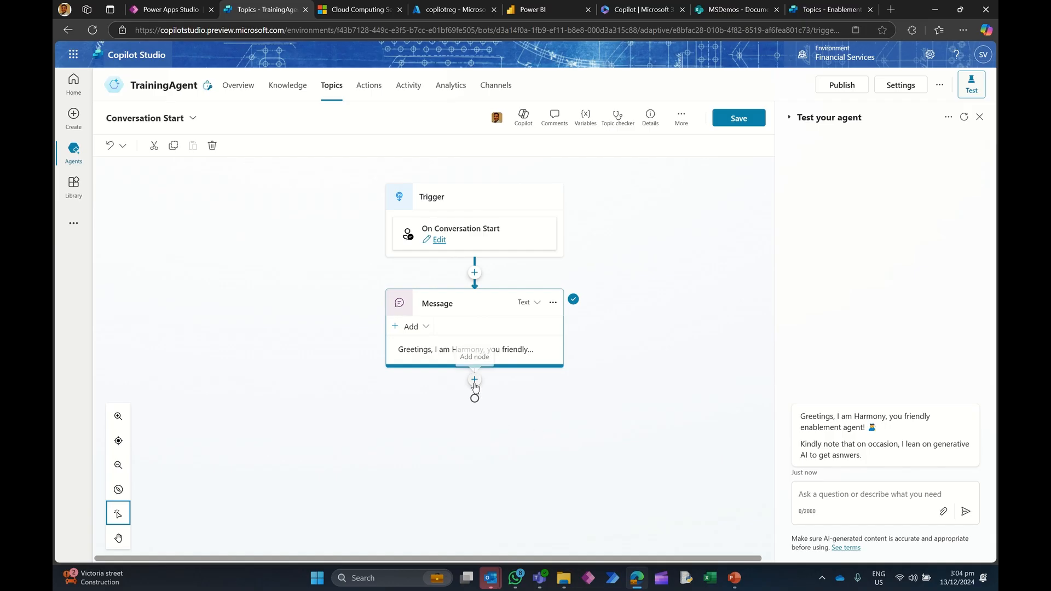
Step: Add an Ask a question node below the greeting message
{"action": "left_click", "coordinate": [475, 381]}
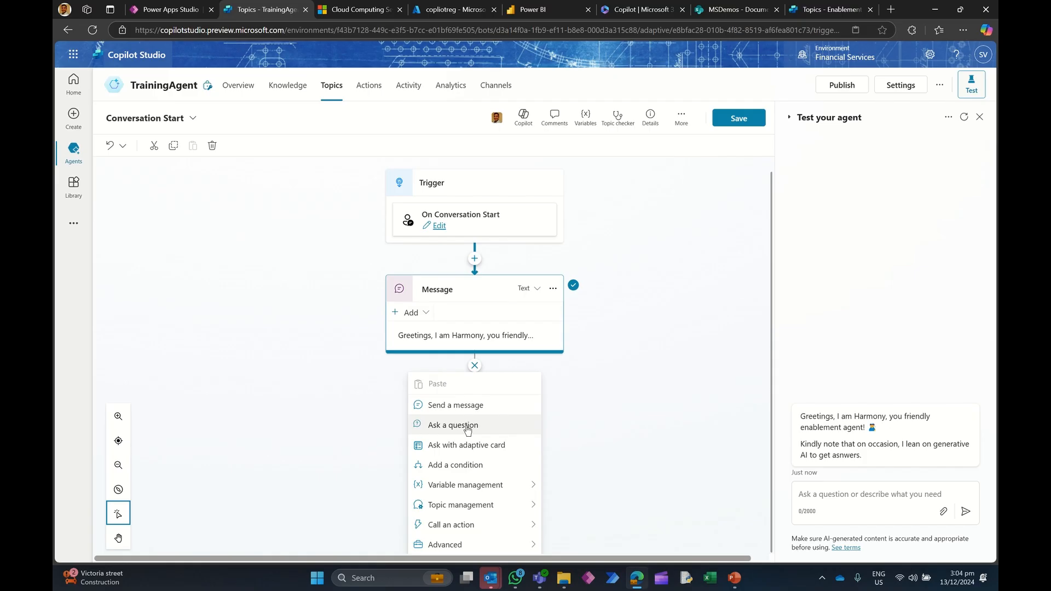
{"action": "left_click", "coordinate": [465, 426]}
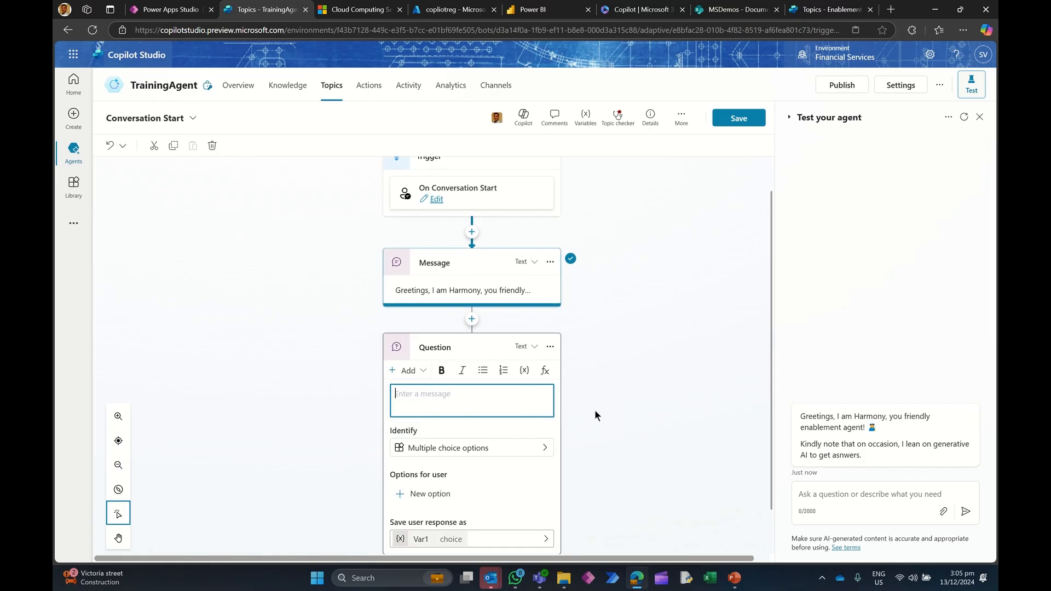
{"action": "scroll", "coordinate": [626, 394], "scroll_direction": "down", "scroll_amount": 1}
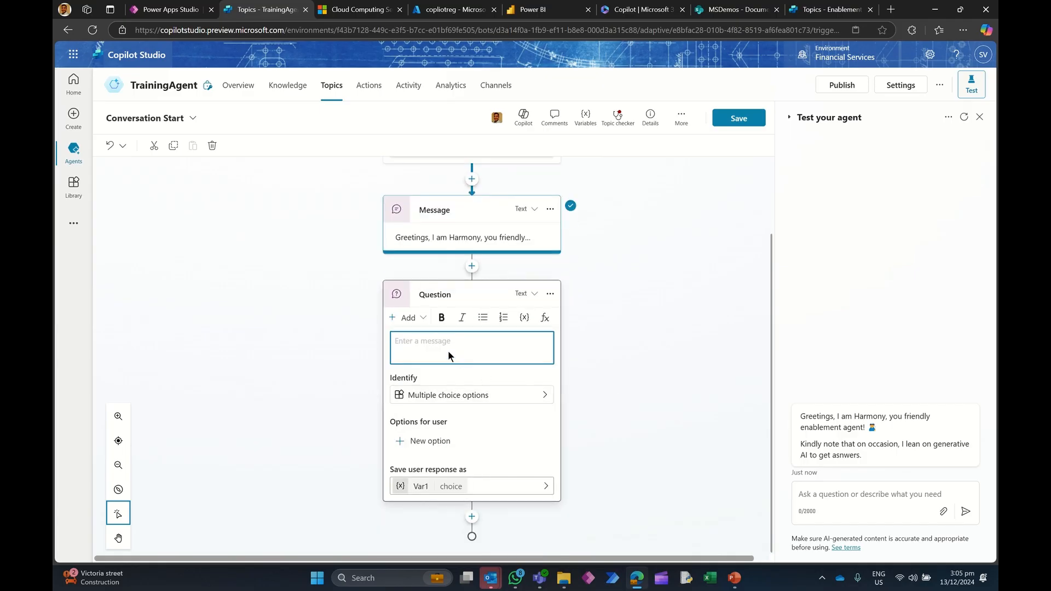
Step: Copy the Enablement Agent's question prompt and paste it into the new Question node's message
{"action": "left_click", "coordinate": [820, 10]}
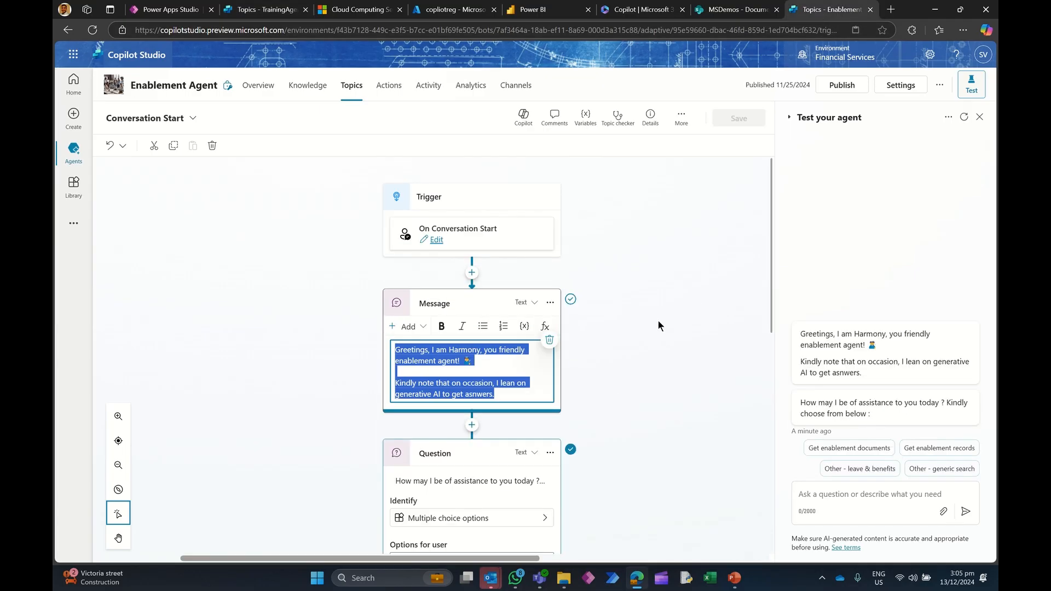
{"action": "scroll", "coordinate": [641, 329], "scroll_direction": "down", "scroll_amount": 3}
{"action": "left_click", "coordinate": [480, 315]}
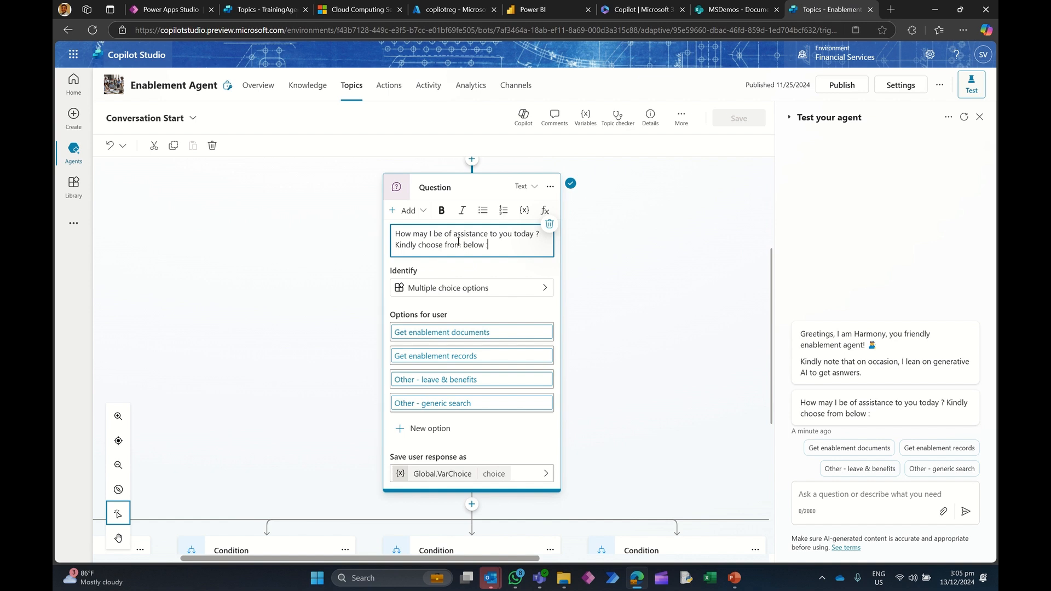
{"action": "left_click_drag", "start_coordinate": [495, 245], "coordinate": [383, 231]}
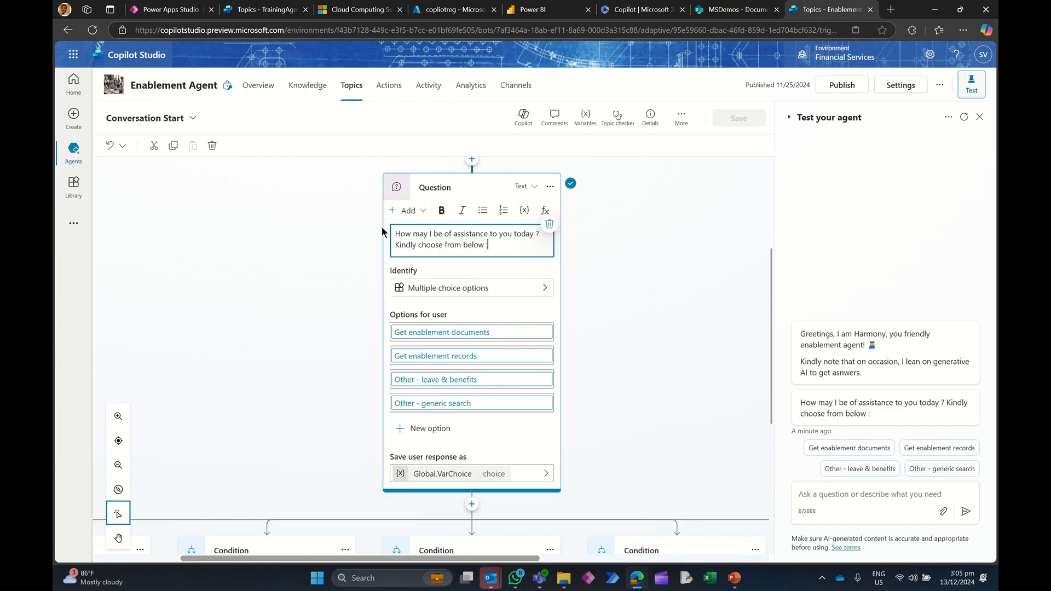
{"action": "left_click", "coordinate": [467, 219]}
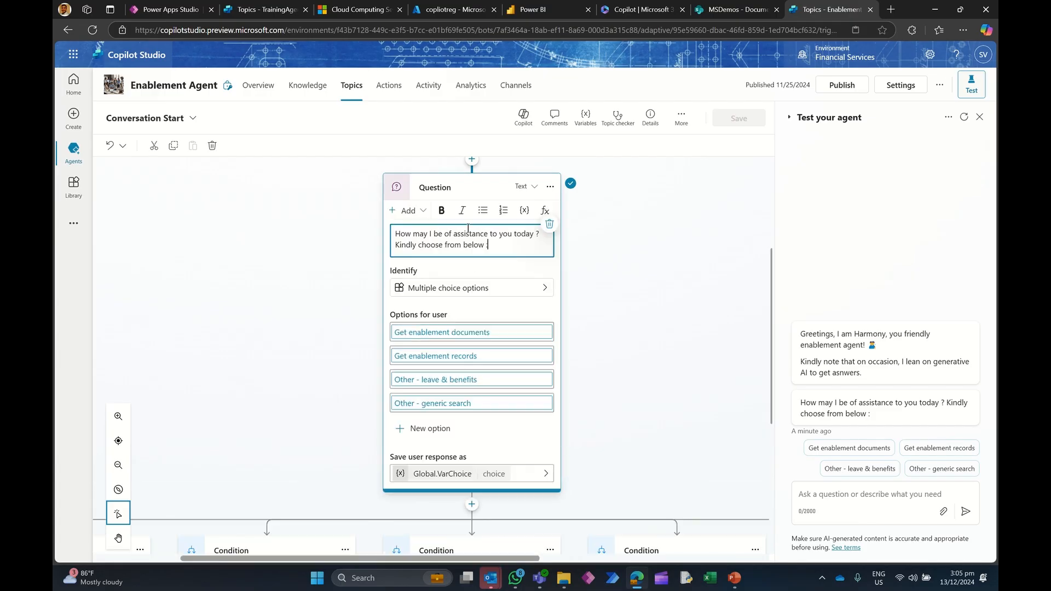
{"action": "left_click_drag", "start_coordinate": [484, 245], "coordinate": [388, 236]}
{"action": "key", "text": "ctrl+c"}
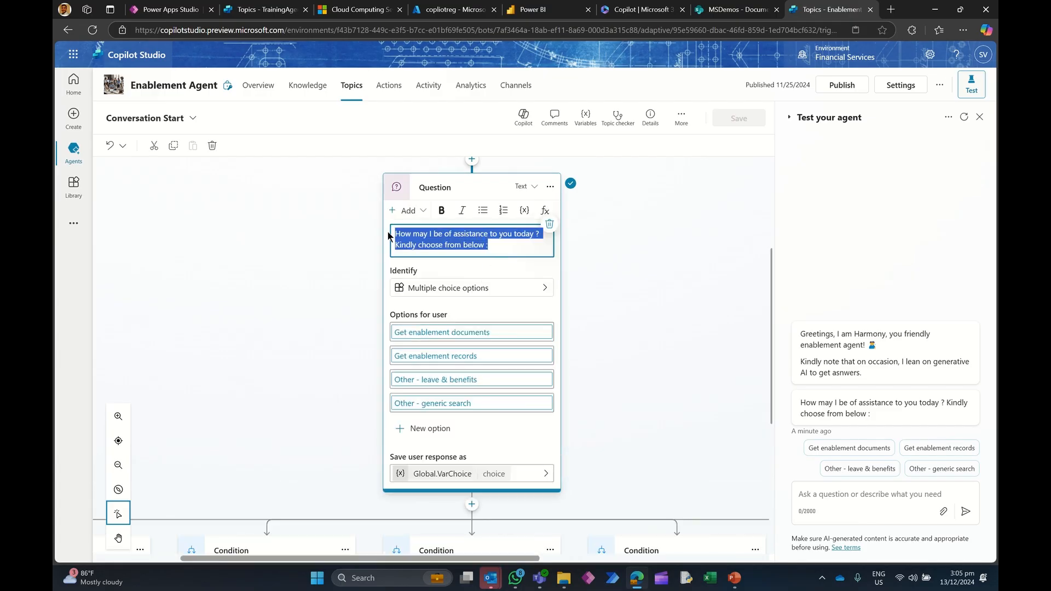
{"action": "left_click", "coordinate": [263, 10]}
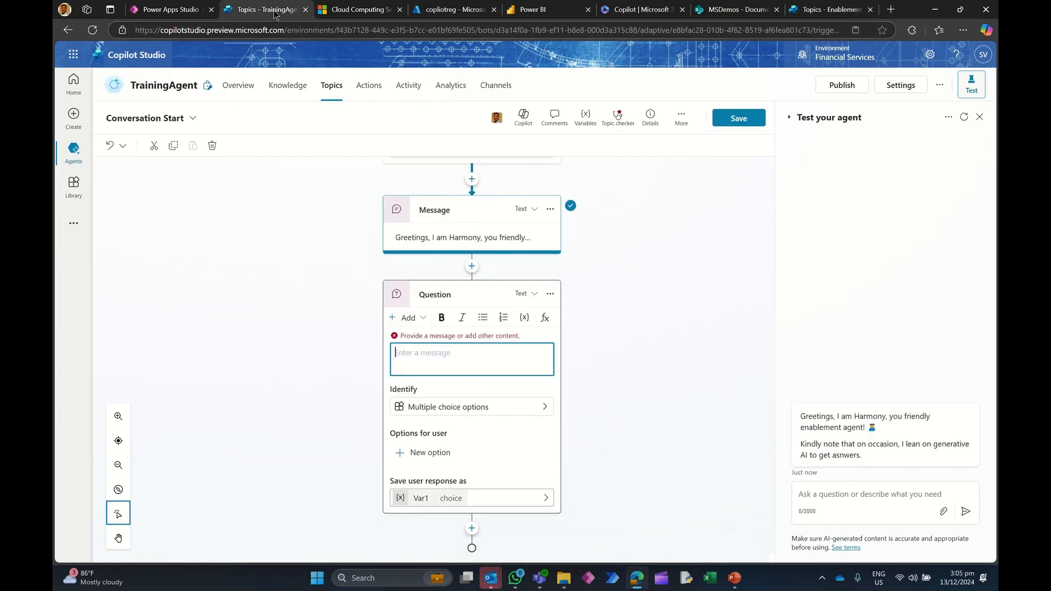
{"action": "left_click", "coordinate": [414, 349]}
{"action": "key", "text": "ctrl+v"}
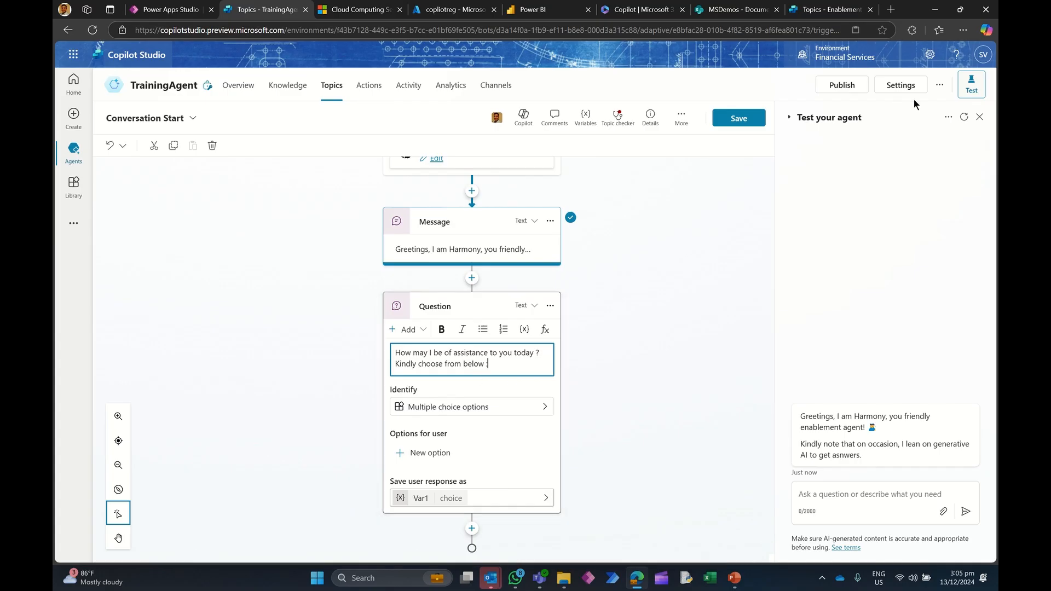
Step: Restart the test conversation and review the information types available for the question's Identify setting
{"action": "left_click", "coordinate": [963, 116]}
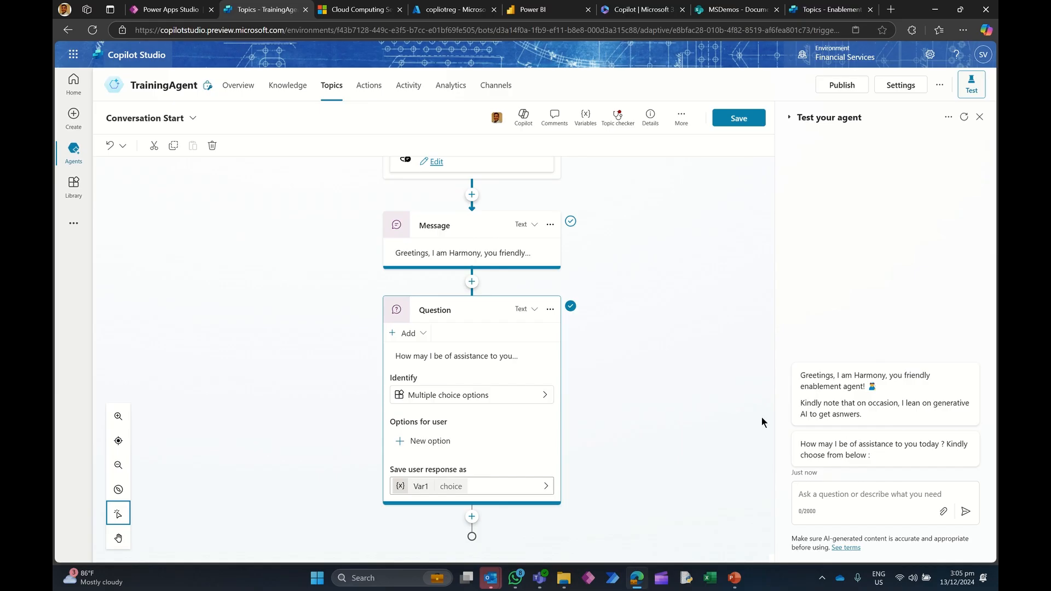
{"action": "left_click", "coordinate": [521, 400]}
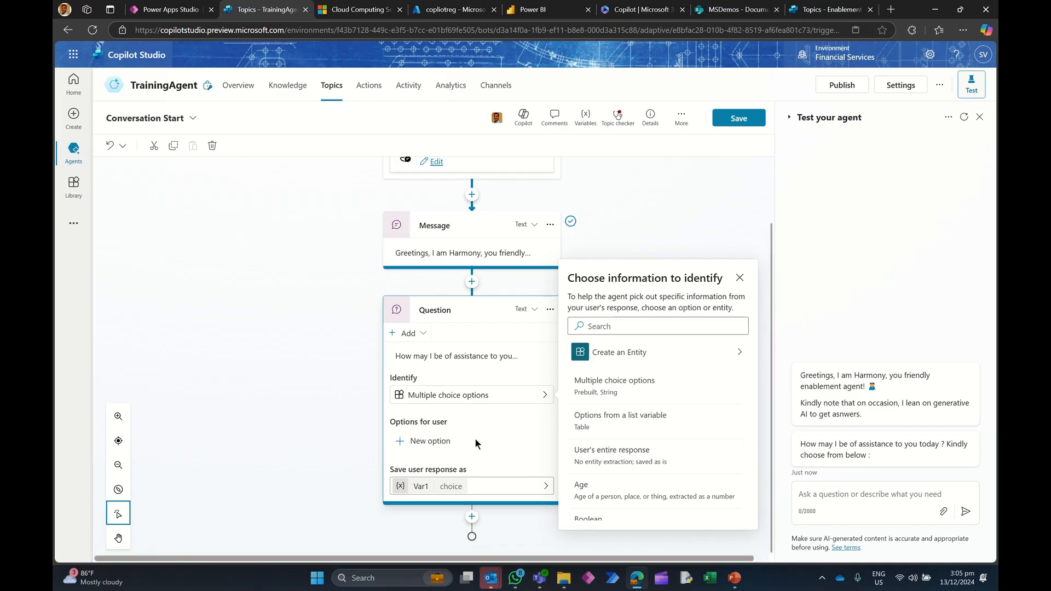
{"action": "left_click", "coordinate": [488, 419]}
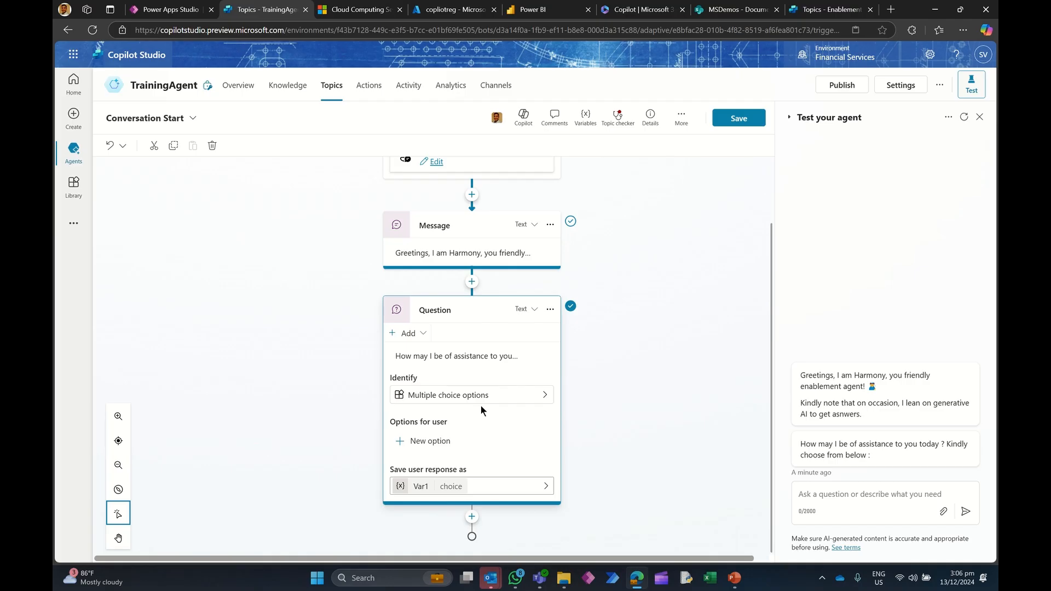
Step: Add the first choice option "Get enablement records" to the Question node
{"action": "left_click", "coordinate": [429, 442]}
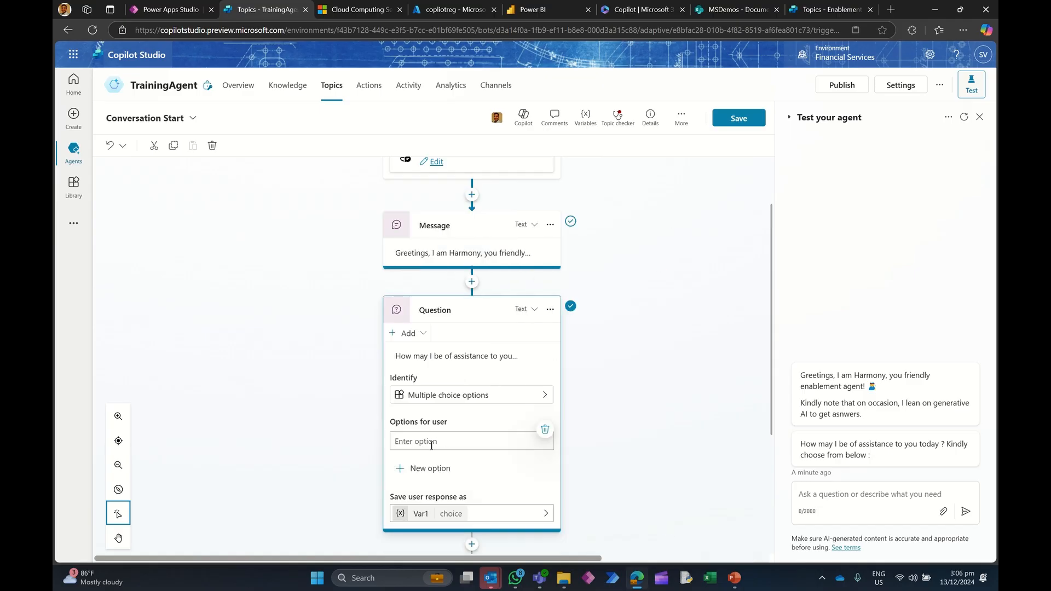
{"action": "type", "text": "Get enabl"}
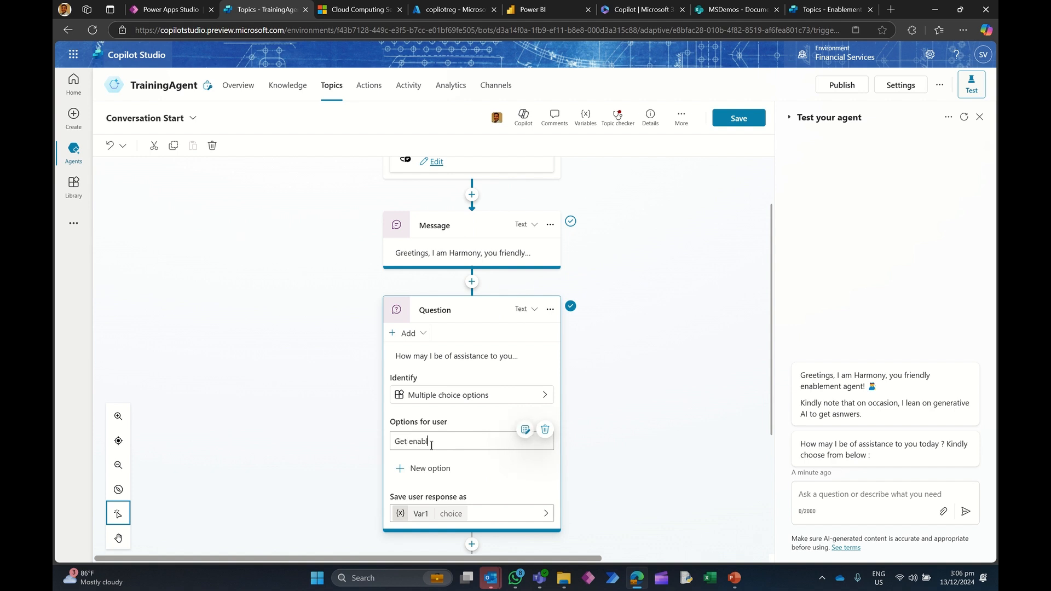
{"action": "type", "text": "ement records"}
Step: Add a second choice option "Get enablement documents" to the Question node
{"action": "left_click", "coordinate": [431, 469]}
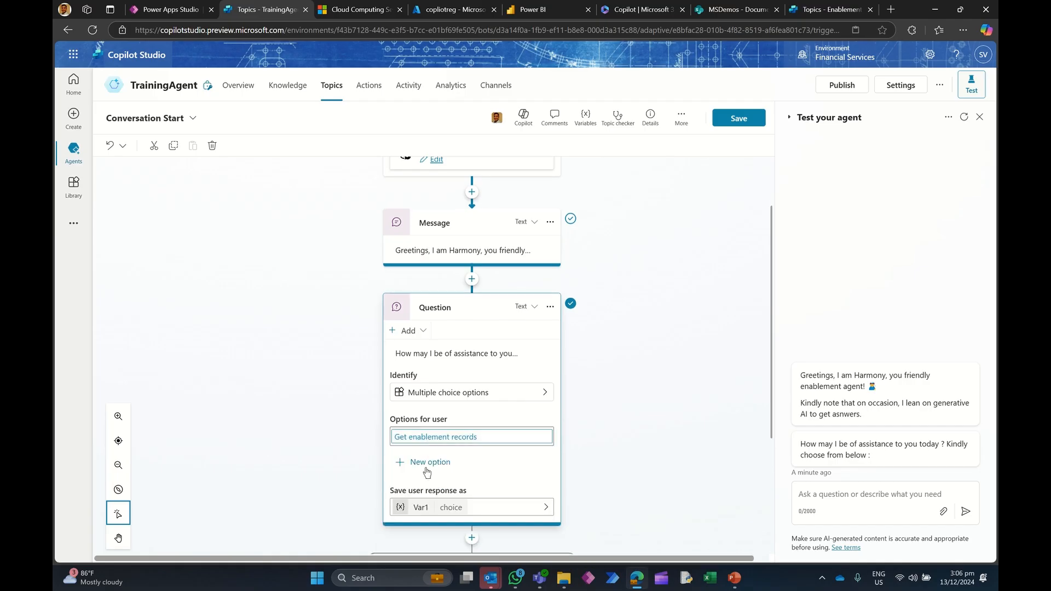
{"action": "type", "text": "Get rnw"}
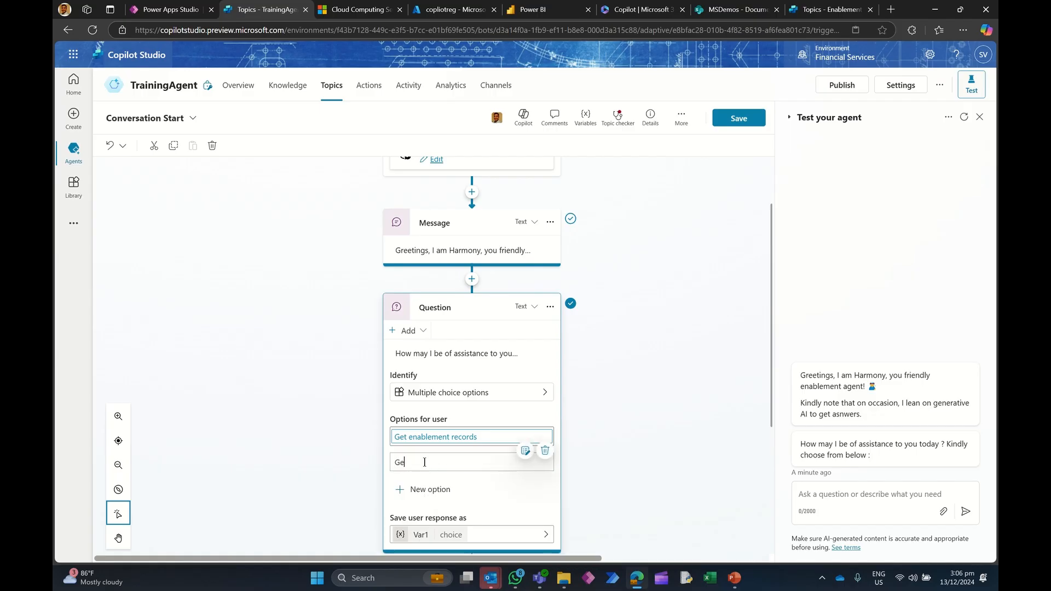
{"action": "key", "text": "BackSpace"}
{"action": "key", "text": "BackSpace"}
{"action": "key", "text": "BackSpace"}
{"action": "type", "text": "enba"}
{"action": "type", "text": "ablement "}
{"action": "type", "text": "documents"}
{"action": "left_click", "coordinate": [590, 432]}
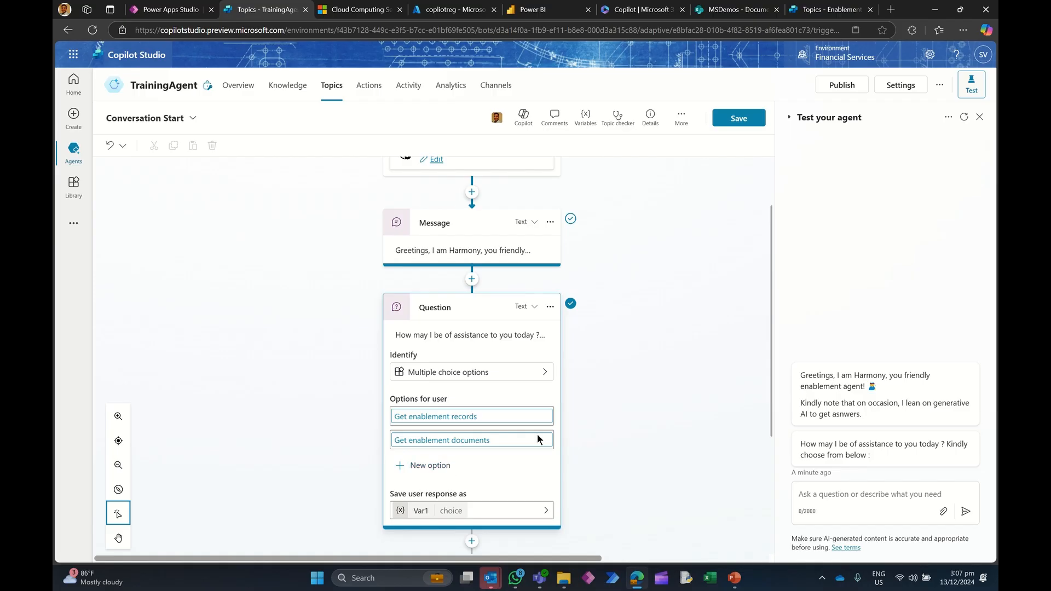
Step: Rename the question's response variable to VarUserChoice and make it global, allowed to carry between sessions
{"action": "scroll", "coordinate": [665, 387], "scroll_direction": "down", "scroll_amount": 3}
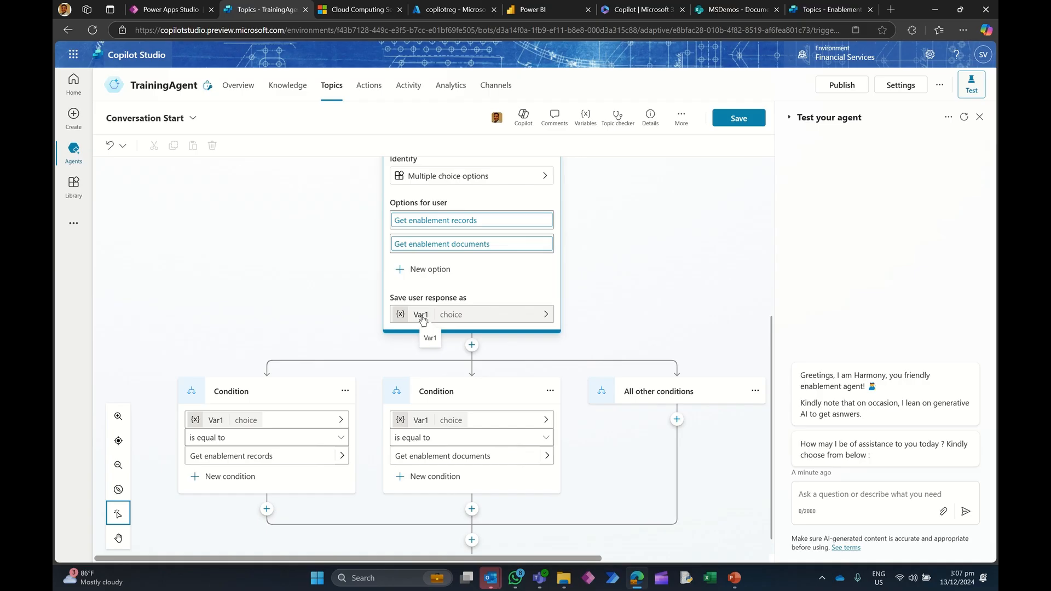
{"action": "scroll", "coordinate": [422, 320], "scroll_direction": "up", "scroll_amount": 2}
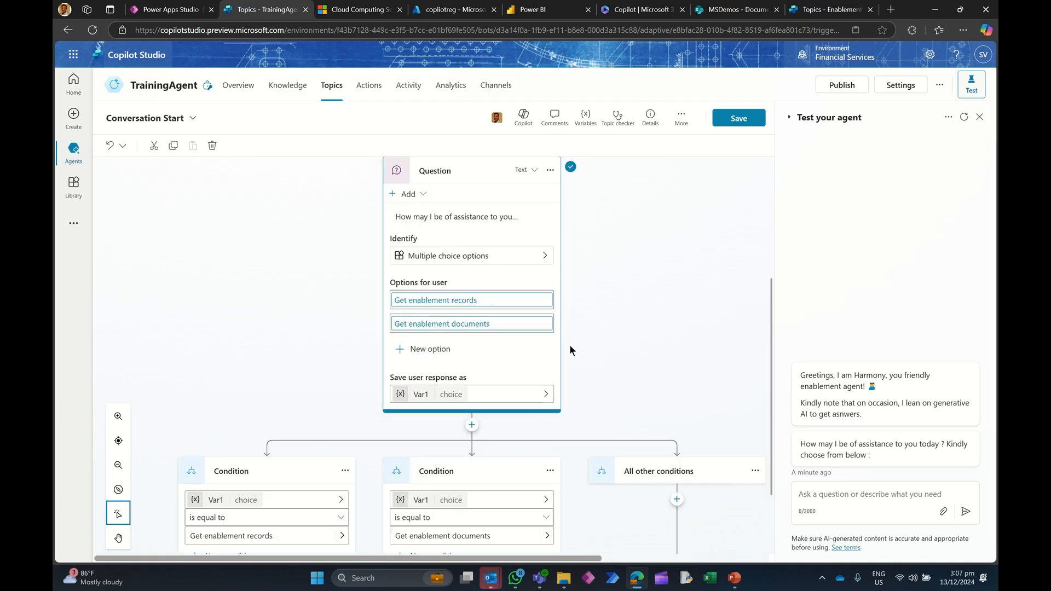
{"action": "left_click", "coordinate": [480, 394]}
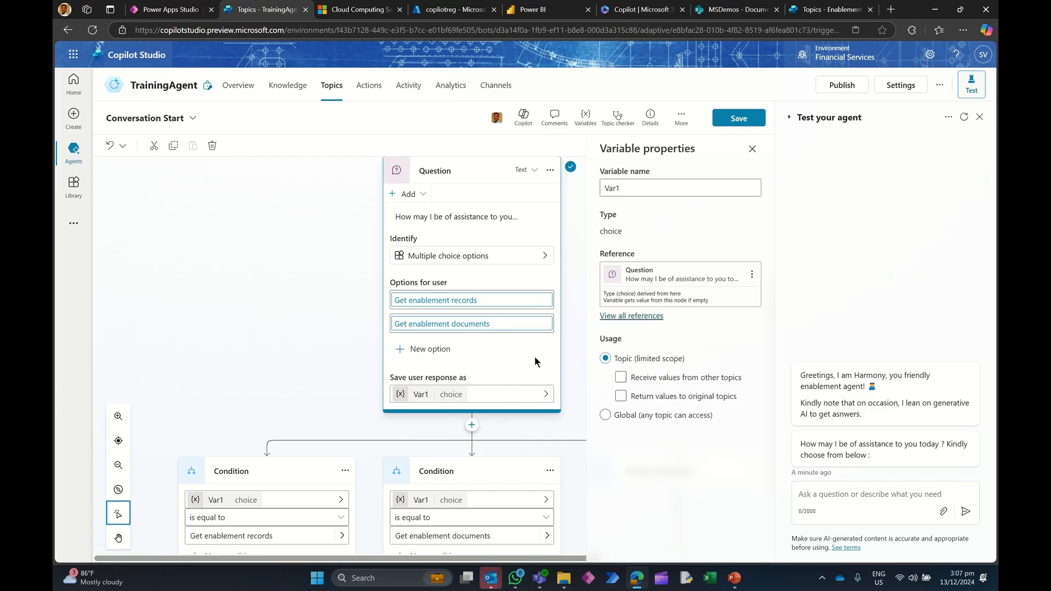
{"action": "left_click", "coordinate": [630, 192]}
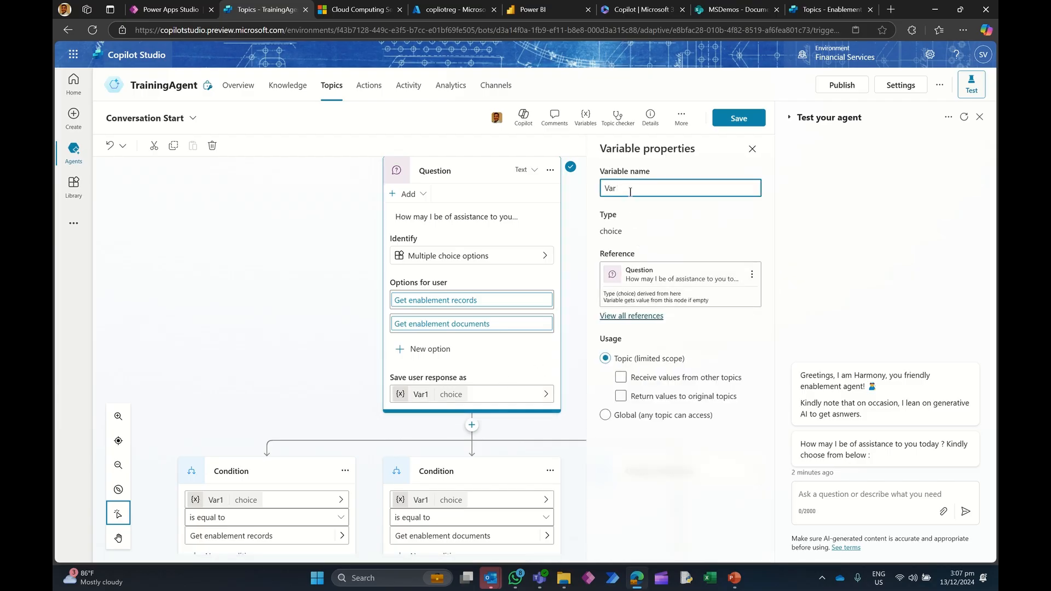
{"action": "type", "text": "Choi"}
{"action": "key", "text": "BackSpace"}
{"action": "key", "text": "BackSpace"}
{"action": "type", "text": "UserChoice"}
{"action": "left_click", "coordinate": [616, 403]}
{"action": "left_click", "coordinate": [605, 417]}
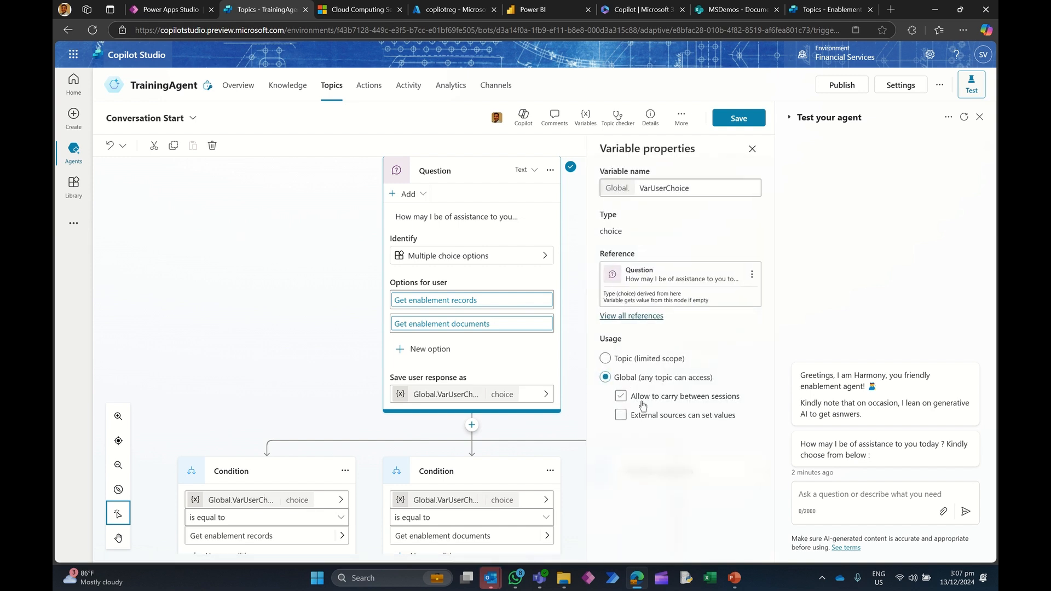
{"action": "left_click", "coordinate": [620, 398]}
{"action": "left_click", "coordinate": [620, 398]}
Step: Save the Conversation Start topic and restart the test conversation
{"action": "scroll", "coordinate": [278, 376], "scroll_direction": "down", "scroll_amount": 2}
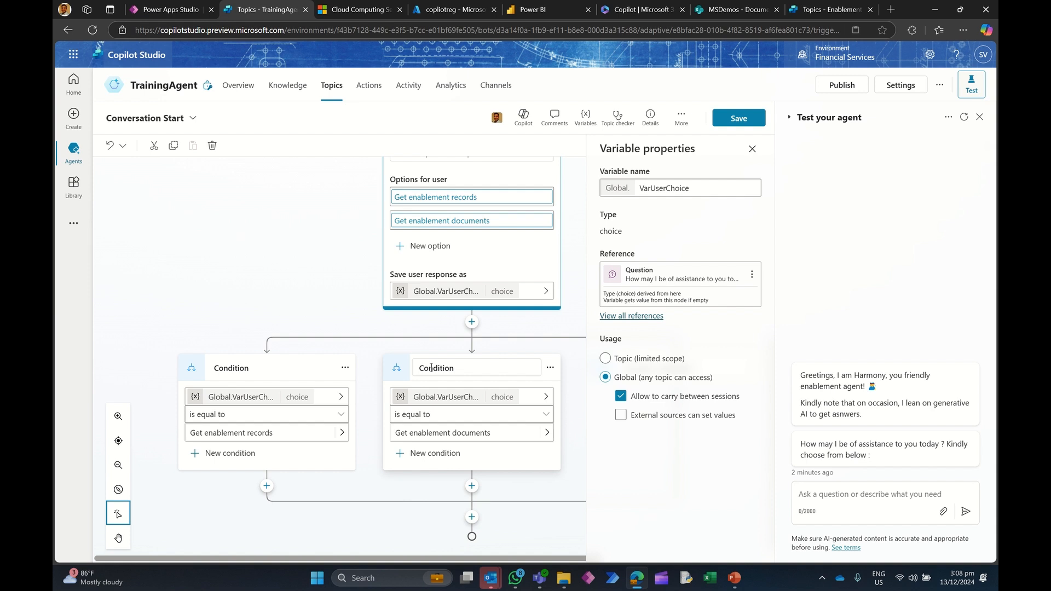
{"action": "scroll", "coordinate": [430, 321], "scroll_direction": "up", "scroll_amount": 5}
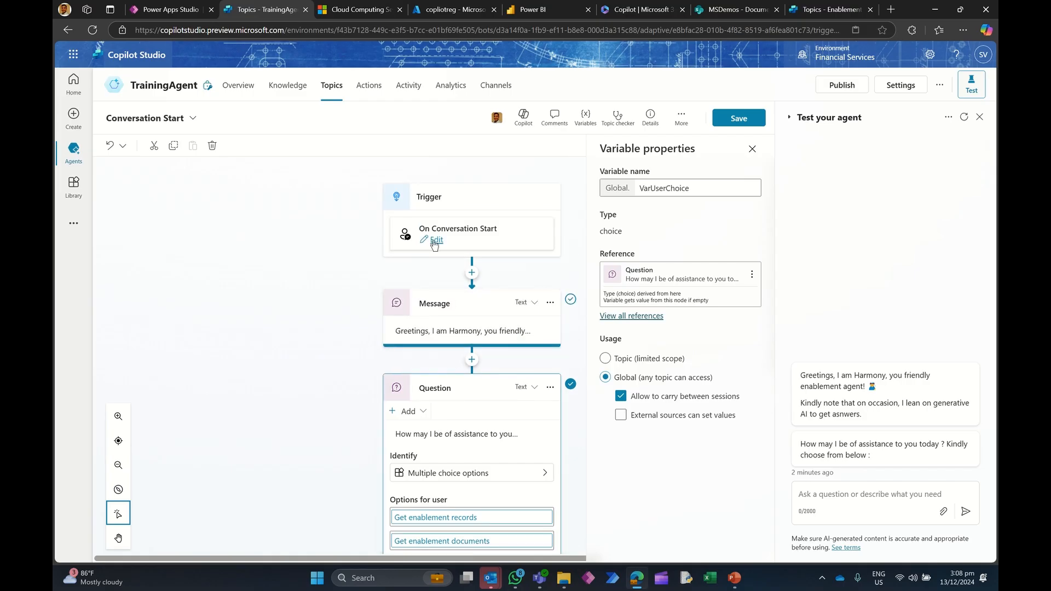
{"action": "scroll", "coordinate": [356, 432], "scroll_direction": "down", "scroll_amount": 5}
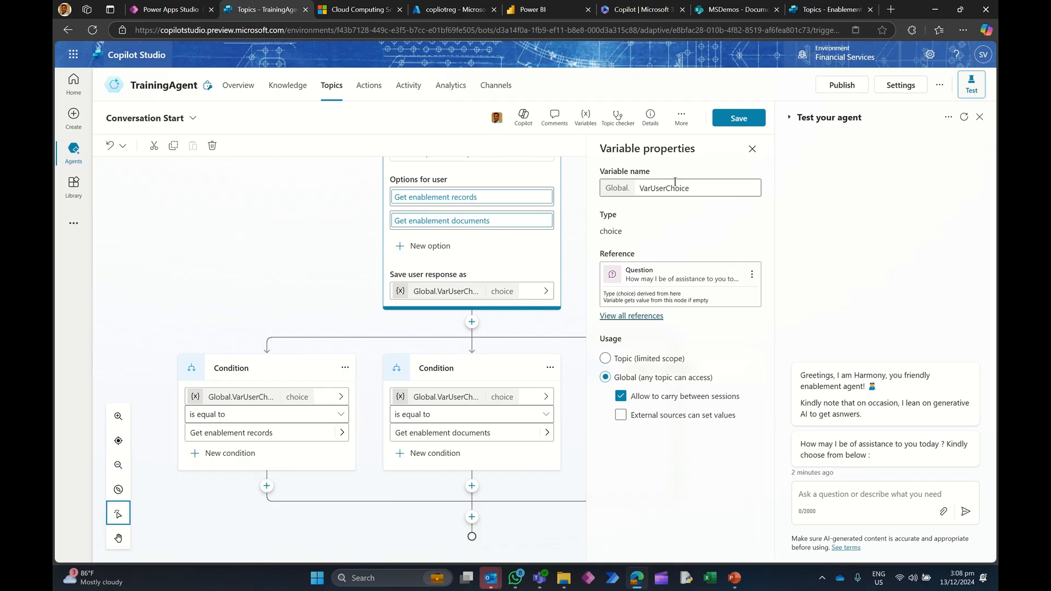
{"action": "left_click", "coordinate": [740, 118]}
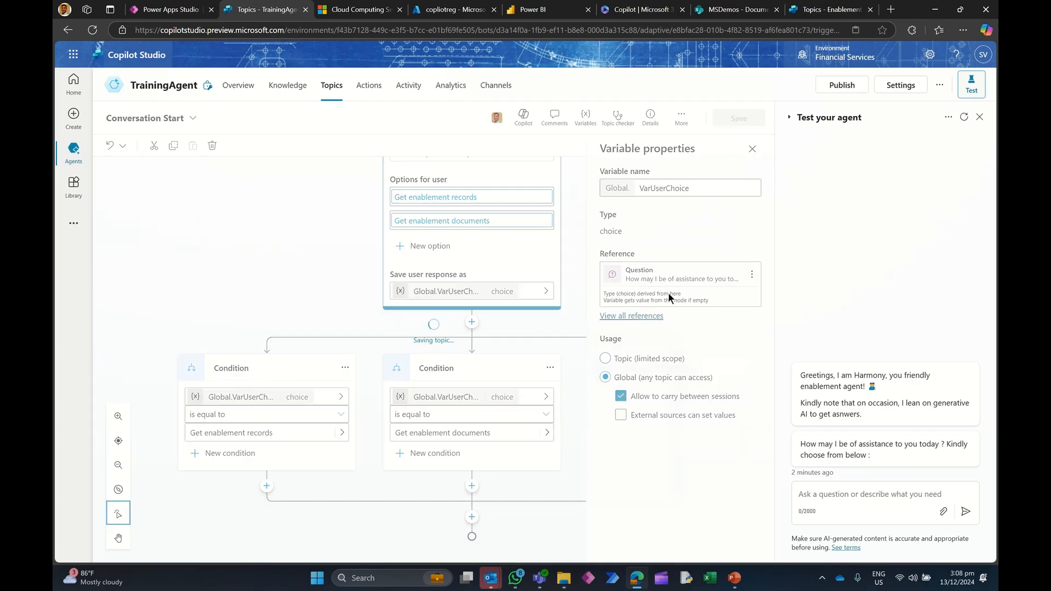
{"action": "left_click", "coordinate": [963, 118]}
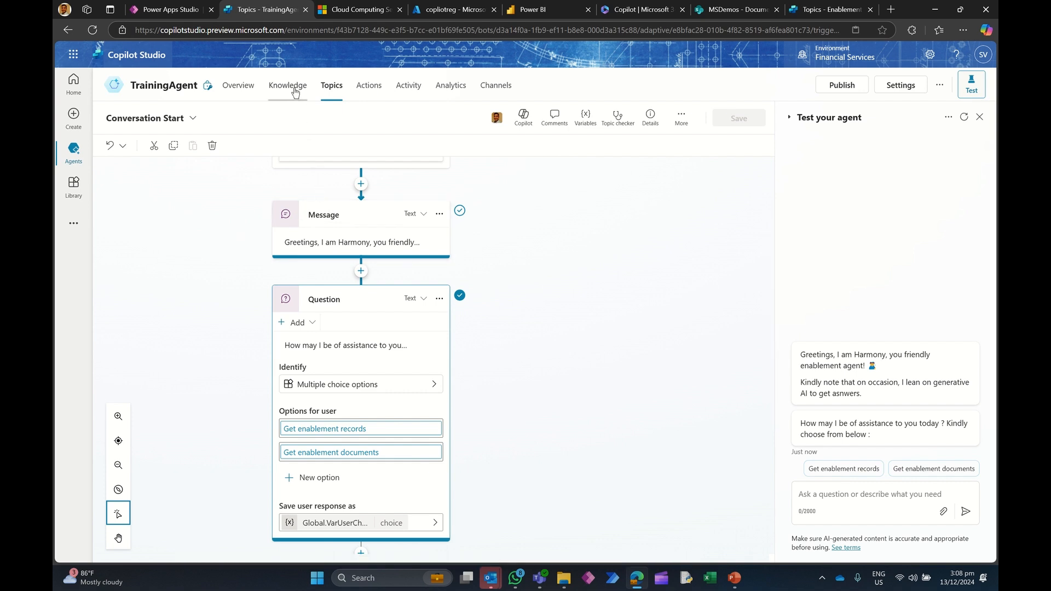
Step: Create a new blank topic and change its trigger to On redirect
{"action": "left_click", "coordinate": [331, 86]}
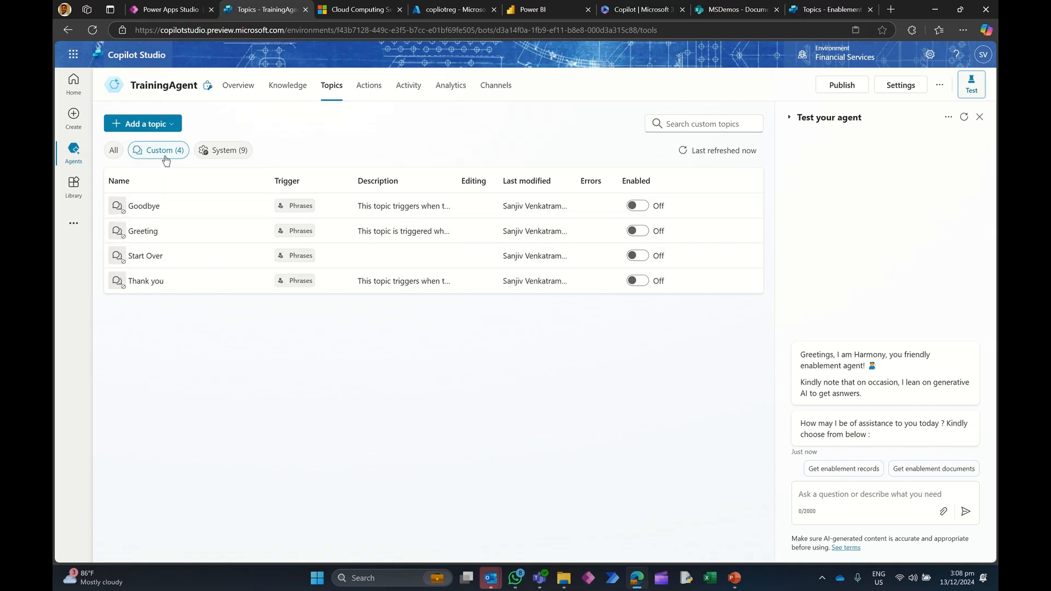
{"action": "left_click", "coordinate": [170, 126]}
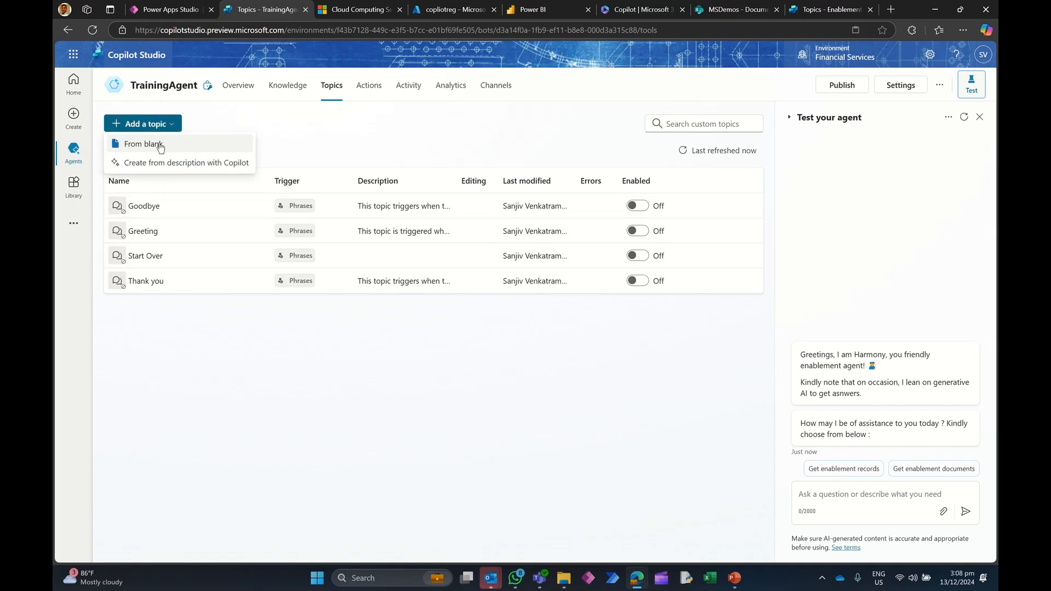
{"action": "left_click", "coordinate": [142, 142]}
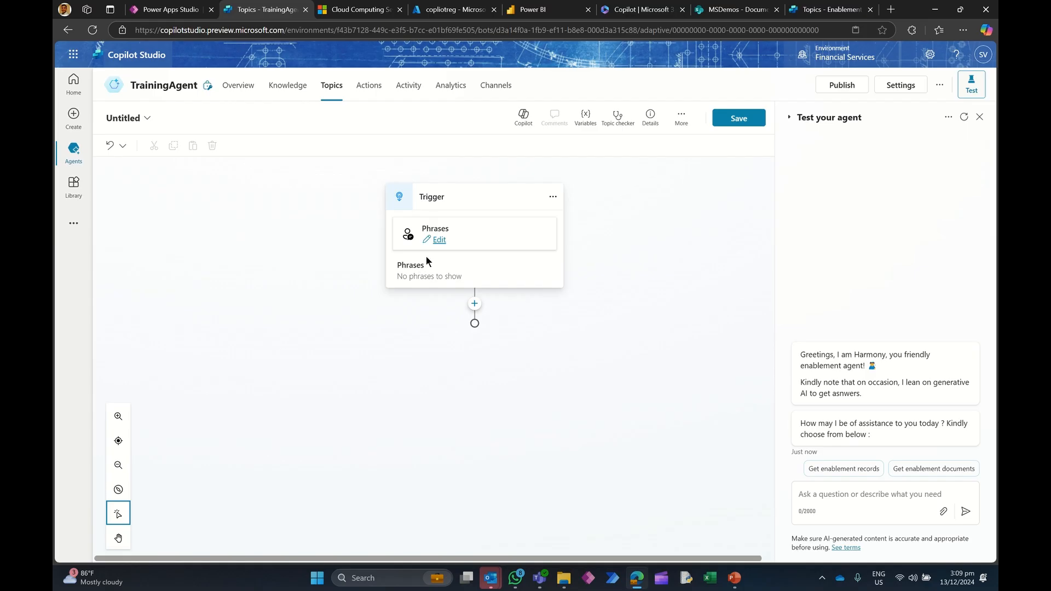
{"action": "left_click", "coordinate": [546, 219]}
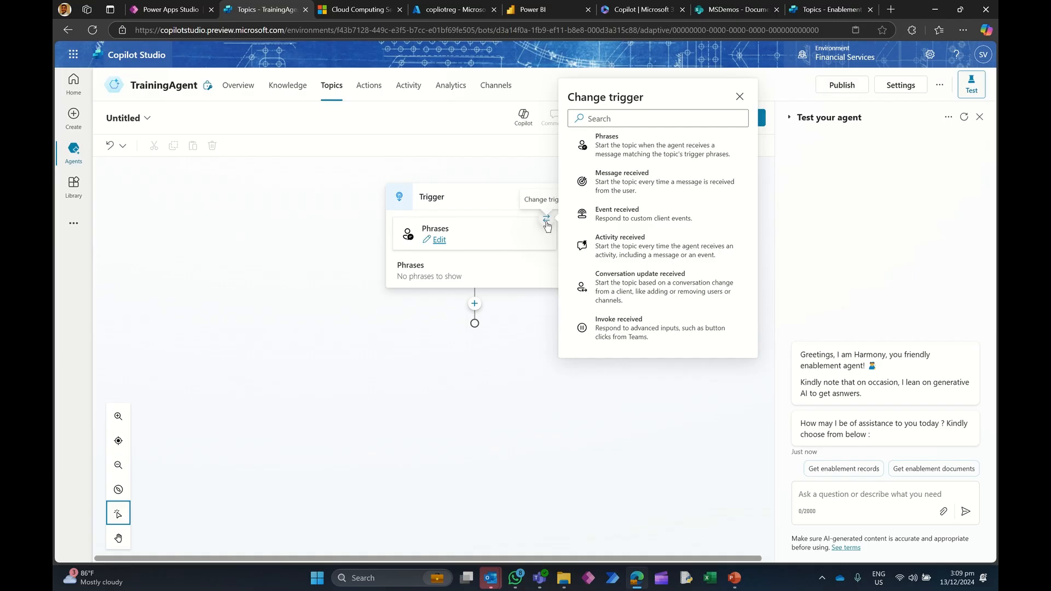
{"action": "scroll", "coordinate": [650, 259], "scroll_direction": "down", "scroll_amount": 2}
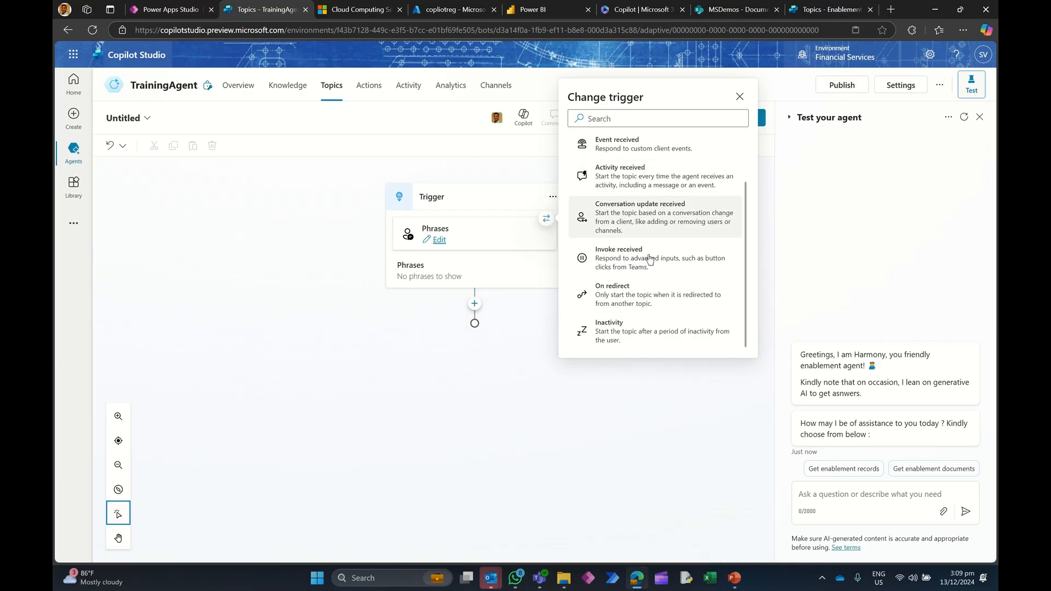
{"action": "left_click", "coordinate": [632, 296]}
Step: Rename the new topic as Topic_documents
{"action": "left_click", "coordinate": [129, 121]}
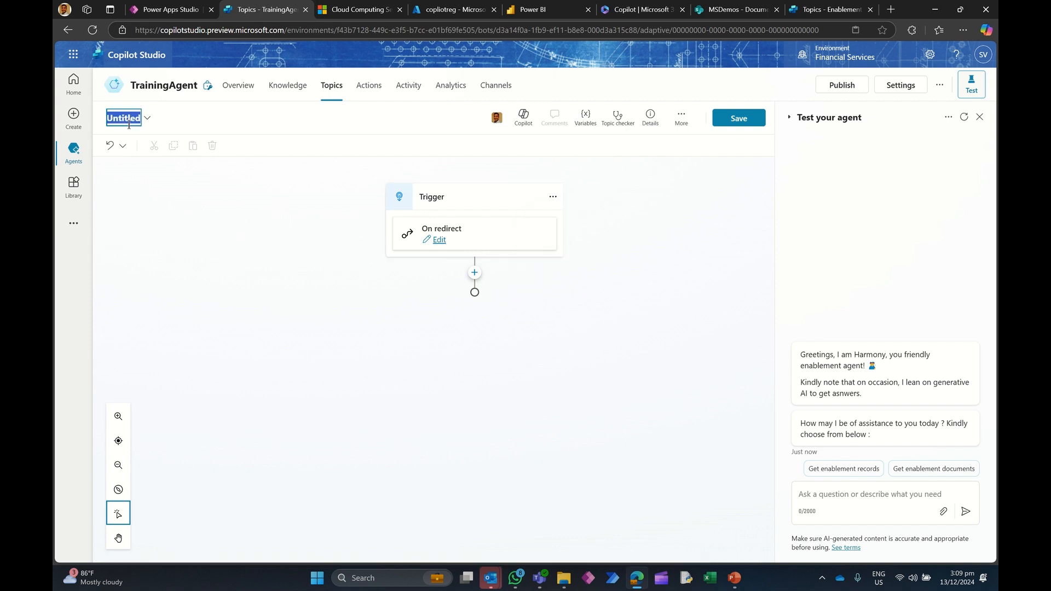
{"action": "type", "text": "Toics"}
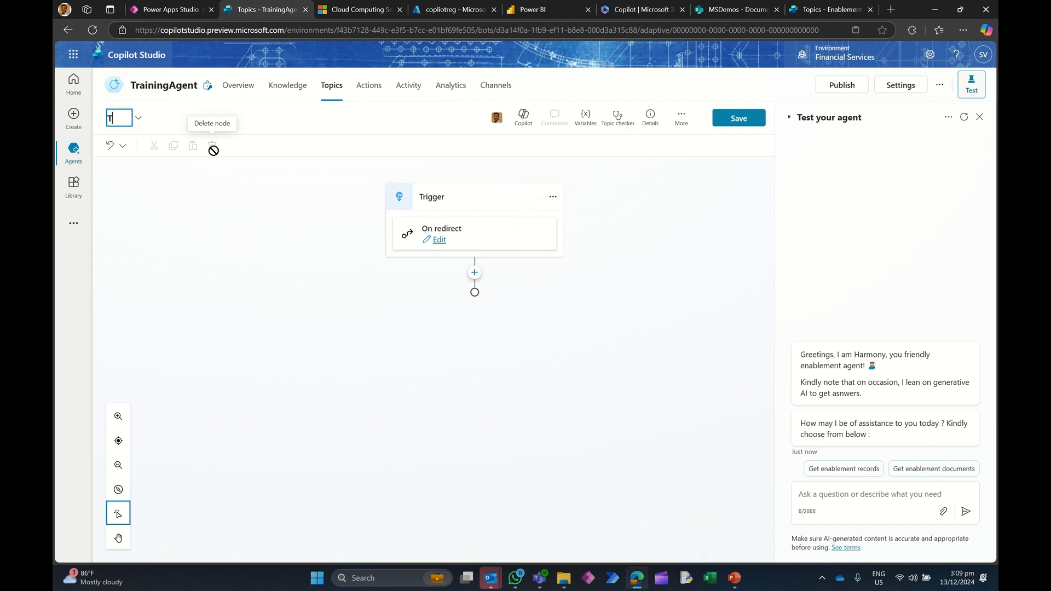
{"action": "key", "text": "BackSpace"}
{"action": "key", "text": "BackSpace"}
{"action": "key", "text": "BackSpace"}
{"action": "type", "text": "pic_documents"}
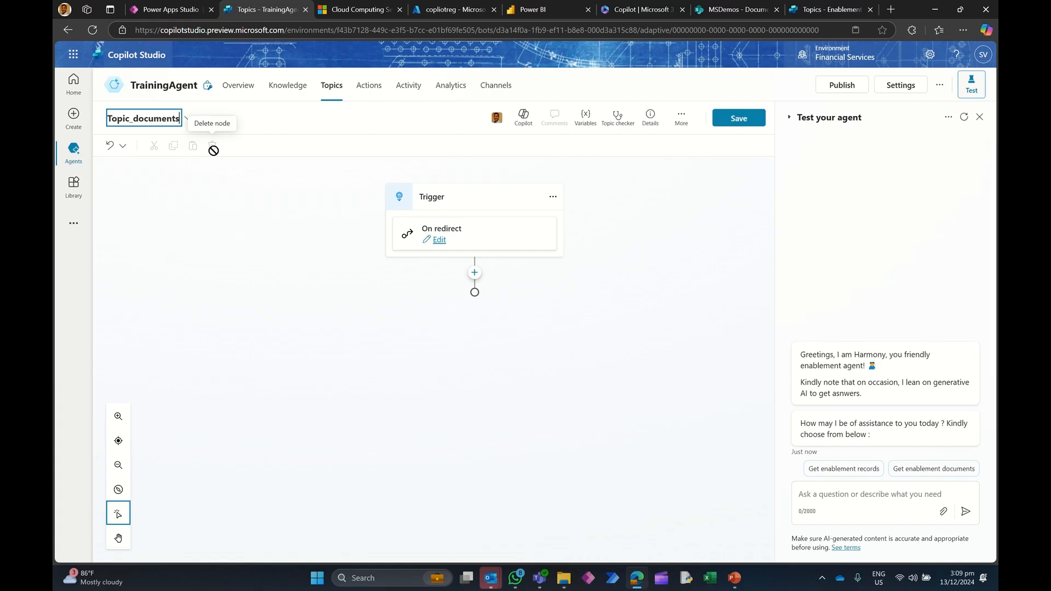
{"action": "left_click", "coordinate": [198, 176]}
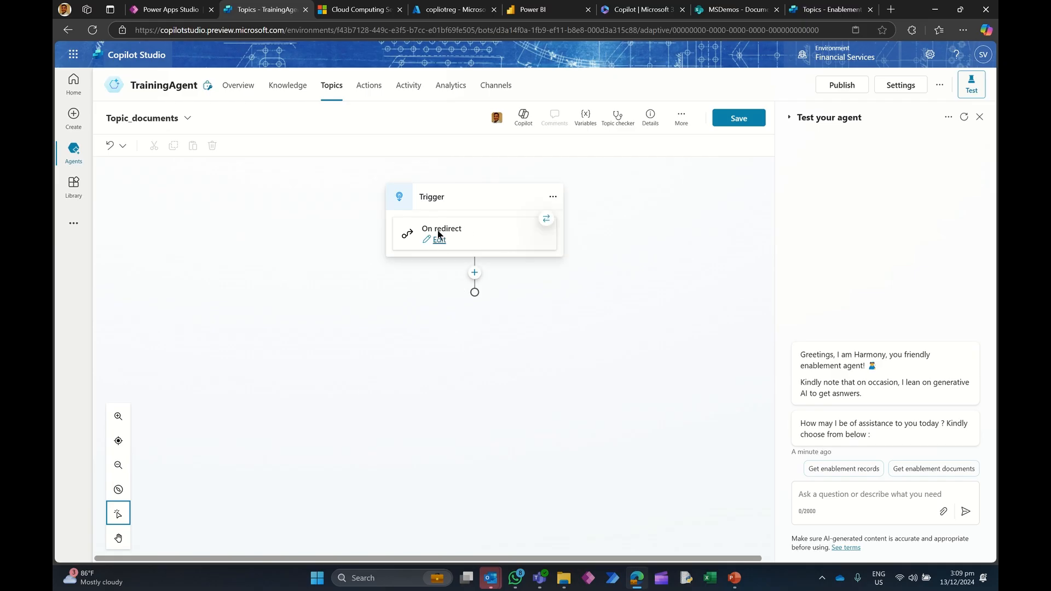
Step: Open the Enablement Agent's topic_docs topic to examine its nodes for reference
{"action": "left_click", "coordinate": [475, 274]}
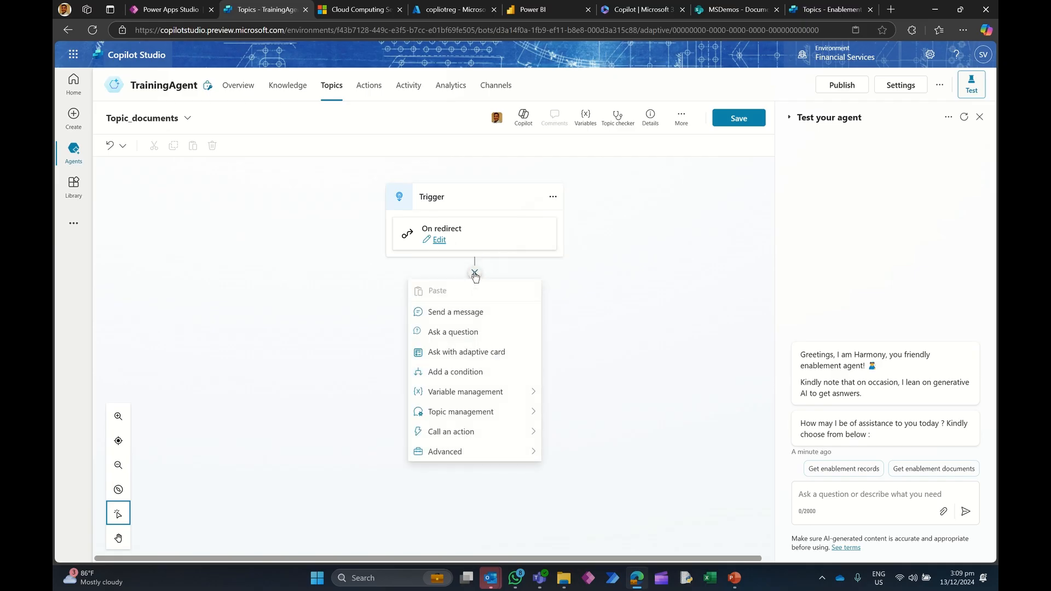
{"action": "left_click", "coordinate": [827, 11]}
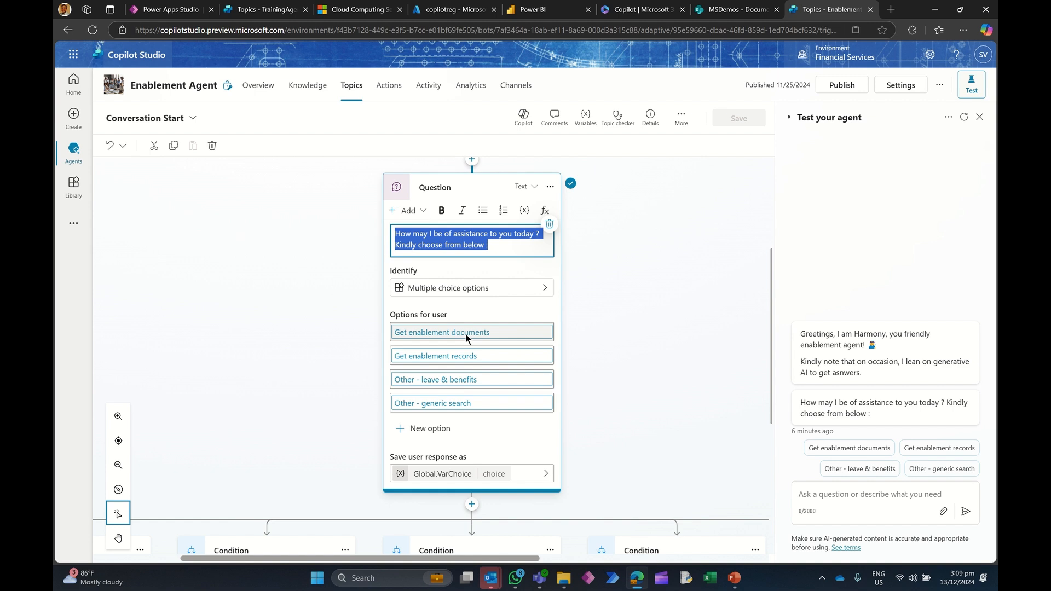
{"action": "left_click", "coordinate": [352, 84]}
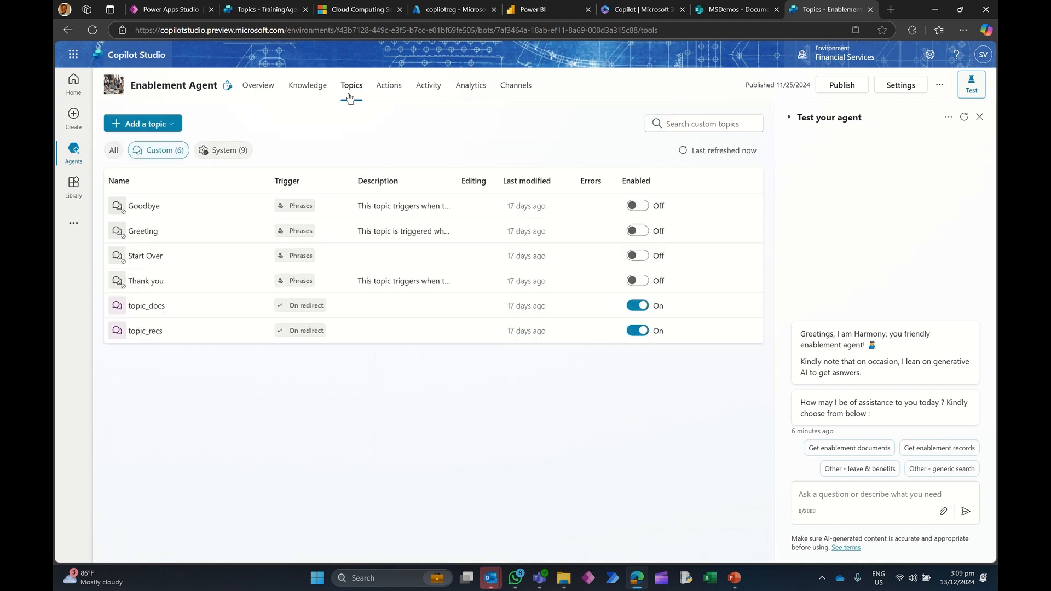
{"action": "left_click", "coordinate": [143, 307]}
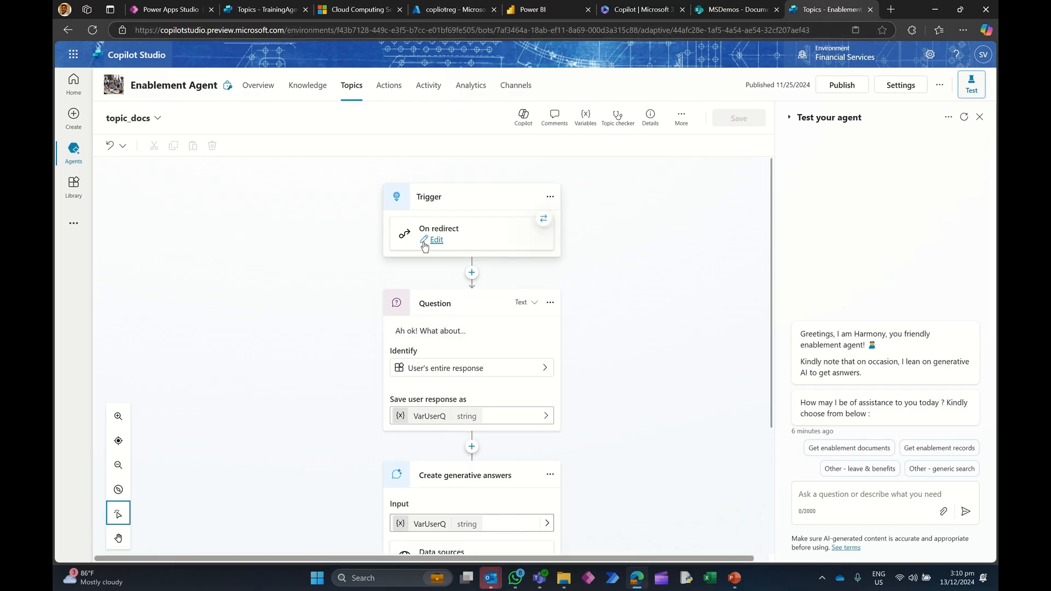
{"action": "left_click", "coordinate": [263, 9]}
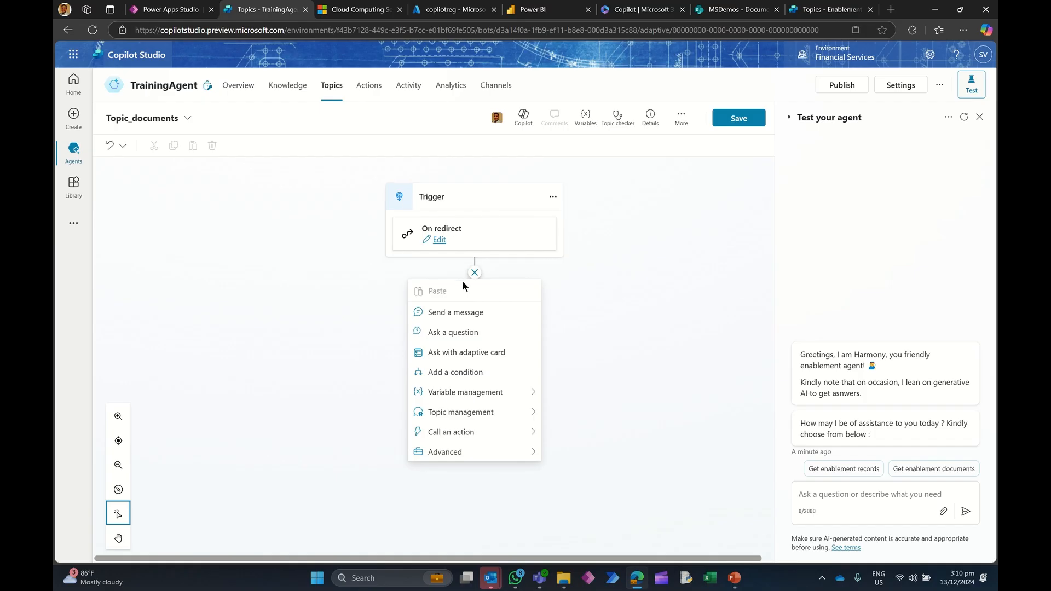
Step: Add an Ask a question node with the message "Ah ok! You are looking for" followed by the Global.VarUserChoice variable and a period
{"action": "left_click", "coordinate": [463, 335]}
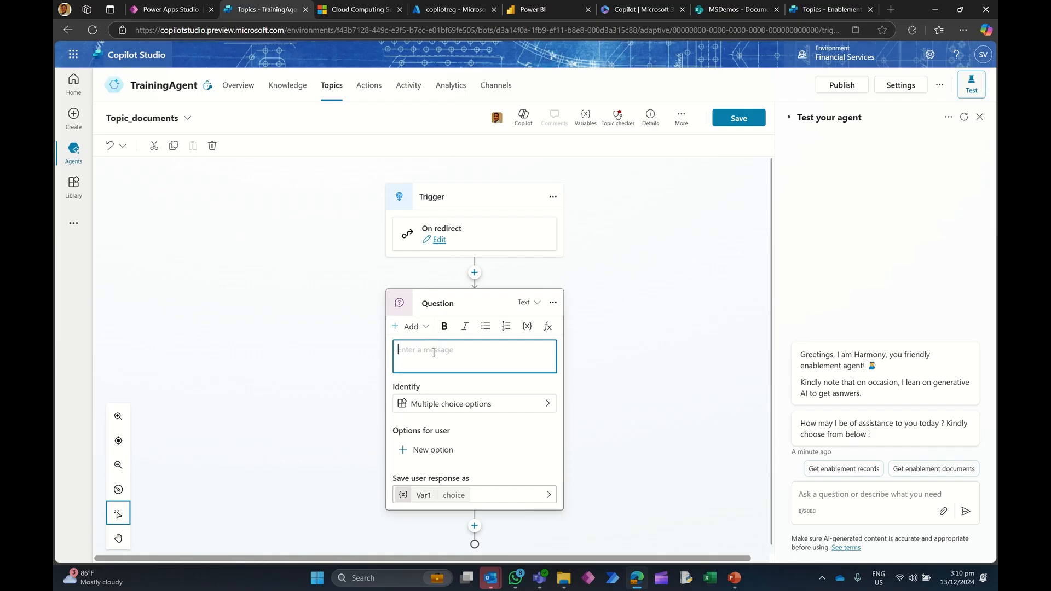
{"action": "type", "text": "Ah ok! You are looking for"}
{"action": "left_click", "coordinate": [527, 326]}
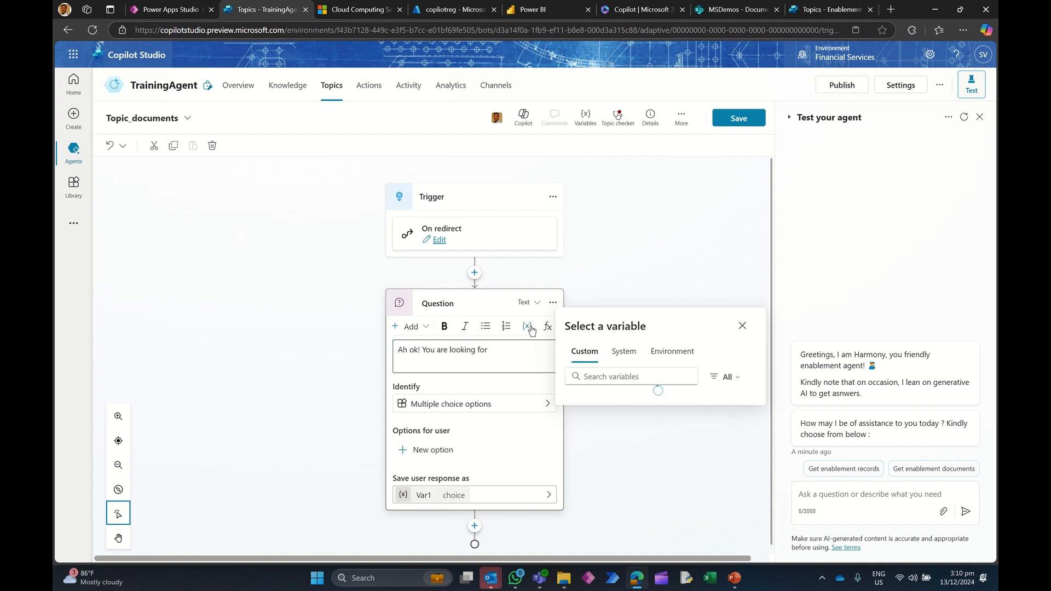
{"action": "left_click", "coordinate": [606, 395]}
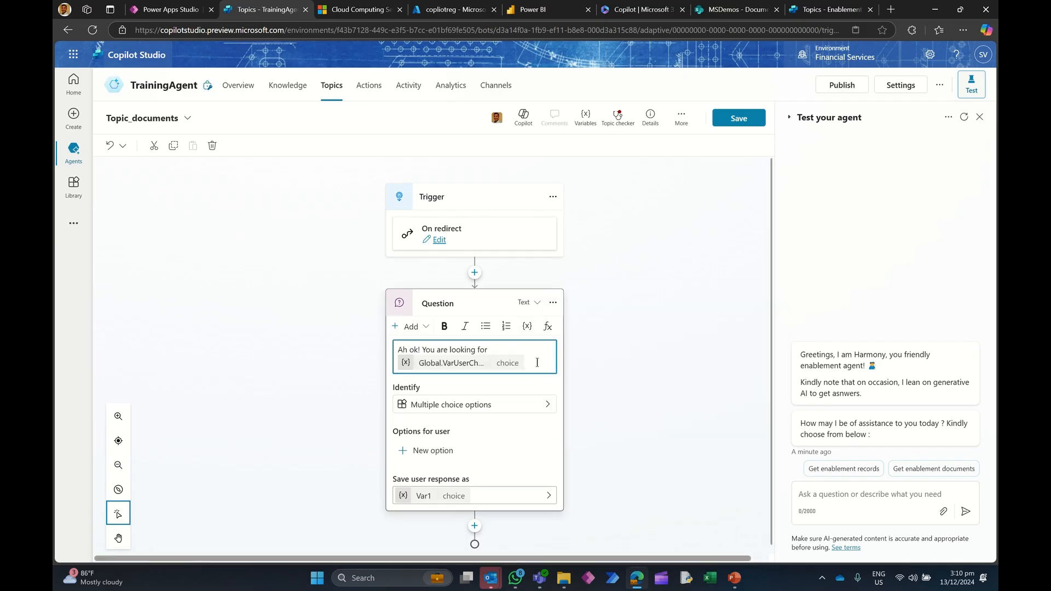
{"action": "type", "text": "..."}
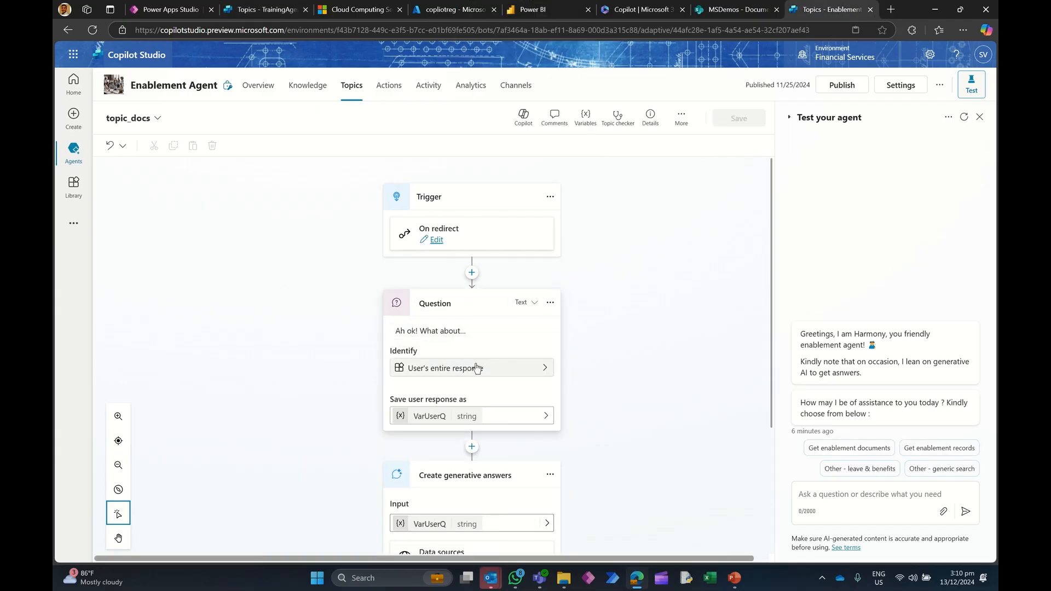
Step: Copy the message text from the Question node of the Enablement Agent's topic_docs topic
{"action": "left_click", "coordinate": [481, 332]}
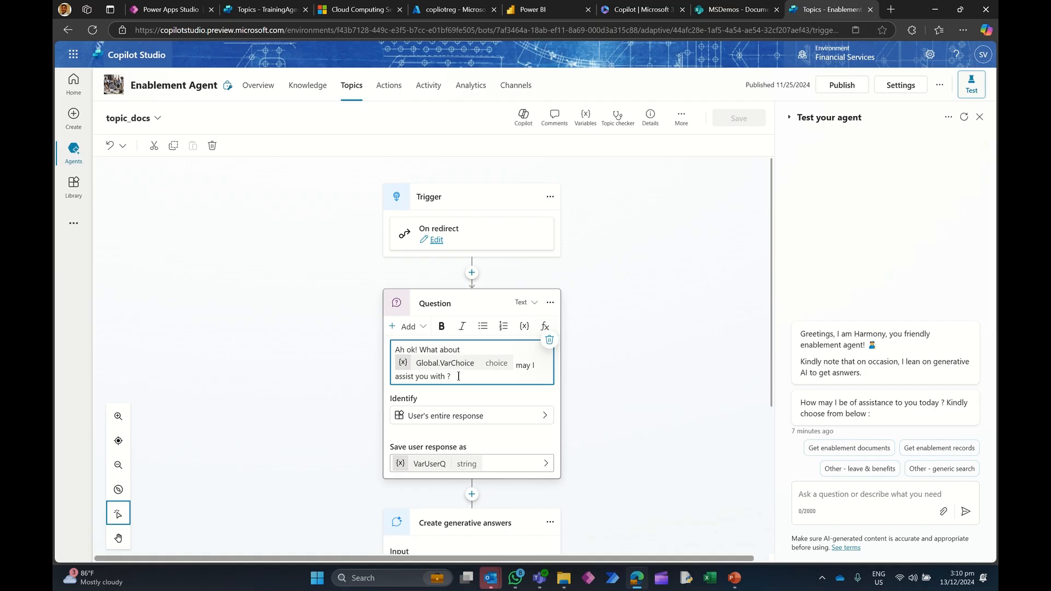
{"action": "left_click_drag", "start_coordinate": [456, 376], "coordinate": [398, 341]}
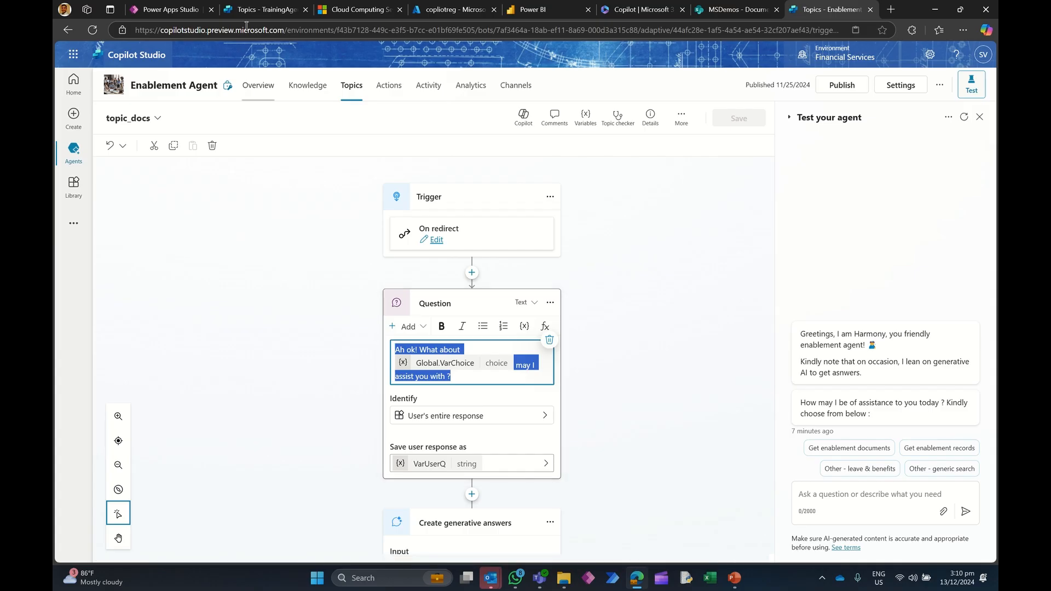
Step: Try to replace the Topic_documents Question message with the pasted text and its Global.VarChoice formula
{"action": "left_click", "coordinate": [256, 10]}
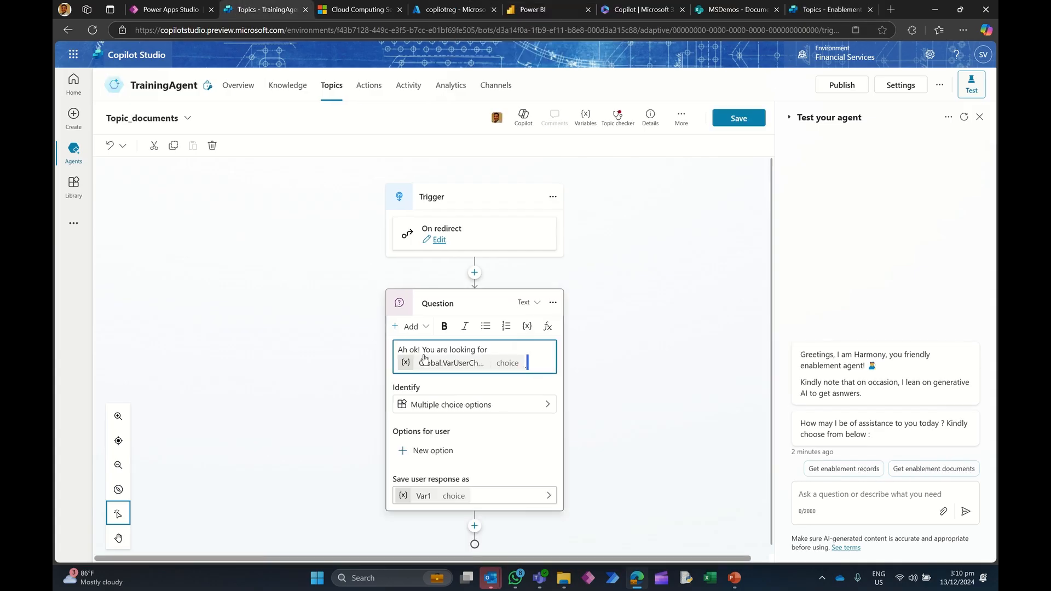
{"action": "left_click", "coordinate": [362, 335]}
{"action": "left_click", "coordinate": [464, 332]}
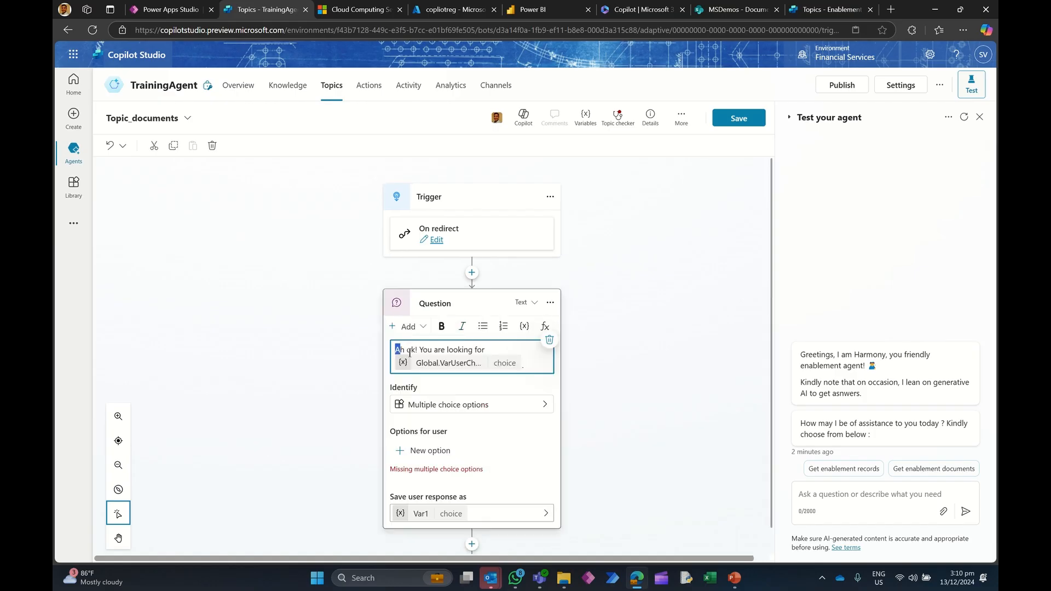
{"action": "left_click_drag", "start_coordinate": [396, 348], "coordinate": [525, 352]}
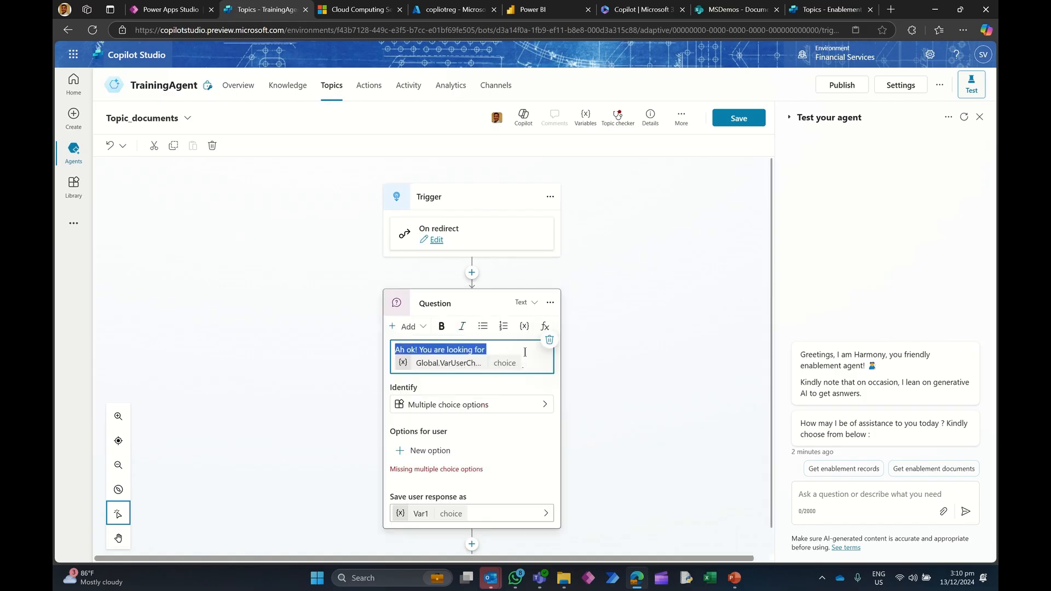
{"action": "key", "text": "BackSpace"}
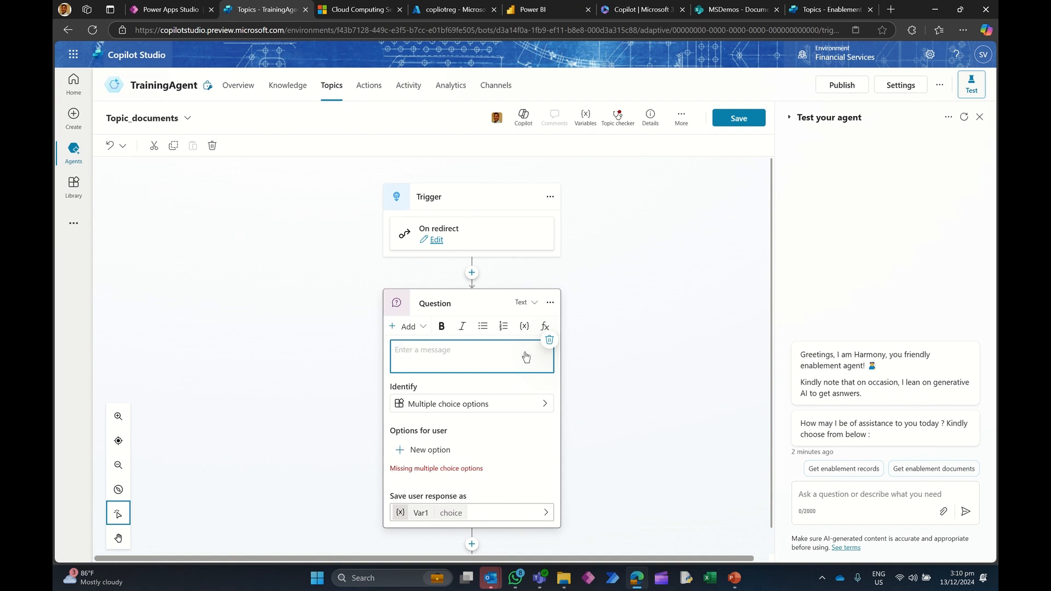
{"action": "type", "text": "Ah ok! What about Global.VarChoice may I assist you with ?"}
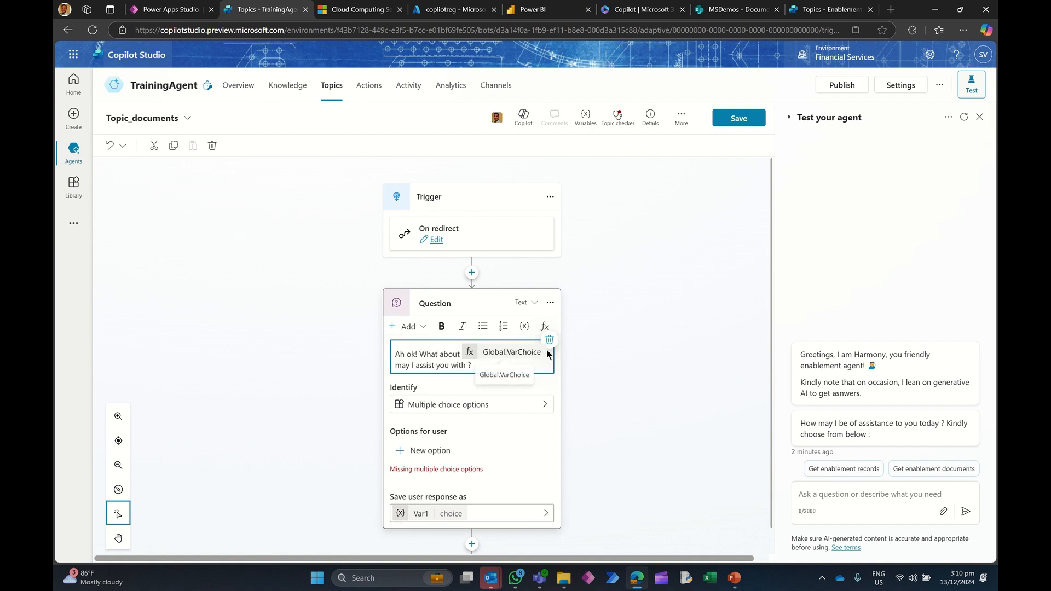
{"action": "left_click", "coordinate": [524, 357]}
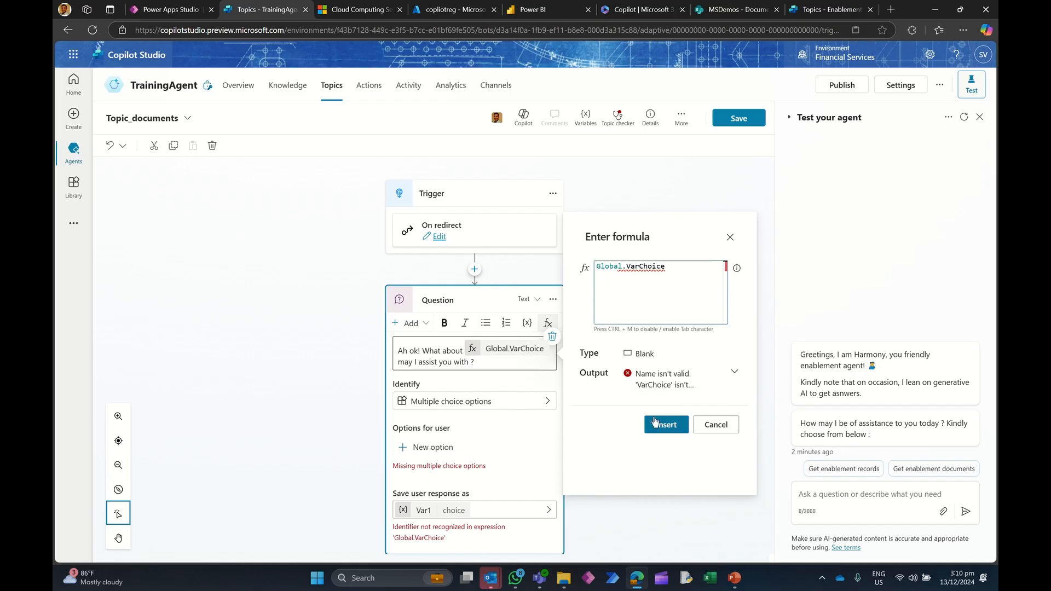
{"action": "left_click", "coordinate": [716, 425]}
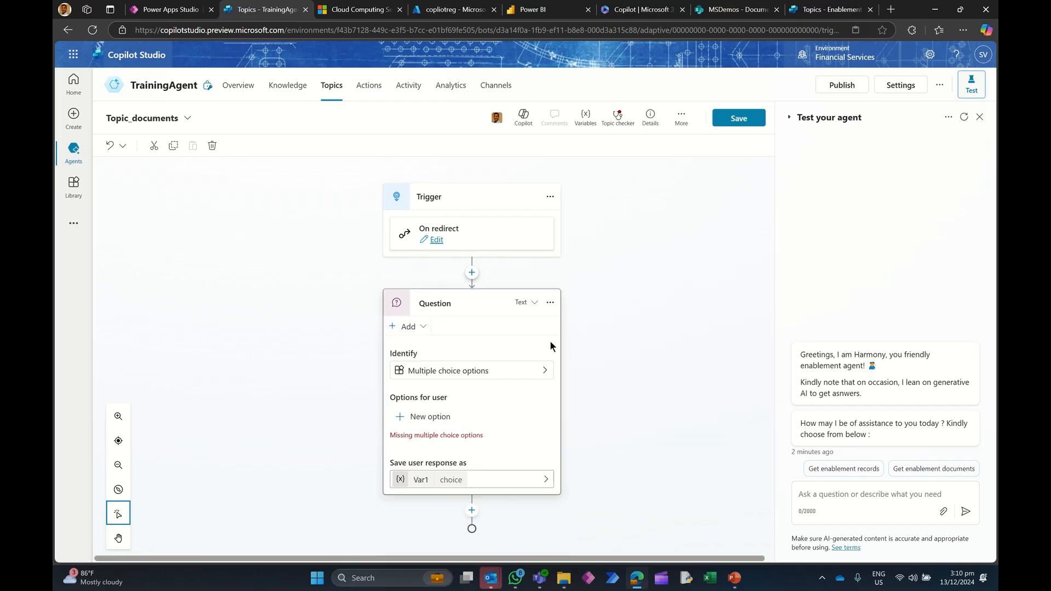
Step: Add a message variation "Ah ok! What about" with the Global.VarUserChoice variable followed by "may I assist you with ?"
{"action": "left_click", "coordinate": [551, 336]}
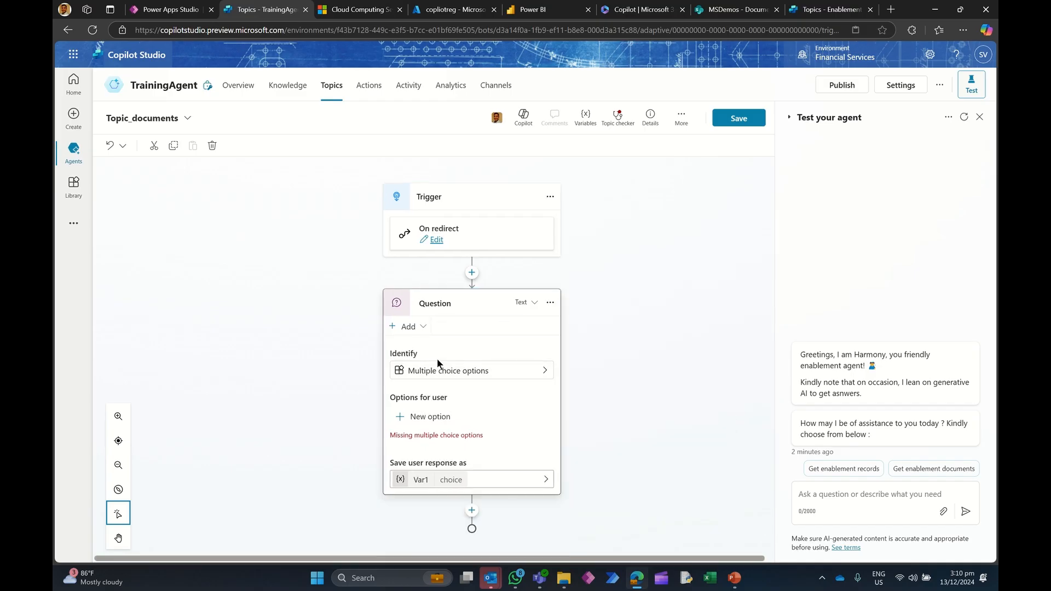
{"action": "left_click", "coordinate": [414, 327]}
{"action": "left_click", "coordinate": [497, 336]}
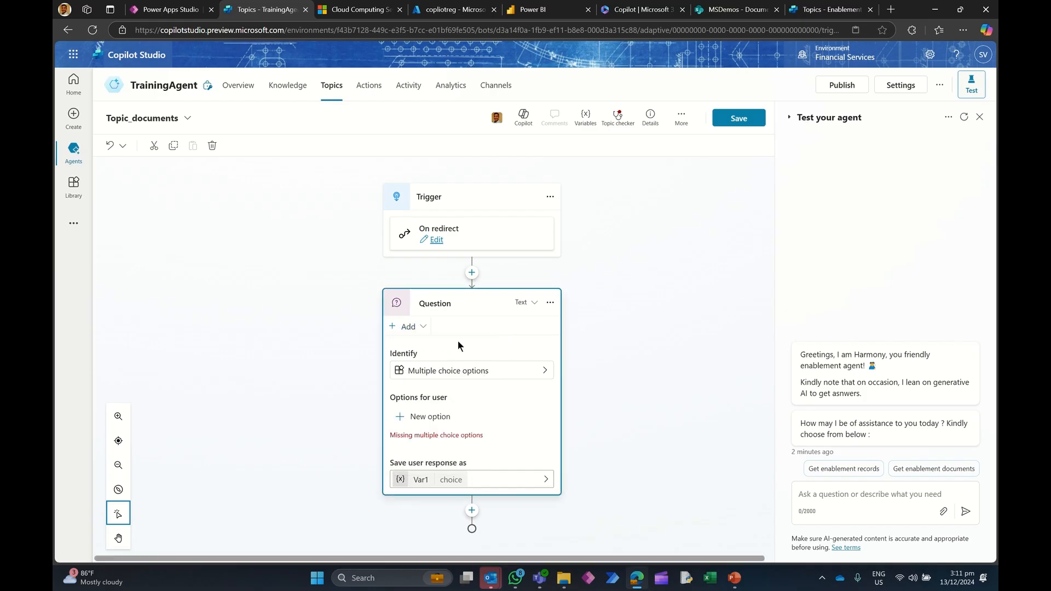
{"action": "left_click", "coordinate": [417, 333]}
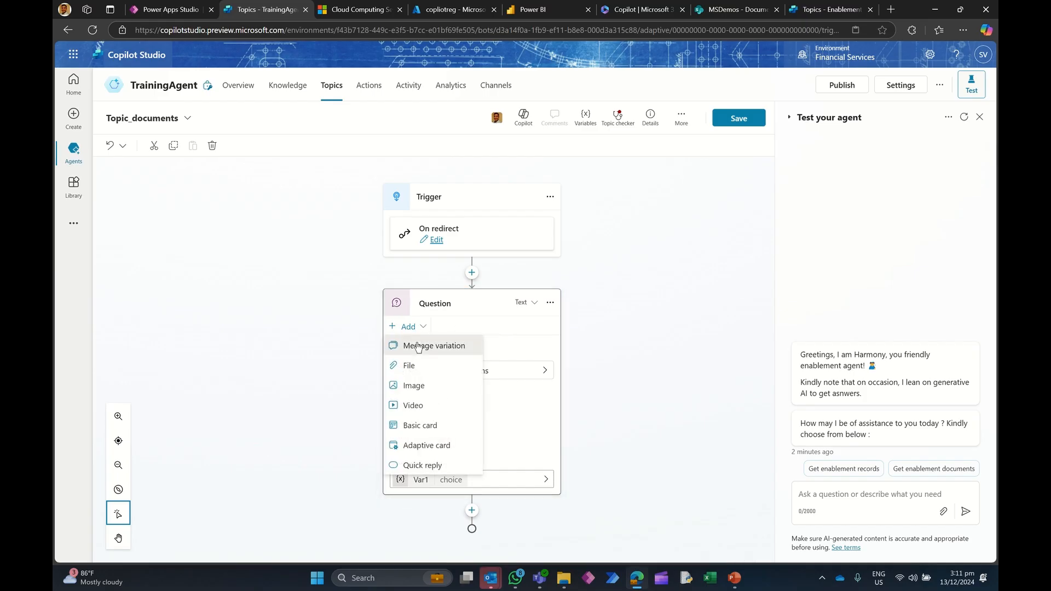
{"action": "left_click", "coordinate": [428, 349]}
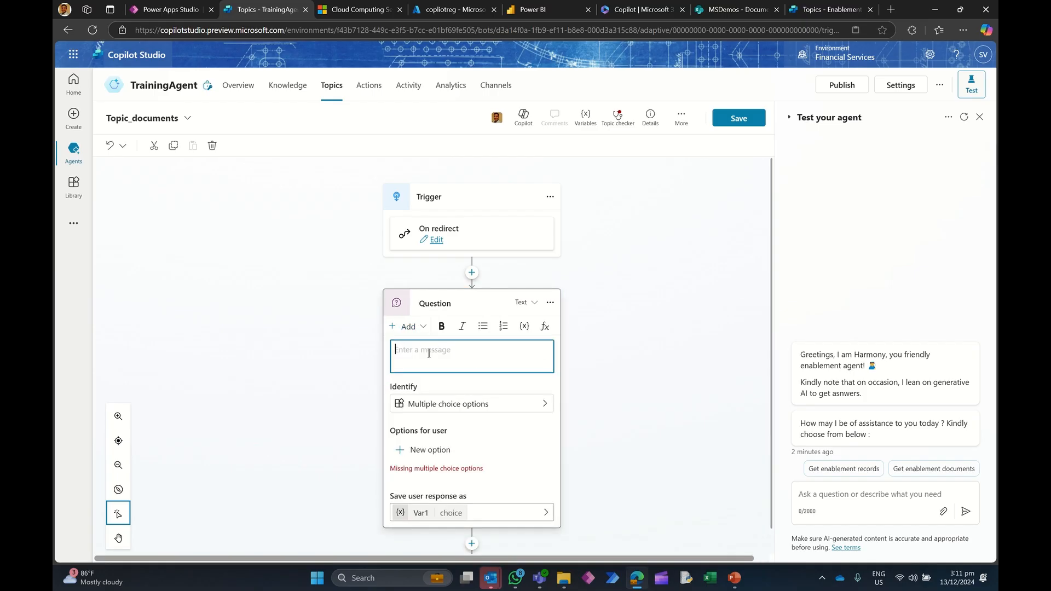
{"action": "type", "text": "Ah ok! What about Global.VarChoice may I assist you with ?"}
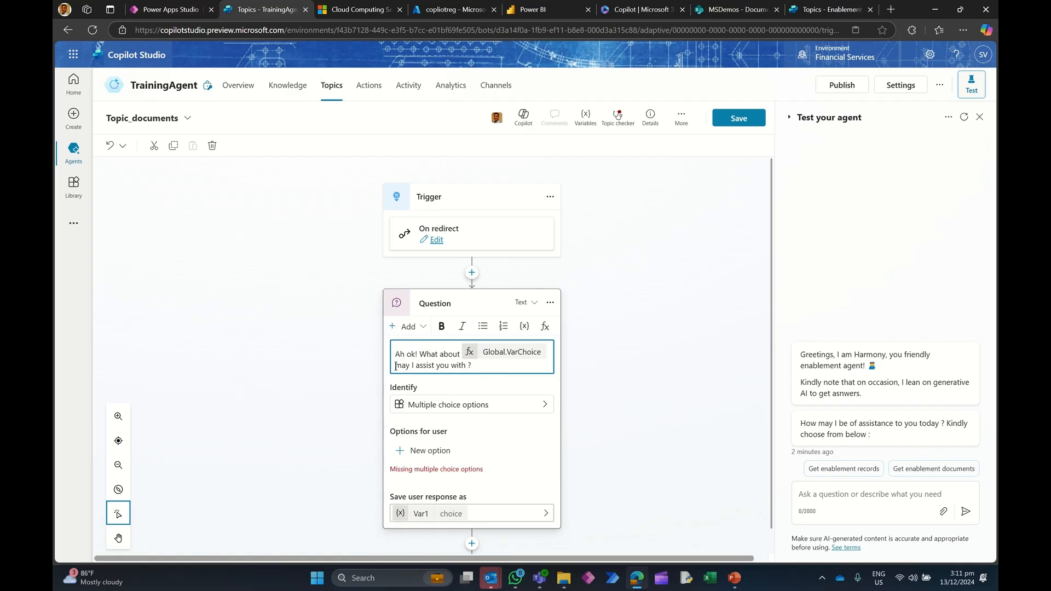
{"action": "key", "text": "BackSpace"}
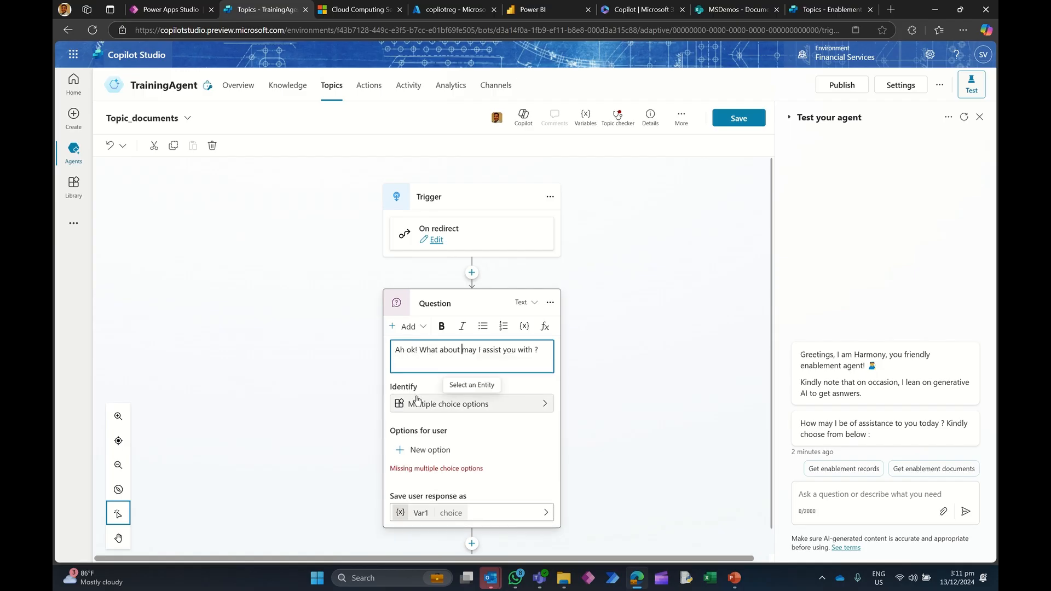
{"action": "left_click", "coordinate": [525, 326]}
{"action": "left_click", "coordinate": [606, 395]}
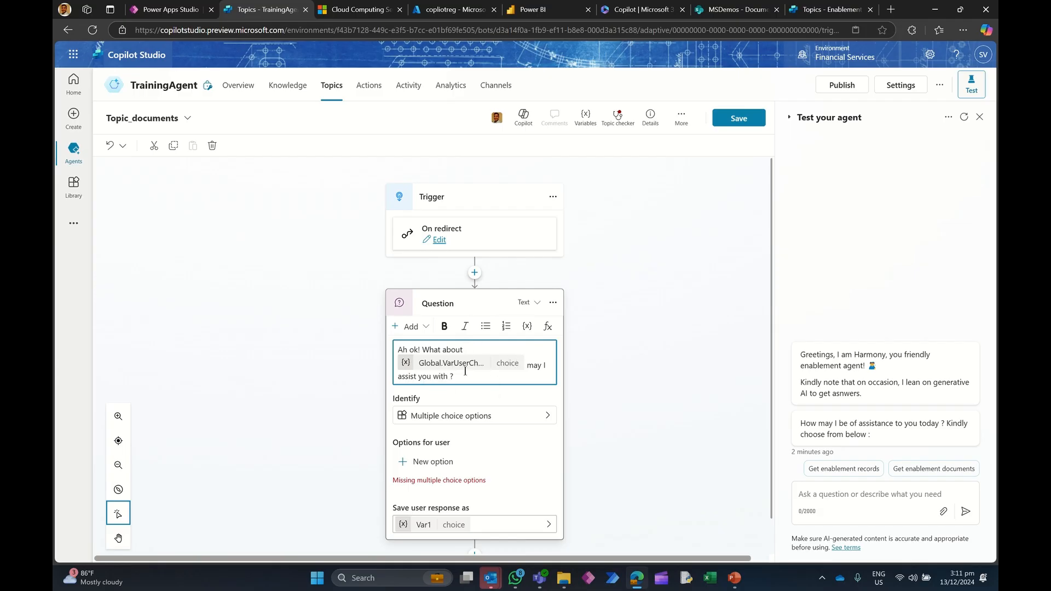
Step: Set the Question node to identify the user's entire response
{"action": "scroll", "coordinate": [613, 352], "scroll_direction": "down", "scroll_amount": 1}
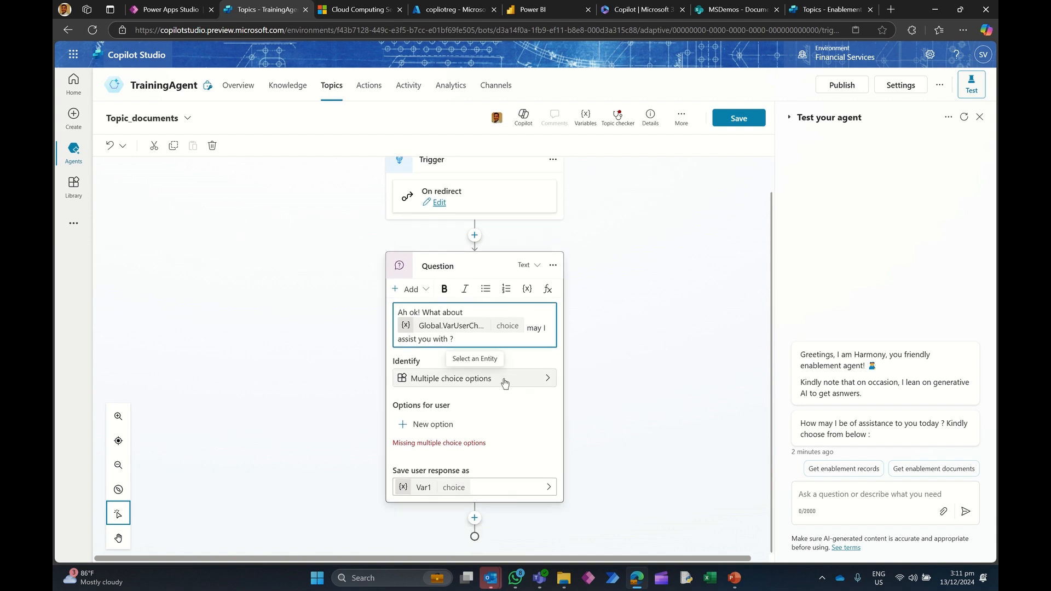
{"action": "left_click", "coordinate": [546, 381]}
{"action": "left_click", "coordinate": [546, 381]}
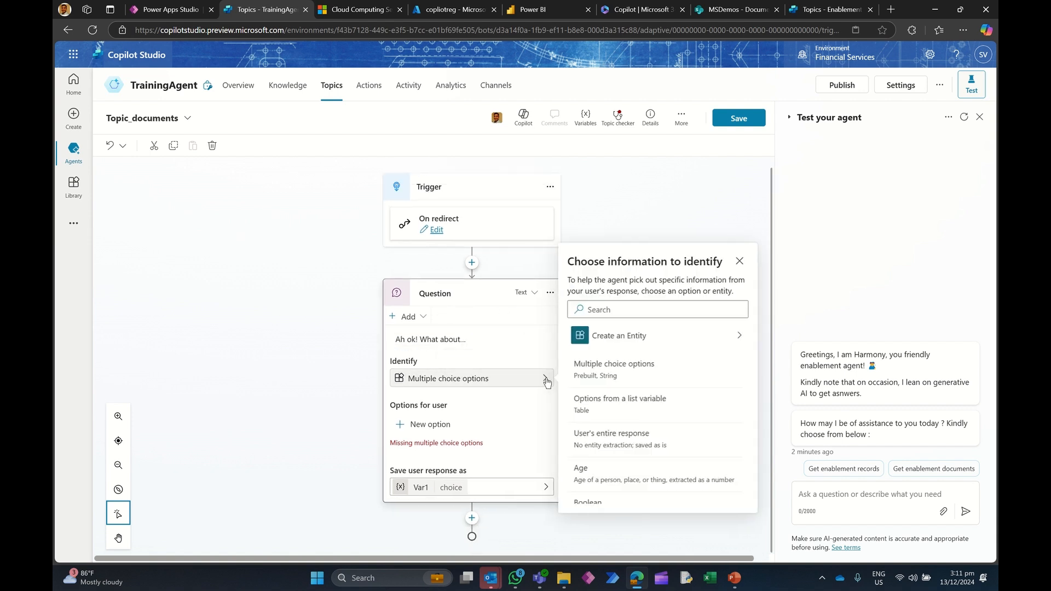
{"action": "left_click", "coordinate": [602, 440]}
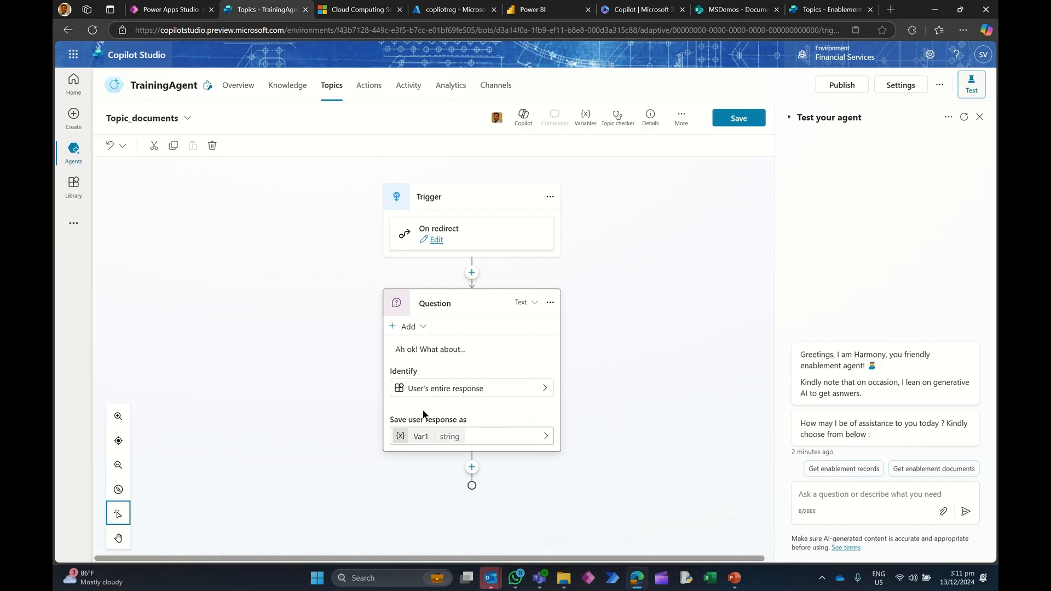
Step: Rename the question's saved response variable to VarUserQuestion in its variable properties
{"action": "left_click", "coordinate": [407, 441]}
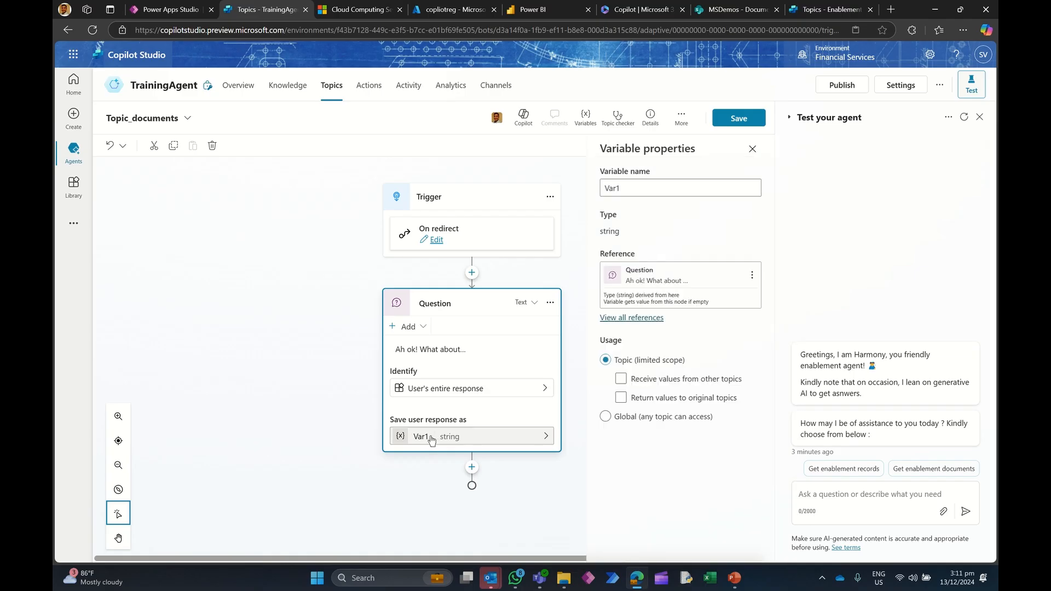
{"action": "left_click", "coordinate": [632, 385]}
{"action": "left_click", "coordinate": [636, 190]}
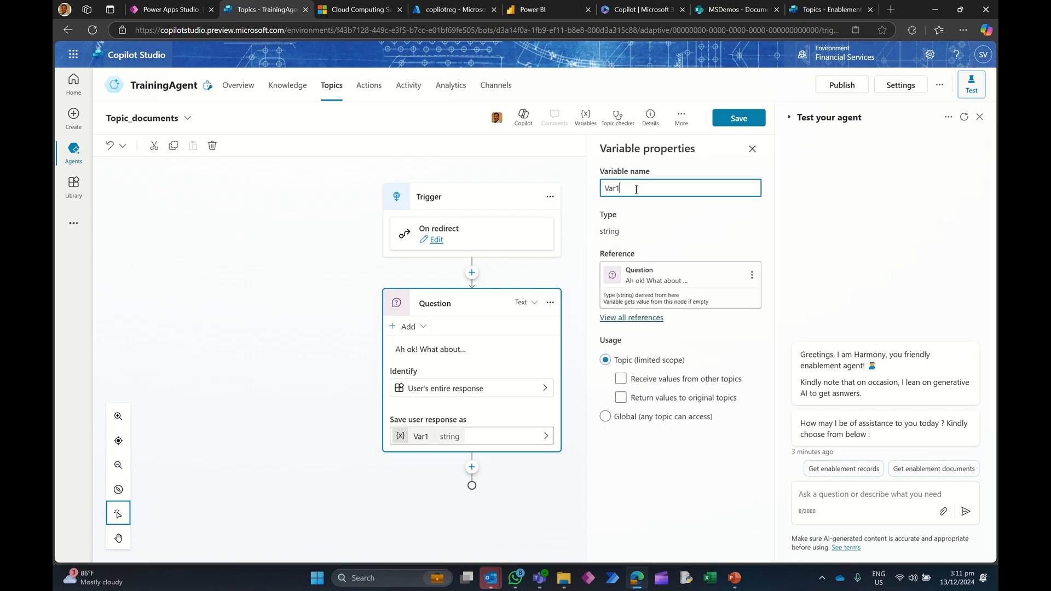
{"action": "type", "text": "UserQuestion"}
{"action": "left_click", "coordinate": [651, 322]}
{"action": "left_click", "coordinate": [635, 402]}
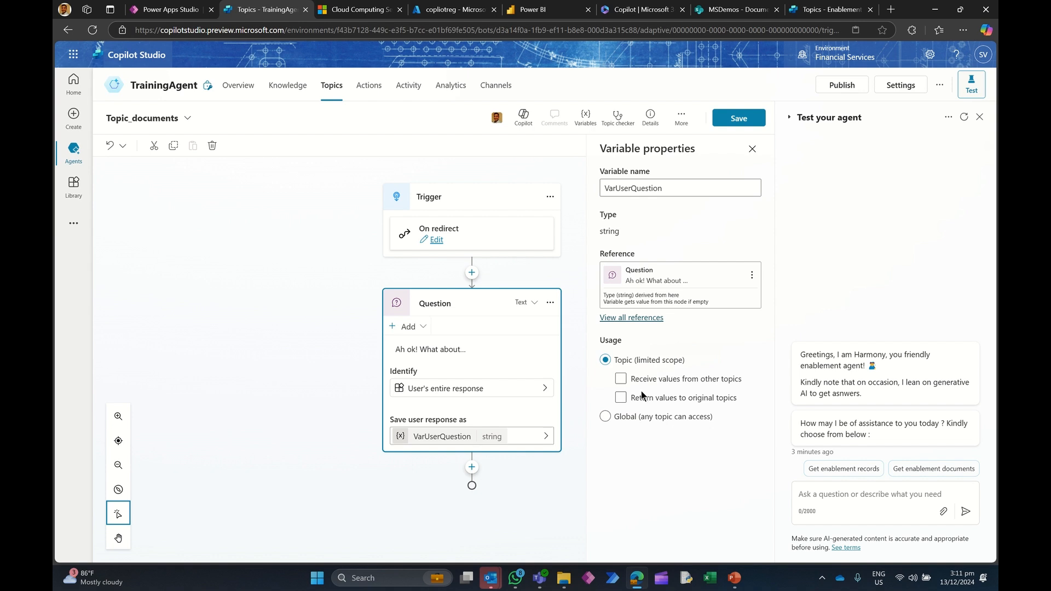
{"action": "left_click", "coordinate": [653, 385]}
{"action": "left_click", "coordinate": [653, 384]}
{"action": "left_click", "coordinate": [659, 396]}
{"action": "left_click", "coordinate": [751, 149]}
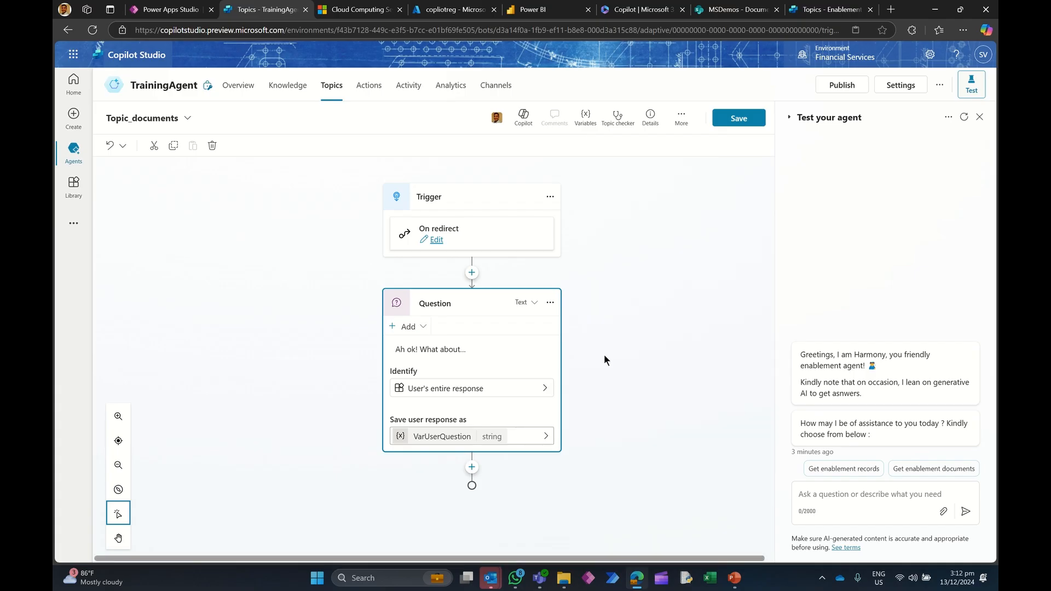
Step: Add a Create generative answers node after the Question and set its input to VarUserQuestion
{"action": "left_click", "coordinate": [474, 466]}
{"action": "left_click", "coordinate": [471, 446]}
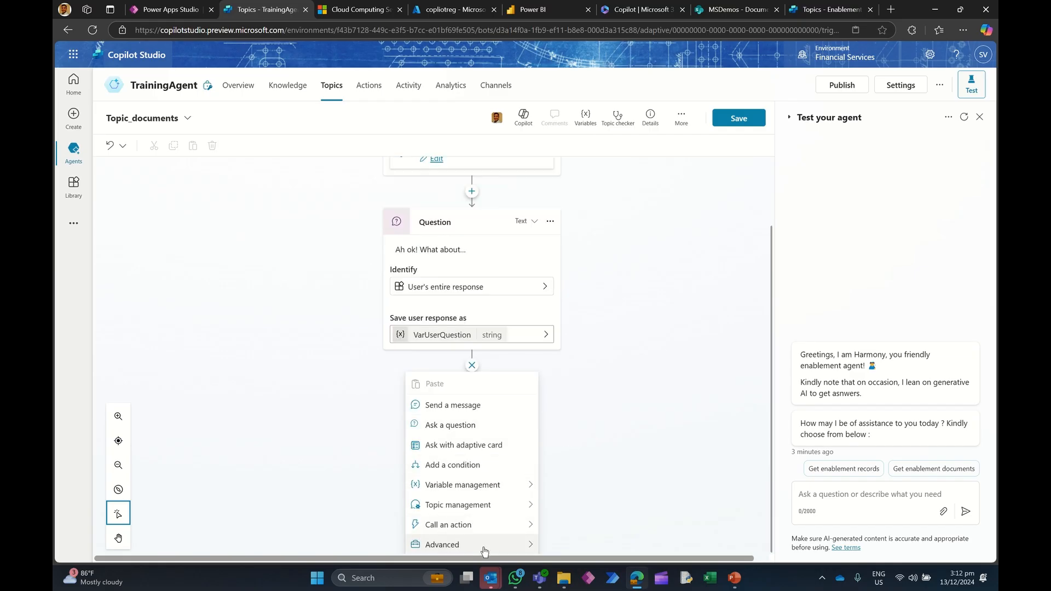
{"action": "mouse_move", "coordinate": [484, 546]}
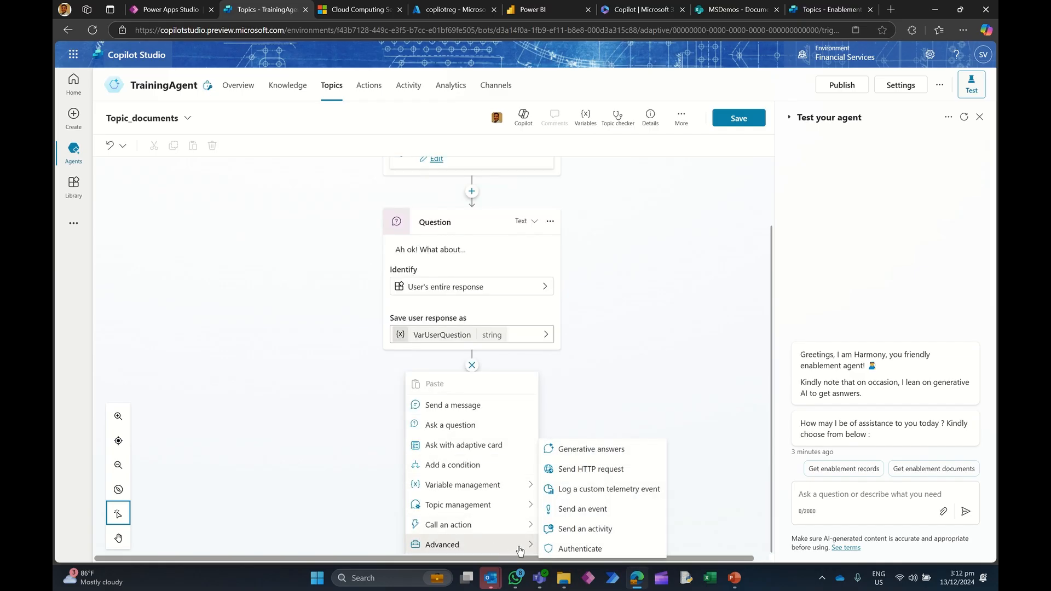
{"action": "left_click", "coordinate": [606, 449]}
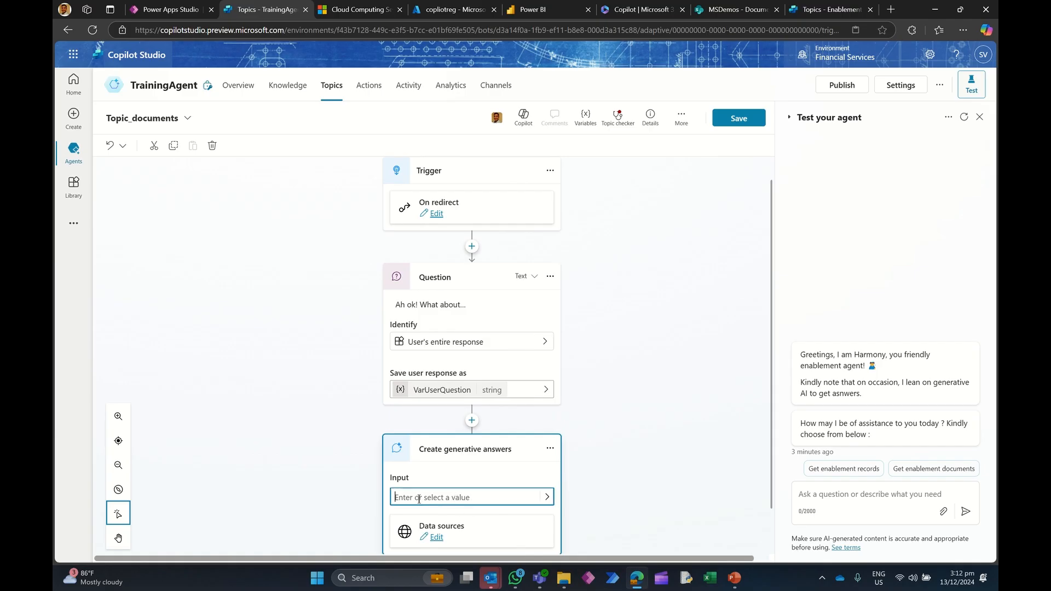
{"action": "left_click", "coordinate": [546, 498]}
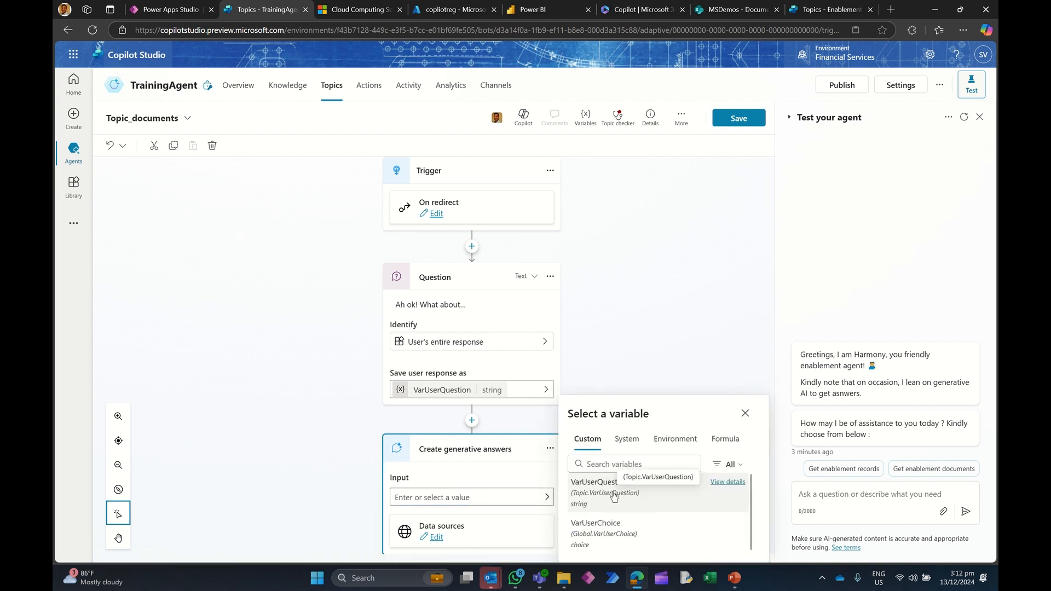
{"action": "left_click", "coordinate": [601, 494]}
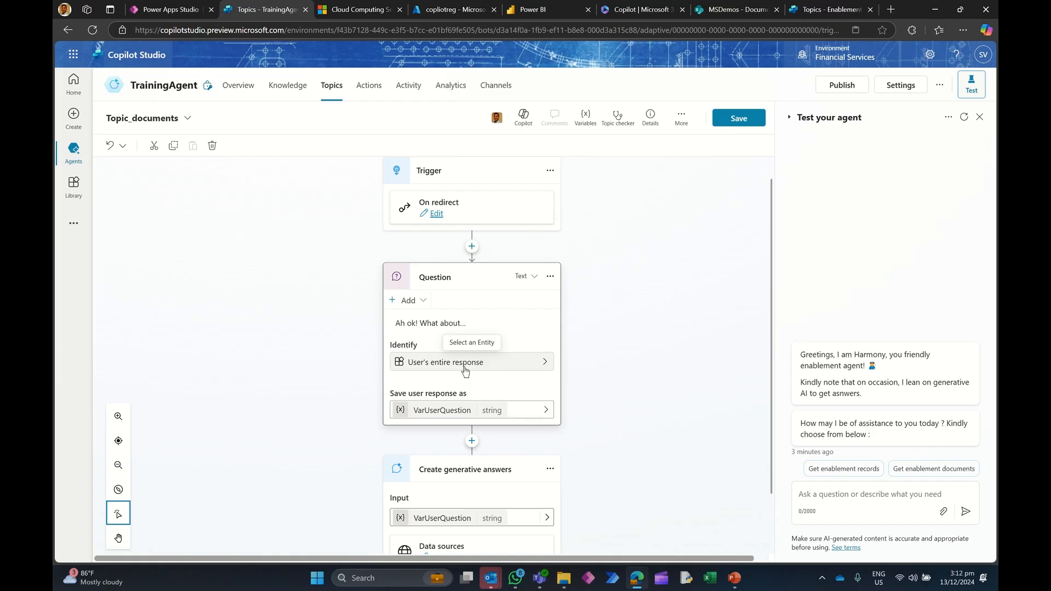
Step: Edit the node's data sources to search only selected sources and select Shared Documents
{"action": "scroll", "coordinate": [468, 484], "scroll_direction": "down", "scroll_amount": 1}
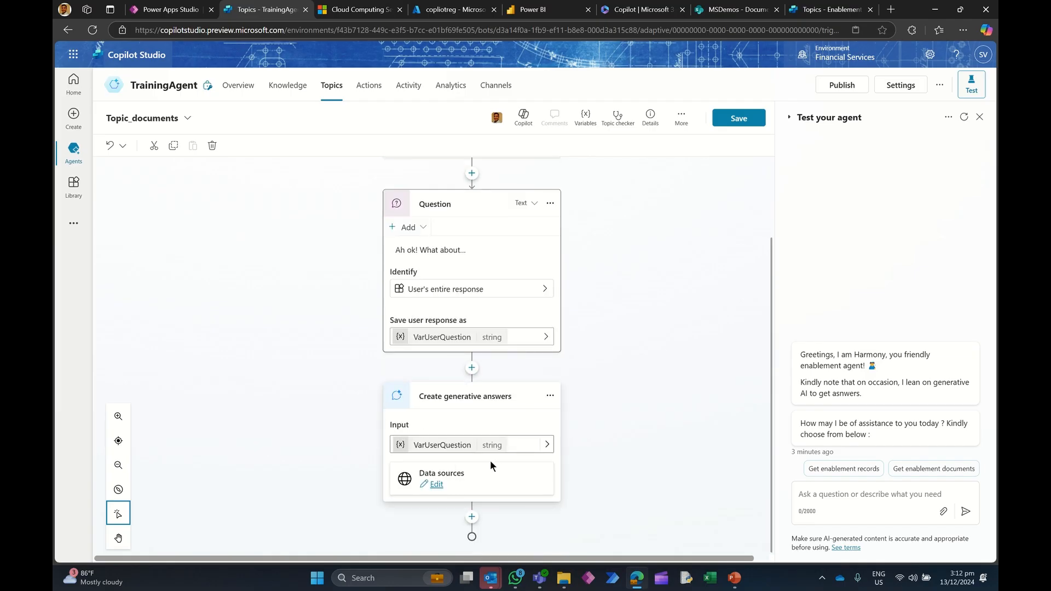
{"action": "left_click", "coordinate": [436, 484]}
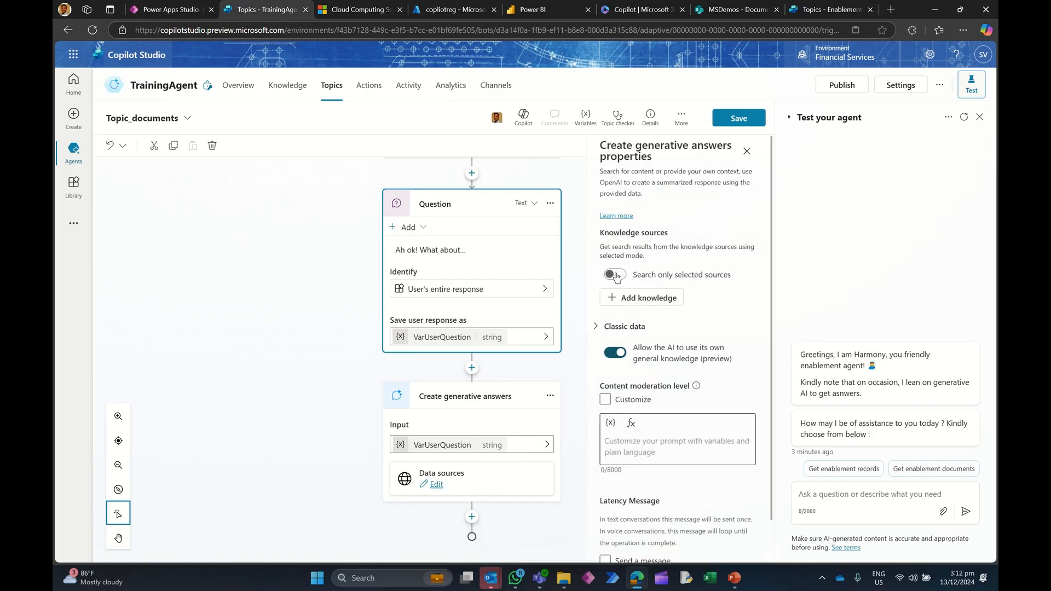
{"action": "left_click", "coordinate": [614, 275]}
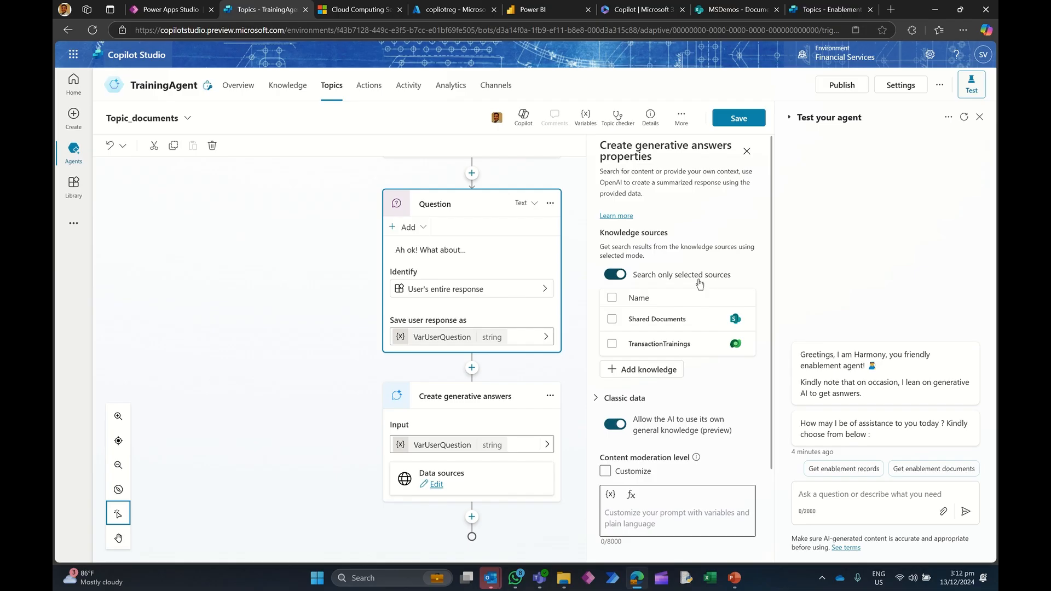
{"action": "left_click", "coordinate": [611, 319]}
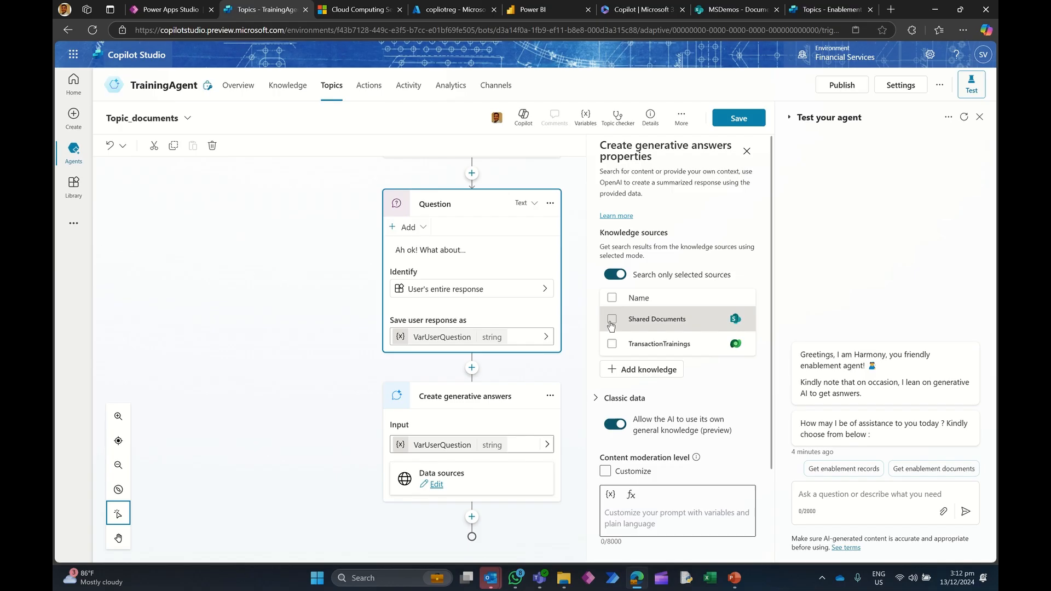
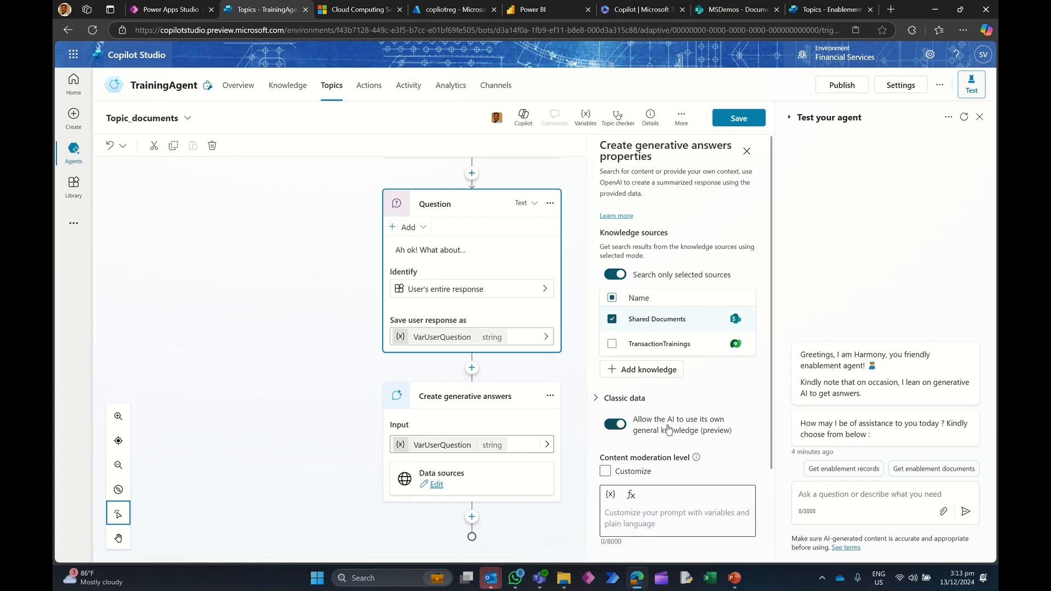
Step: Turn off the AI's own general knowledge for the generative answers node and save Topic_documents
{"action": "left_click", "coordinate": [612, 426]}
{"action": "left_click", "coordinate": [566, 470]}
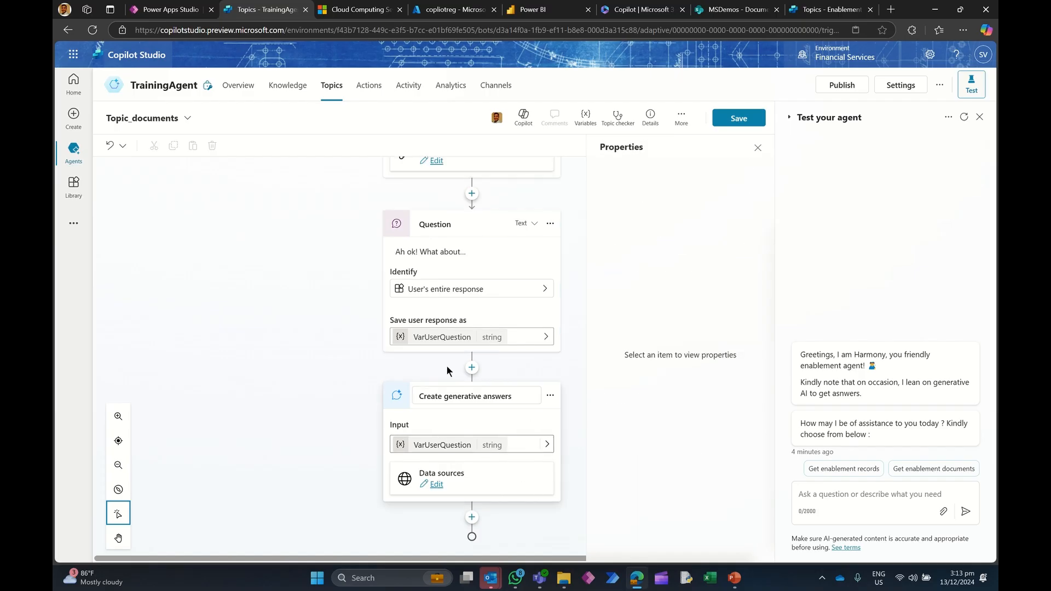
{"action": "left_click", "coordinate": [734, 118]}
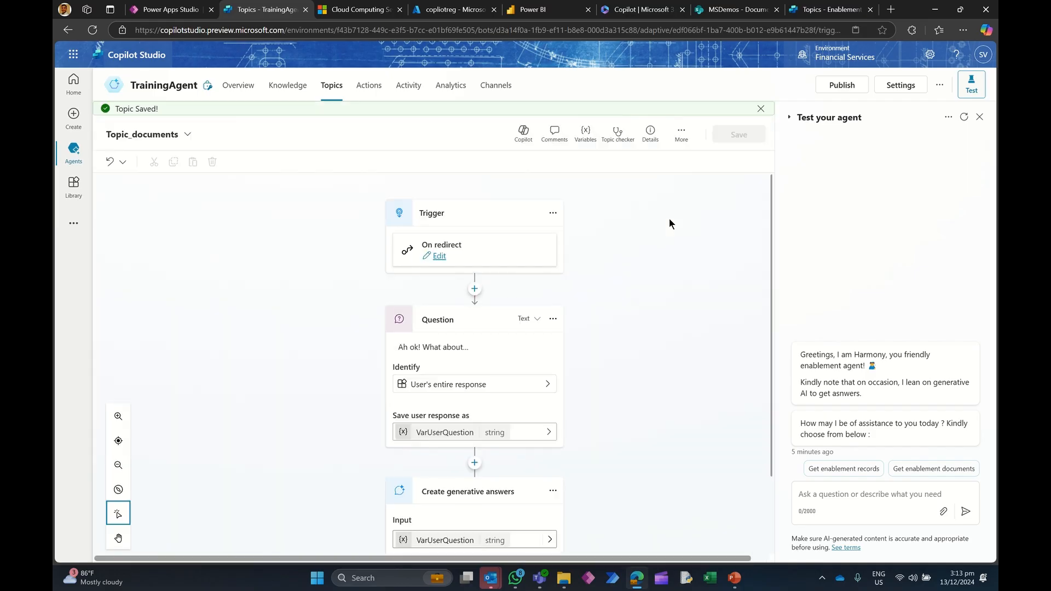
Step: Restart the test conversation and choose Get enablement documents
{"action": "left_click", "coordinate": [964, 117]}
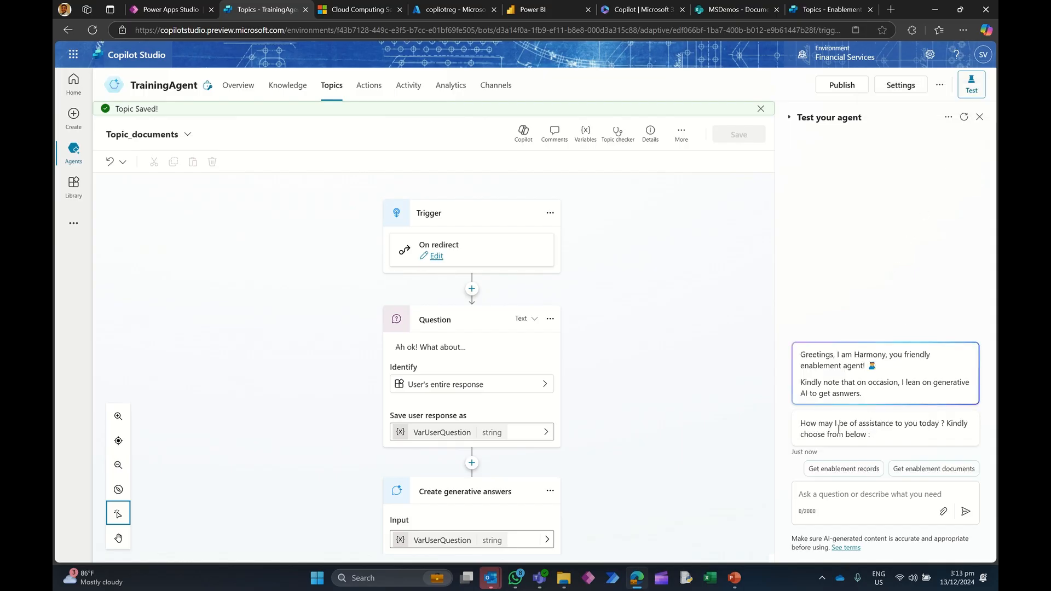
{"action": "left_click", "coordinate": [930, 469]}
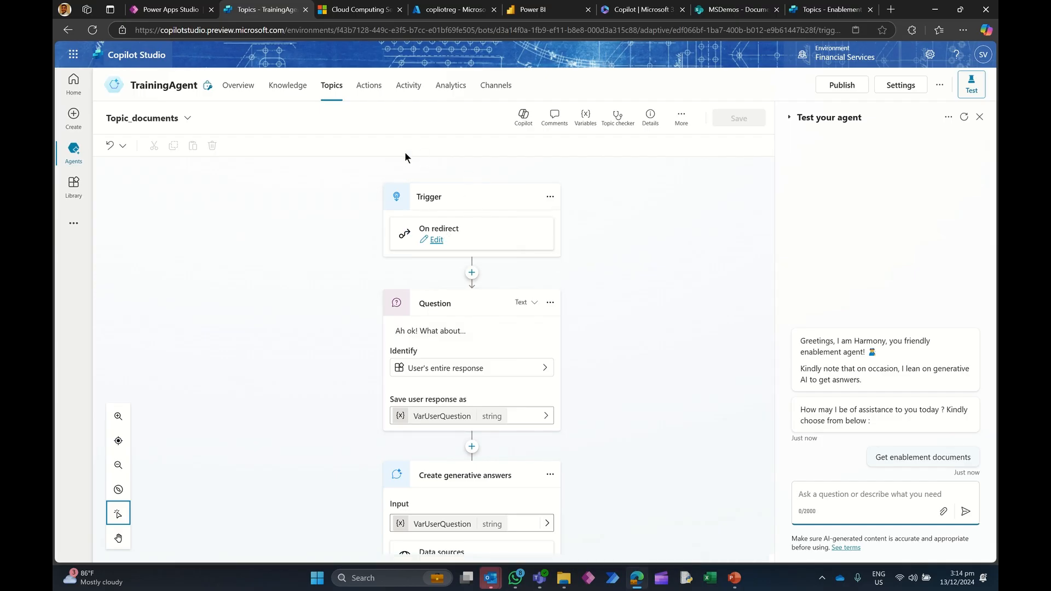
Step: In the Conversation Start system topic, add a redirect to Topic_documents under the Get enablement documents condition
{"action": "left_click", "coordinate": [329, 87]}
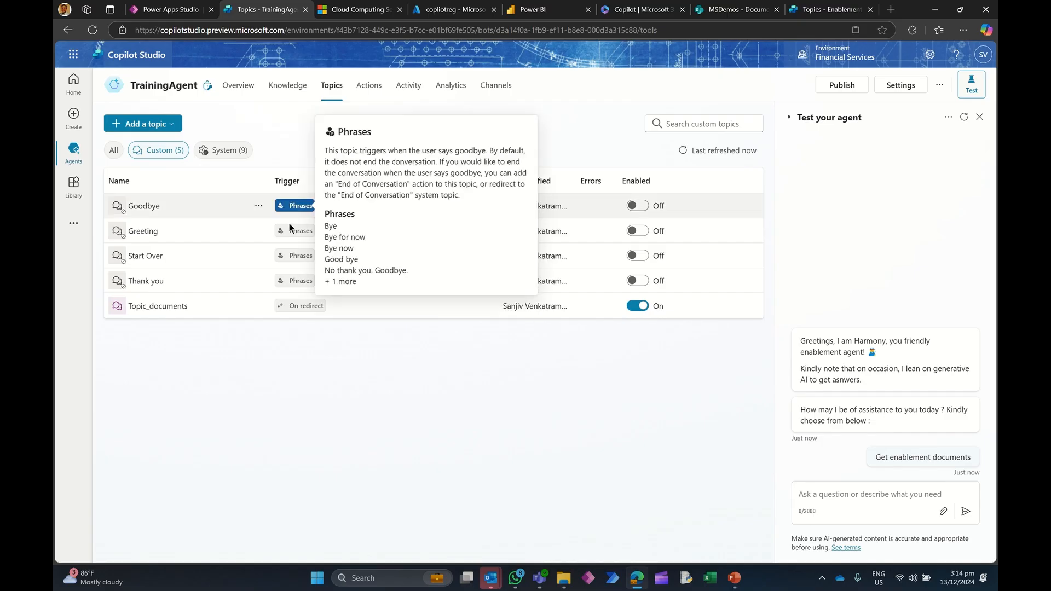
{"action": "left_click", "coordinate": [231, 151]}
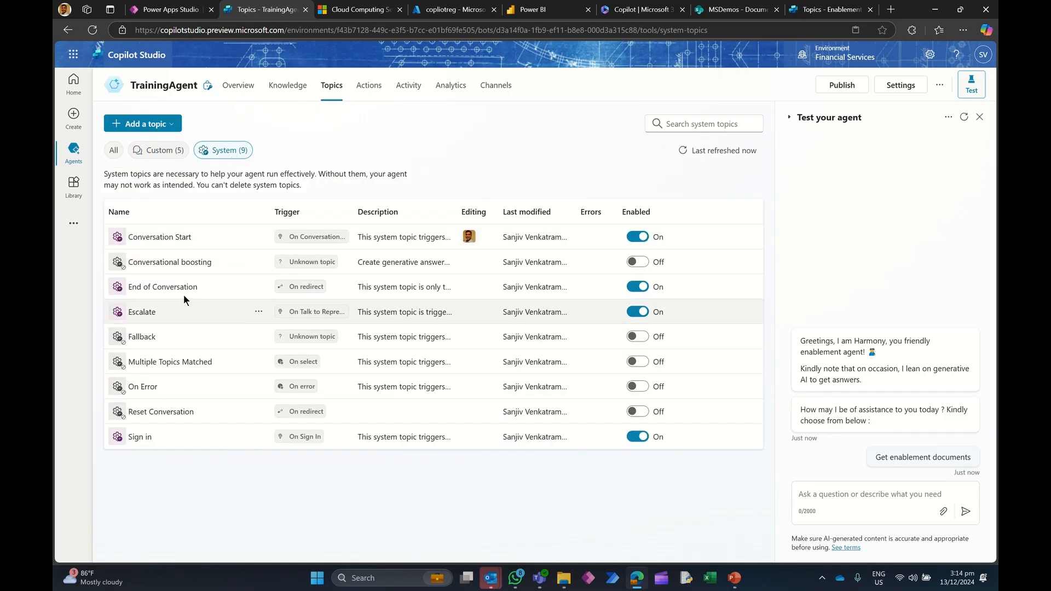
{"action": "left_click", "coordinate": [160, 237]}
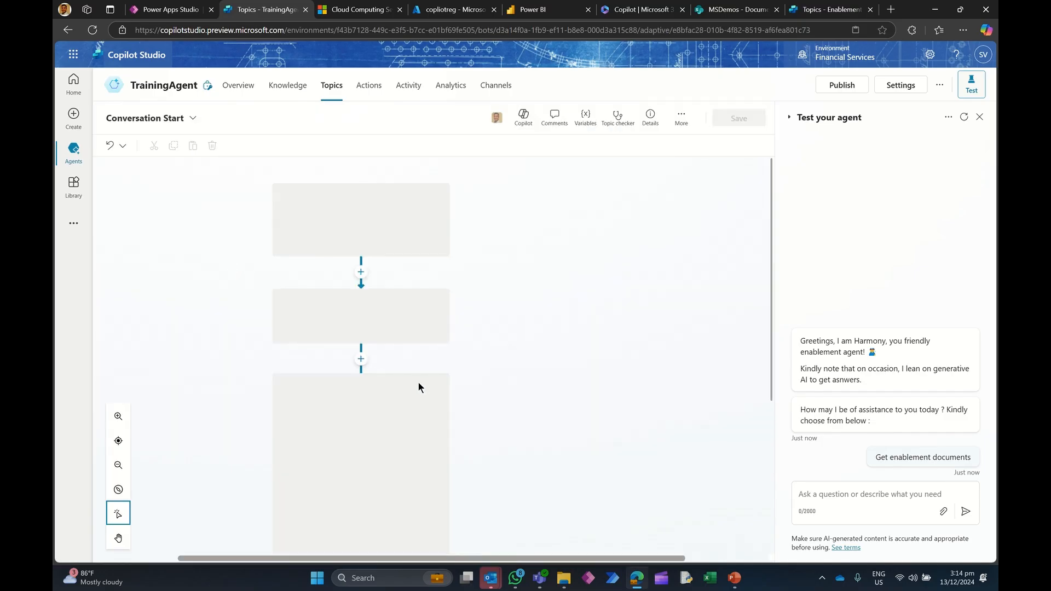
{"action": "scroll", "coordinate": [458, 367], "scroll_direction": "down", "scroll_amount": 5}
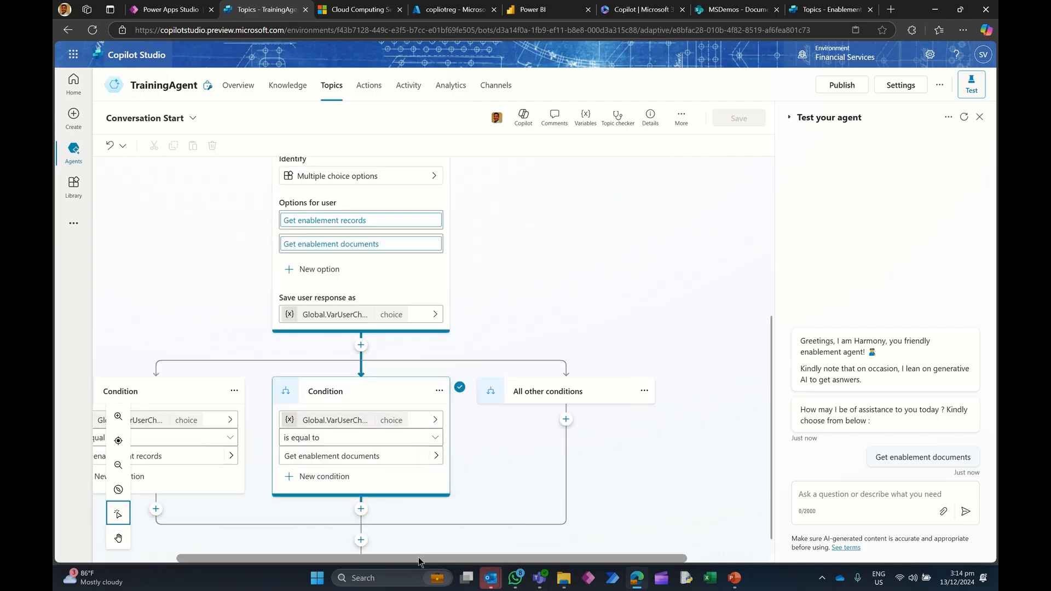
{"action": "left_click_drag", "start_coordinate": [402, 558], "coordinate": [266, 555]}
{"action": "scroll", "coordinate": [493, 373], "scroll_direction": "down", "scroll_amount": 1}
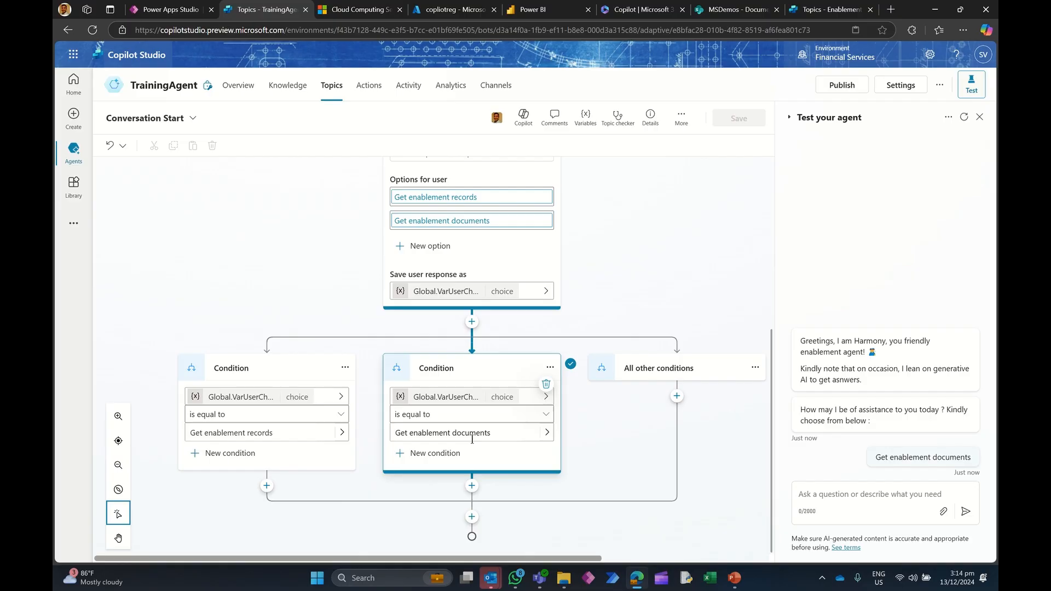
{"action": "left_click", "coordinate": [471, 485]}
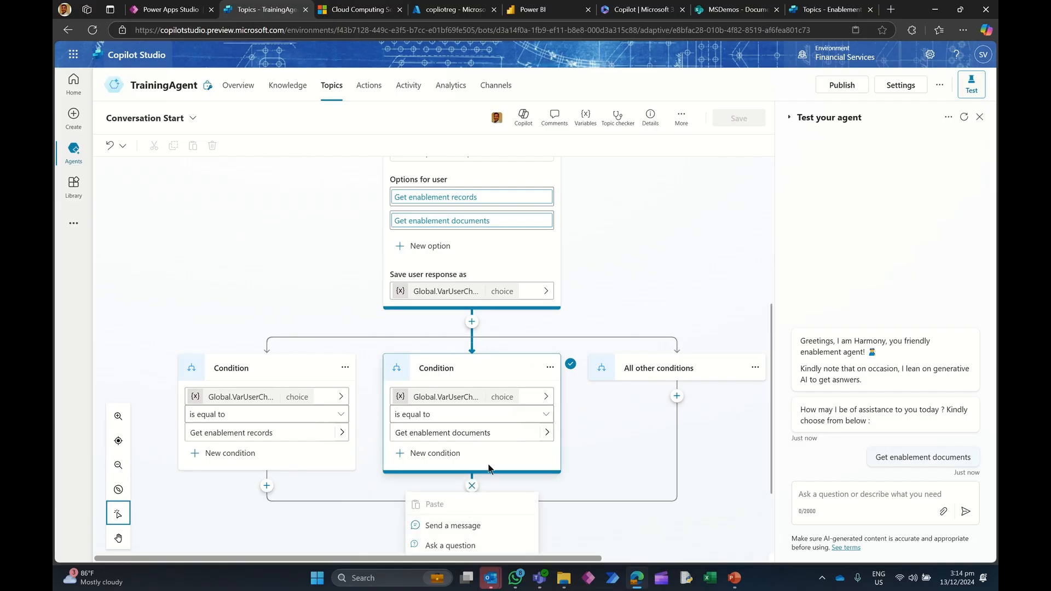
{"action": "mouse_move", "coordinate": [487, 515]}
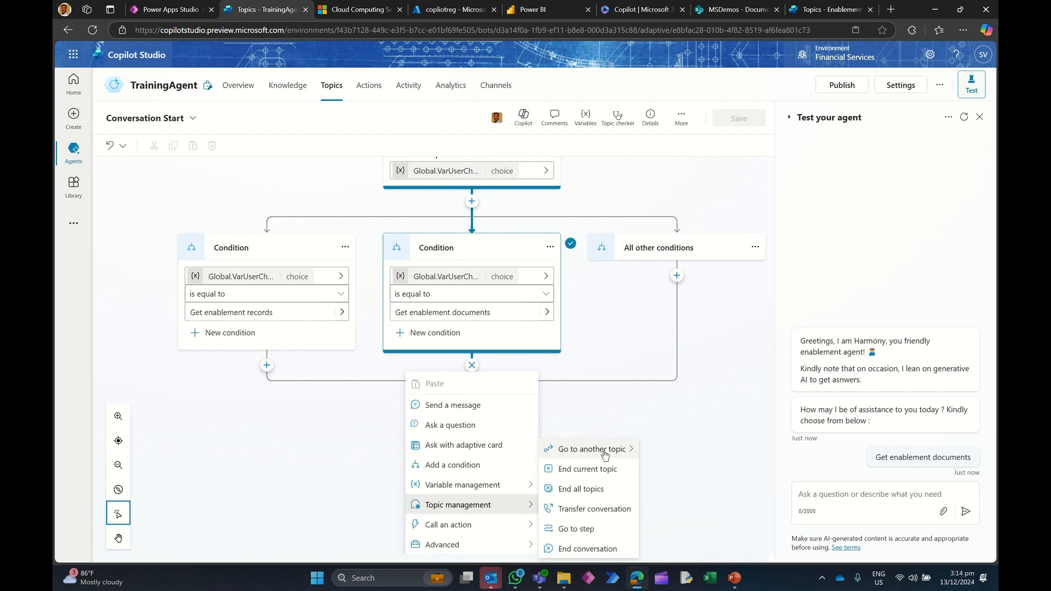
{"action": "mouse_move", "coordinate": [606, 453]}
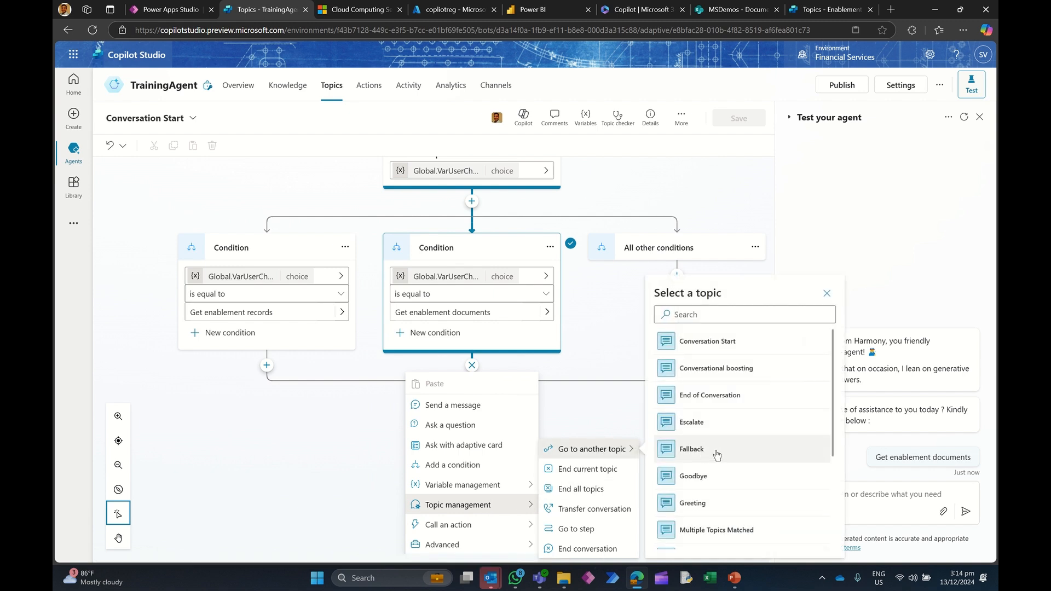
{"action": "scroll", "coordinate": [723, 476], "scroll_direction": "down", "scroll_amount": 1}
{"action": "scroll", "coordinate": [725, 461], "scroll_direction": "down", "scroll_amount": 2}
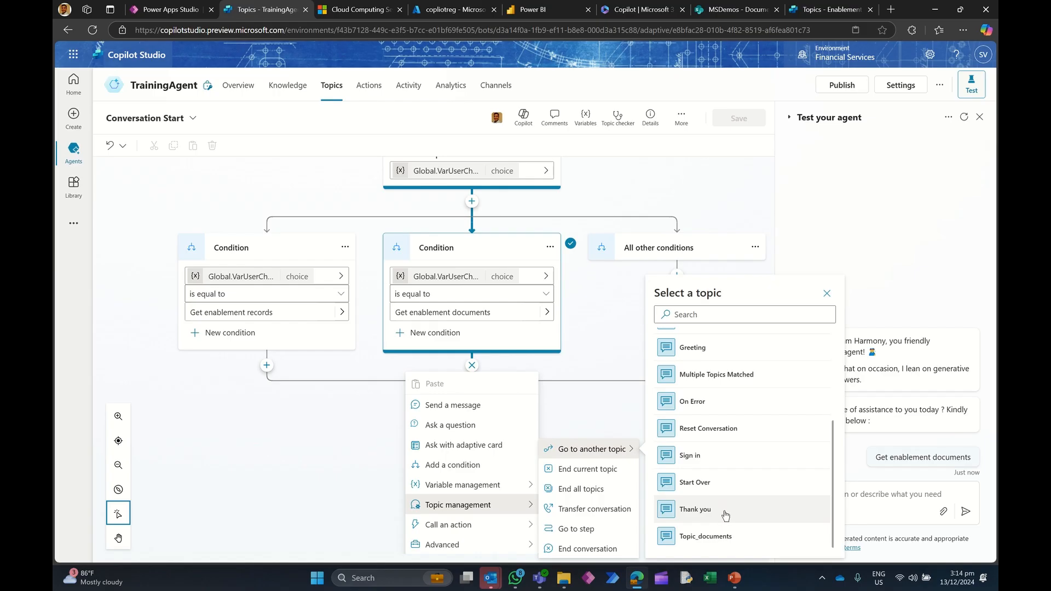
{"action": "left_click", "coordinate": [713, 538]}
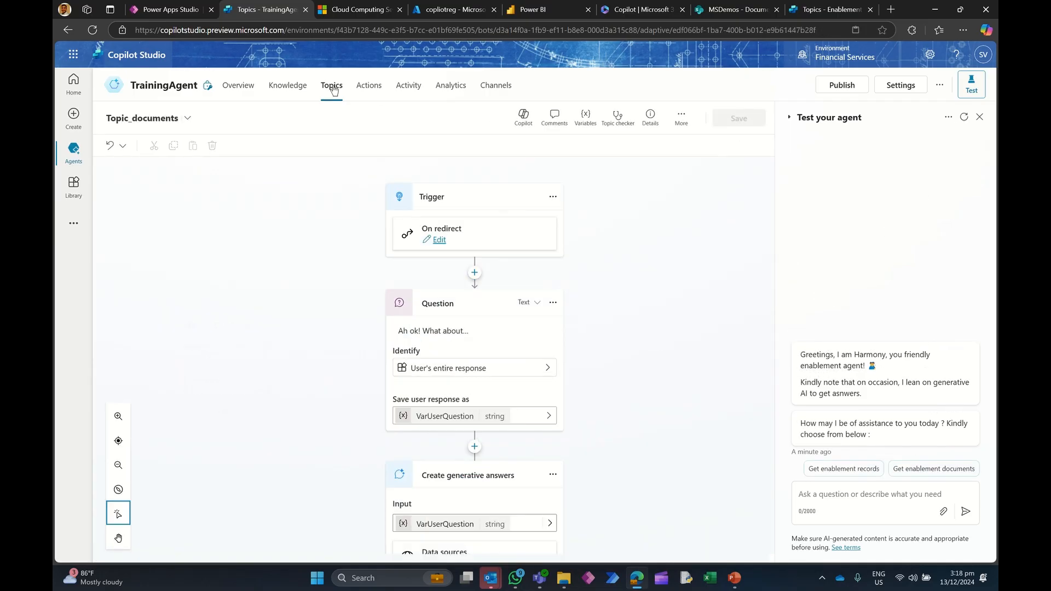
Step: Reopen Conversation Start and select Get enablement documents in the test chat
{"action": "left_click", "coordinate": [331, 85]}
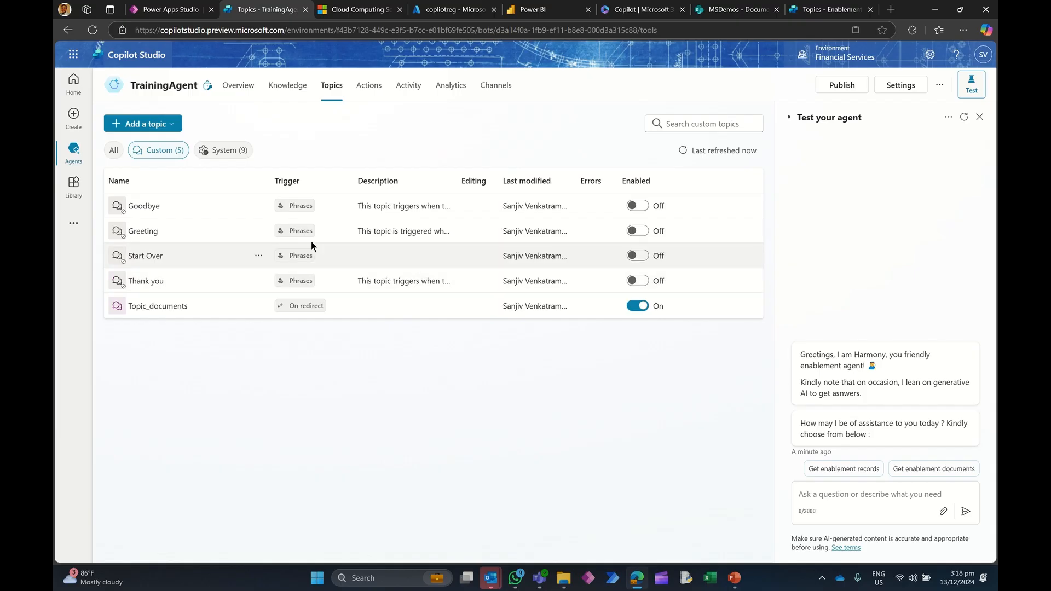
{"action": "left_click", "coordinate": [219, 149]}
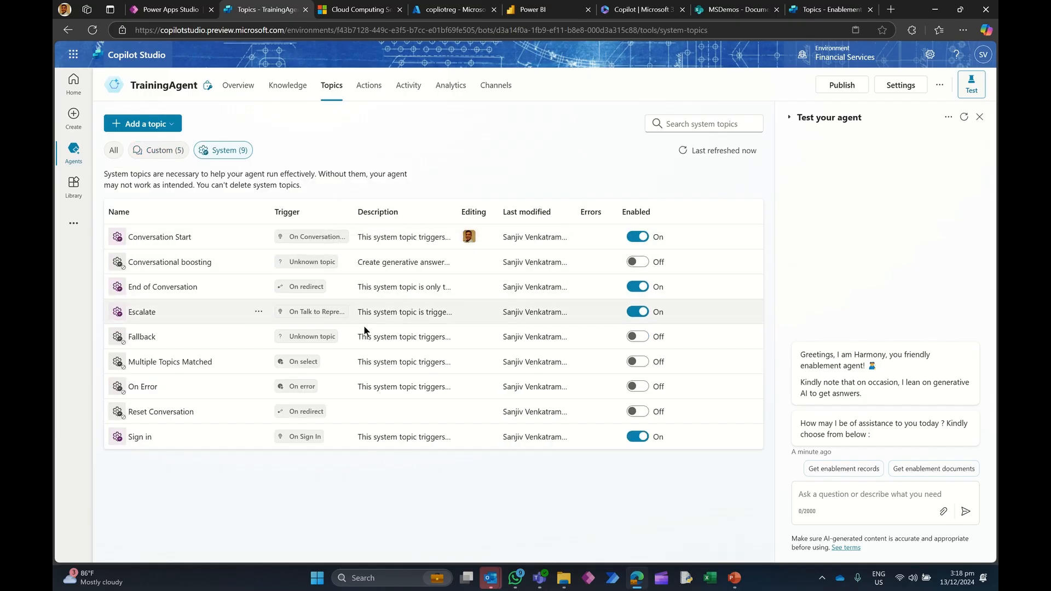
{"action": "left_click", "coordinate": [173, 238]}
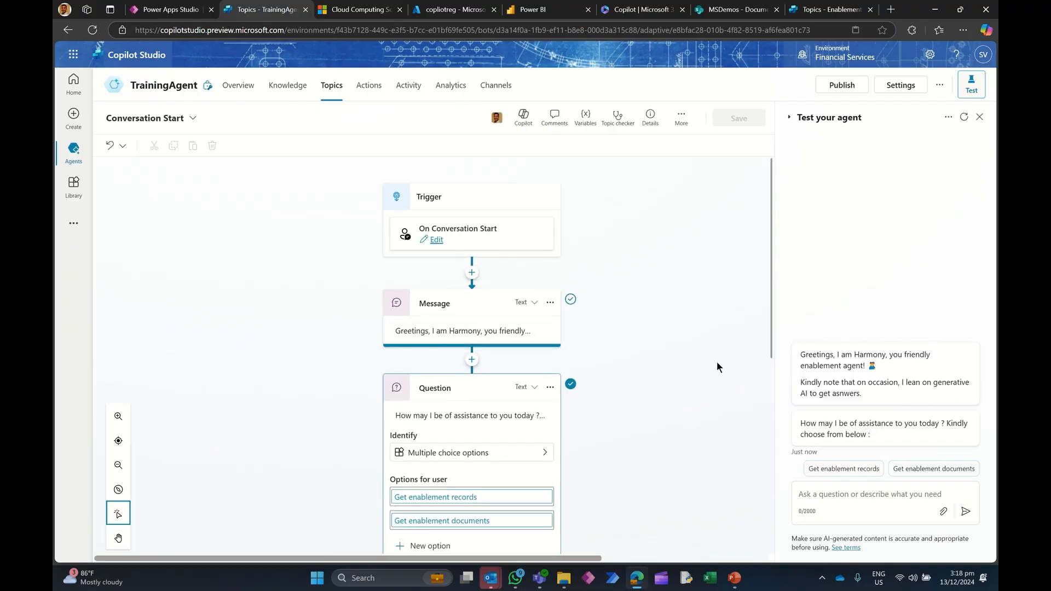
{"action": "scroll", "coordinate": [717, 361], "scroll_direction": "down", "scroll_amount": 4}
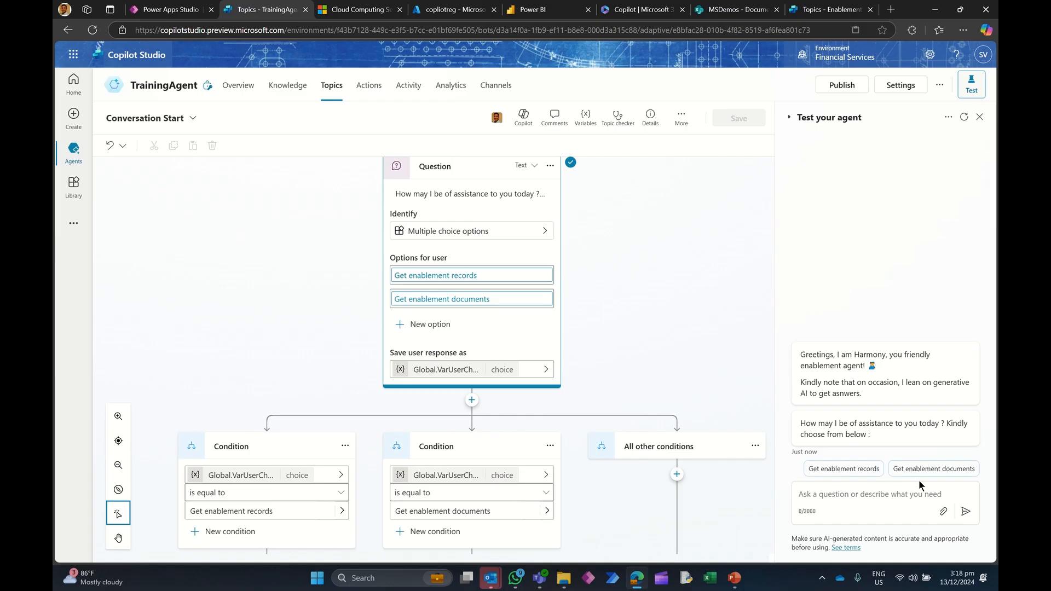
{"action": "scroll", "coordinate": [673, 429], "scroll_direction": "down", "scroll_amount": 1}
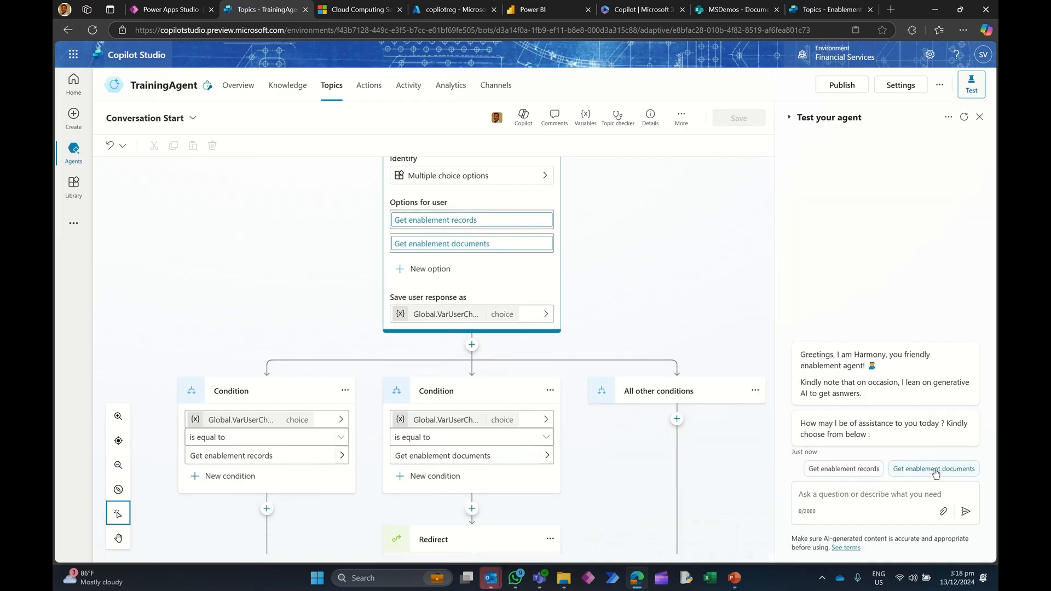
{"action": "left_click", "coordinate": [933, 469]}
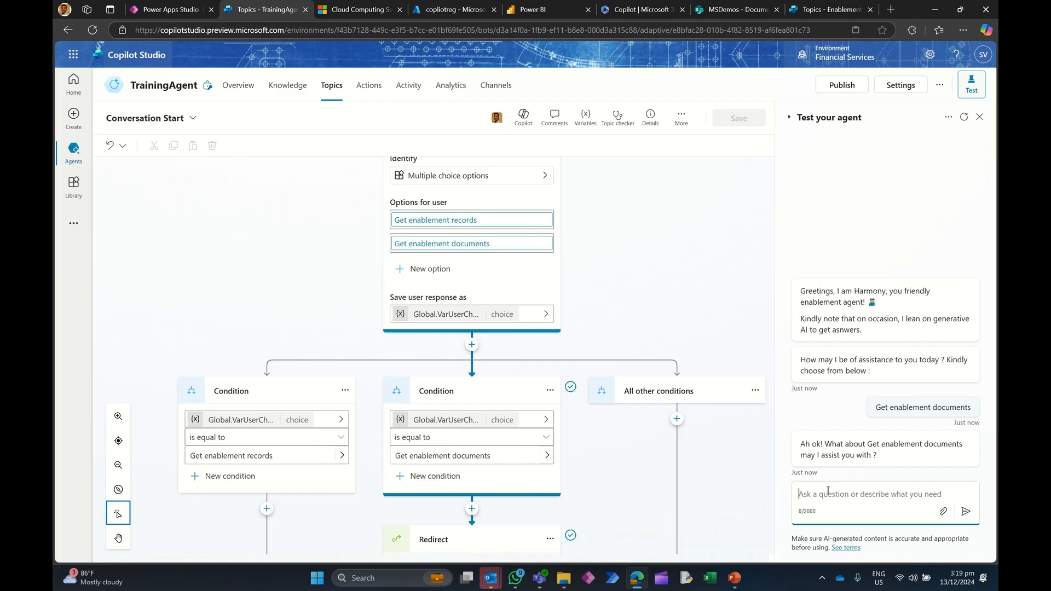
Step: Open Topic_documents from the redirect and send the test question: Give me a summary of the Power Platform enablement program. Kindly bulletize key points
{"action": "scroll", "coordinate": [654, 425], "scroll_direction": "down", "scroll_amount": 3}
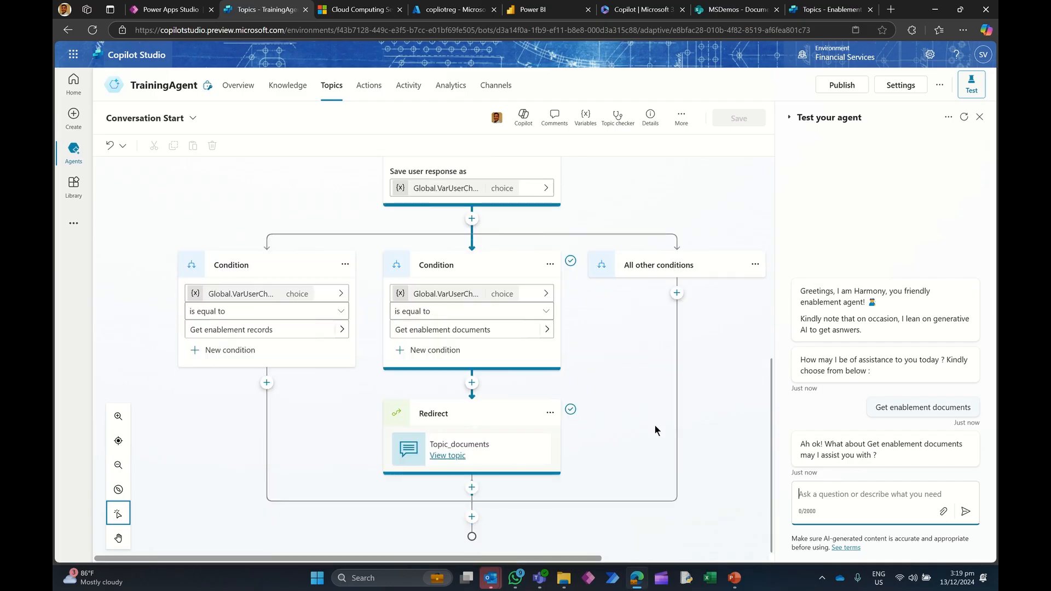
{"action": "left_click", "coordinate": [448, 456]}
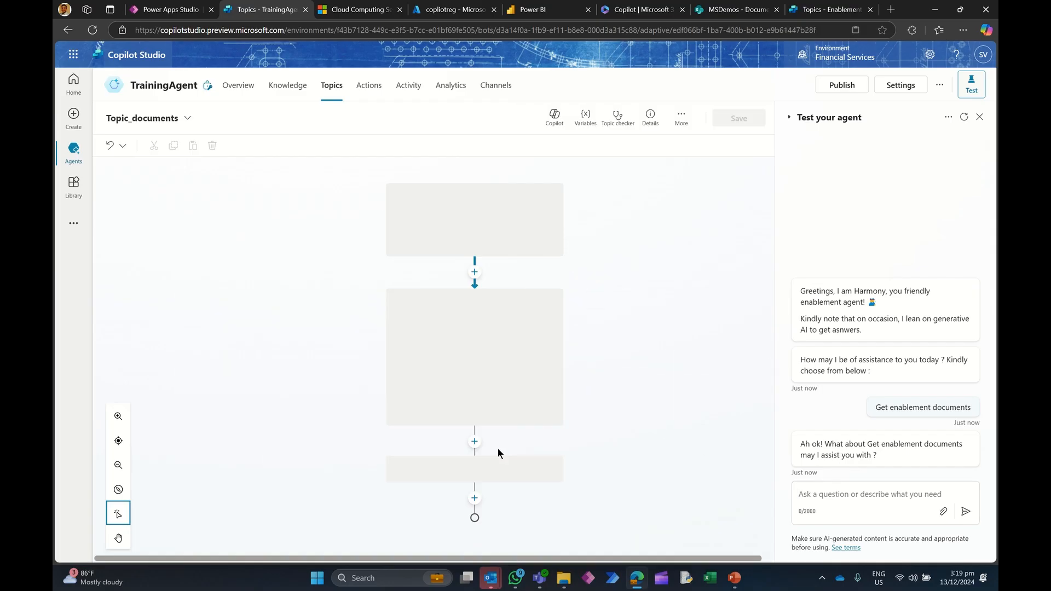
{"action": "left_click", "coordinate": [820, 501]}
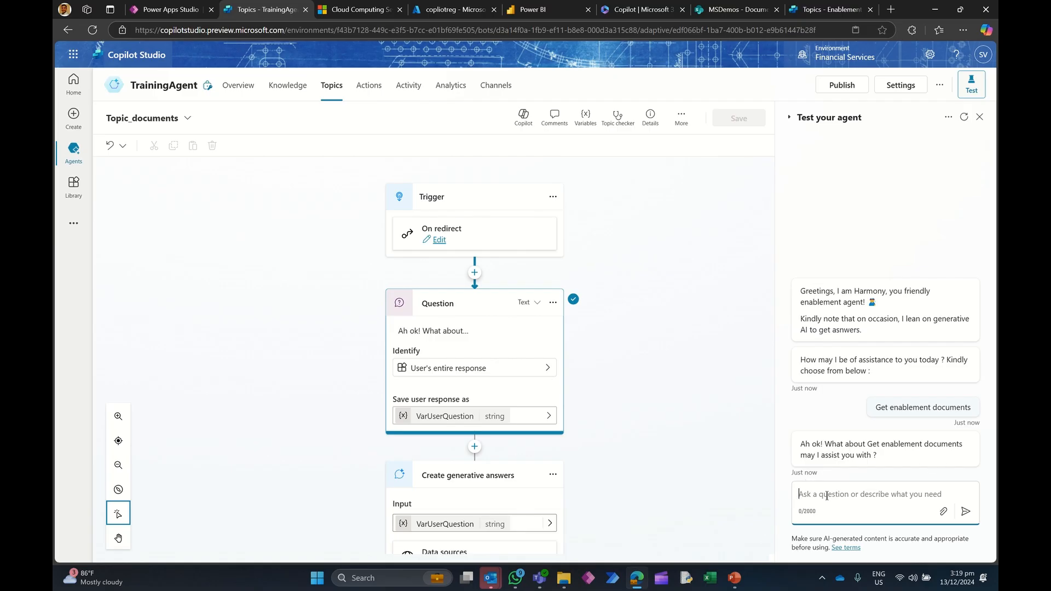
{"action": "type", "text": "Give me"}
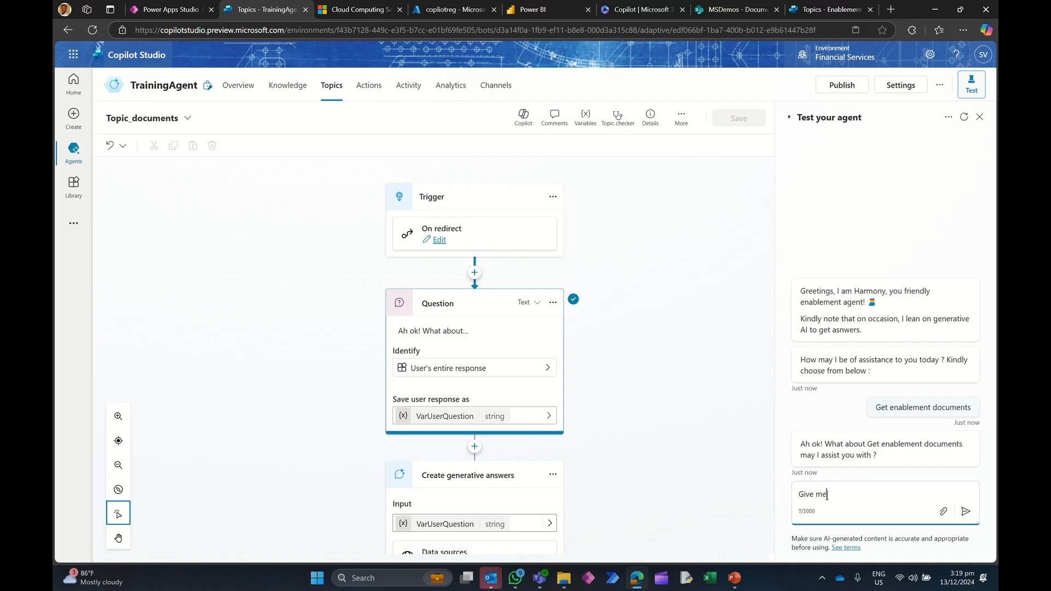
{"action": "type", "text": " a summary of the Power Platform enab"}
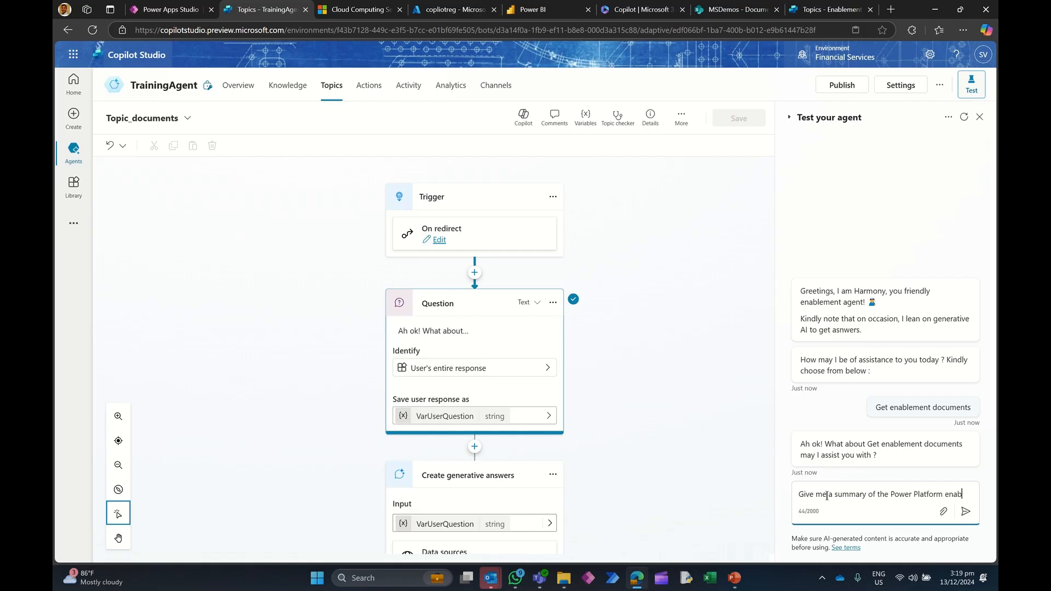
{"action": "type", "text": "lement program."}
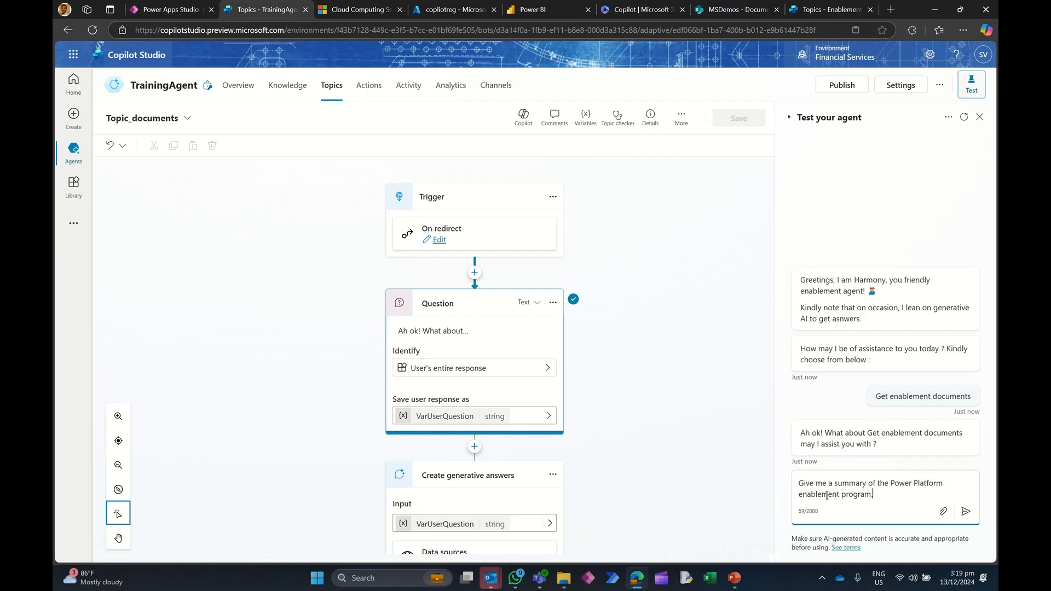
{"action": "type", "text": " Kindl"}
{"action": "key", "text": "BackSpace"}
{"action": "type", "text": "letize key points."}
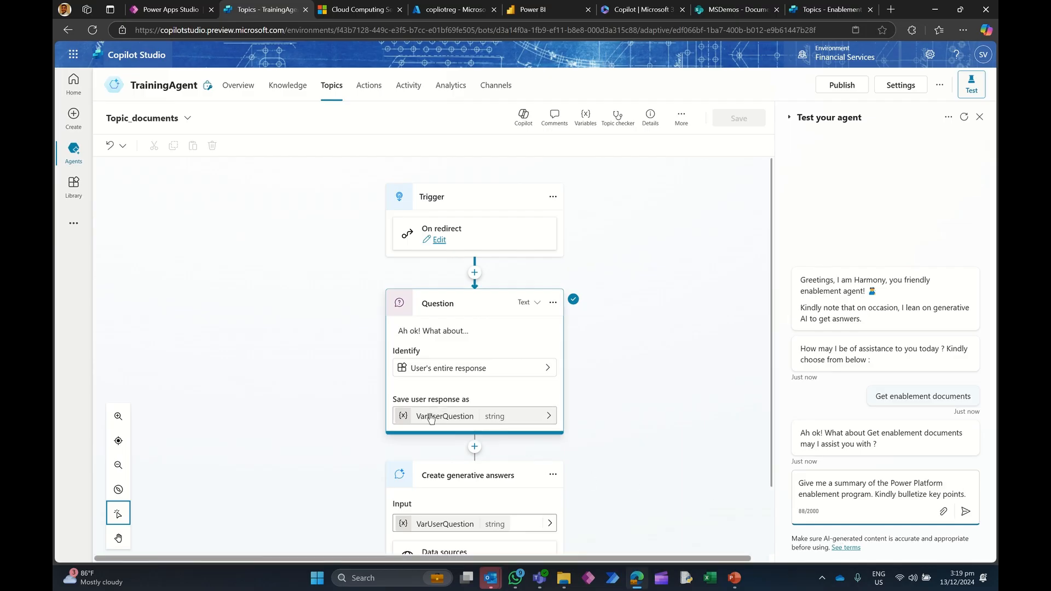
{"action": "left_click", "coordinate": [969, 515]}
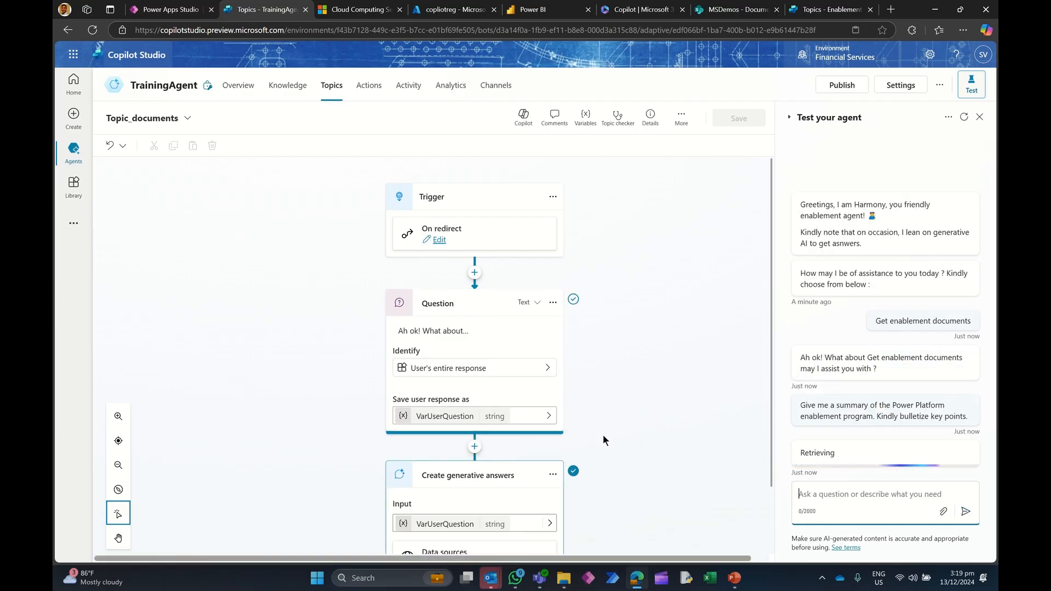
Step: Read through the generated answer and open its cited Prudentia Power Platform Enablement Program reference
{"action": "scroll", "coordinate": [452, 418], "scroll_direction": "down", "scroll_amount": 2}
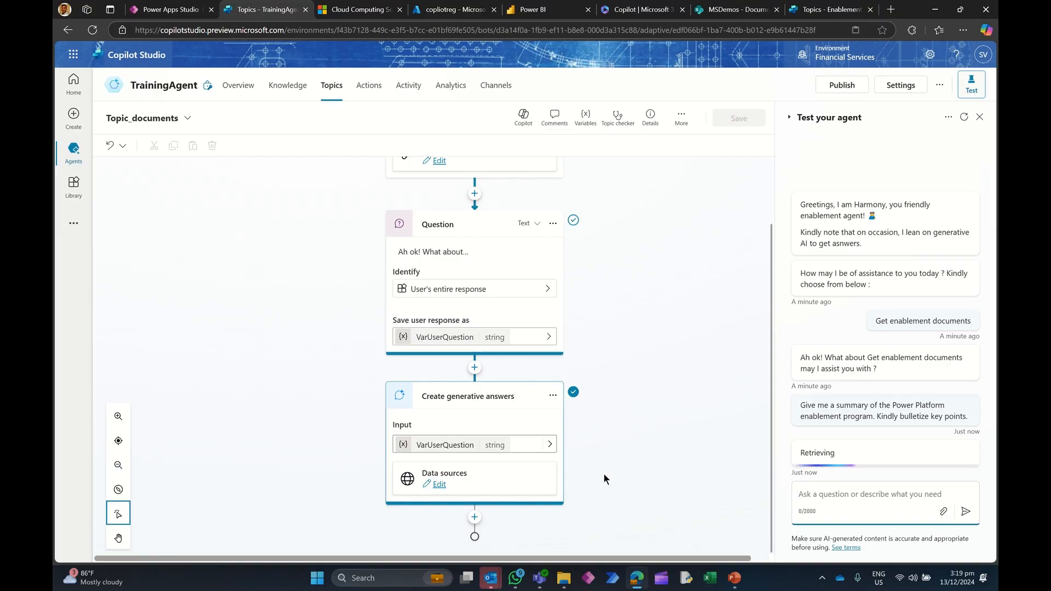
{"action": "scroll", "coordinate": [906, 353], "scroll_direction": "up", "scroll_amount": 3}
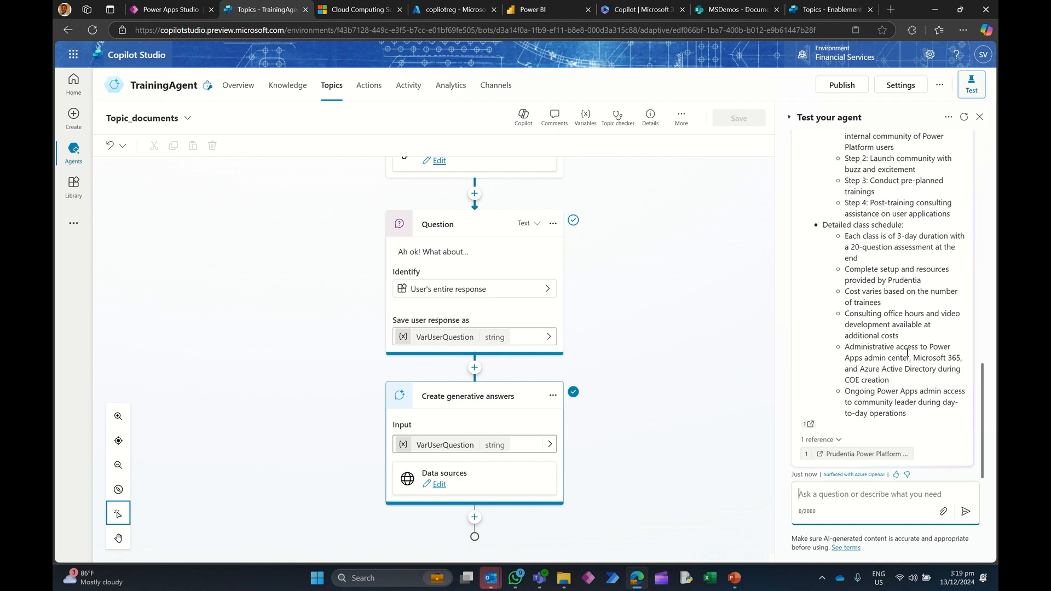
{"action": "scroll", "coordinate": [907, 352], "scroll_direction": "up", "scroll_amount": 8}
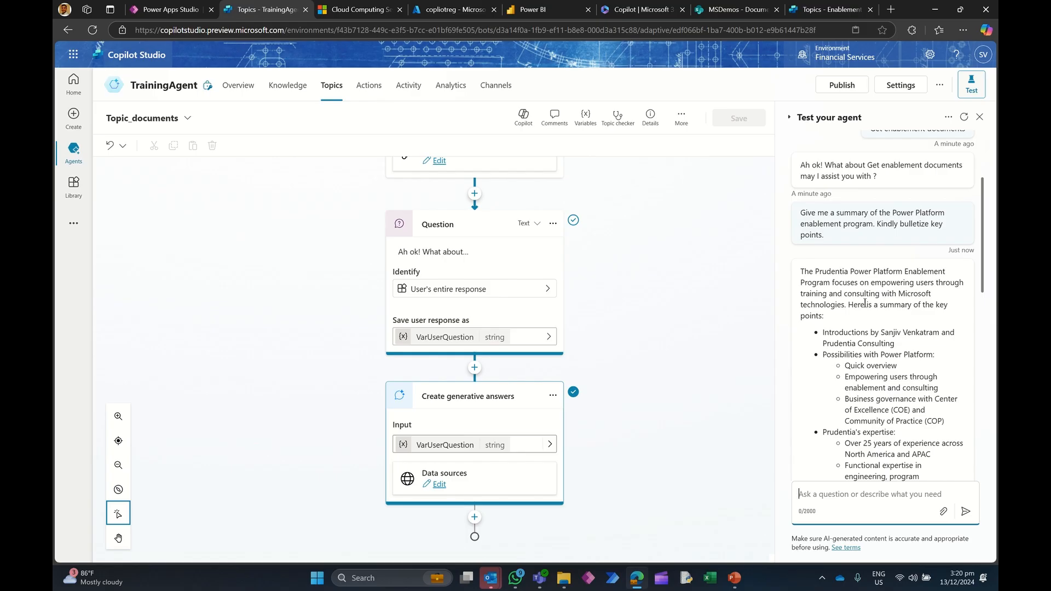
{"action": "scroll", "coordinate": [865, 302], "scroll_direction": "down", "scroll_amount": 2}
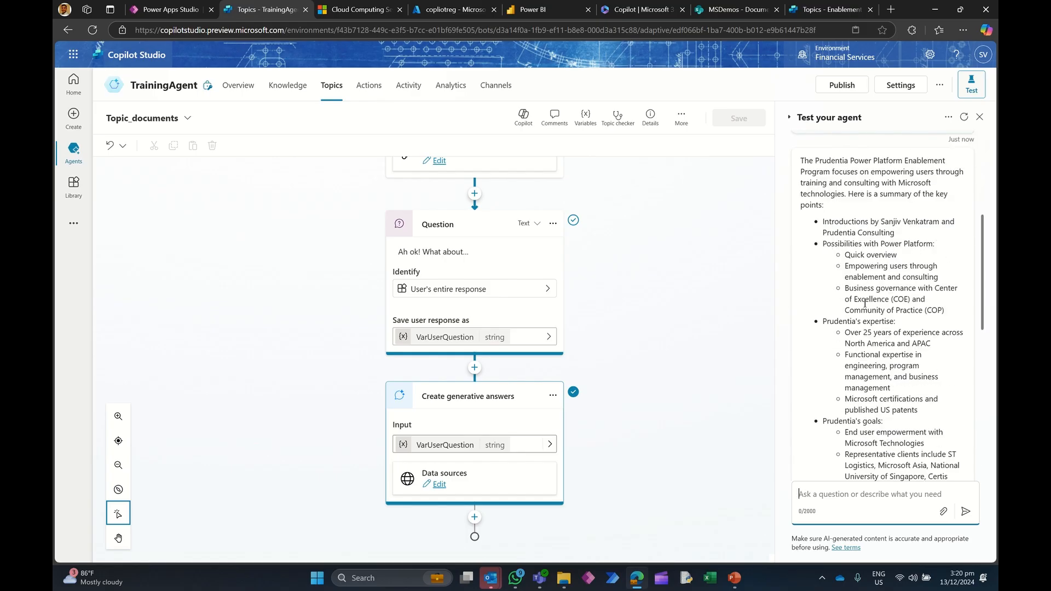
{"action": "scroll", "coordinate": [865, 302], "scroll_direction": "down", "scroll_amount": 5}
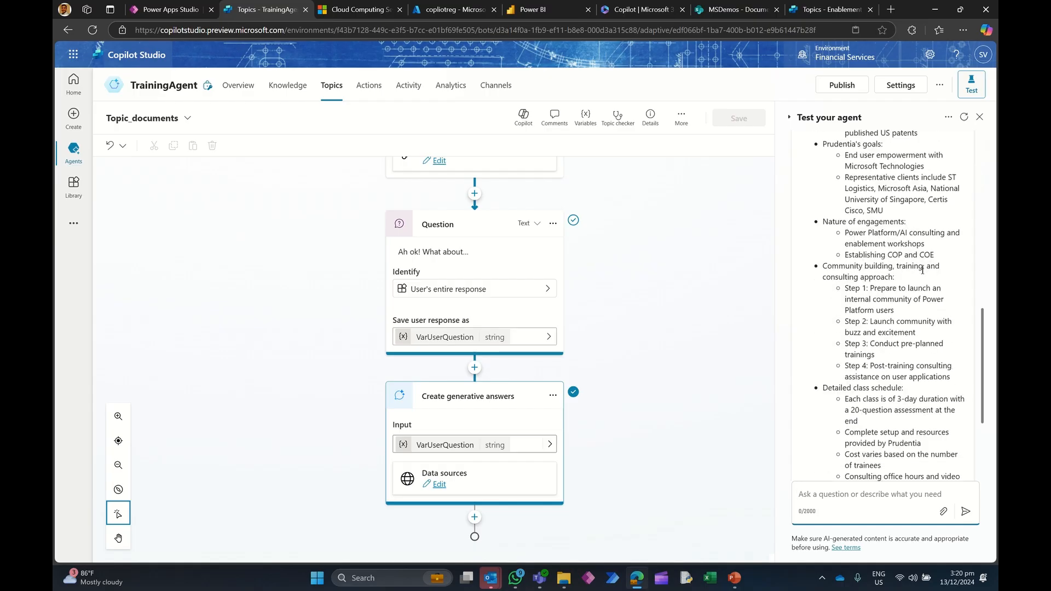
{"action": "scroll", "coordinate": [907, 287], "scroll_direction": "down", "scroll_amount": 3}
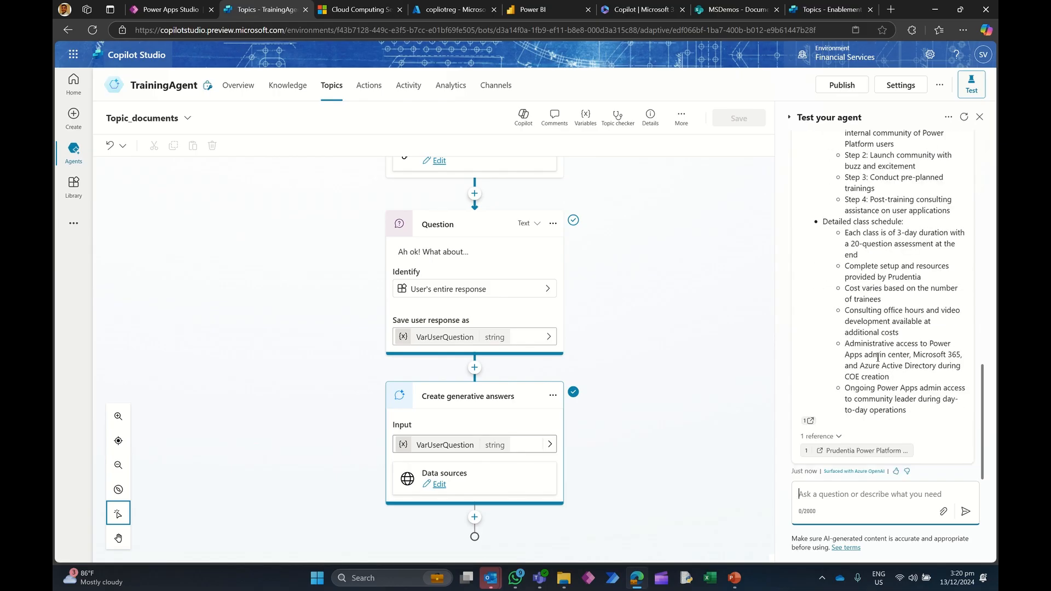
{"action": "left_click", "coordinate": [861, 451]}
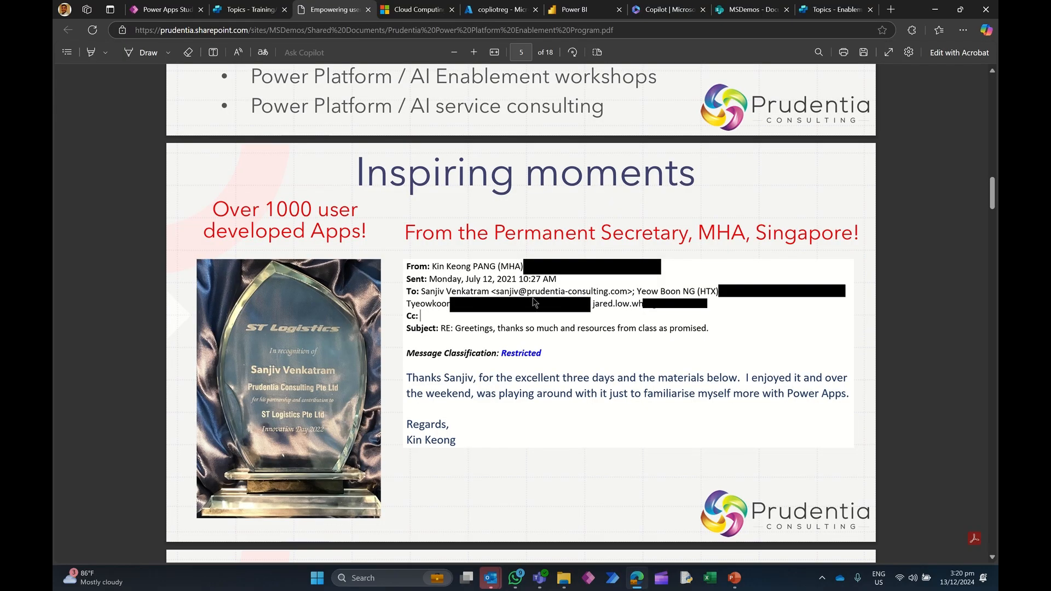
Step: Scroll through the pages of the cited Power Platform Enablement Program PDF
{"action": "scroll", "coordinate": [533, 298], "scroll_direction": "down", "scroll_amount": 10}
{"action": "scroll", "coordinate": [527, 288], "scroll_direction": "up", "scroll_amount": 9}
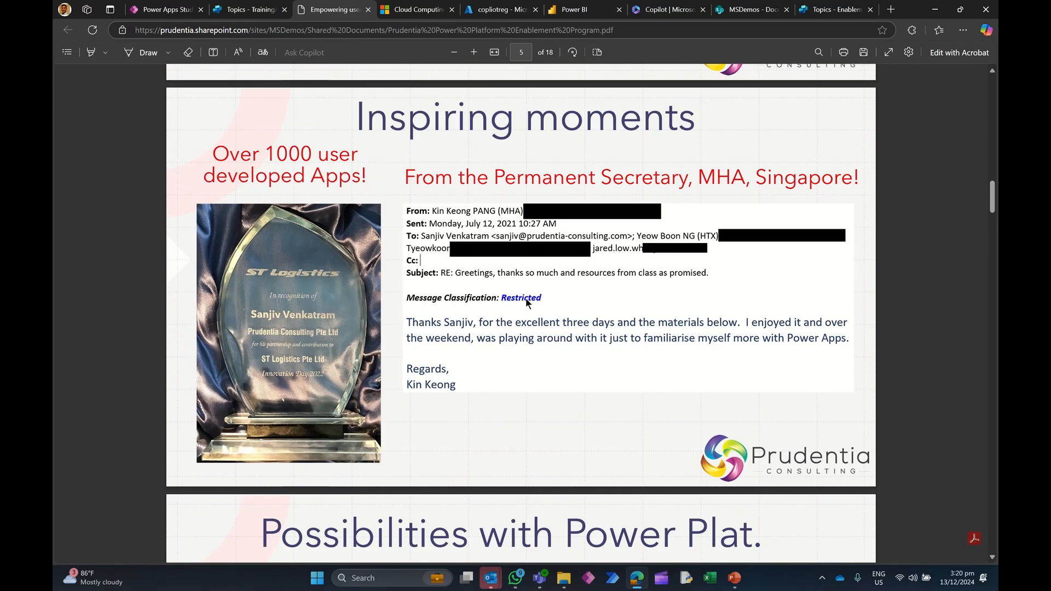
{"action": "scroll", "coordinate": [526, 300], "scroll_direction": "up", "scroll_amount": 10}
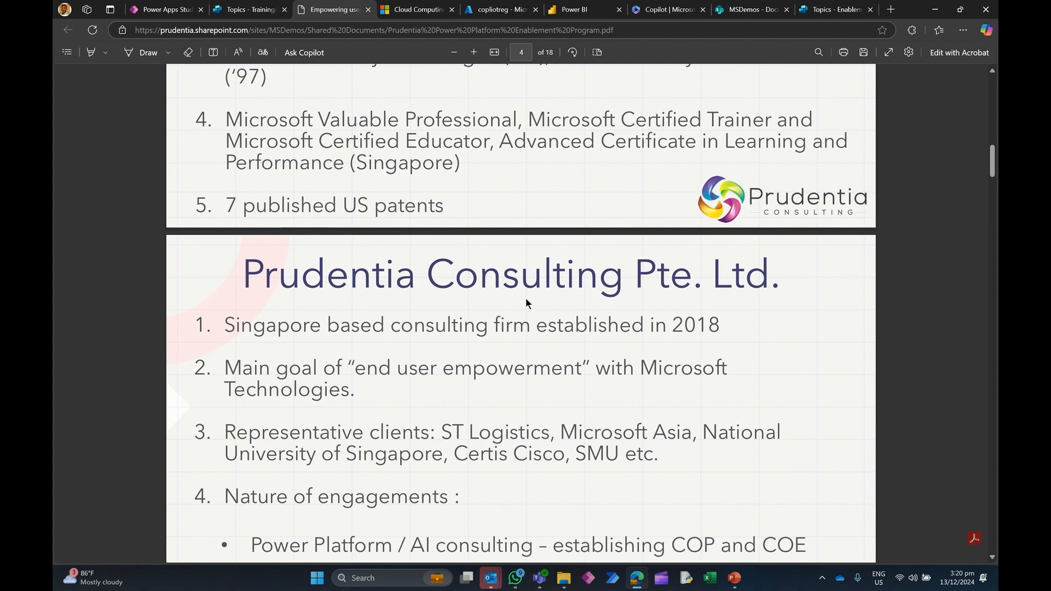
{"action": "scroll", "coordinate": [526, 303], "scroll_direction": "down", "scroll_amount": 5}
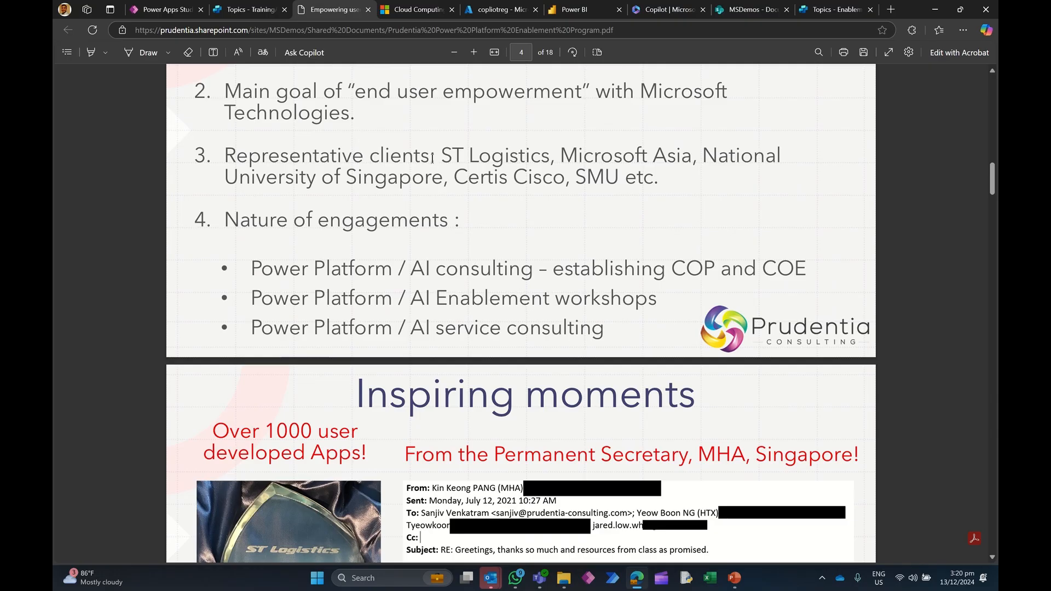
{"action": "scroll", "coordinate": [432, 158], "scroll_direction": "down", "scroll_amount": 5}
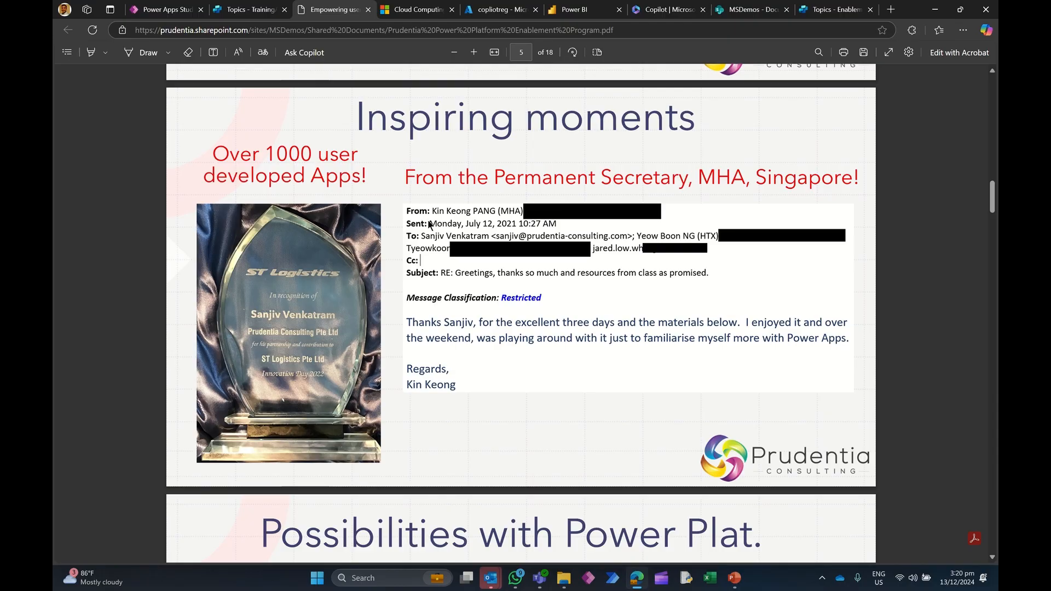
Step: Return to TrainingAgent's Topic_documents topic and review its question and generative answers nodes
{"action": "left_click", "coordinate": [251, 11]}
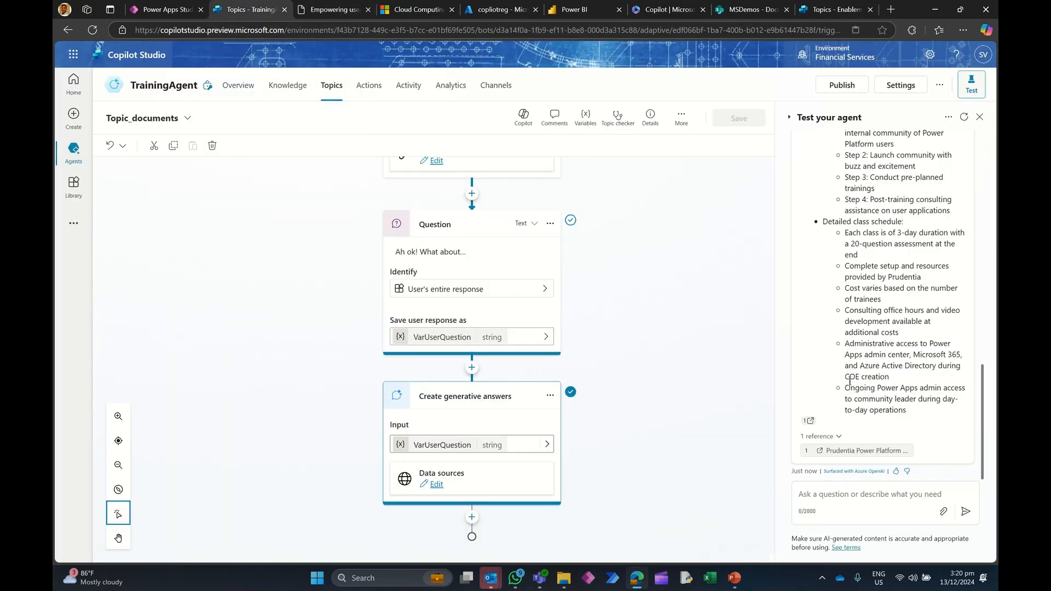
{"action": "scroll", "coordinate": [717, 378], "scroll_direction": "up", "scroll_amount": 2}
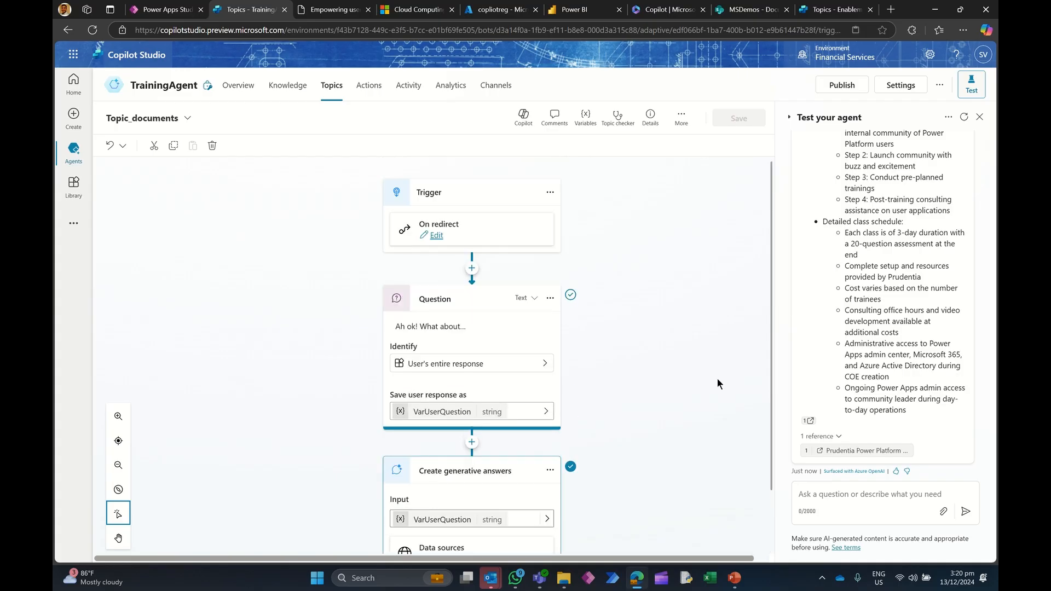
{"action": "scroll", "coordinate": [717, 378], "scroll_direction": "down", "scroll_amount": 2}
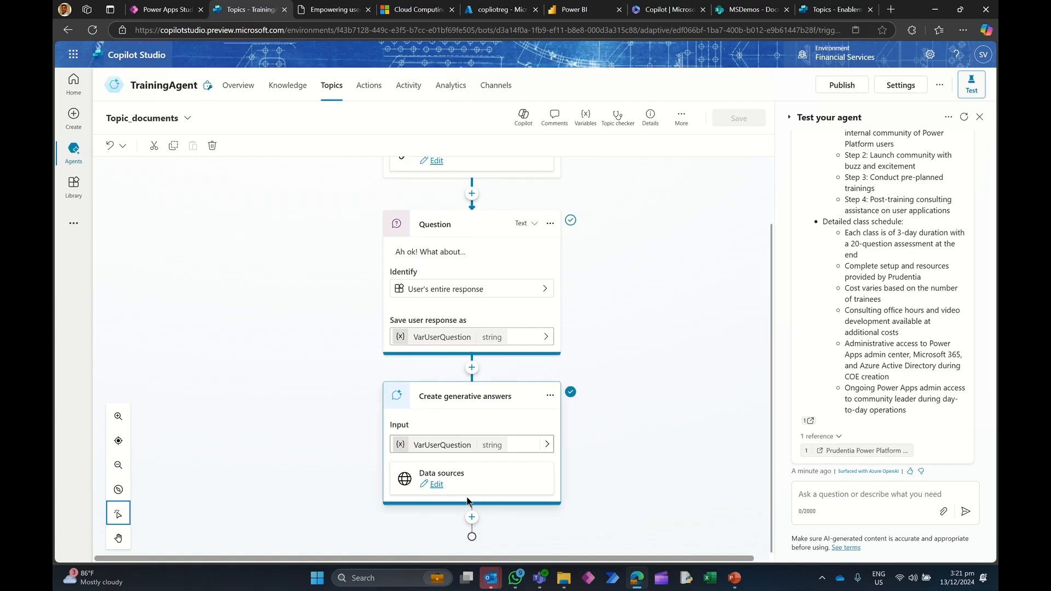
Step: In Enablement Agent, open the End of Conversation topic from topic_docs' redirect and review its question and branches
{"action": "left_click", "coordinate": [824, 10]}
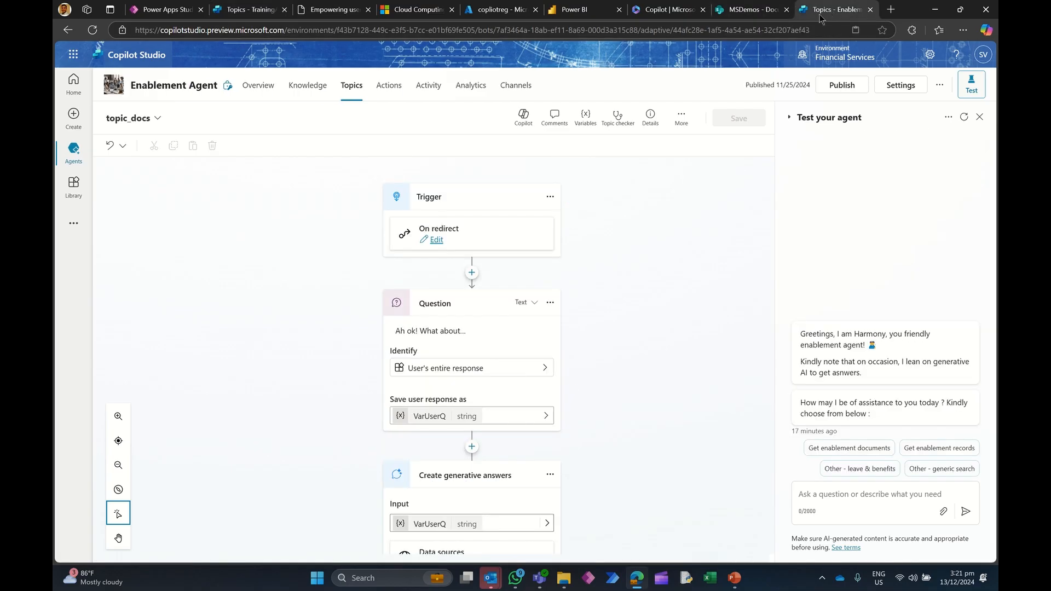
{"action": "scroll", "coordinate": [573, 319], "scroll_direction": "down", "scroll_amount": 3}
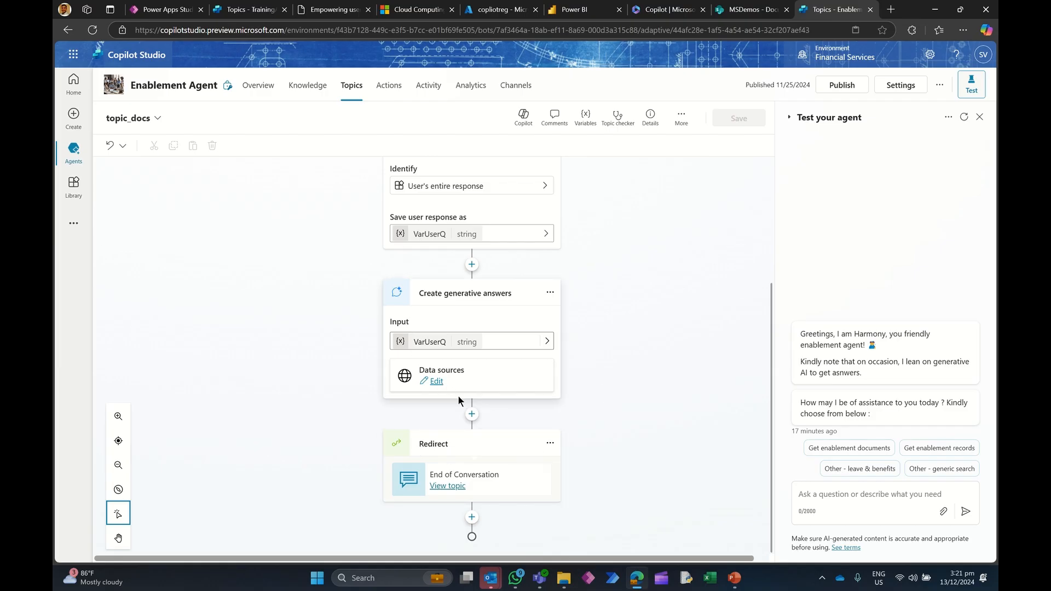
{"action": "left_click", "coordinate": [452, 490]}
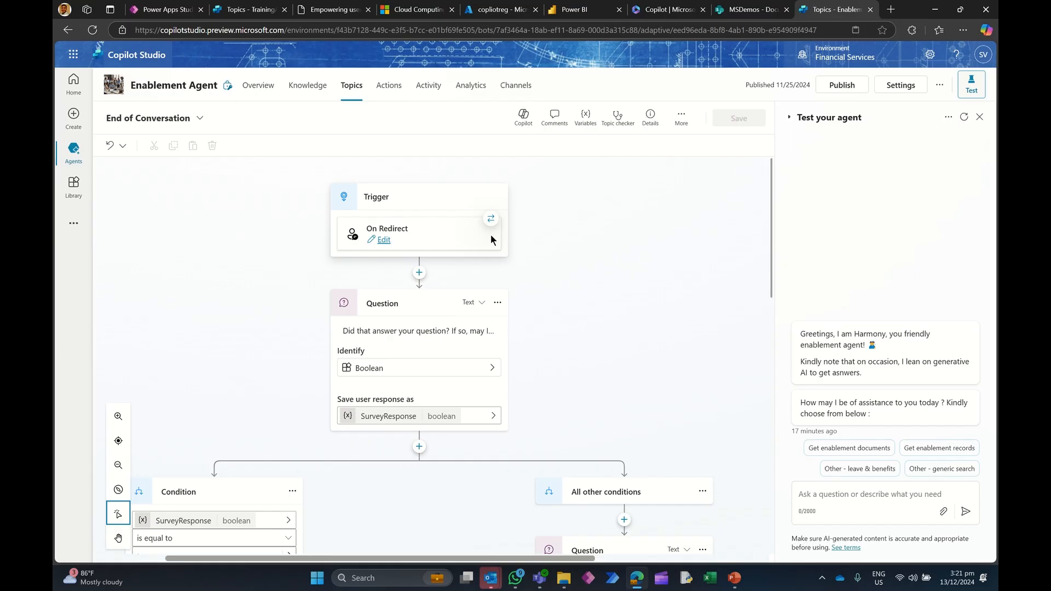
{"action": "left_click", "coordinate": [439, 332]}
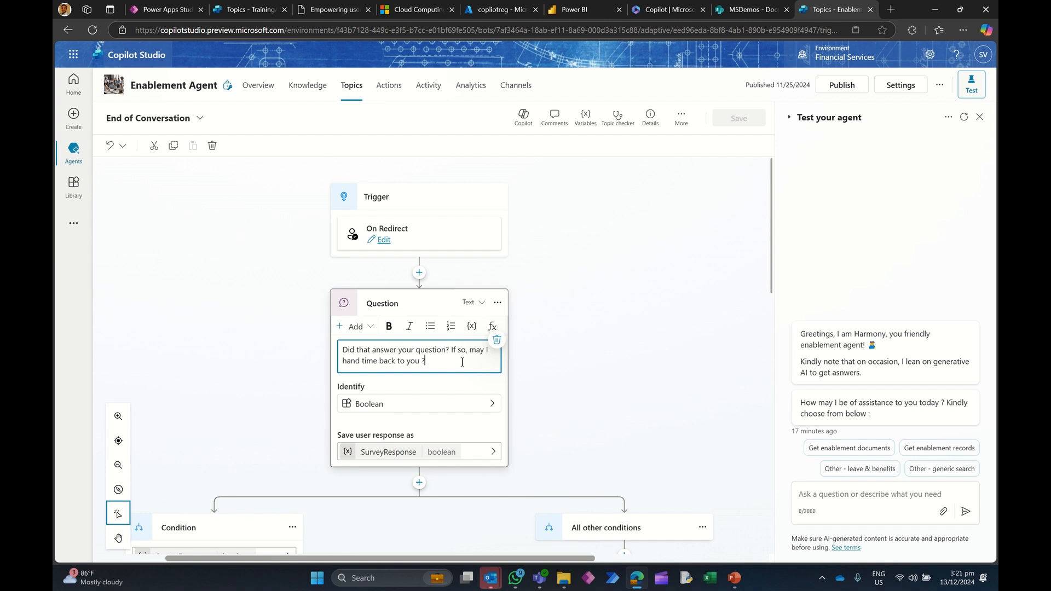
{"action": "scroll", "coordinate": [694, 325], "scroll_direction": "down", "scroll_amount": 3}
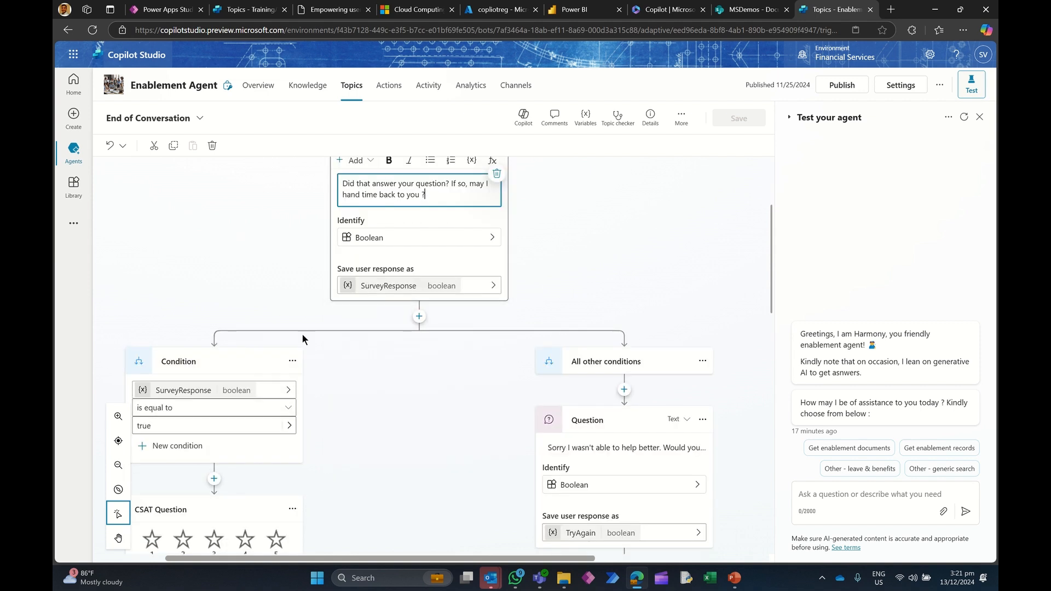
{"action": "scroll", "coordinate": [306, 337], "scroll_direction": "down", "scroll_amount": 4}
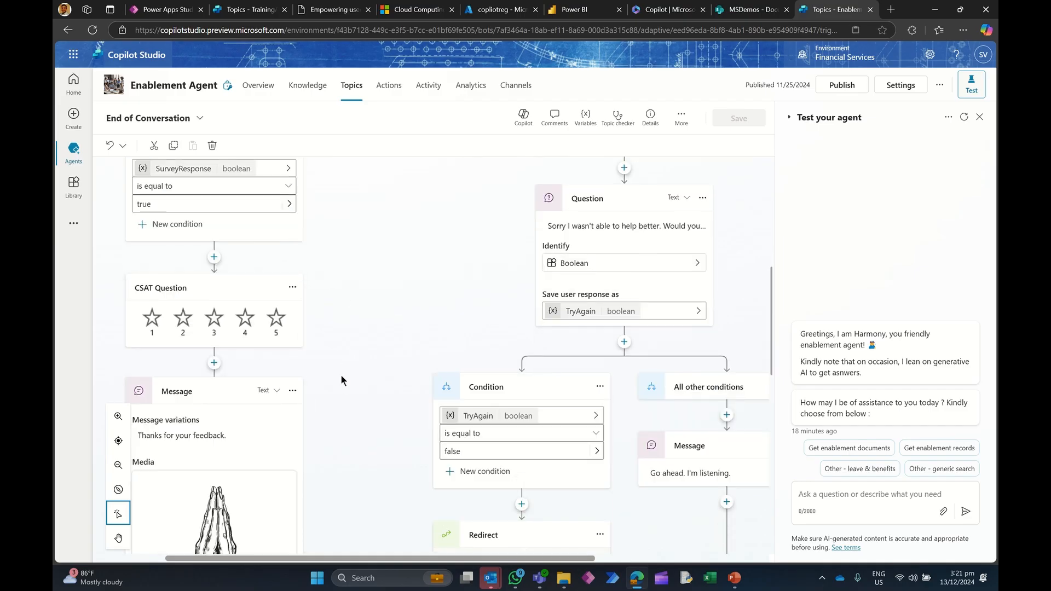
{"action": "scroll", "coordinate": [343, 374], "scroll_direction": "up", "scroll_amount": 6}
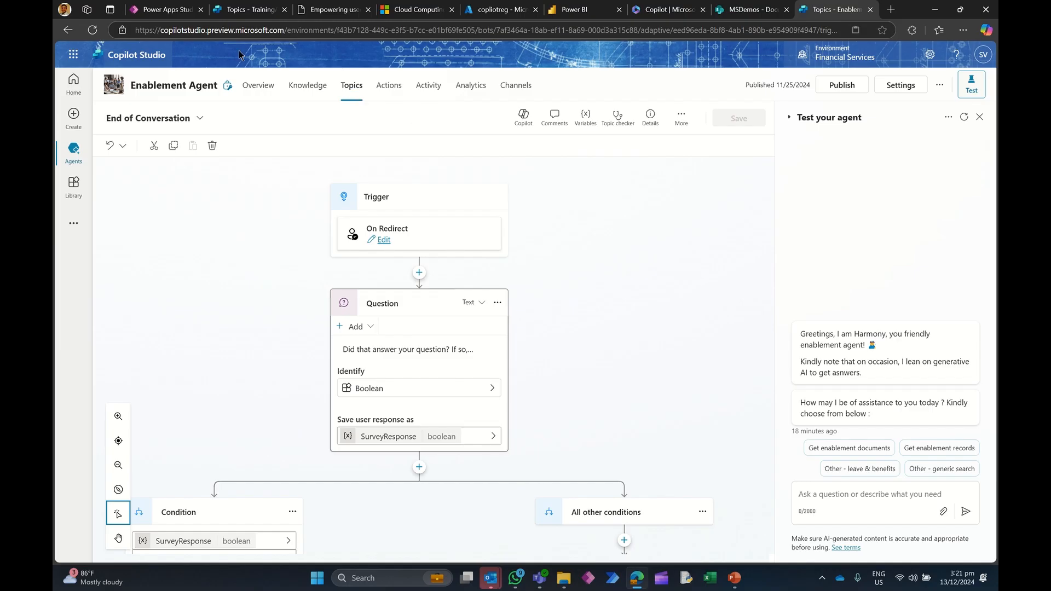
Step: Open TrainingAgent's End of Conversation system topic and review its question, conditions and CSAT nodes
{"action": "left_click", "coordinate": [251, 10]}
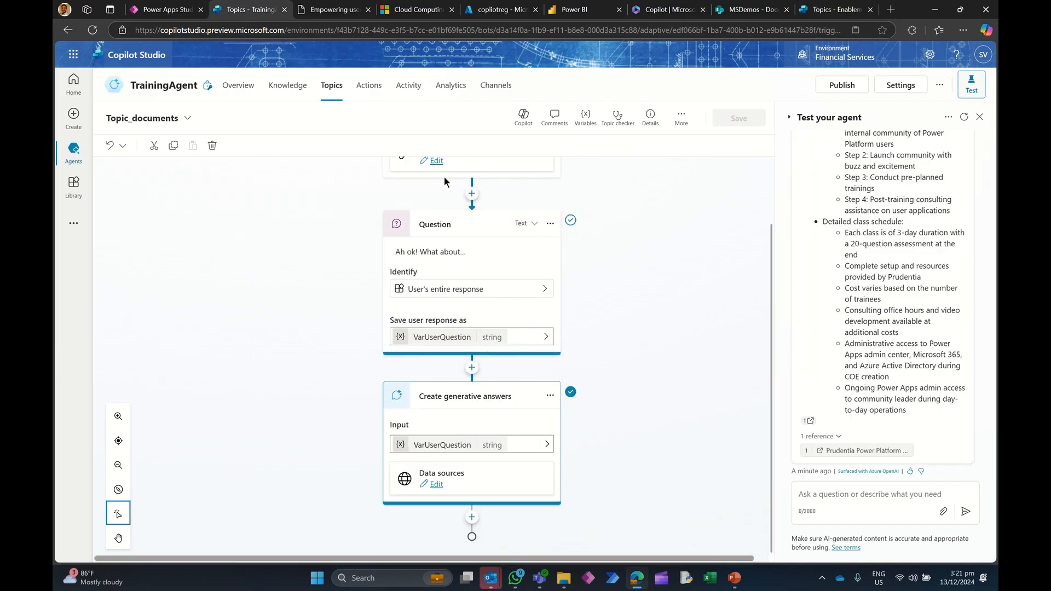
{"action": "left_click", "coordinate": [333, 87]}
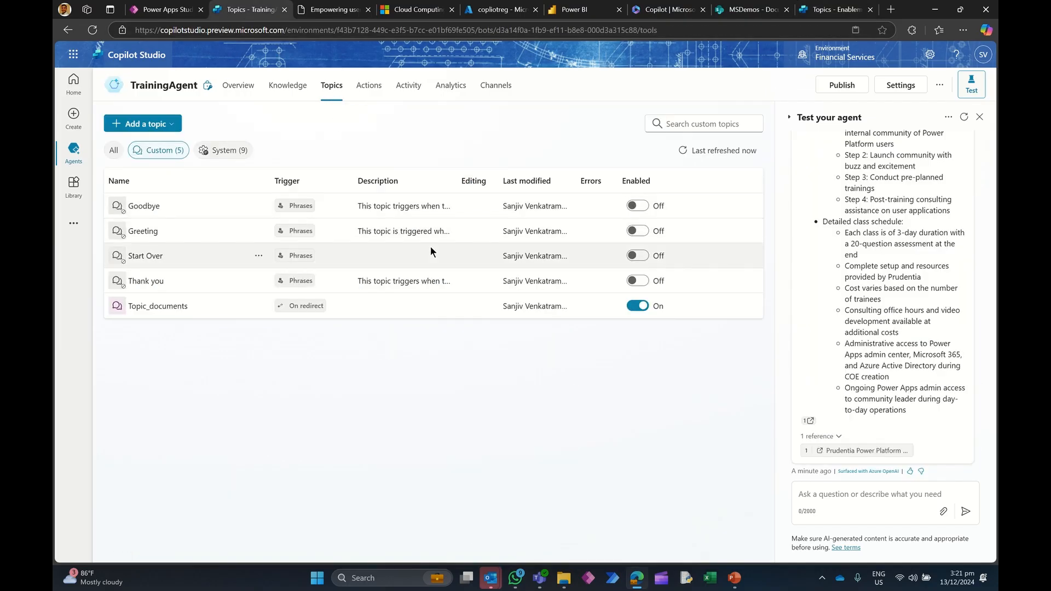
{"action": "left_click", "coordinate": [239, 156]}
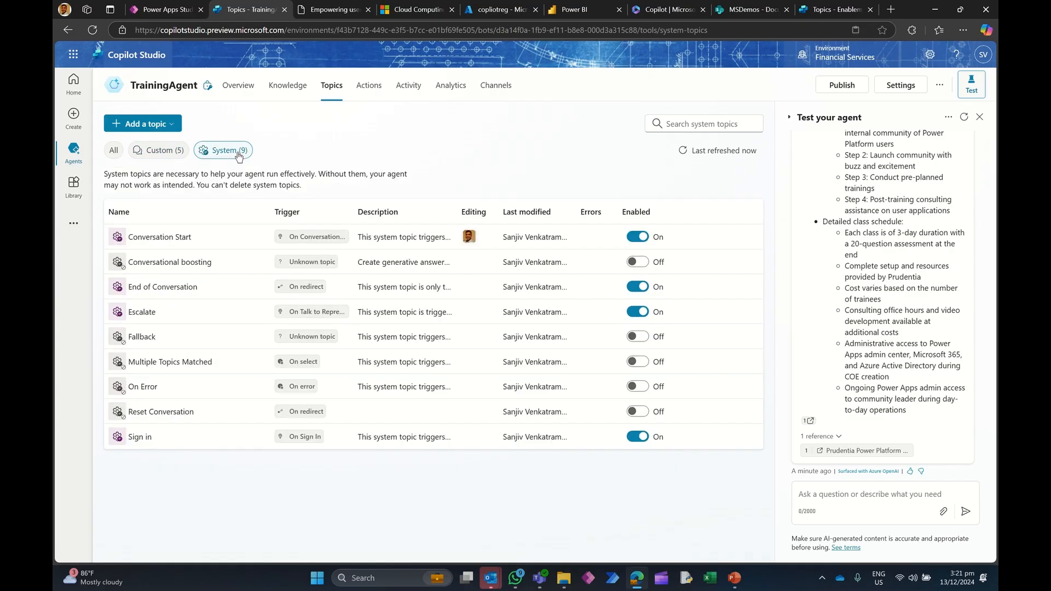
{"action": "left_click", "coordinate": [169, 286]}
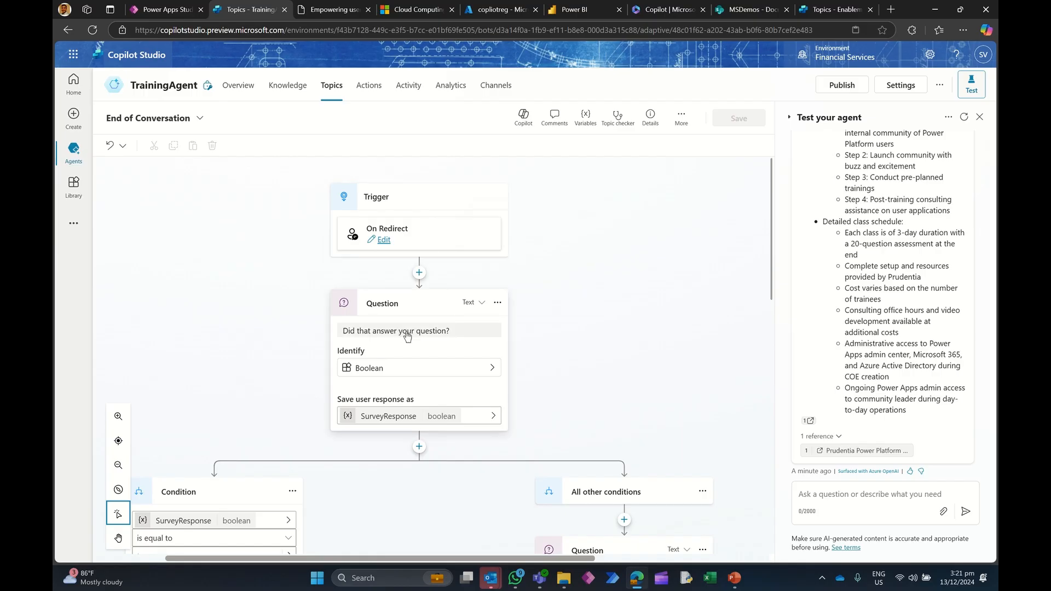
{"action": "scroll", "coordinate": [405, 326], "scroll_direction": "down", "scroll_amount": 2}
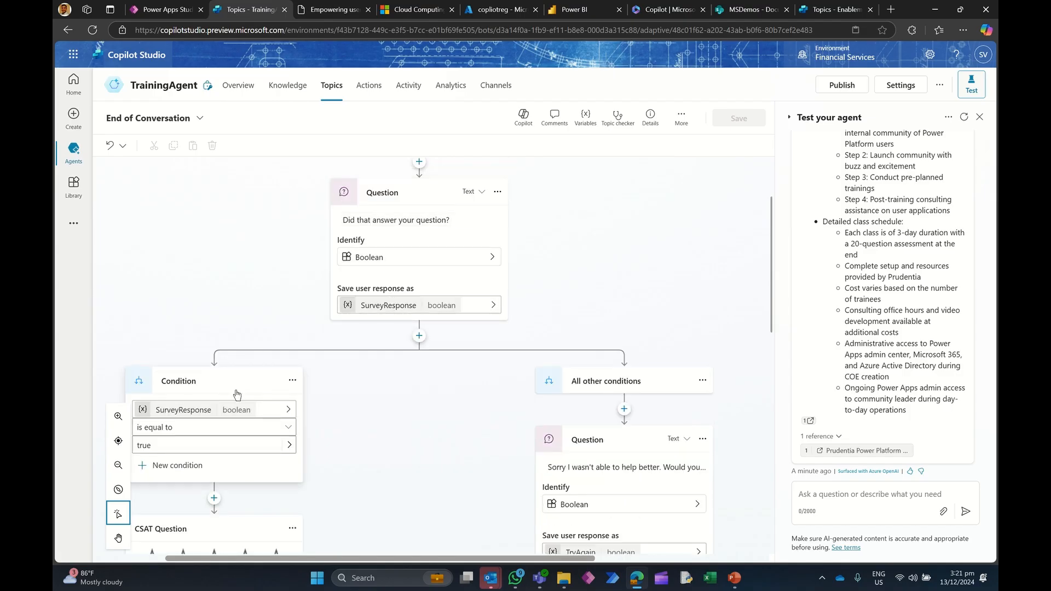
{"action": "scroll", "coordinate": [272, 304], "scroll_direction": "down", "scroll_amount": 3}
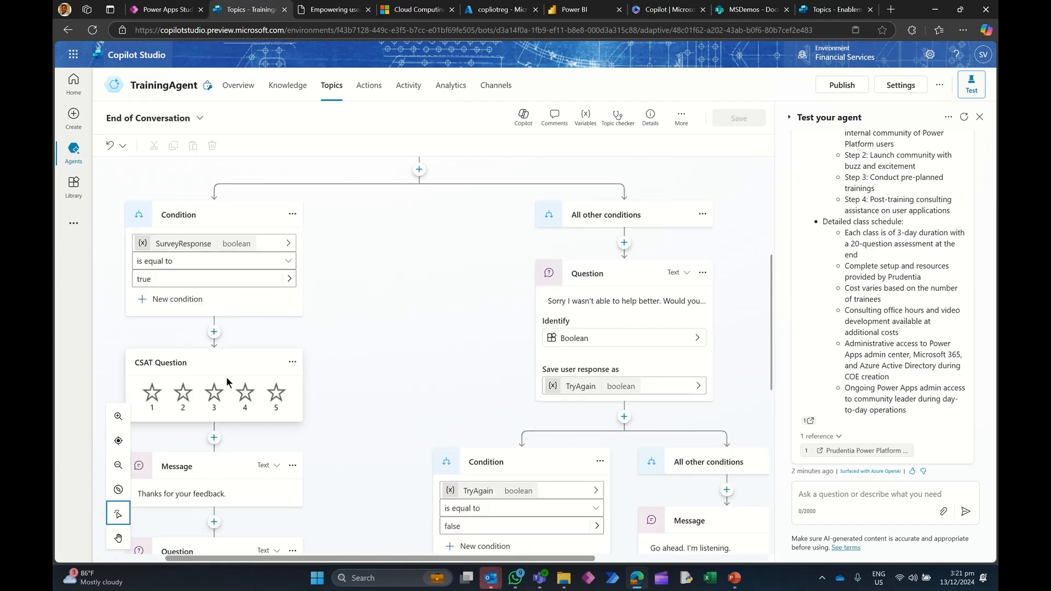
{"action": "scroll", "coordinate": [389, 325], "scroll_direction": "up", "scroll_amount": 3}
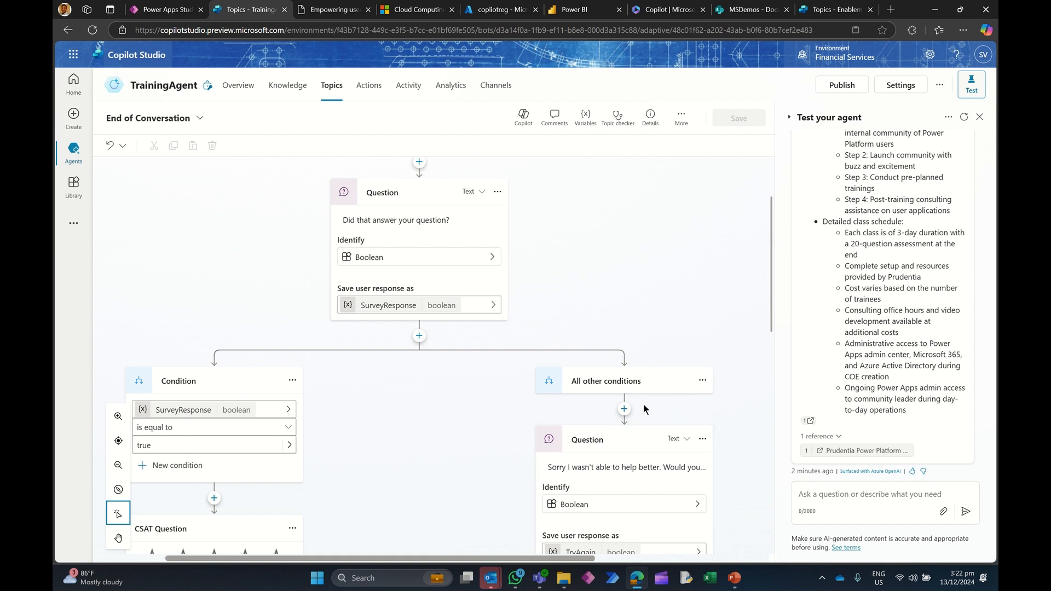
Step: Compare the End of Conversation topics of Enablement Agent and TrainingAgent, examining their question texts and branches
{"action": "left_click", "coordinate": [832, 9]}
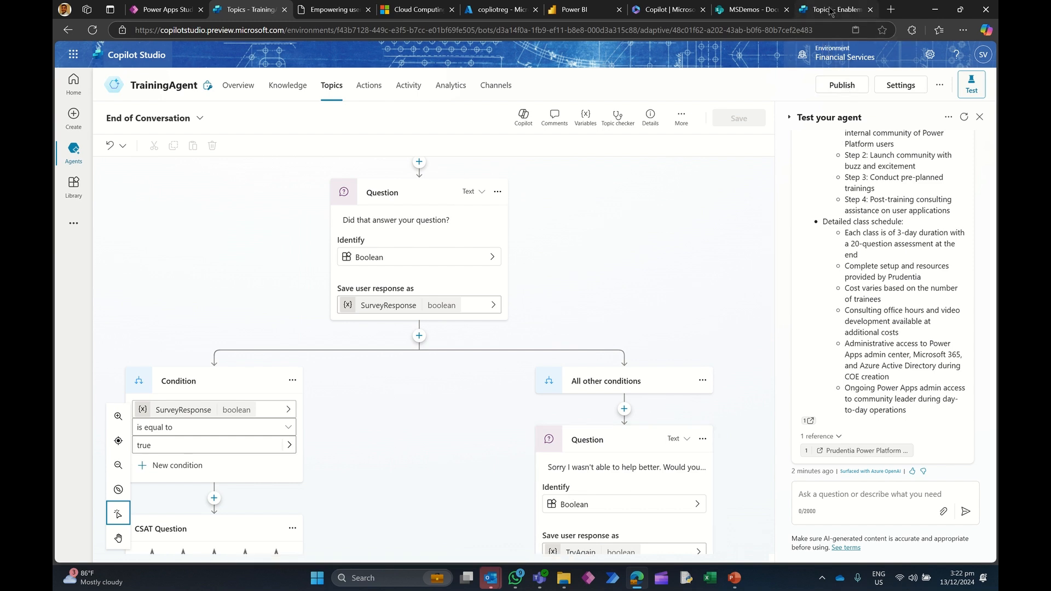
{"action": "scroll", "coordinate": [617, 261], "scroll_direction": "down", "scroll_amount": 4}
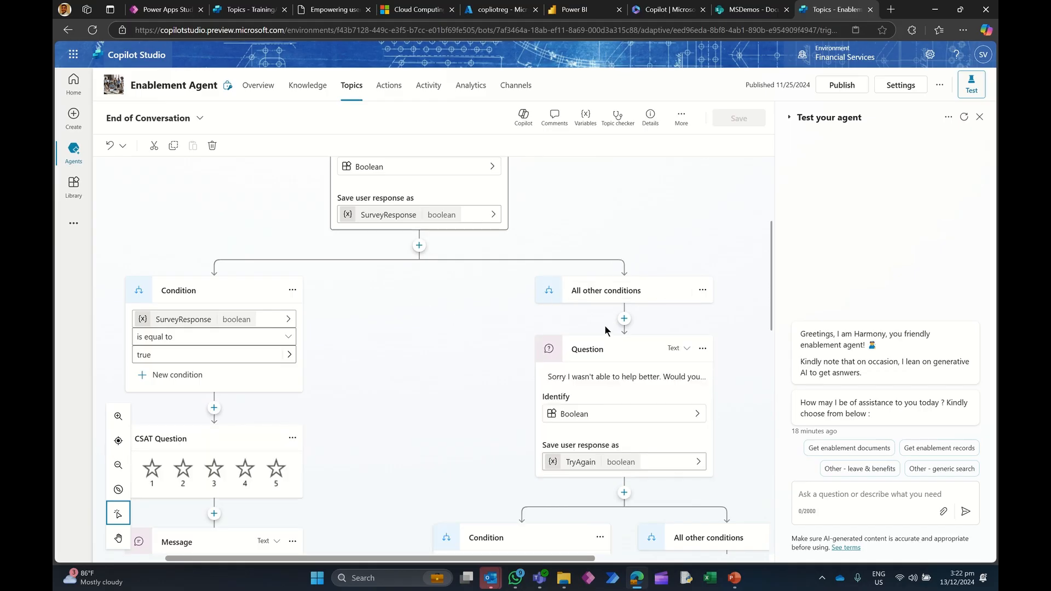
{"action": "scroll", "coordinate": [607, 331], "scroll_direction": "down", "scroll_amount": 2}
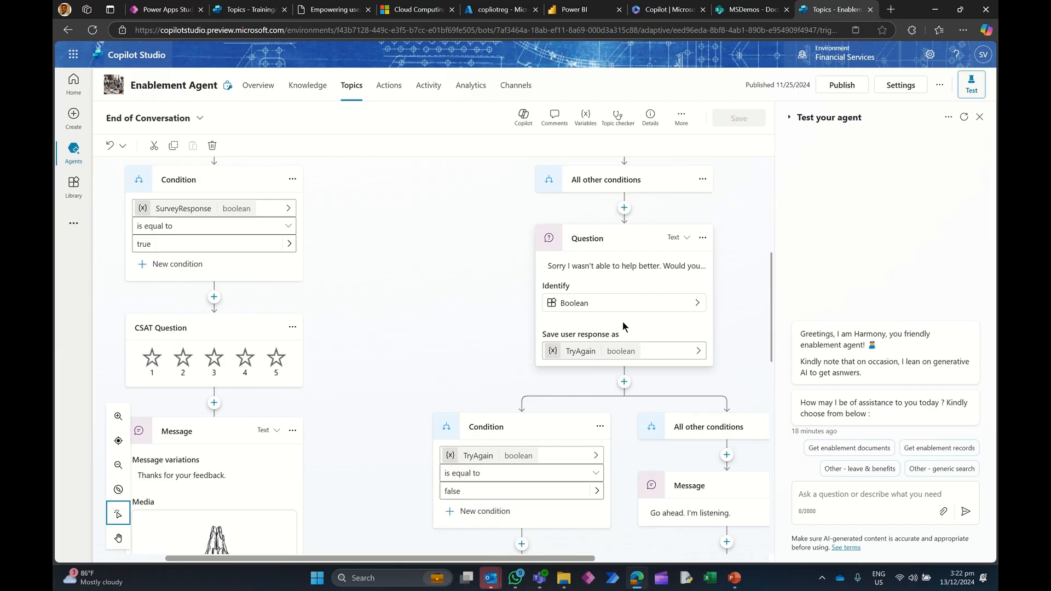
{"action": "left_click", "coordinate": [660, 266]}
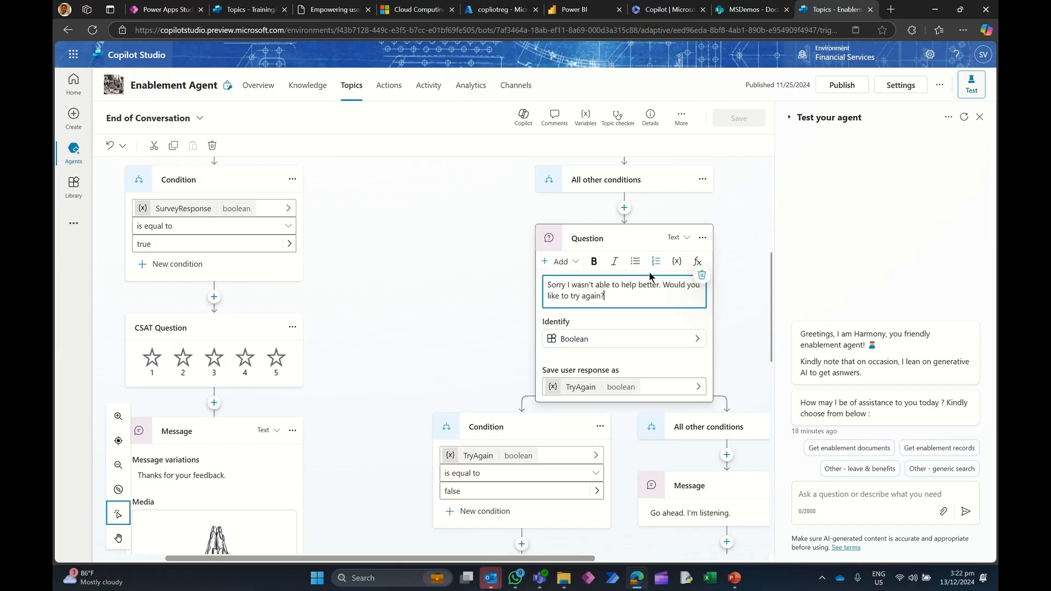
{"action": "scroll", "coordinate": [425, 317], "scroll_direction": "down", "scroll_amount": 3}
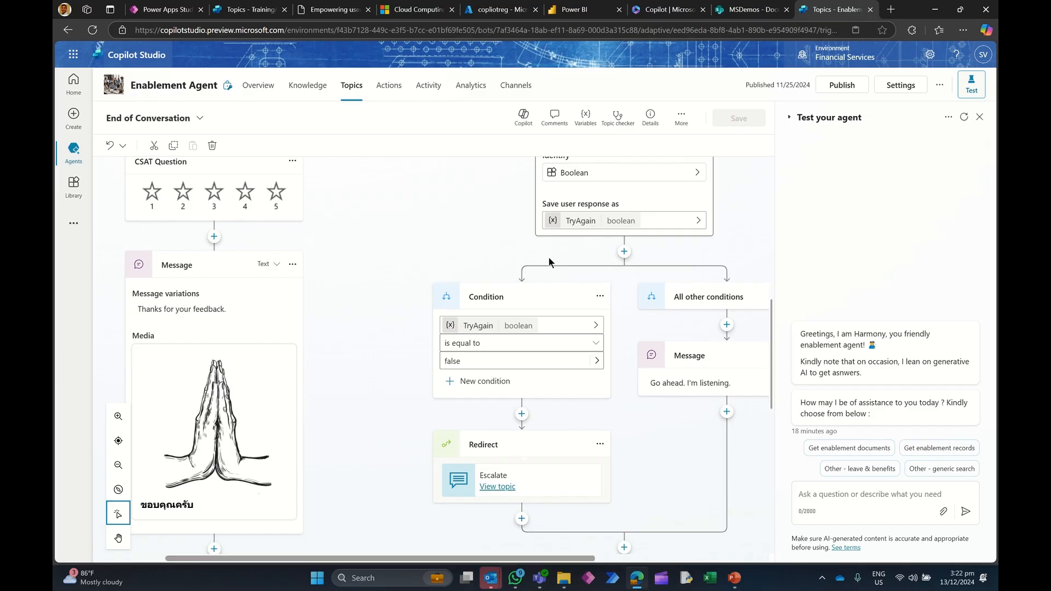
{"action": "left_click", "coordinate": [252, 10]}
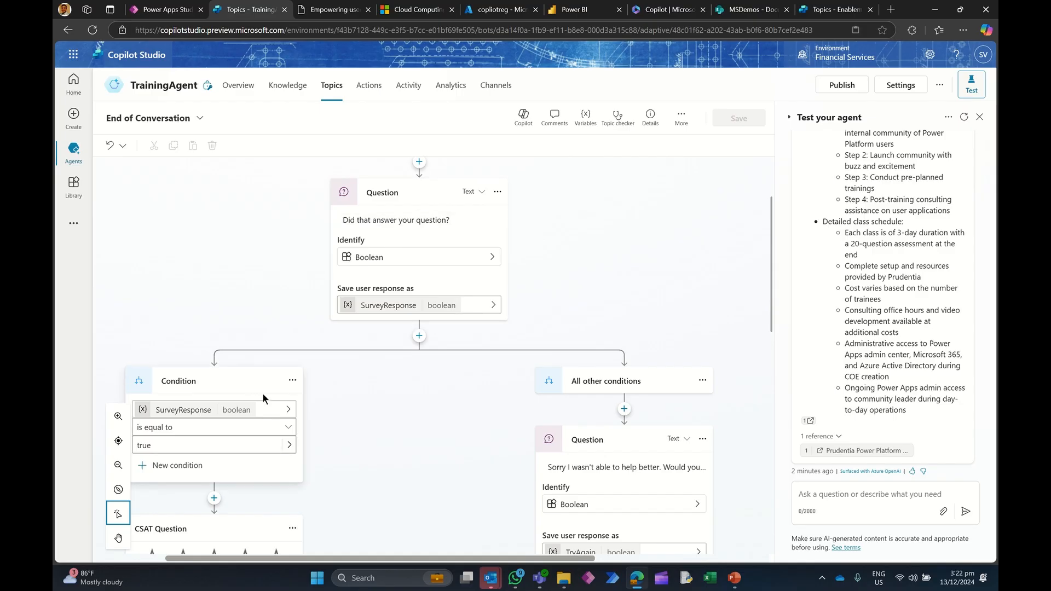
{"action": "scroll", "coordinate": [418, 357], "scroll_direction": "up", "scroll_amount": 2}
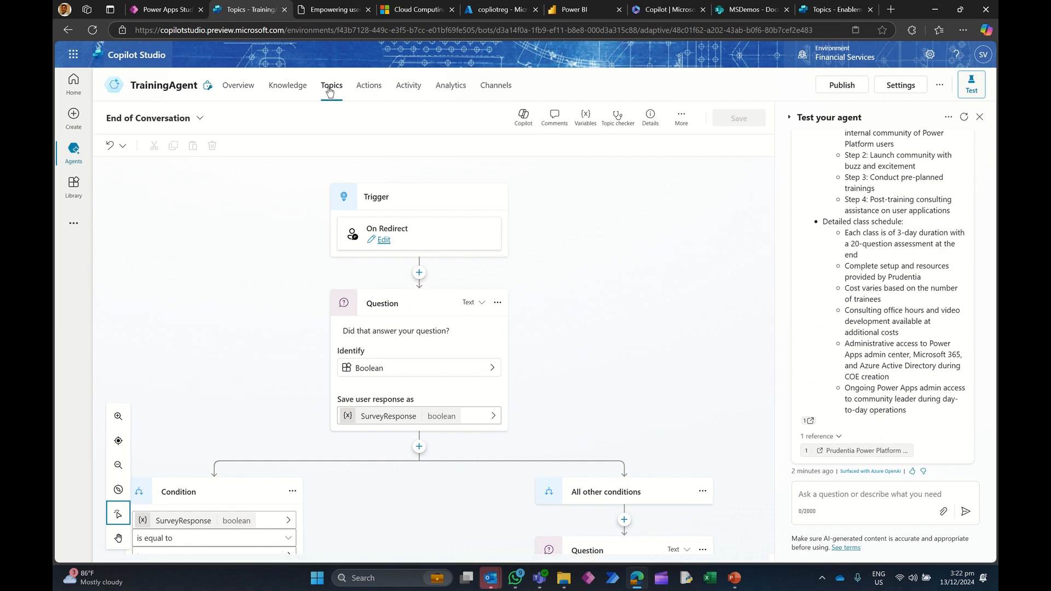
{"action": "left_click", "coordinate": [831, 10]}
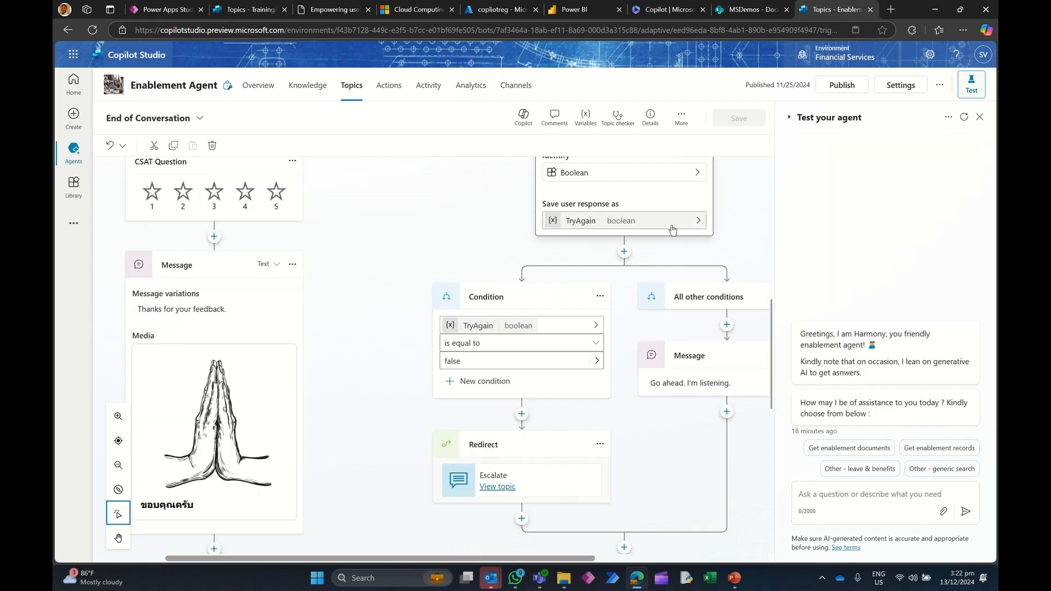
{"action": "scroll", "coordinate": [648, 260], "scroll_direction": "up", "scroll_amount": 5}
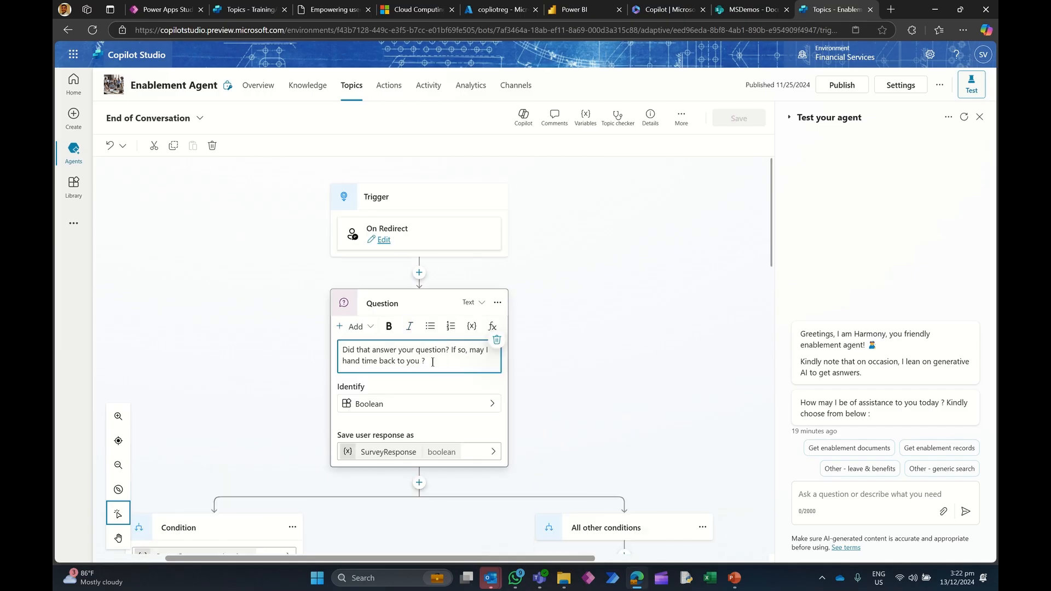
Step: Copy Enablement Agent's question text and paste it over TrainingAgent's: Did that answer your question? If so, may I hand time back to you ?
{"action": "left_click_drag", "start_coordinate": [431, 363], "coordinate": [370, 351]}
{"action": "left_click", "coordinate": [297, 339]}
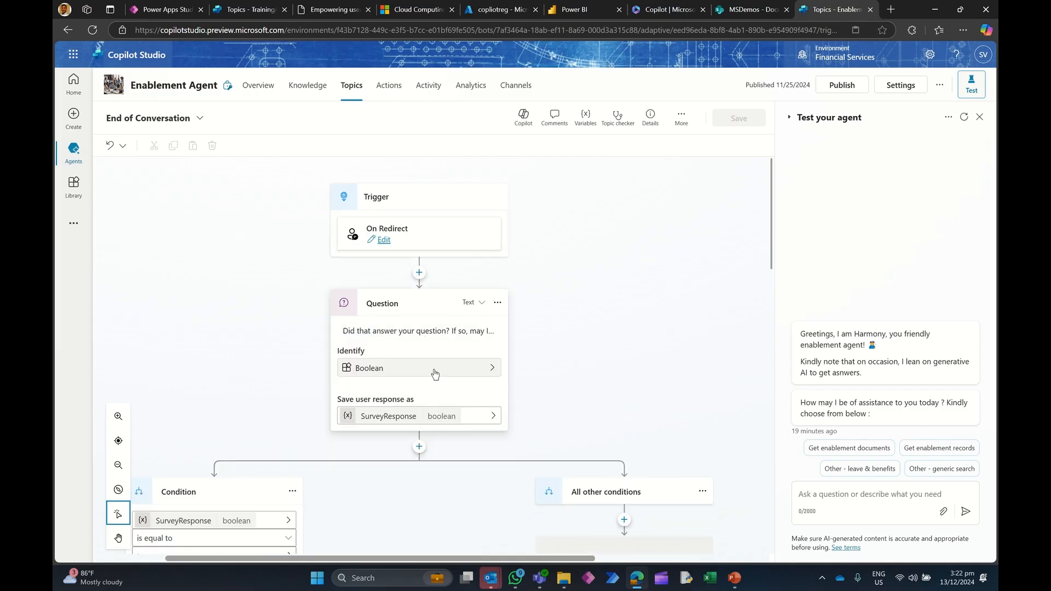
{"action": "left_click", "coordinate": [407, 332]}
{"action": "left_click_drag", "start_coordinate": [425, 361], "coordinate": [341, 351]}
{"action": "key", "text": "ctrl+c"}
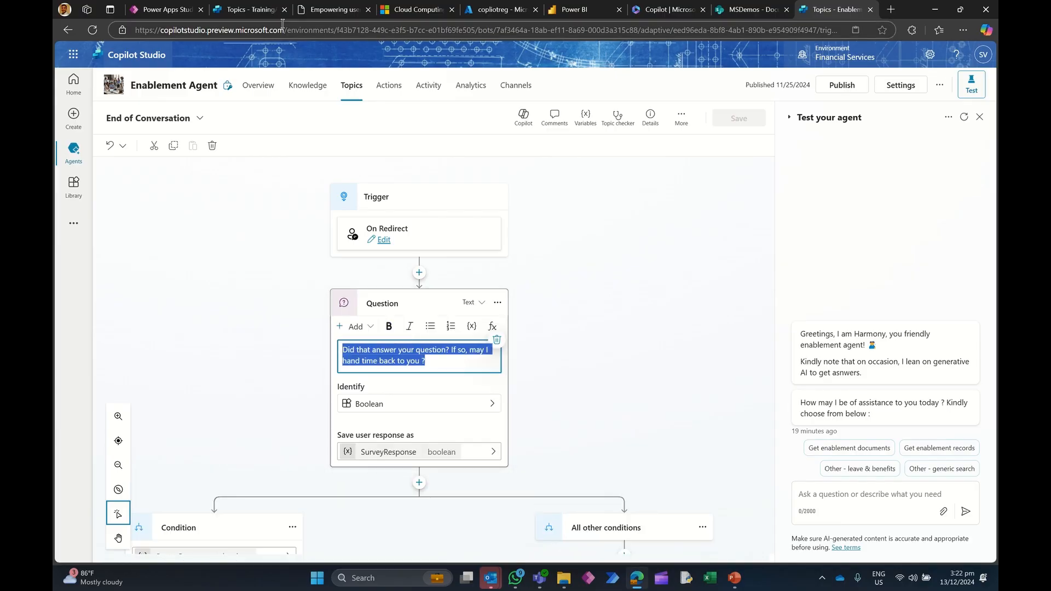
{"action": "left_click", "coordinate": [250, 9]}
{"action": "left_click", "coordinate": [418, 344]}
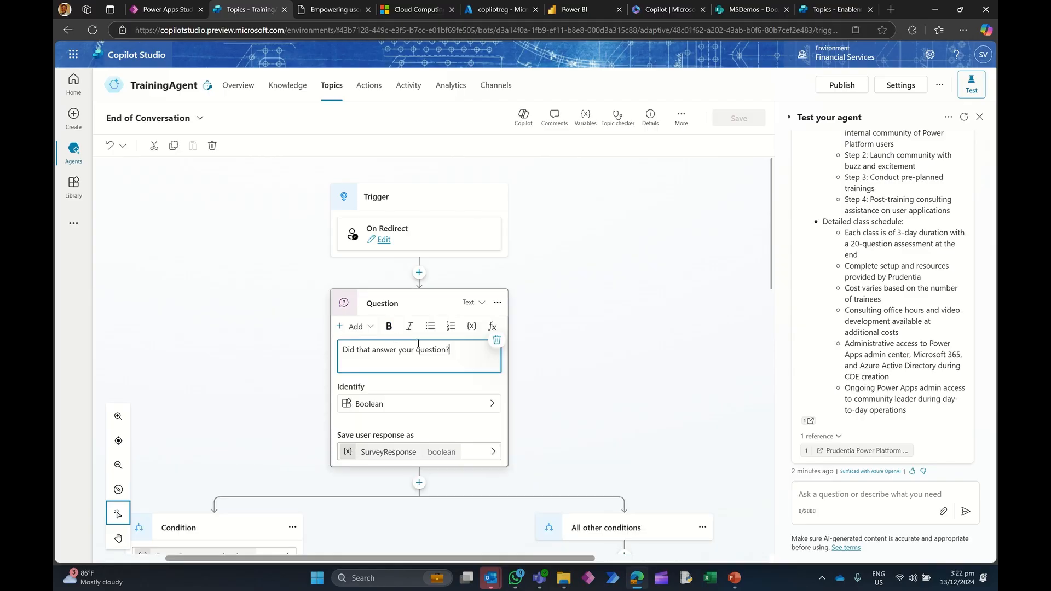
{"action": "left_click_drag", "start_coordinate": [450, 350], "coordinate": [339, 342]}
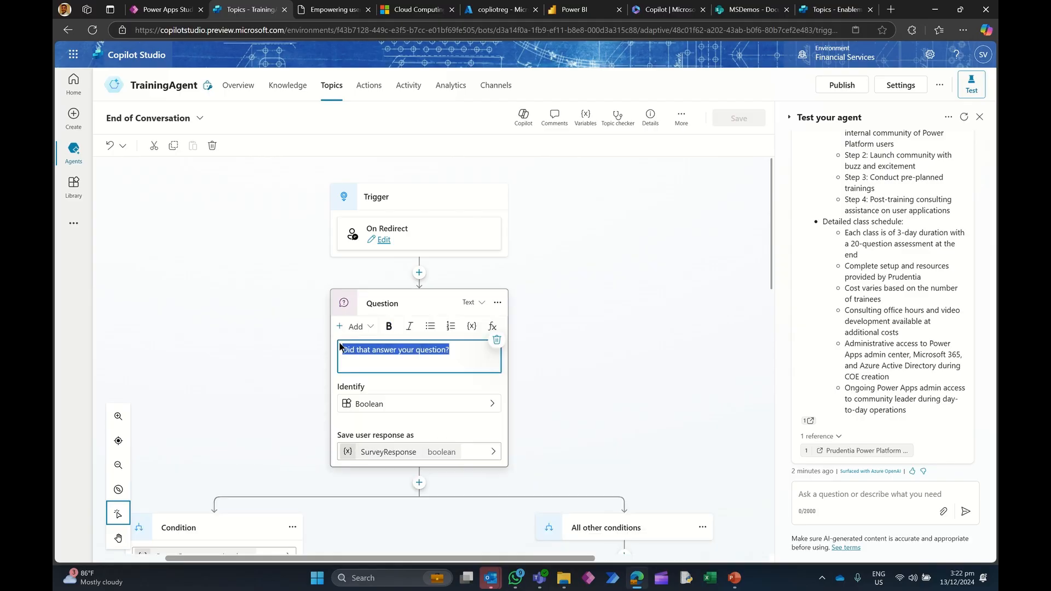
{"action": "key", "text": "ctrl+v"}
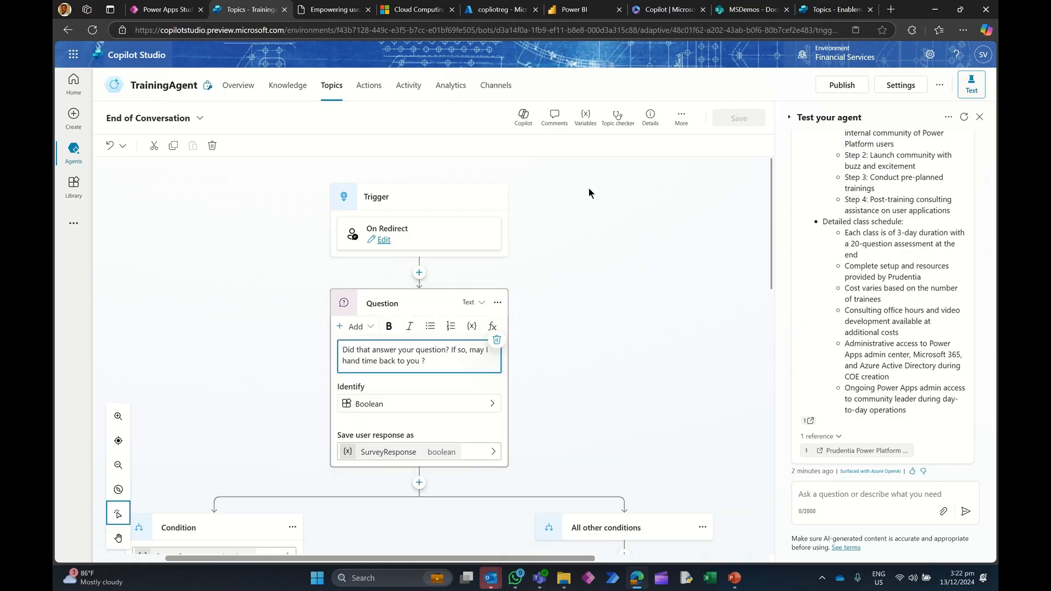
Step: Save the End of Conversation topic
{"action": "left_click", "coordinate": [709, 204]}
{"action": "left_click", "coordinate": [739, 118]}
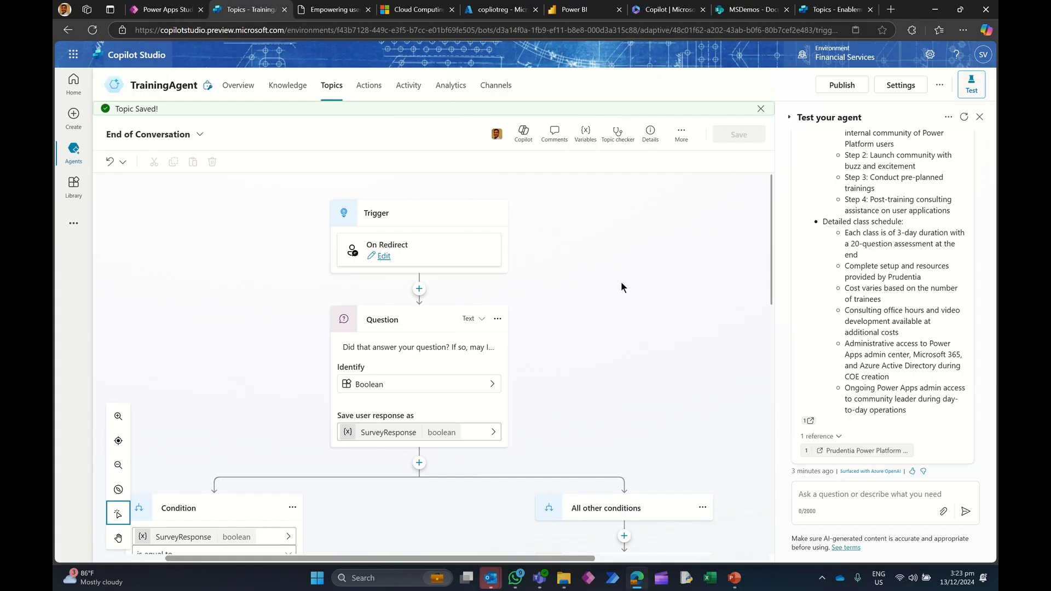
Step: In Topic_documents, add a redirect to the End of Conversation topic after the generative answers node and save
{"action": "left_click", "coordinate": [331, 85]}
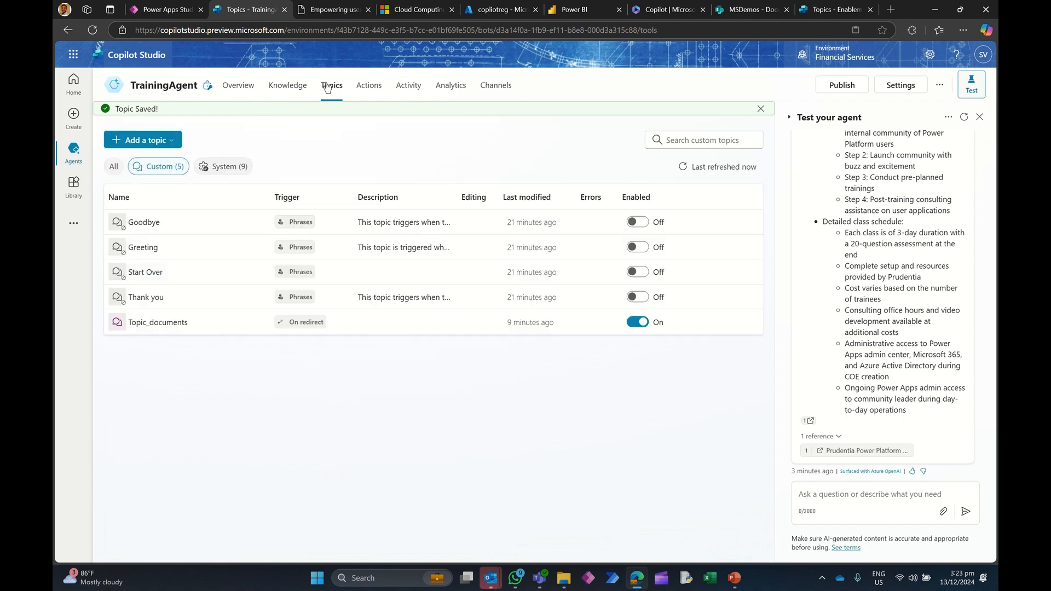
{"action": "left_click", "coordinate": [223, 166]}
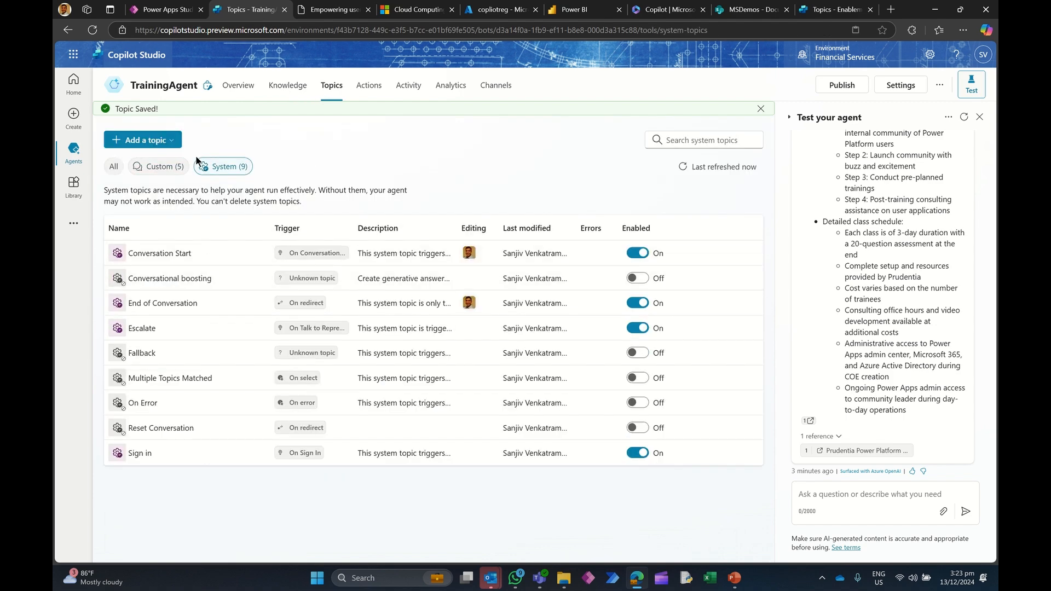
{"action": "left_click", "coordinate": [149, 172]}
{"action": "left_click", "coordinate": [147, 305]}
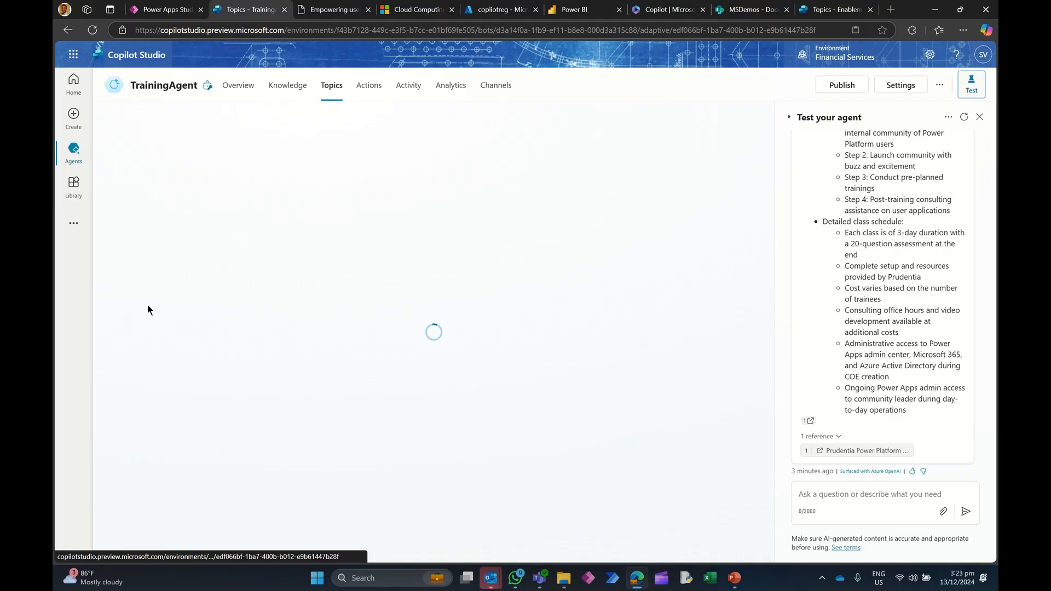
{"action": "scroll", "coordinate": [380, 343], "scroll_direction": "down", "scroll_amount": 2}
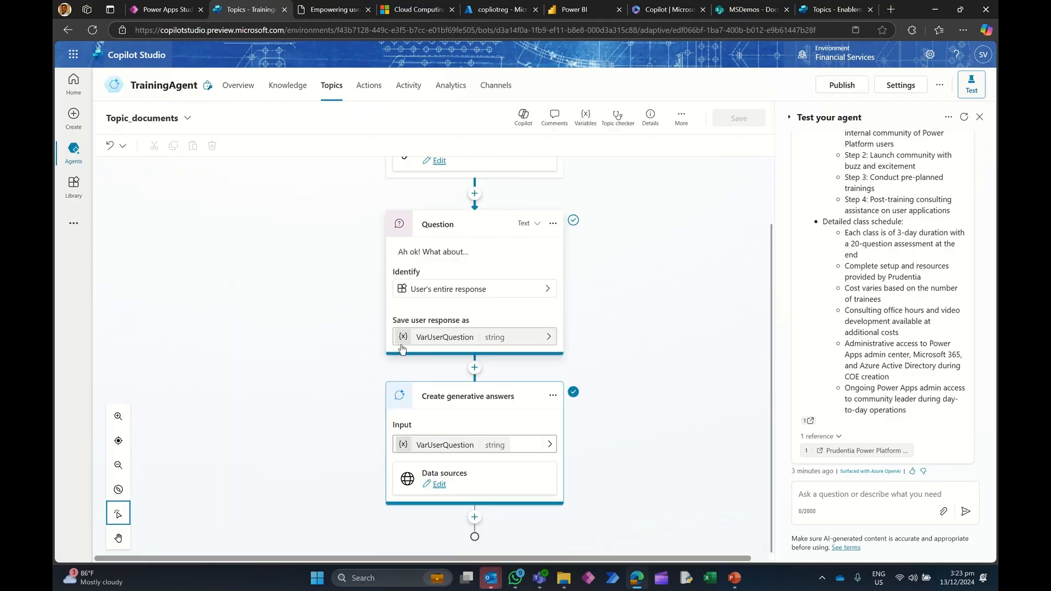
{"action": "left_click", "coordinate": [471, 510]}
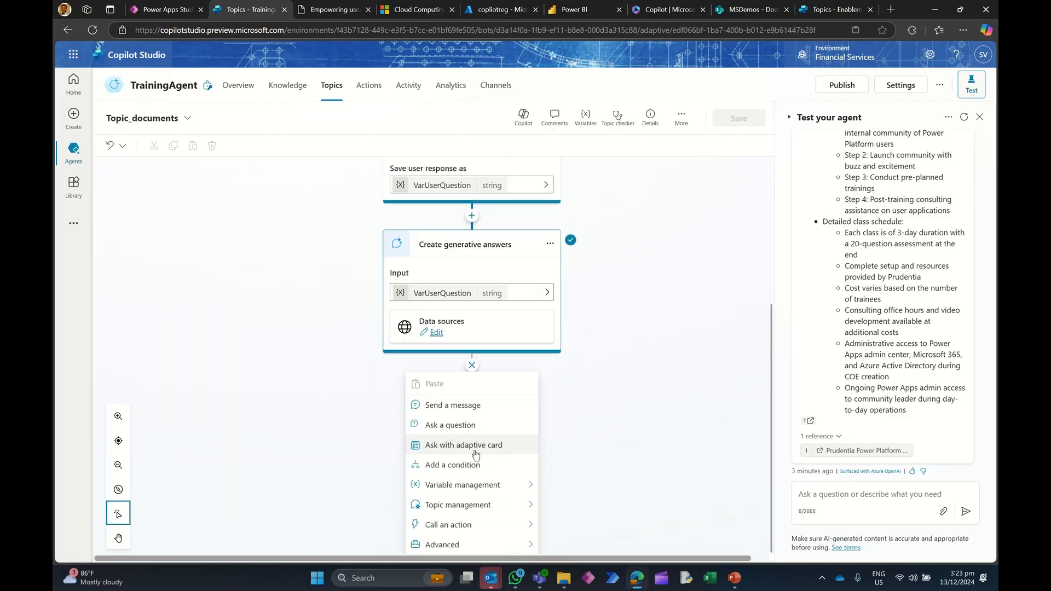
{"action": "left_click", "coordinate": [479, 510]}
{"action": "left_click", "coordinate": [604, 453]}
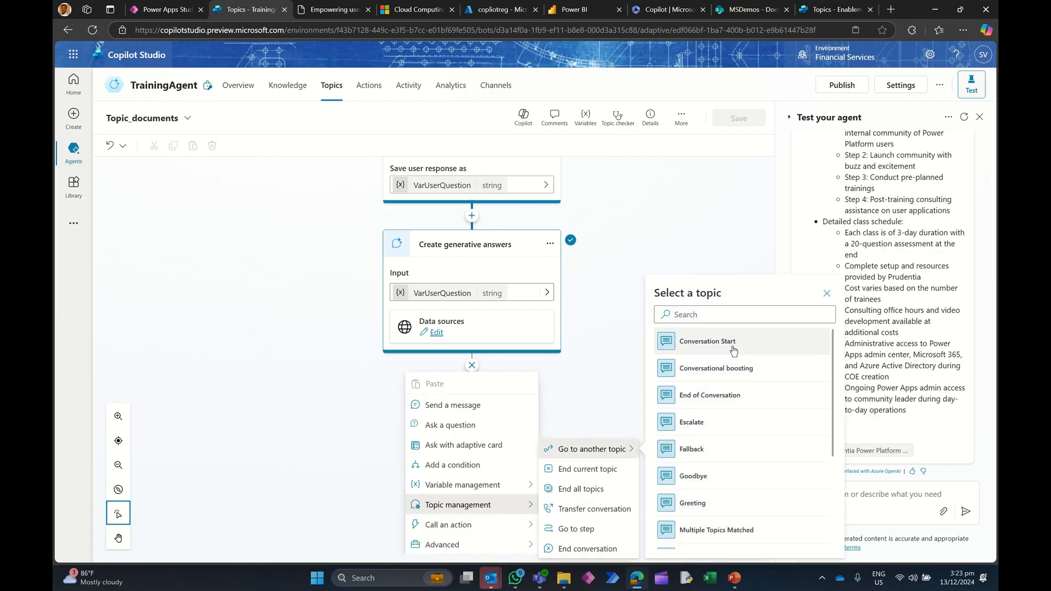
{"action": "left_click", "coordinate": [713, 398]}
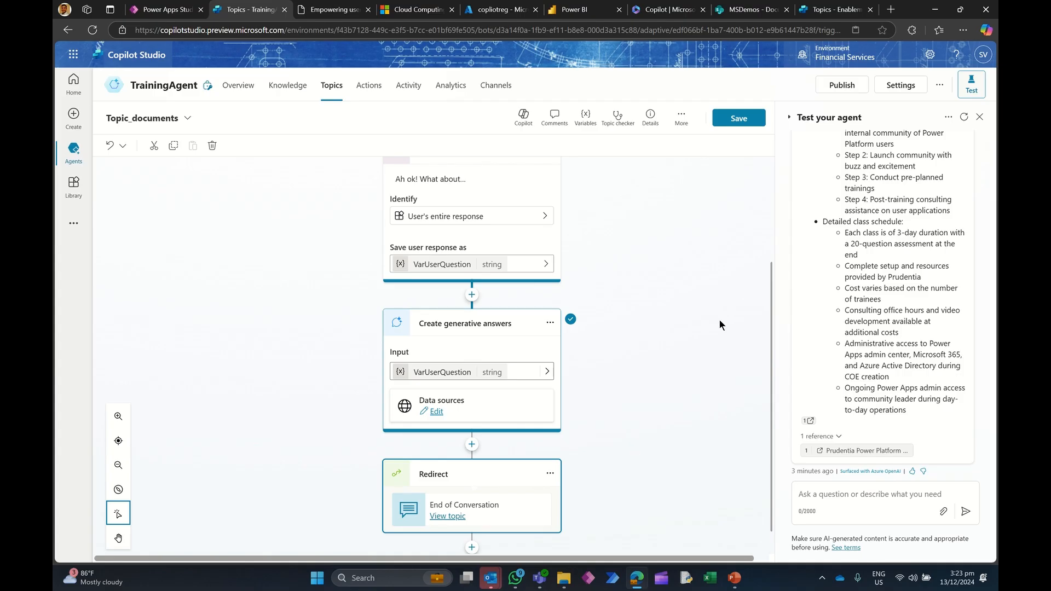
{"action": "left_click", "coordinate": [732, 119]}
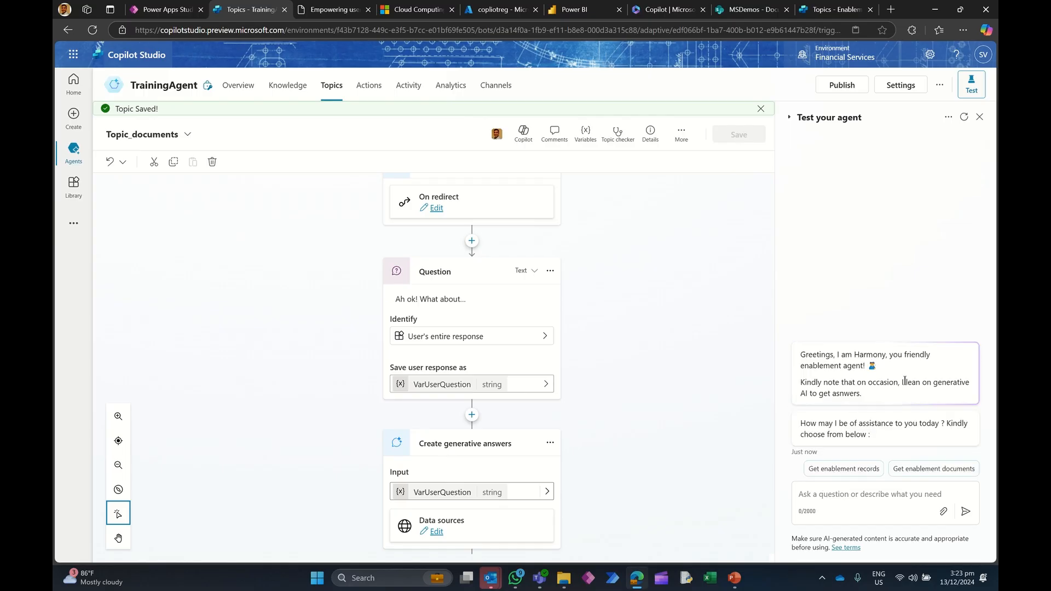
Step: In the test chat, choose Get enablement documents and ask: Give me a summary of the Power Platform enablement program
{"action": "left_click", "coordinate": [930, 469]}
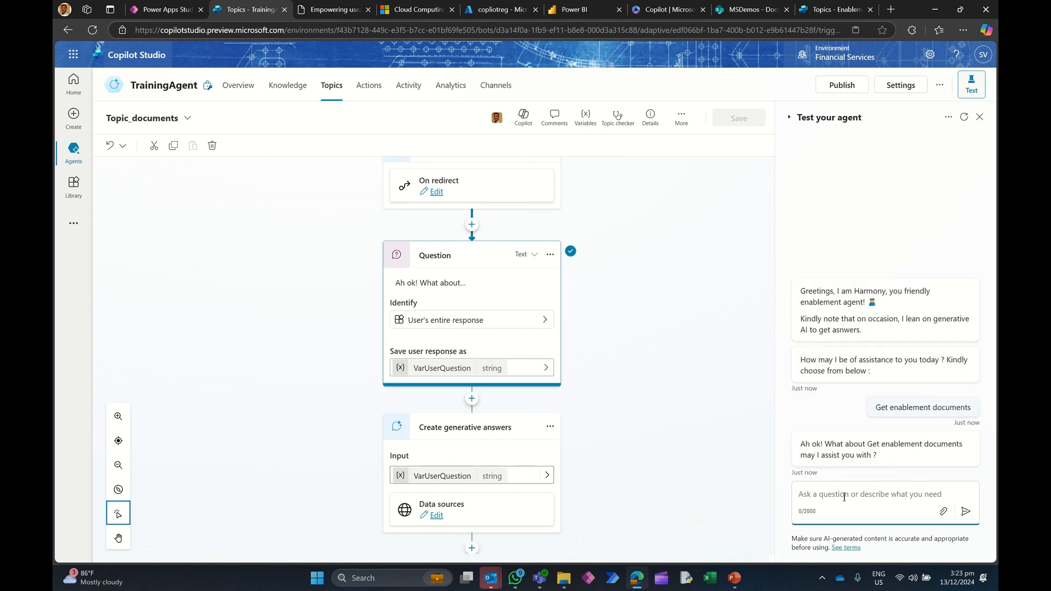
{"action": "type", "text": "Give me a summa"}
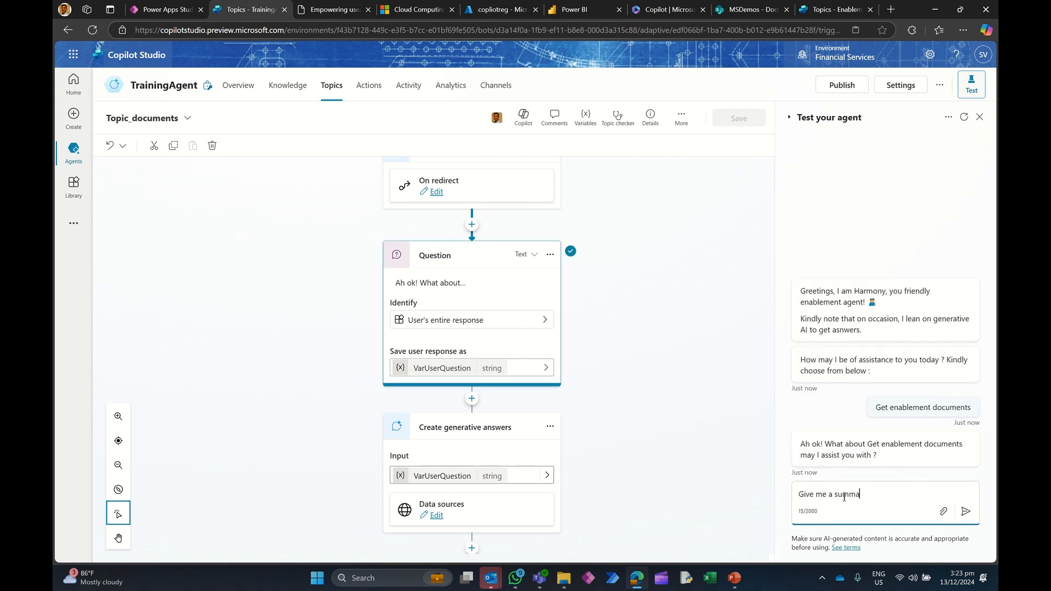
{"action": "type", "text": "ry of the Power Platform enablement program"}
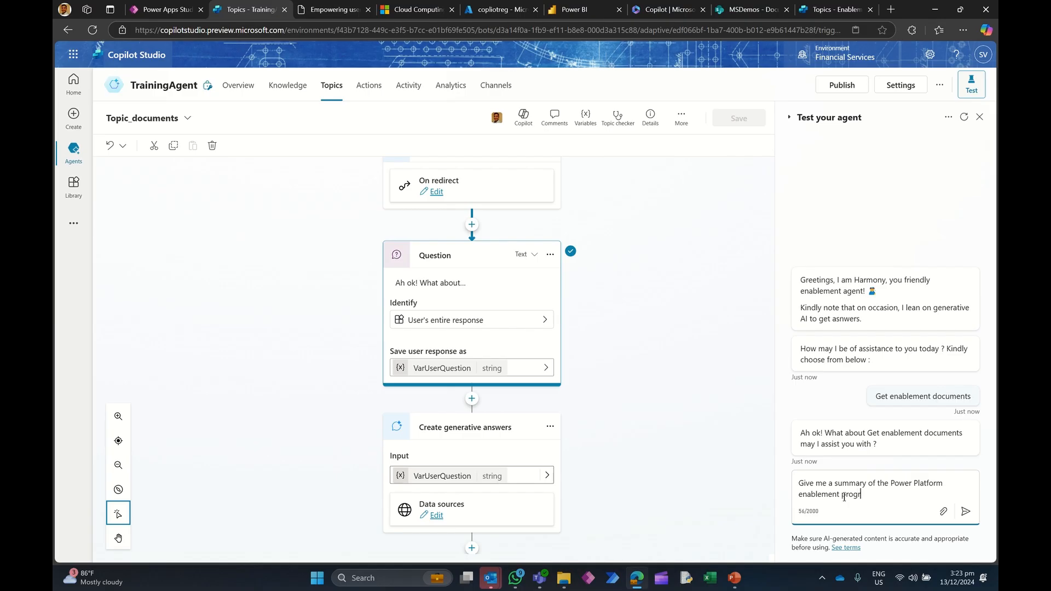
{"action": "left_click", "coordinate": [963, 517]}
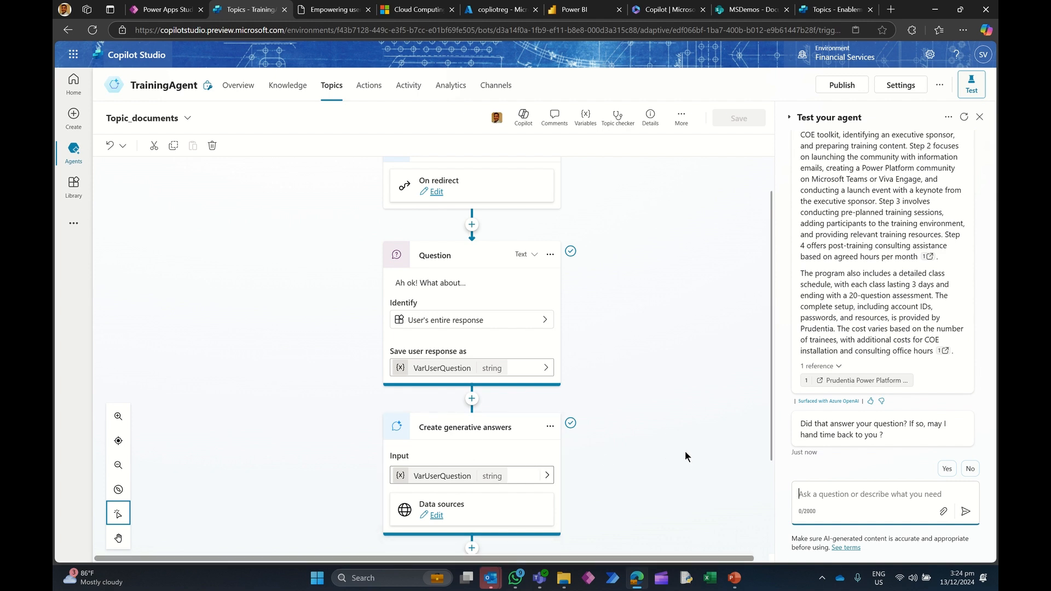
Step: Answer the test chat's end-of-conversation prompts with Yes, a 5-star rating, then No
{"action": "scroll", "coordinate": [684, 451], "scroll_direction": "down", "scroll_amount": 3}
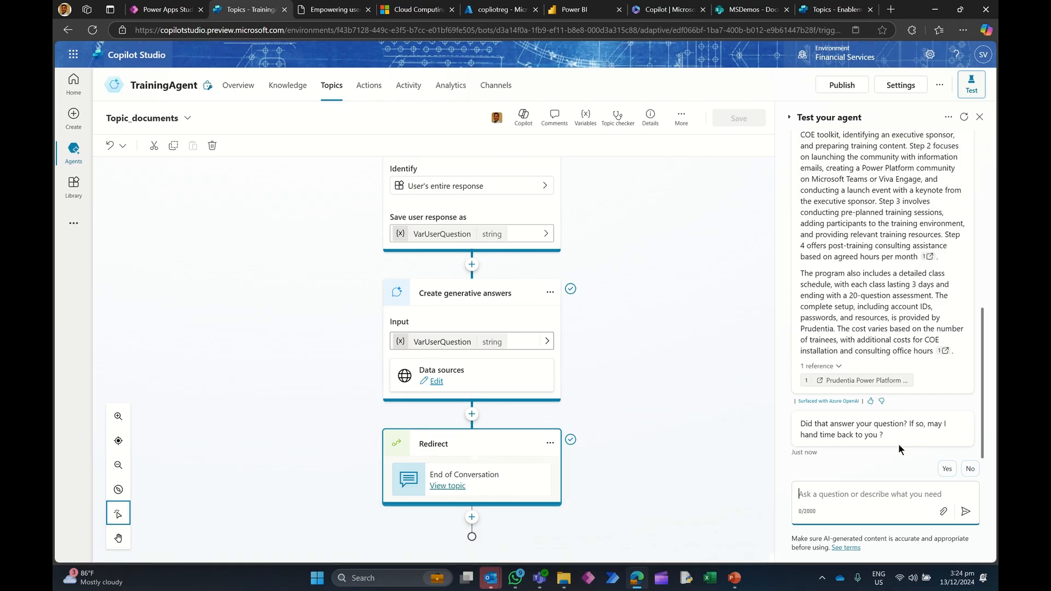
{"action": "left_click", "coordinate": [946, 469]}
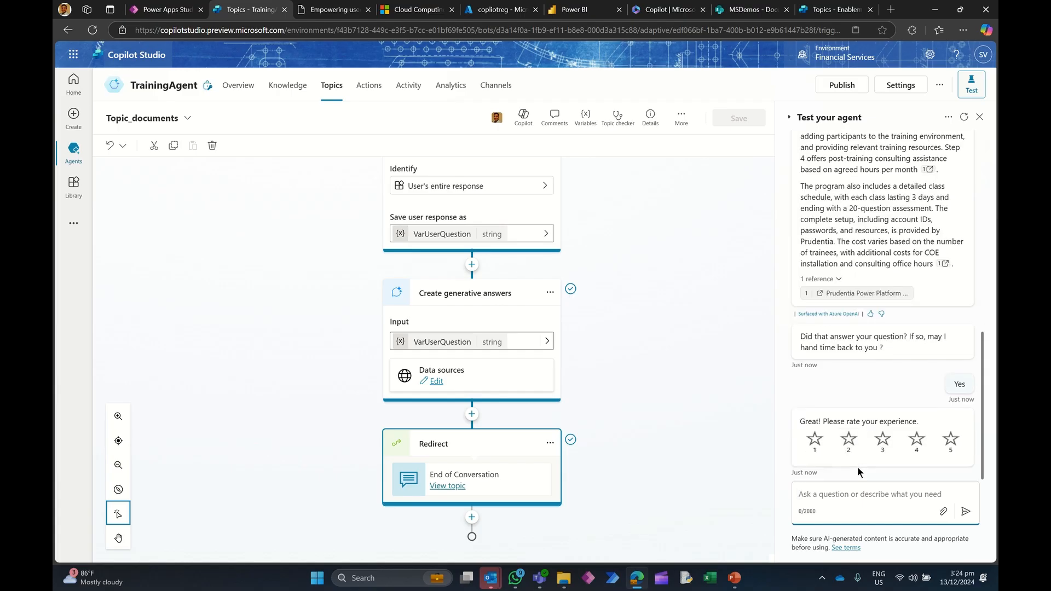
{"action": "left_click", "coordinate": [950, 441]}
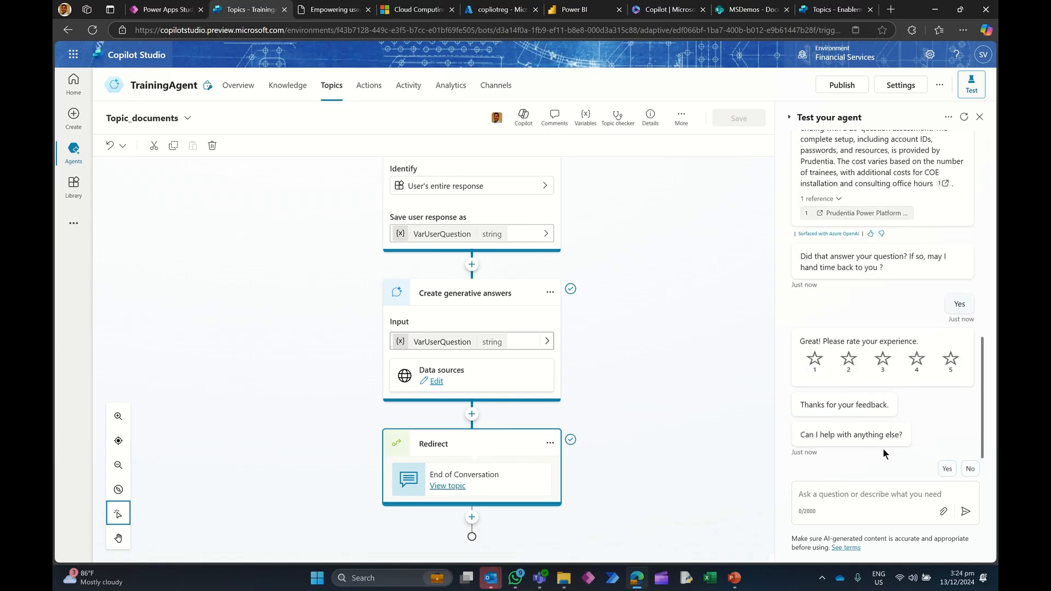
{"action": "left_click", "coordinate": [969, 469]}
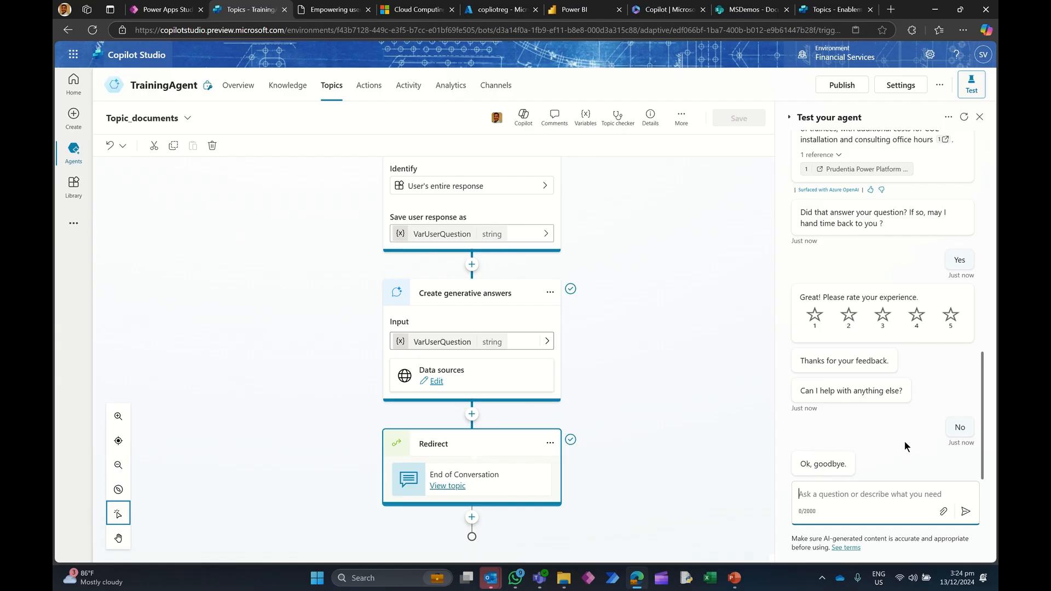
Step: Review the Conversation Start topic's branches and follow its redirect into Topic_documents
{"action": "left_click", "coordinate": [331, 88]}
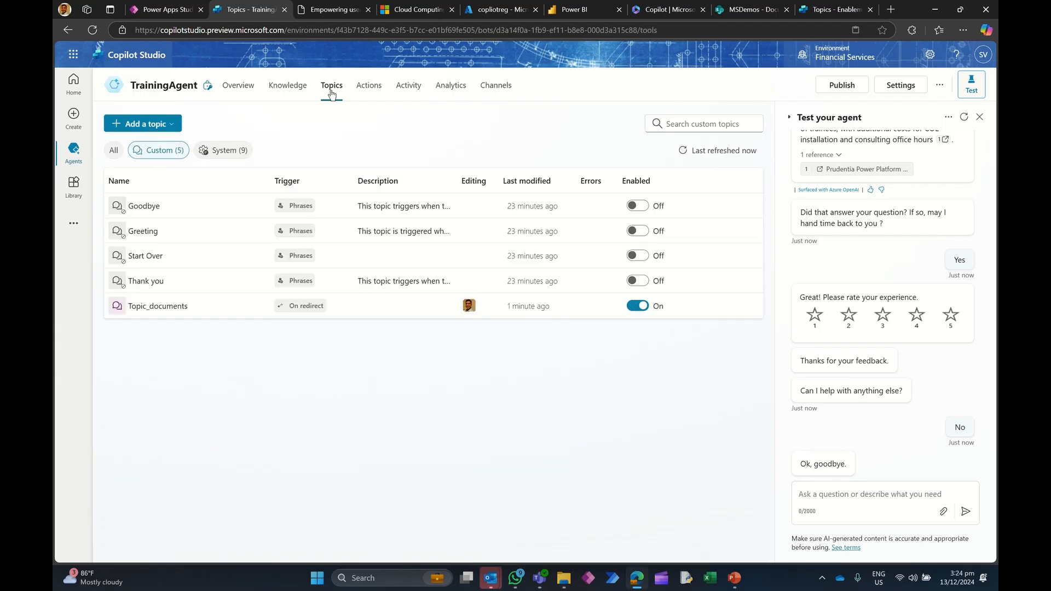
{"action": "left_click", "coordinate": [223, 150]}
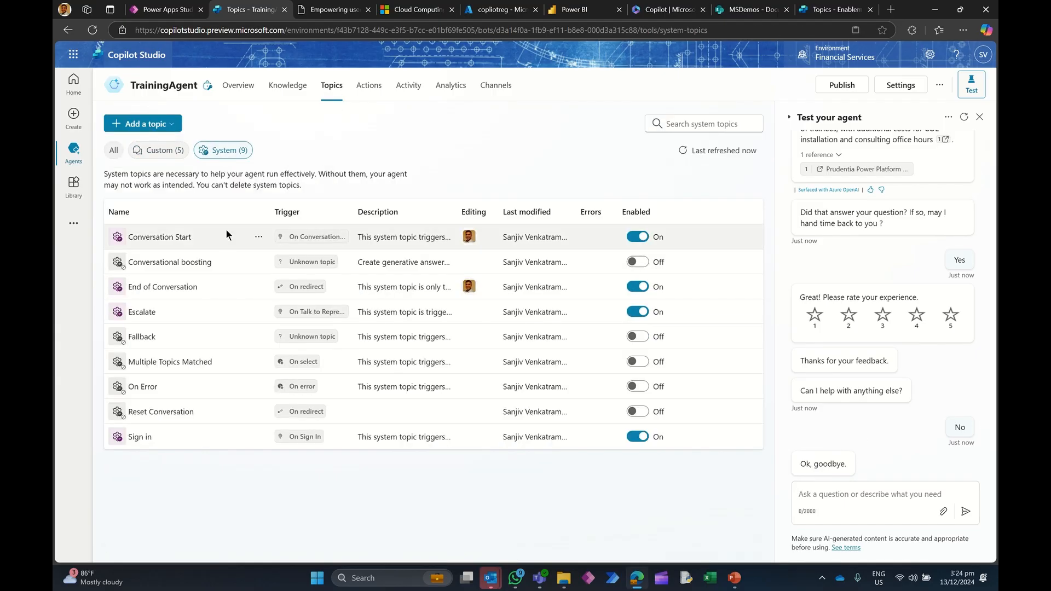
{"action": "left_click", "coordinate": [181, 242]}
{"action": "scroll", "coordinate": [499, 309], "scroll_direction": "down", "scroll_amount": 5}
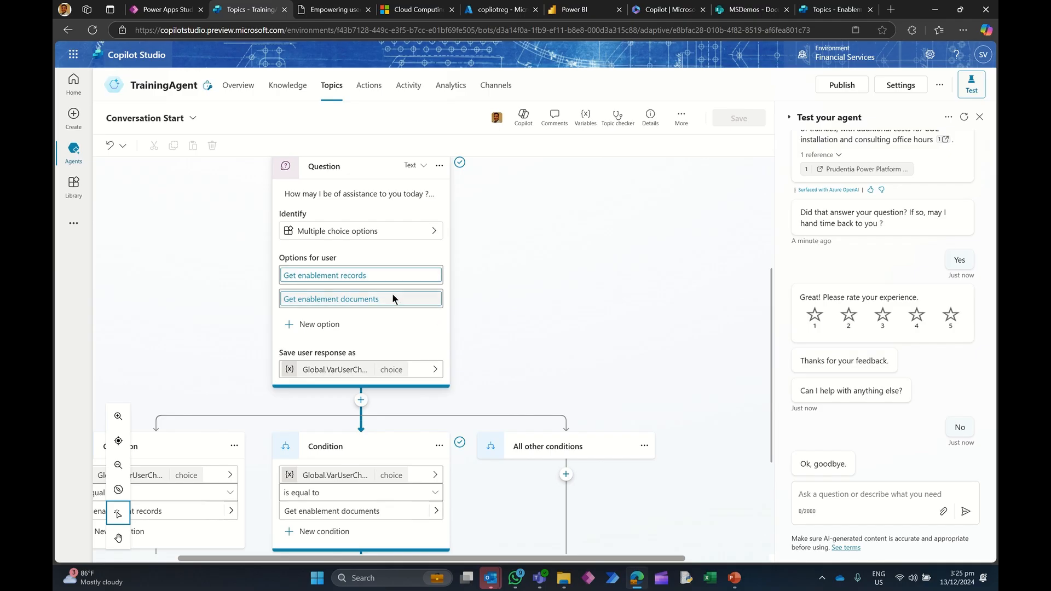
{"action": "scroll", "coordinate": [480, 317], "scroll_direction": "down", "scroll_amount": 3}
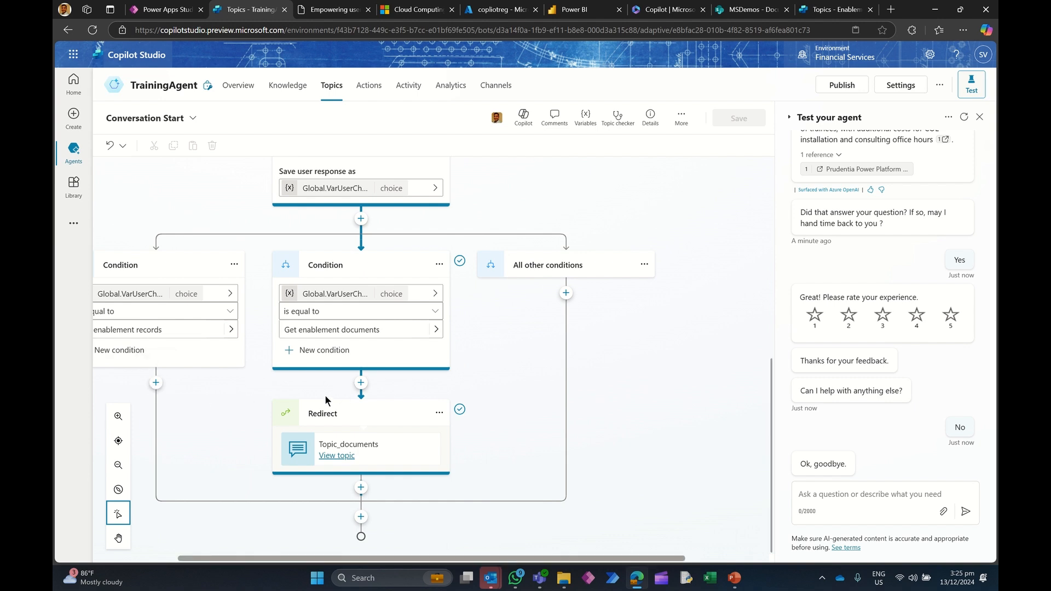
{"action": "scroll", "coordinate": [263, 324], "scroll_direction": "up", "scroll_amount": 3}
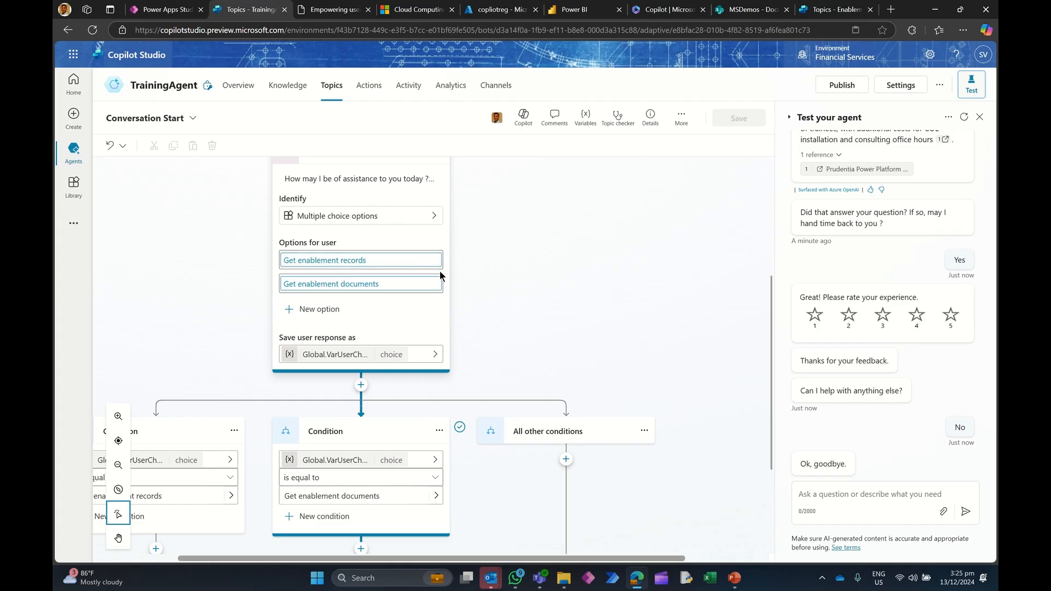
{"action": "scroll", "coordinate": [480, 271], "scroll_direction": "down", "scroll_amount": 4}
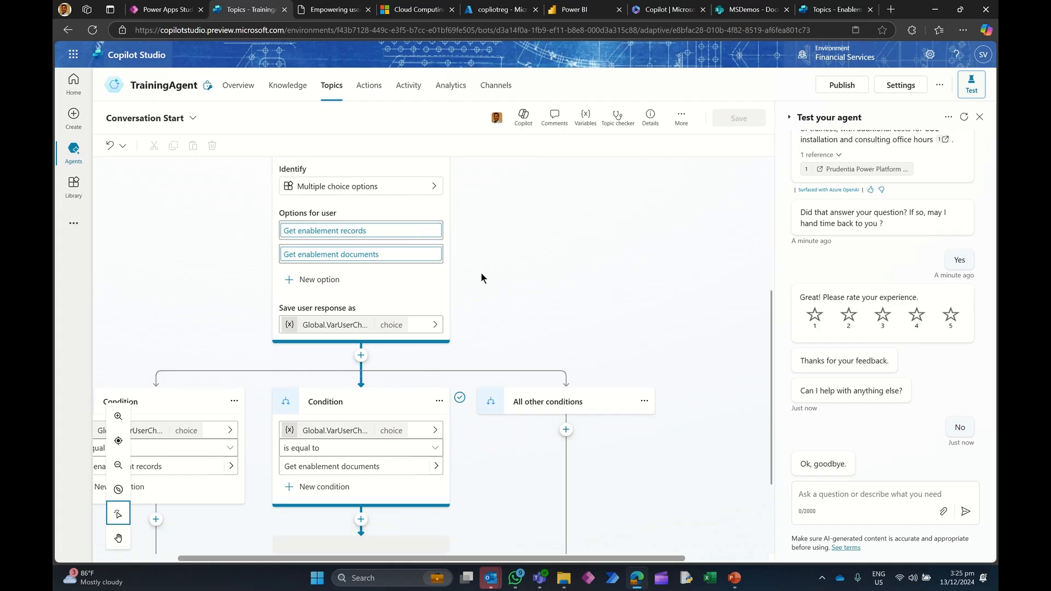
{"action": "left_click", "coordinate": [340, 454]}
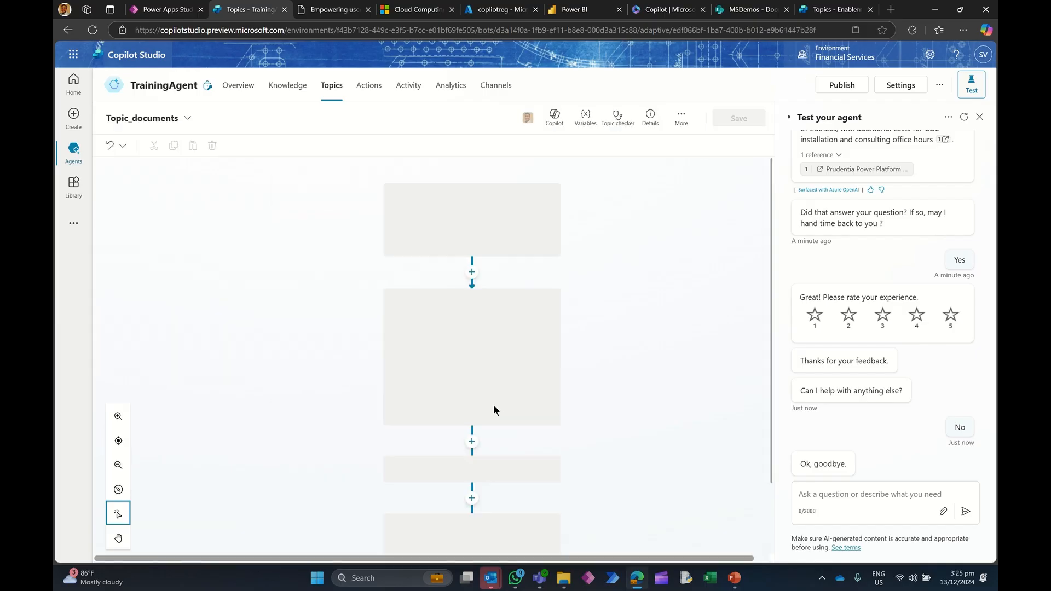
{"action": "scroll", "coordinate": [598, 308], "scroll_direction": "down", "scroll_amount": 3}
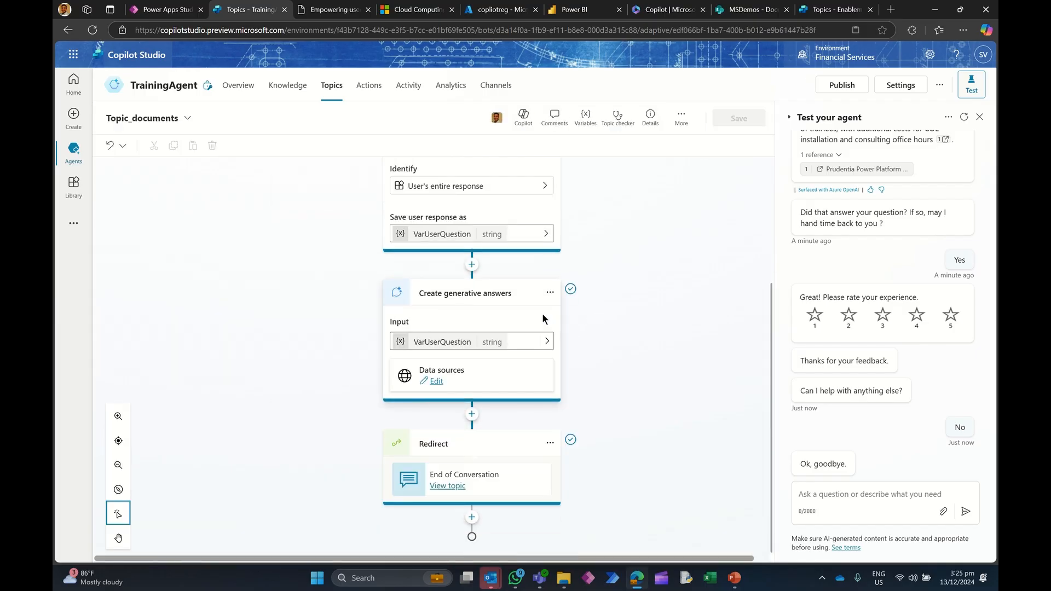
{"action": "scroll", "coordinate": [514, 290], "scroll_direction": "up", "scroll_amount": 3}
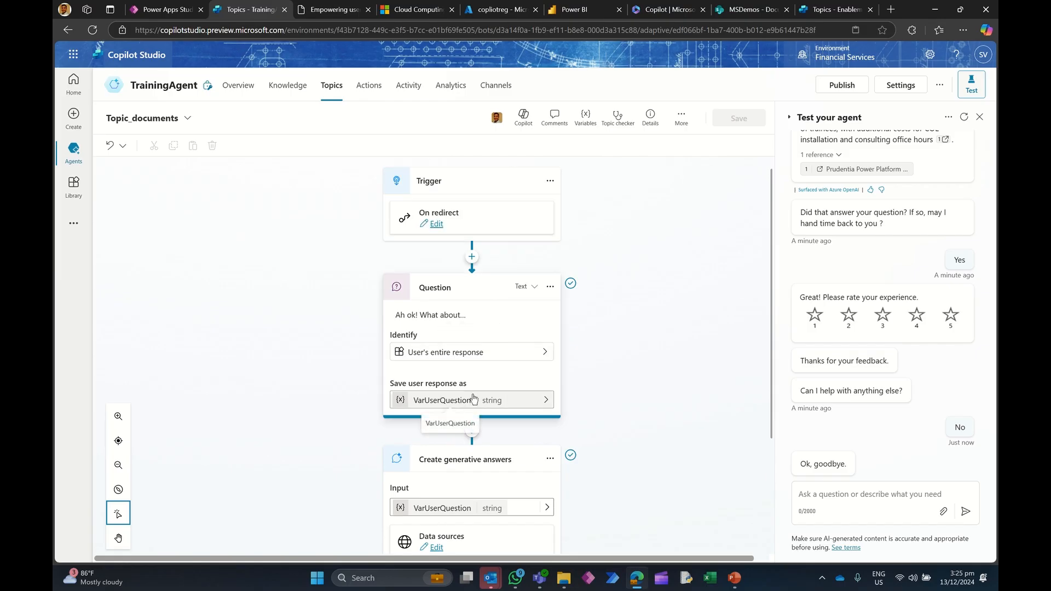
{"action": "scroll", "coordinate": [520, 368], "scroll_direction": "down", "scroll_amount": 3}
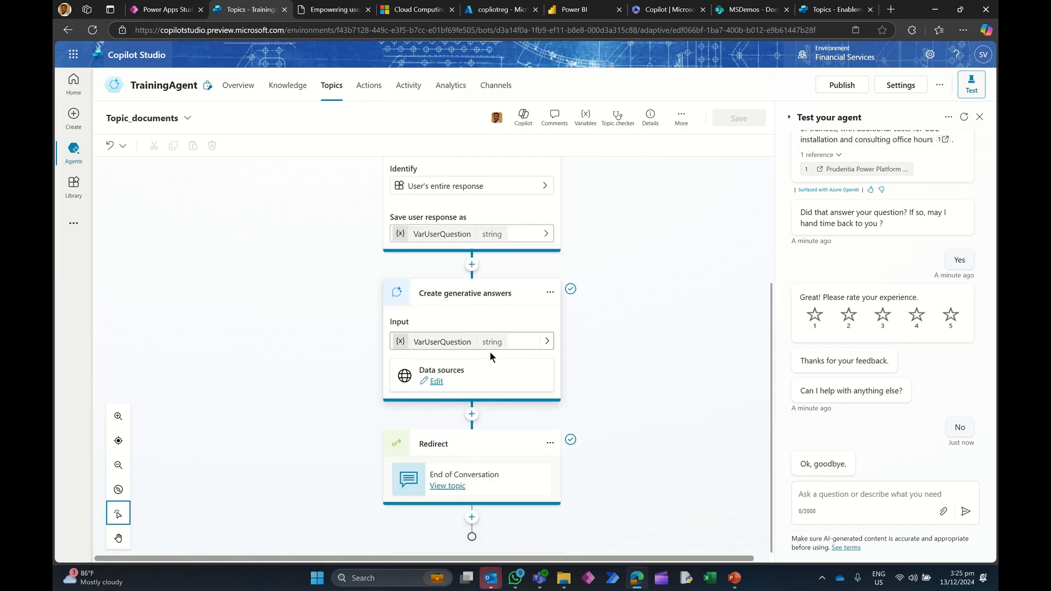
Step: Review the generative answers node's knowledge sources and the topic management options for a node after it
{"action": "left_click", "coordinate": [436, 381]}
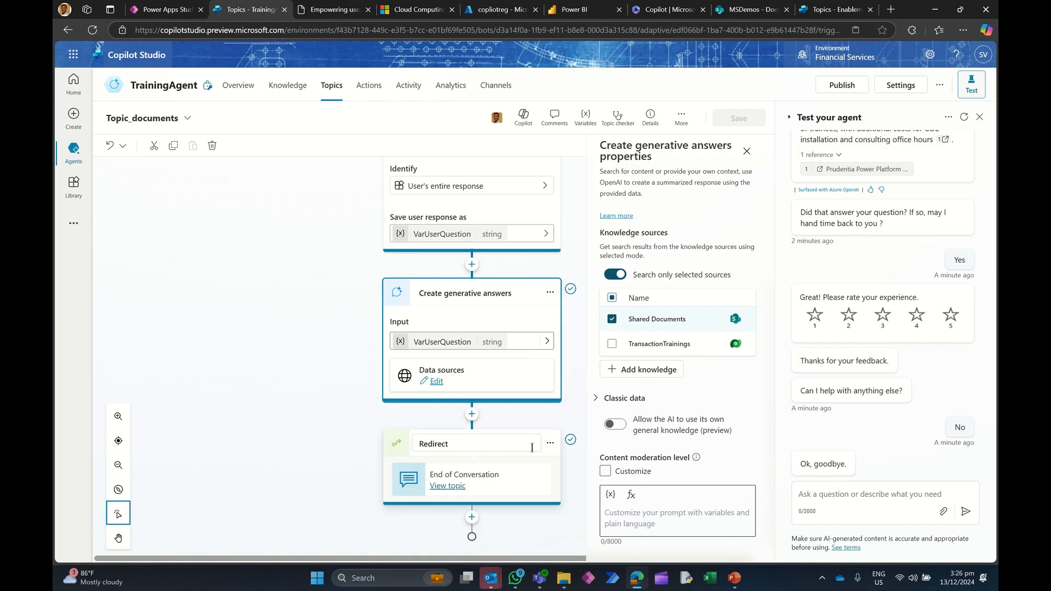
{"action": "left_click", "coordinate": [470, 414]}
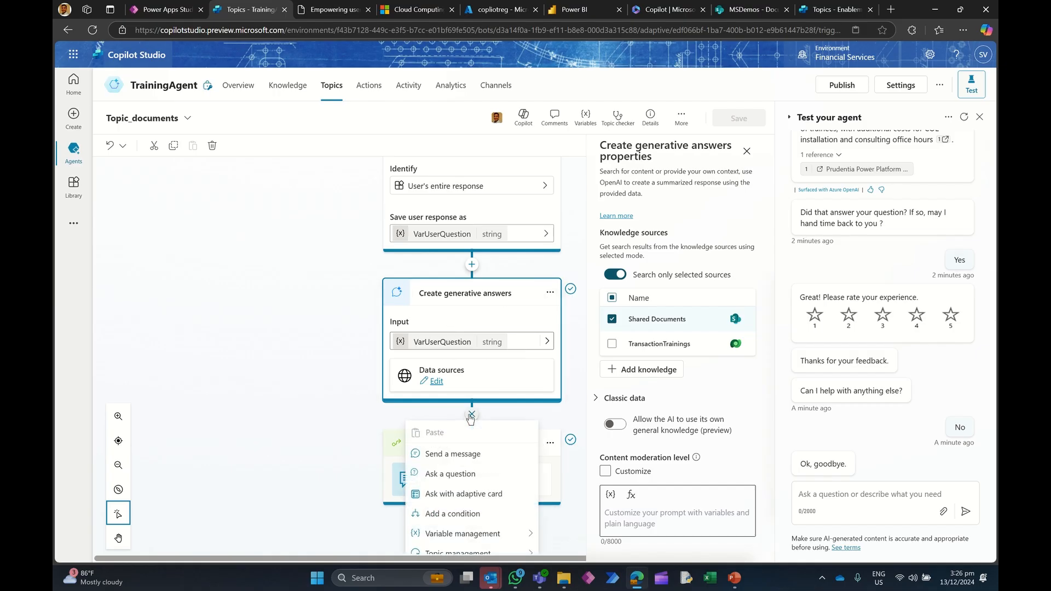
{"action": "scroll", "coordinate": [471, 417], "scroll_direction": "down", "scroll_amount": 1}
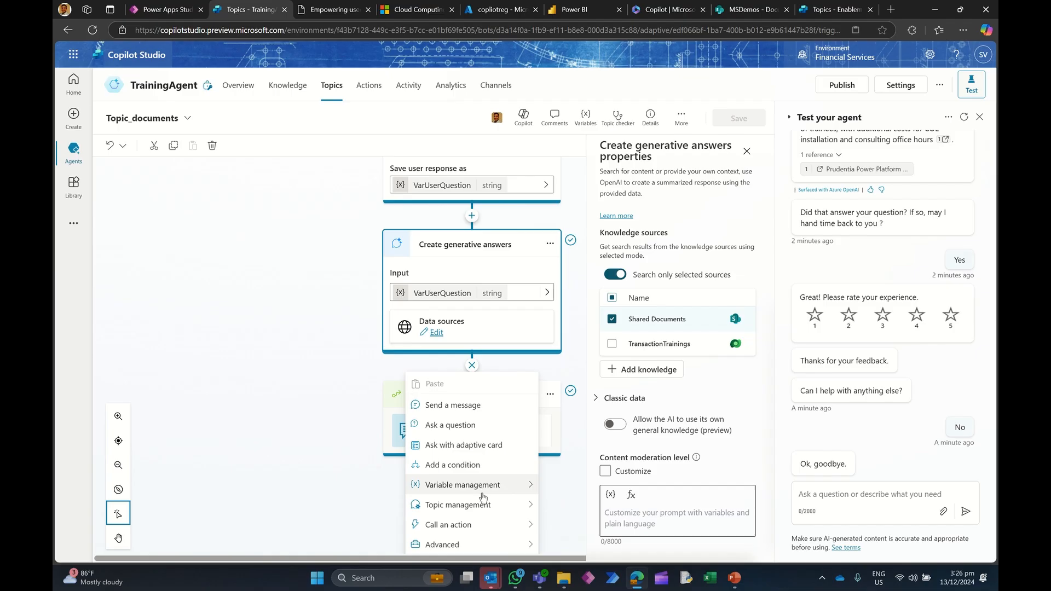
{"action": "mouse_move", "coordinate": [482, 505]}
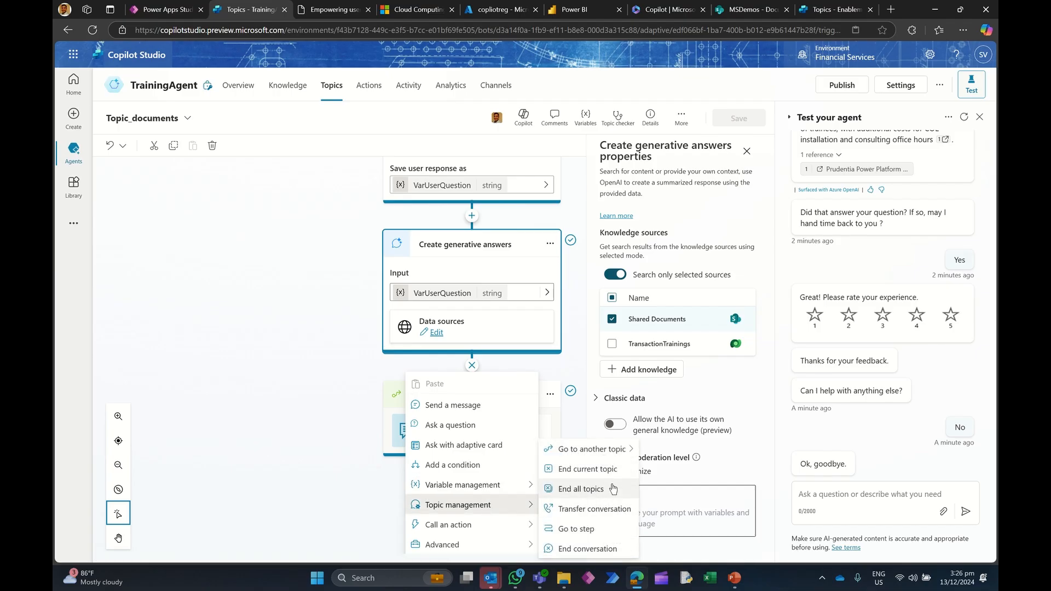
{"action": "mouse_move", "coordinate": [613, 455]}
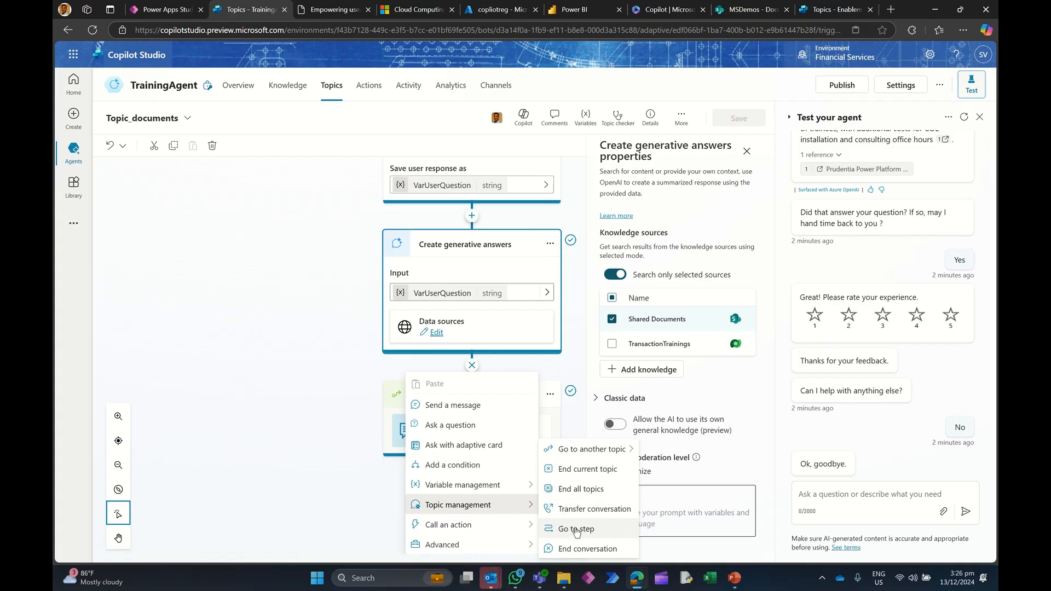
{"action": "scroll", "coordinate": [445, 307], "scroll_direction": "up", "scroll_amount": 5}
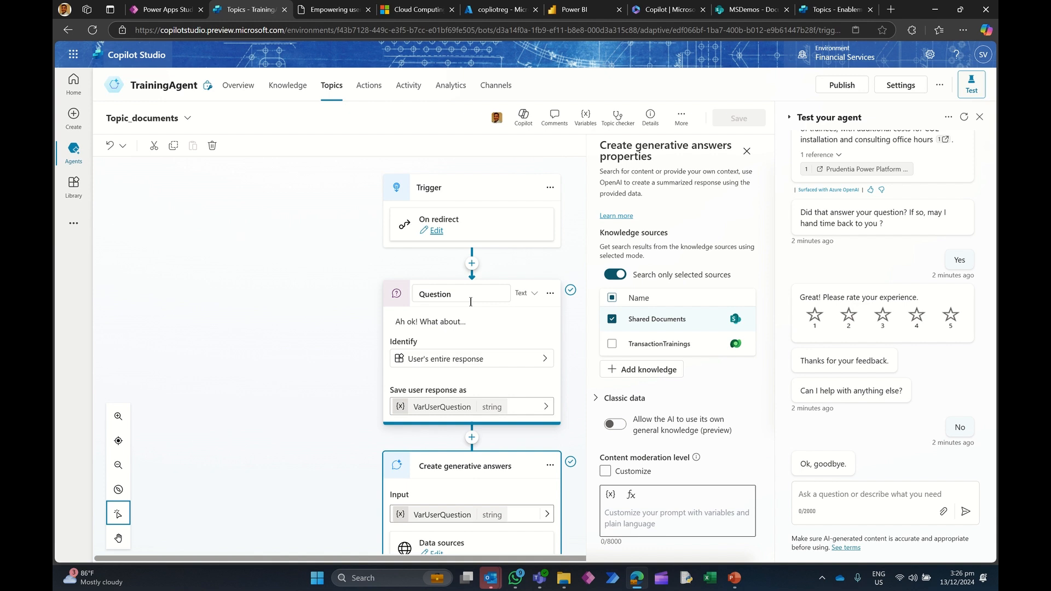
{"action": "left_click", "coordinate": [330, 290]}
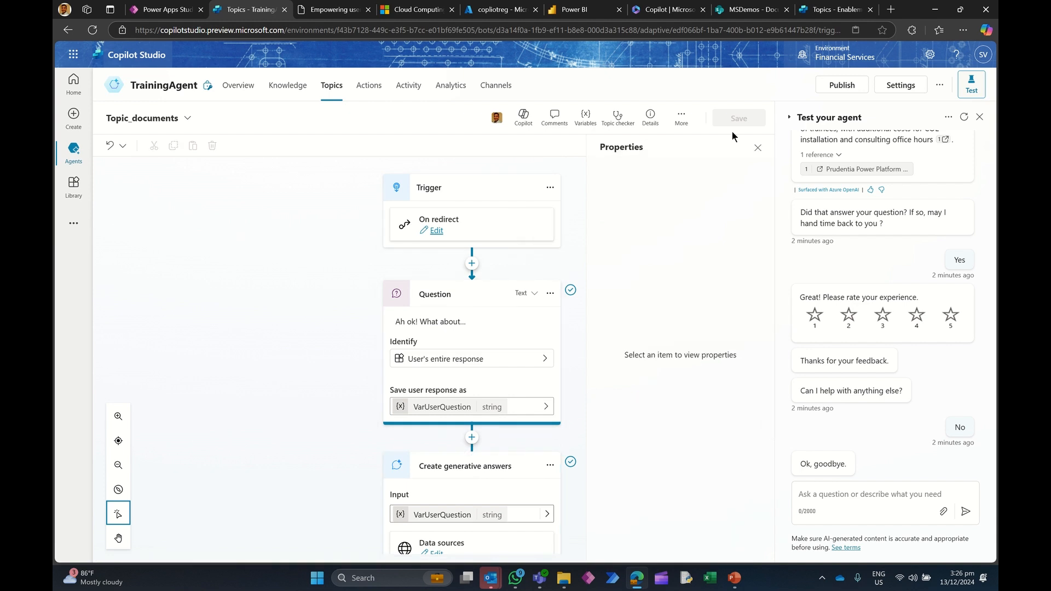
{"action": "left_click", "coordinate": [757, 147]}
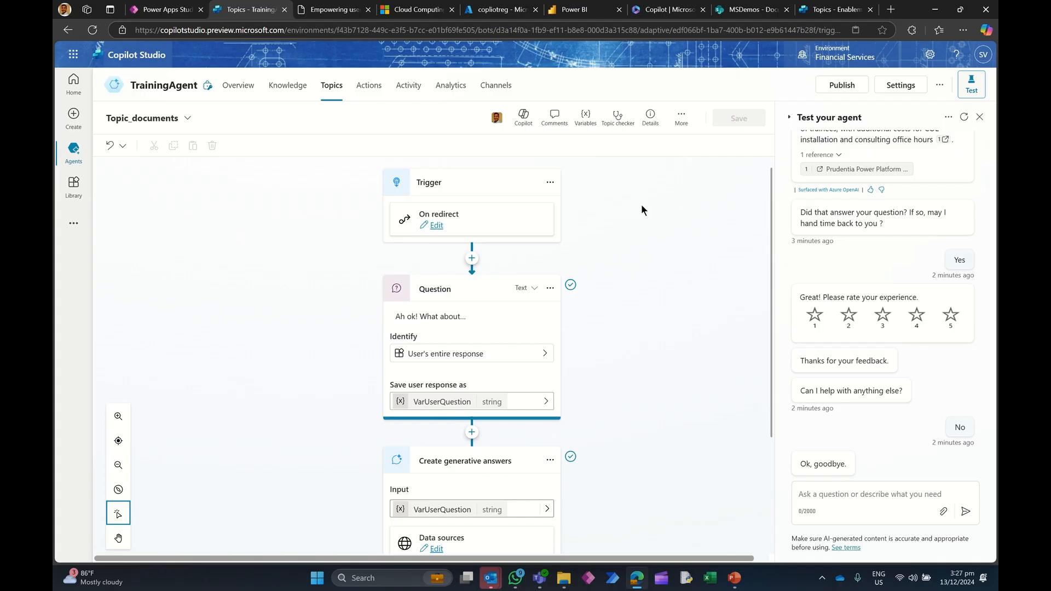
Step: Switch TrainingAgent's security authentication to Authenticate manually and select its redirect URL
{"action": "left_click", "coordinate": [499, 87]}
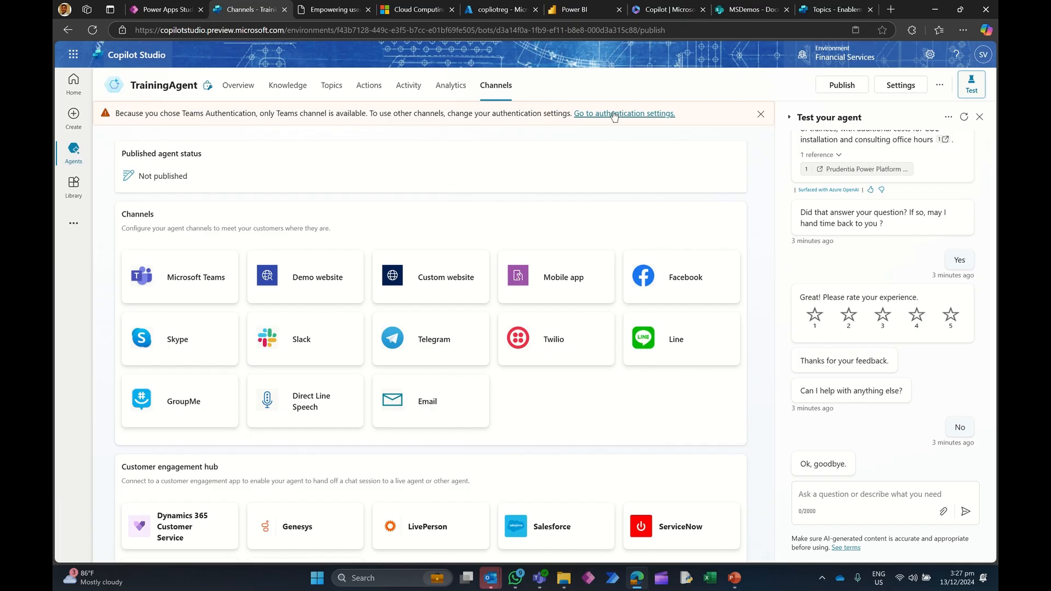
{"action": "left_click", "coordinate": [898, 85]}
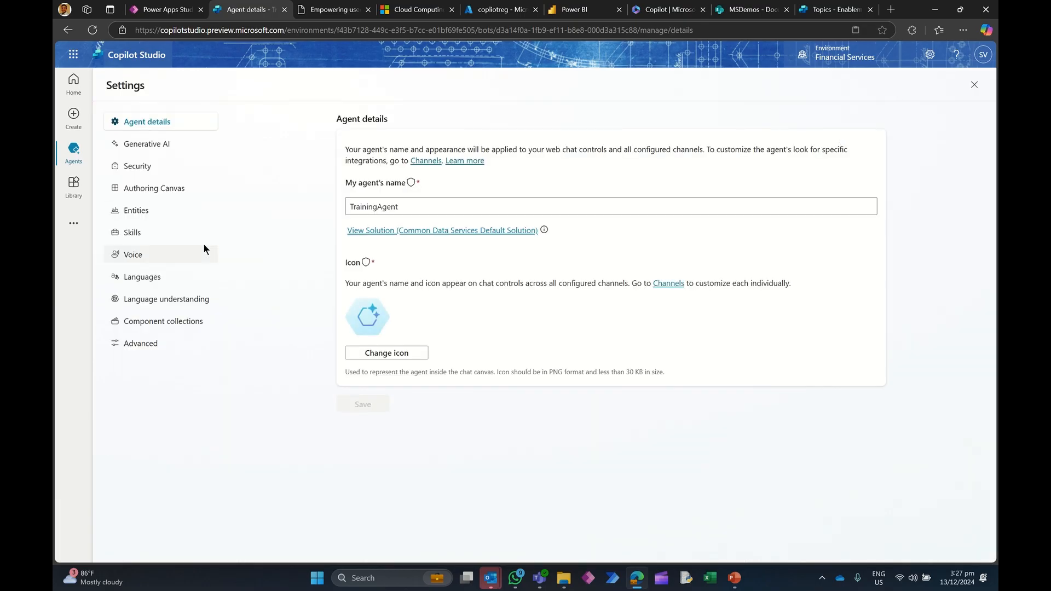
{"action": "left_click", "coordinate": [139, 170]}
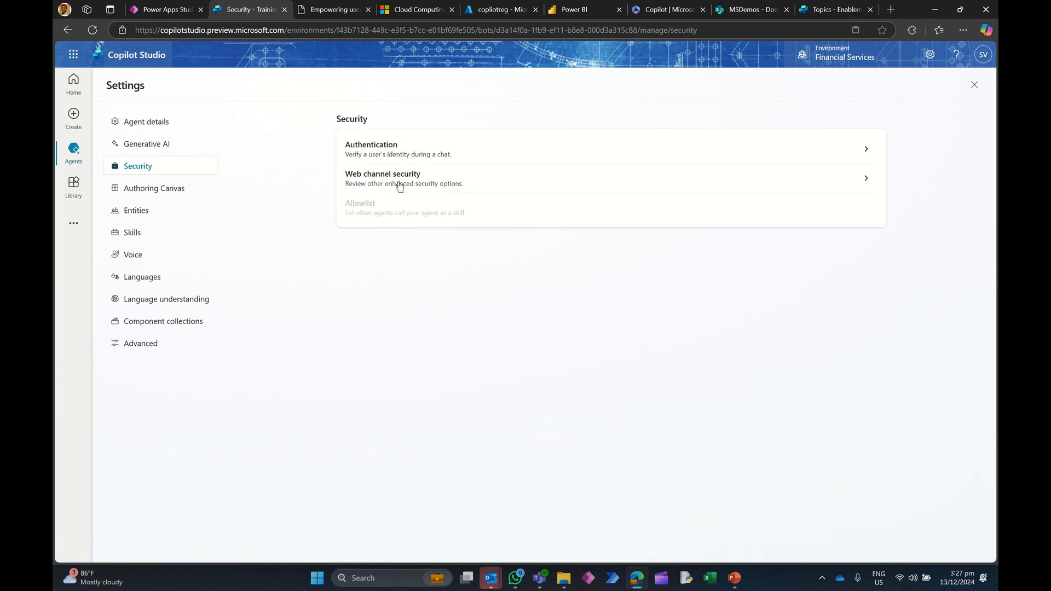
{"action": "left_click", "coordinate": [392, 146]}
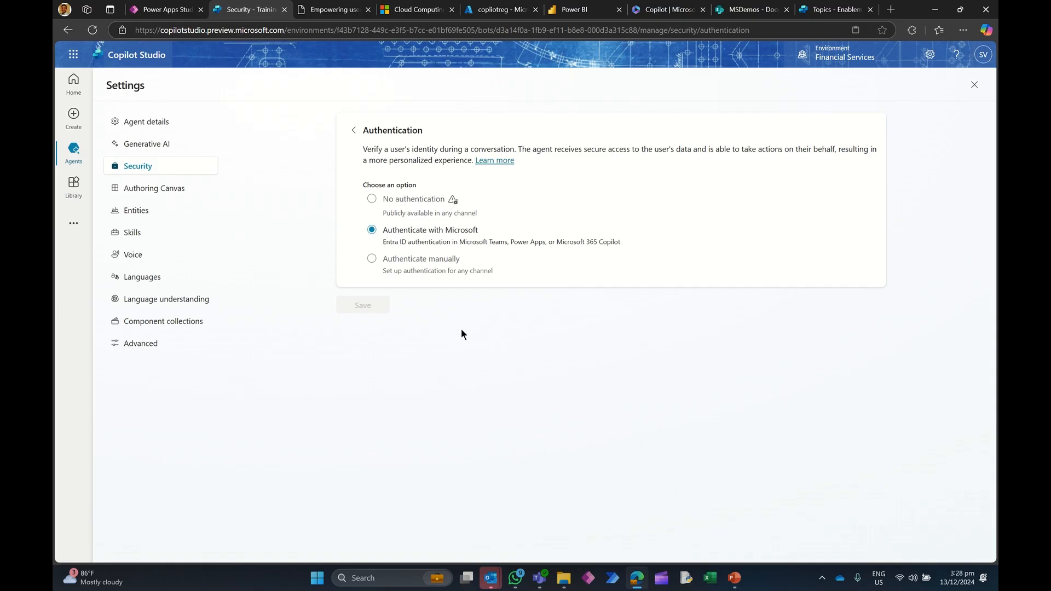
{"action": "left_click", "coordinate": [371, 262]}
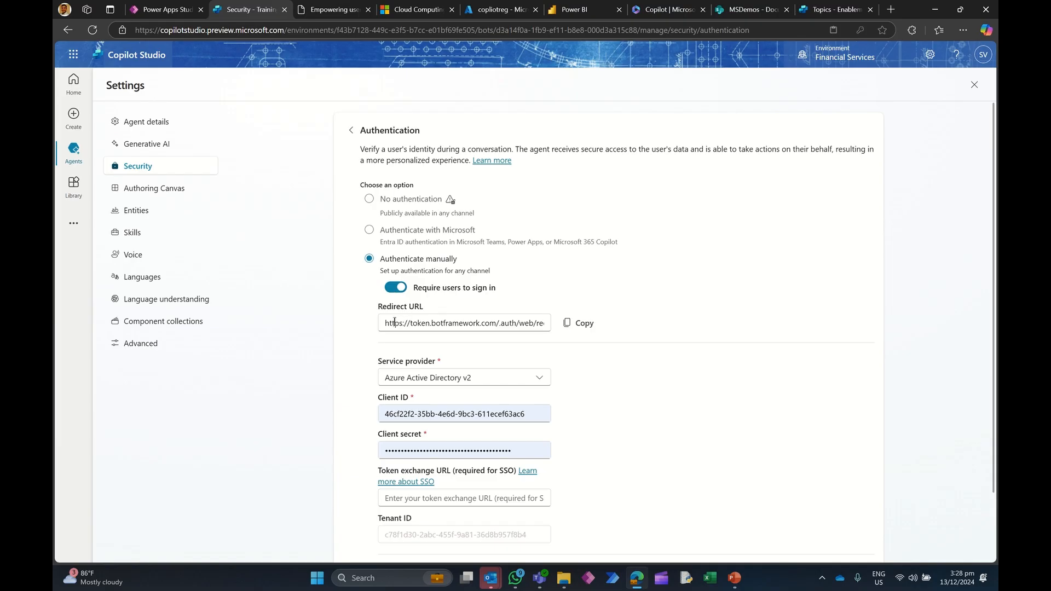
{"action": "left_click_drag", "start_coordinate": [394, 322], "coordinate": [545, 323]}
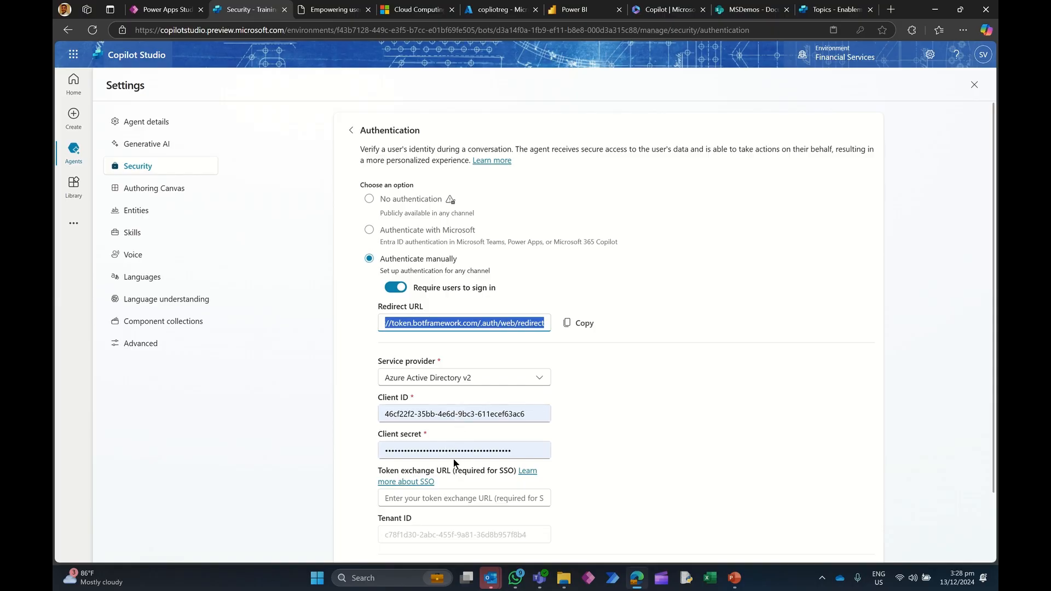
{"action": "scroll", "coordinate": [454, 458], "scroll_direction": "down", "scroll_amount": 2}
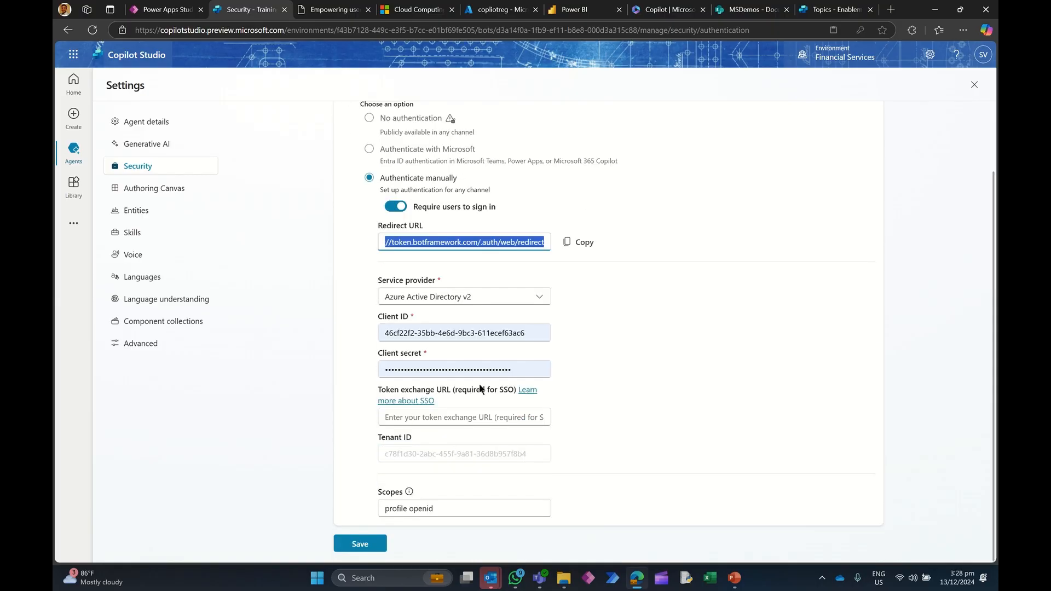
Step: Review the Enablement Agent's manual authentication settings, including its token exchange URL and scopes
{"action": "left_click", "coordinate": [832, 9]}
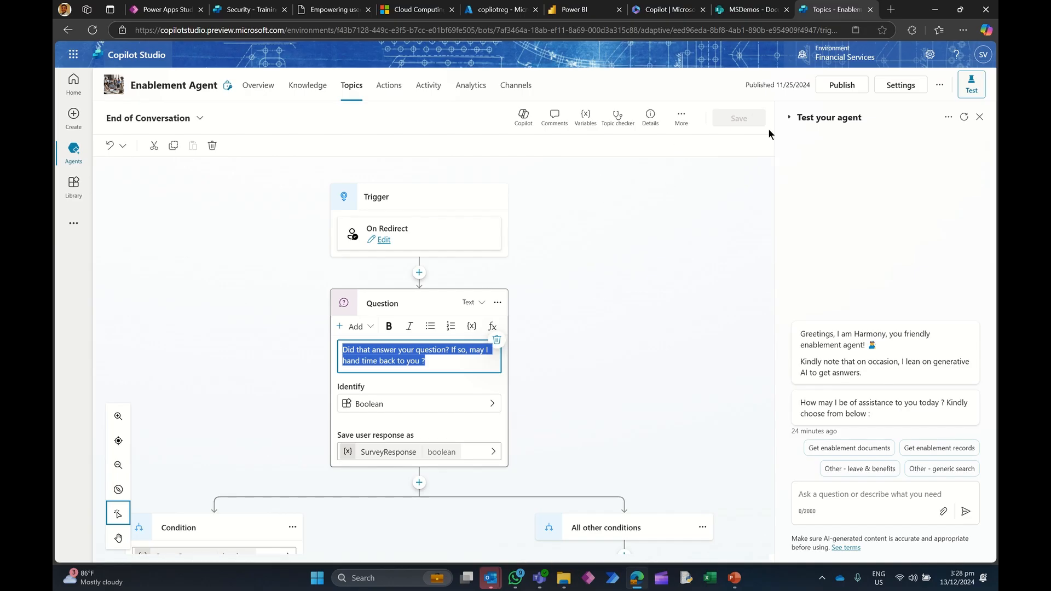
{"action": "left_click", "coordinate": [901, 85]}
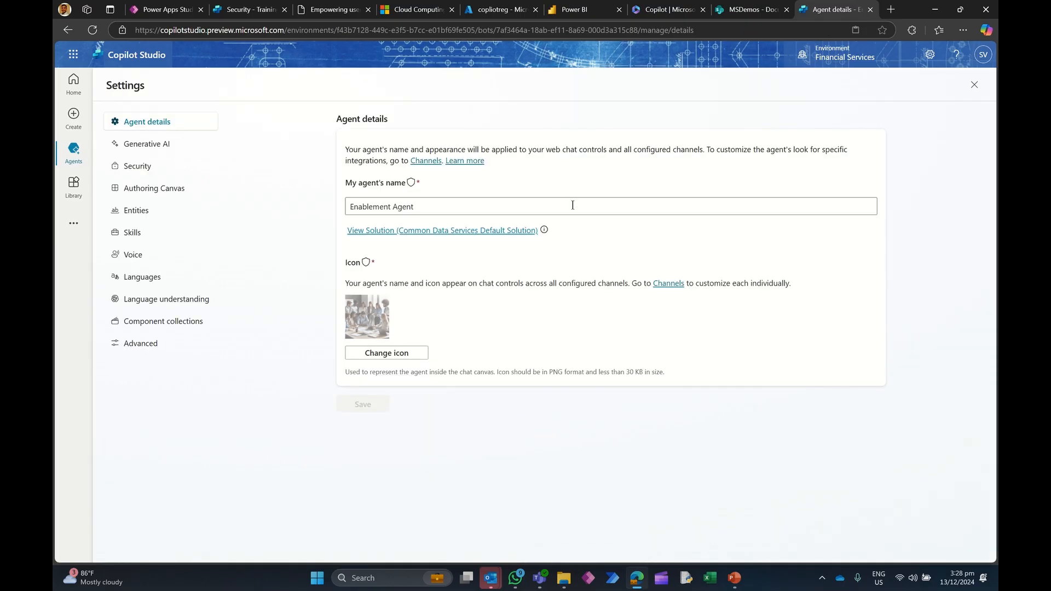
{"action": "left_click", "coordinate": [205, 166]}
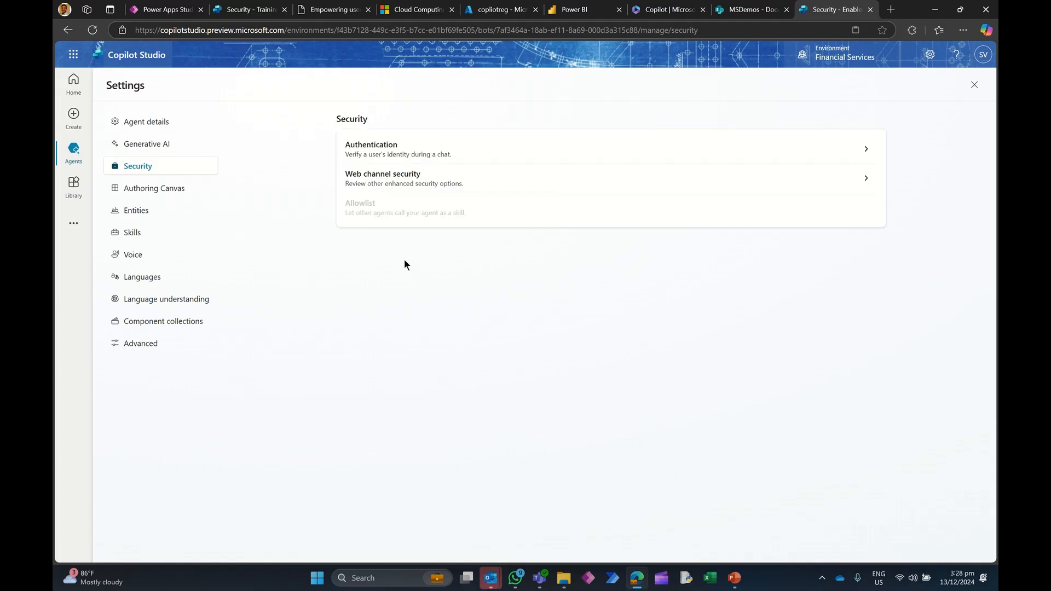
{"action": "left_click", "coordinate": [391, 146]}
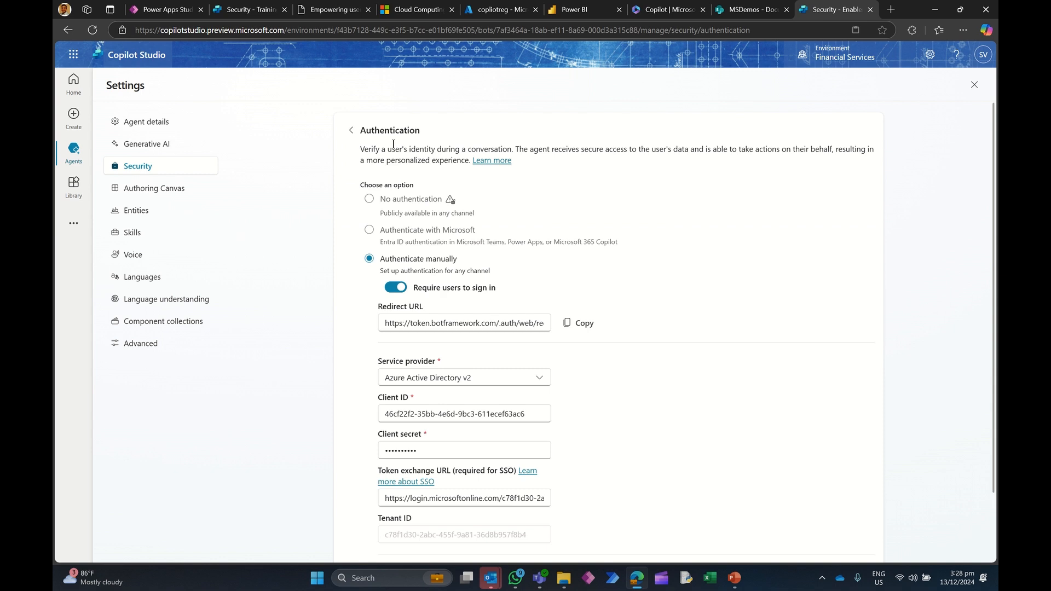
{"action": "scroll", "coordinate": [439, 313], "scroll_direction": "down", "scroll_amount": 2}
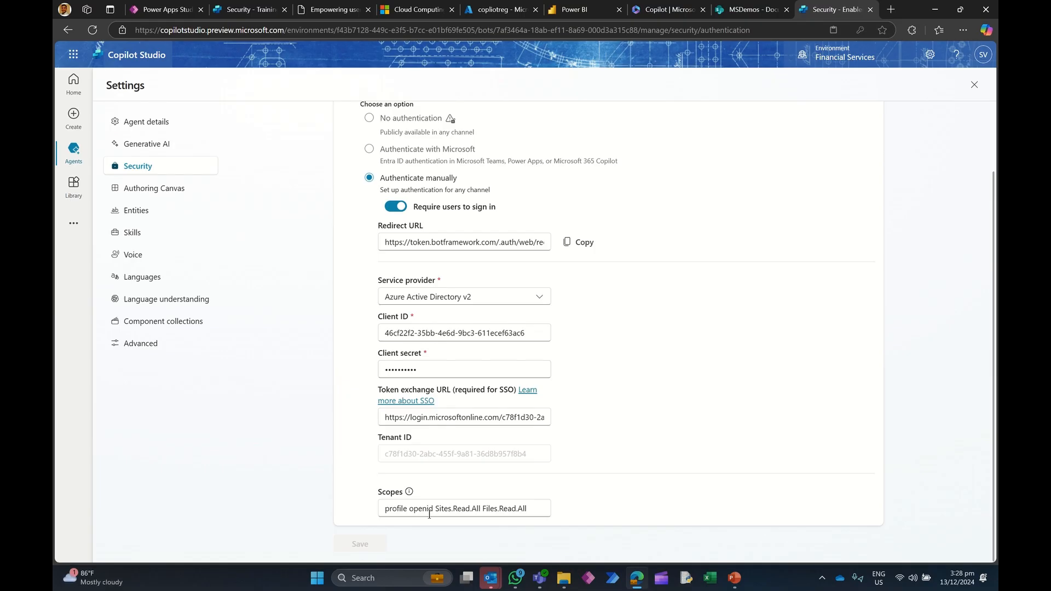
Step: Copy the Enablement Agent's scopes into TrainingAgent's Scopes field as profile openid Sites.Read.All Files.Read.All
{"action": "left_click", "coordinate": [246, 9]}
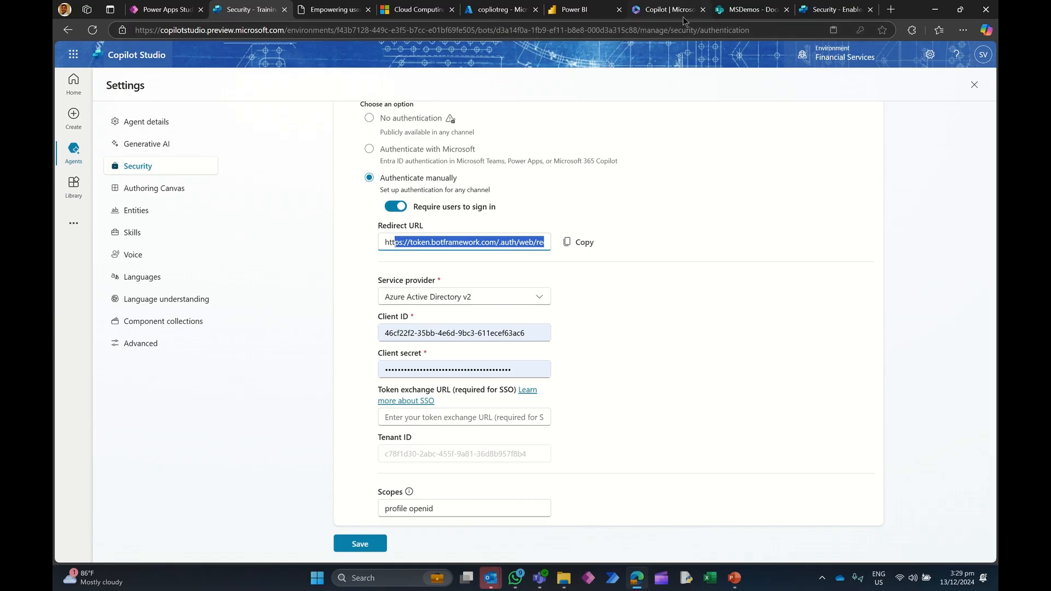
{"action": "left_click", "coordinate": [743, 11]}
{"action": "left_click", "coordinate": [848, 9]}
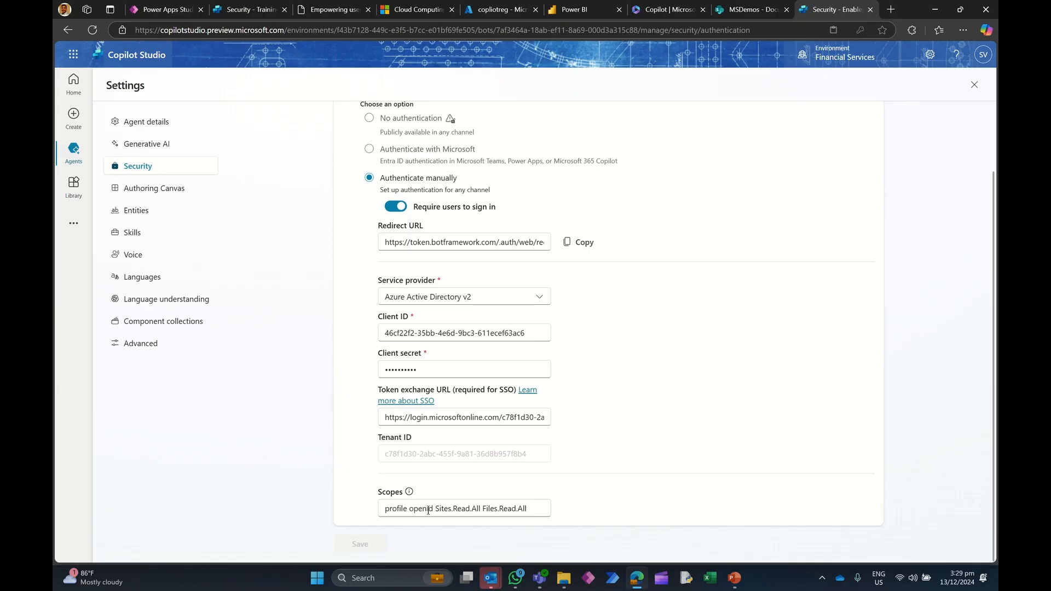
{"action": "left_click_drag", "start_coordinate": [433, 510], "coordinate": [385, 508]}
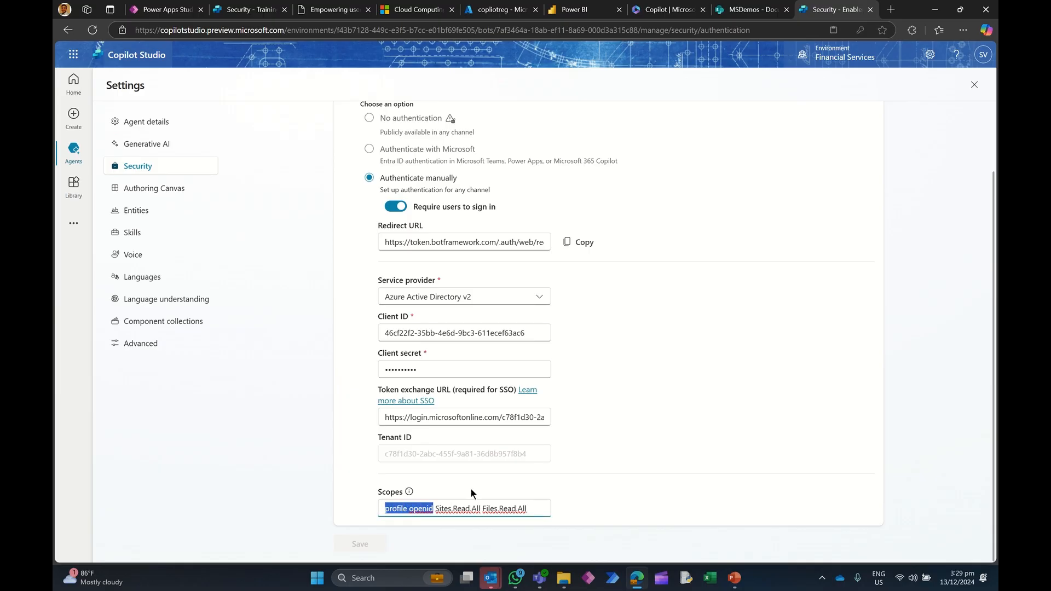
{"action": "left_click", "coordinate": [451, 510]}
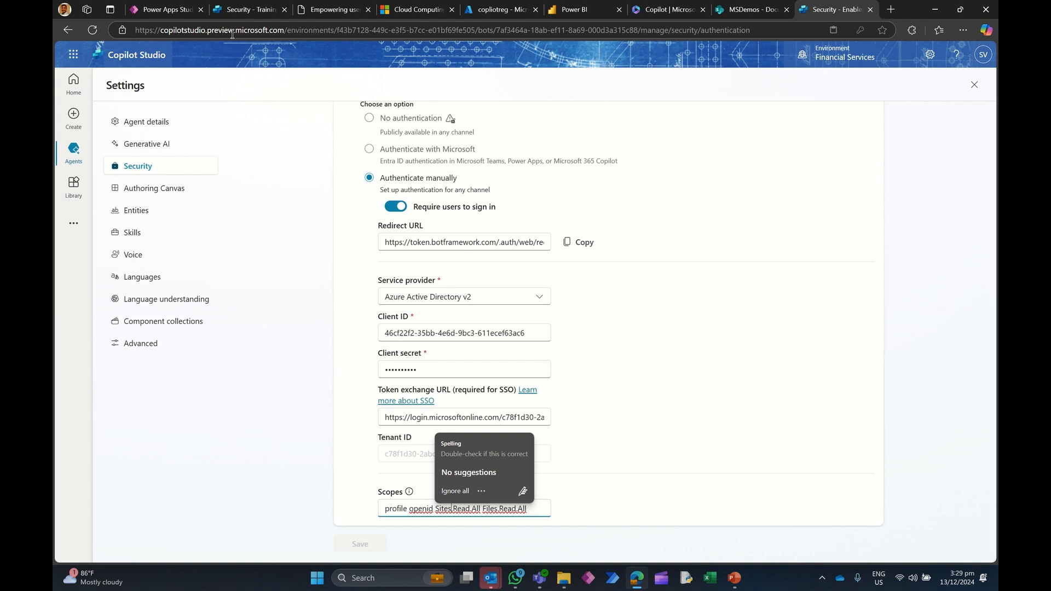
{"action": "left_click_drag", "start_coordinate": [535, 511], "coordinate": [365, 516]}
{"action": "key", "text": "ctrl+c"}
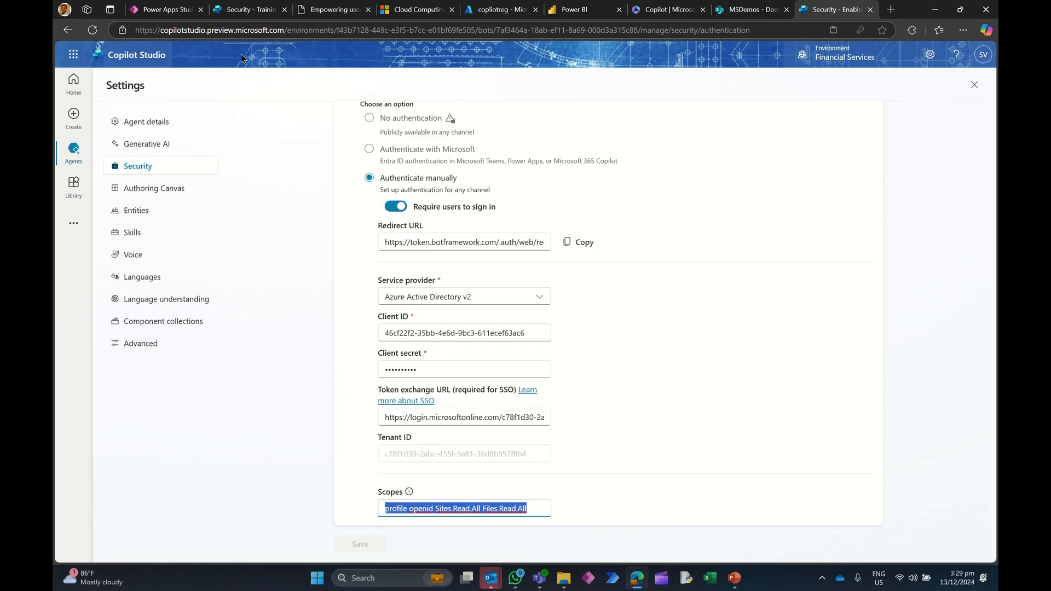
{"action": "key", "text": "ctrl+2"}
{"action": "left_click_drag", "start_coordinate": [441, 508], "coordinate": [340, 505]}
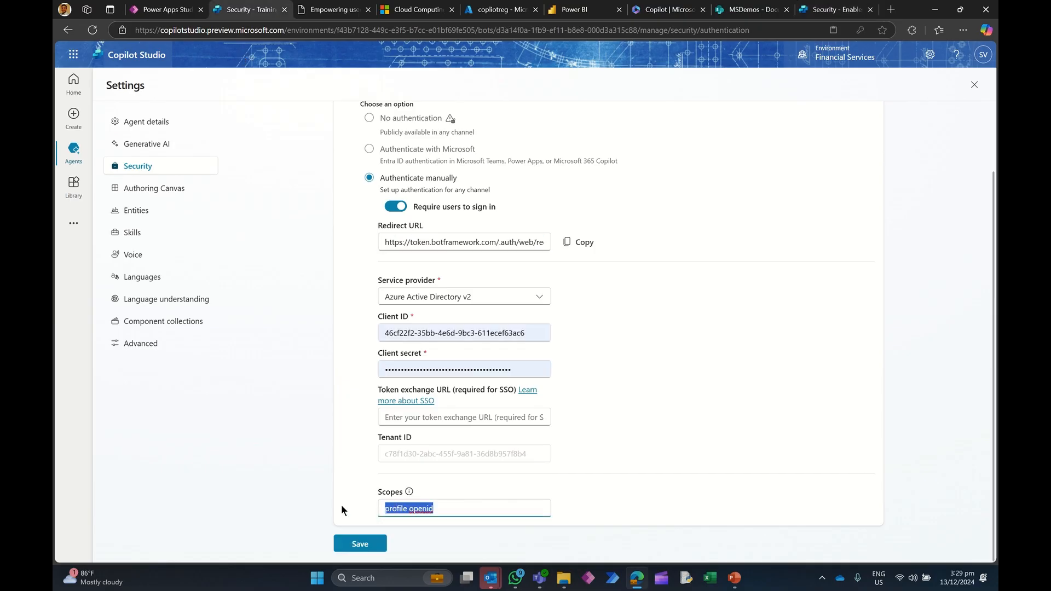
{"action": "key", "text": "ctrl+v"}
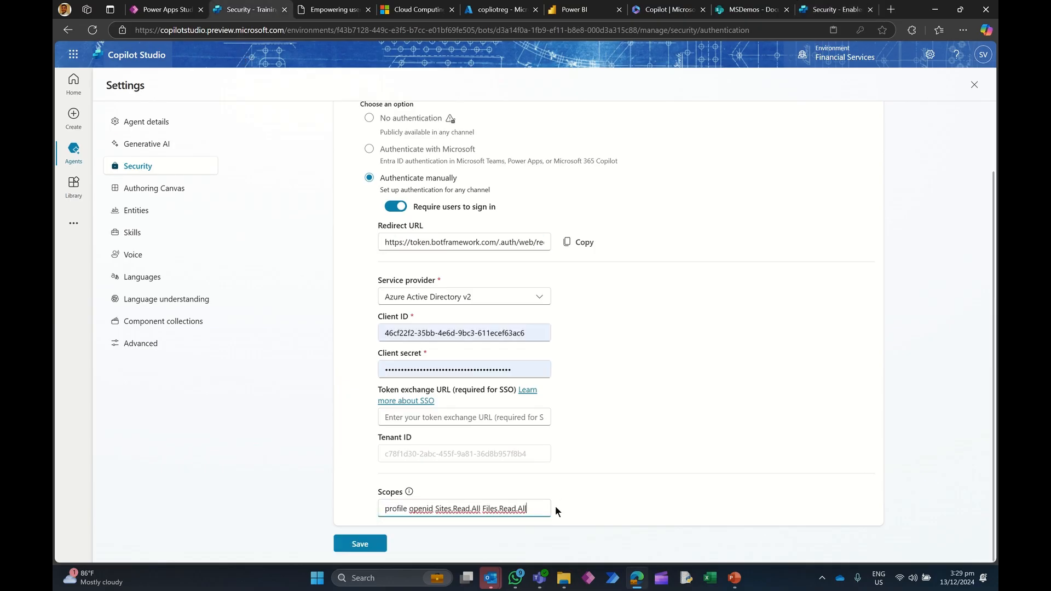
{"action": "left_click", "coordinate": [576, 483]}
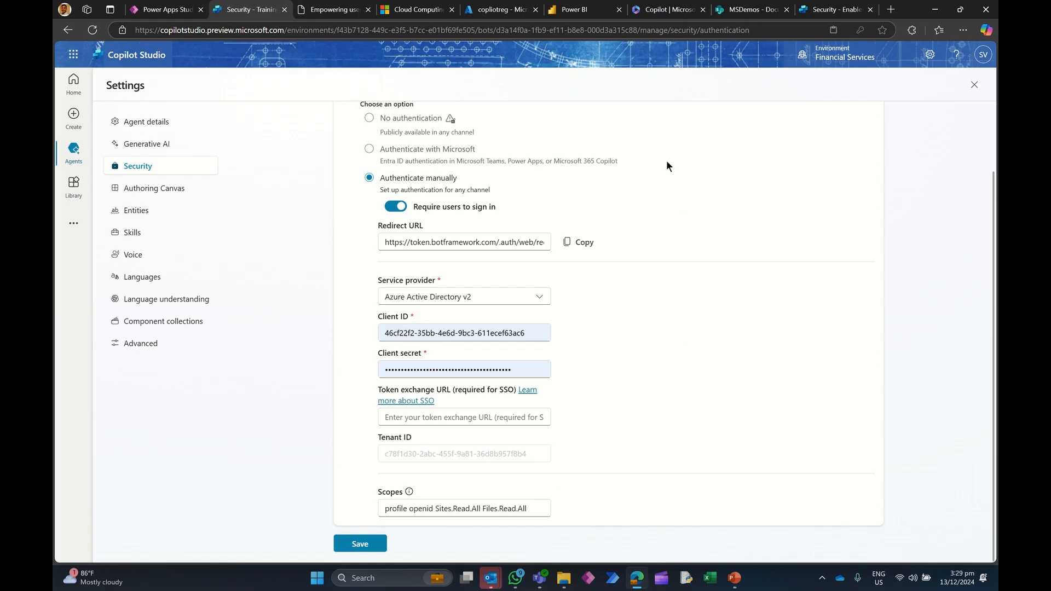
Step: Browse the tenant's app registrations sorted by creation date and open the copliotreg registration's overview
{"action": "left_click", "coordinate": [493, 11]}
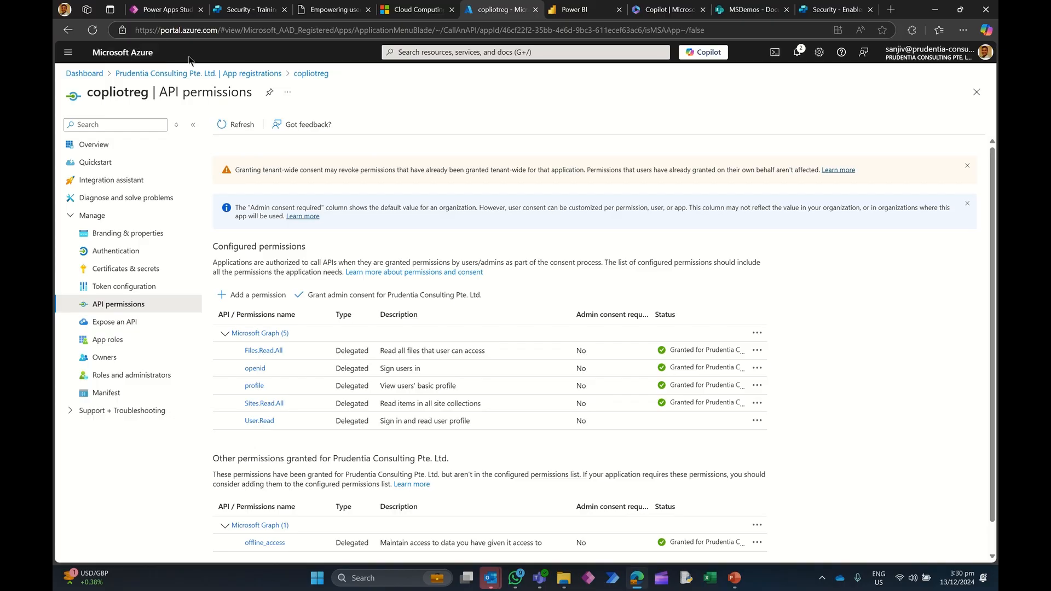
{"action": "left_click", "coordinate": [68, 53]}
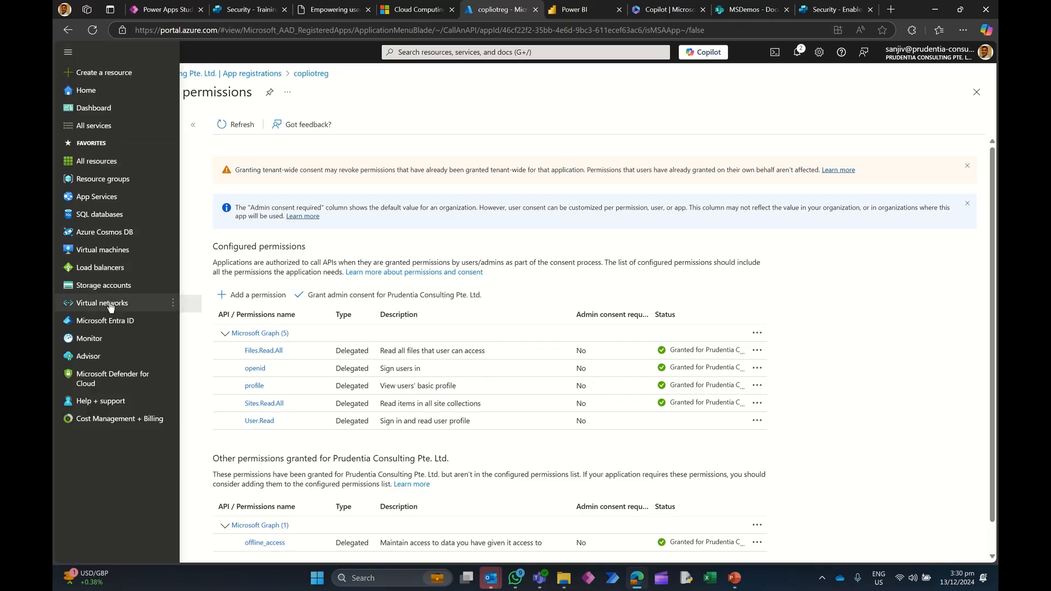
{"action": "left_click", "coordinate": [108, 321]}
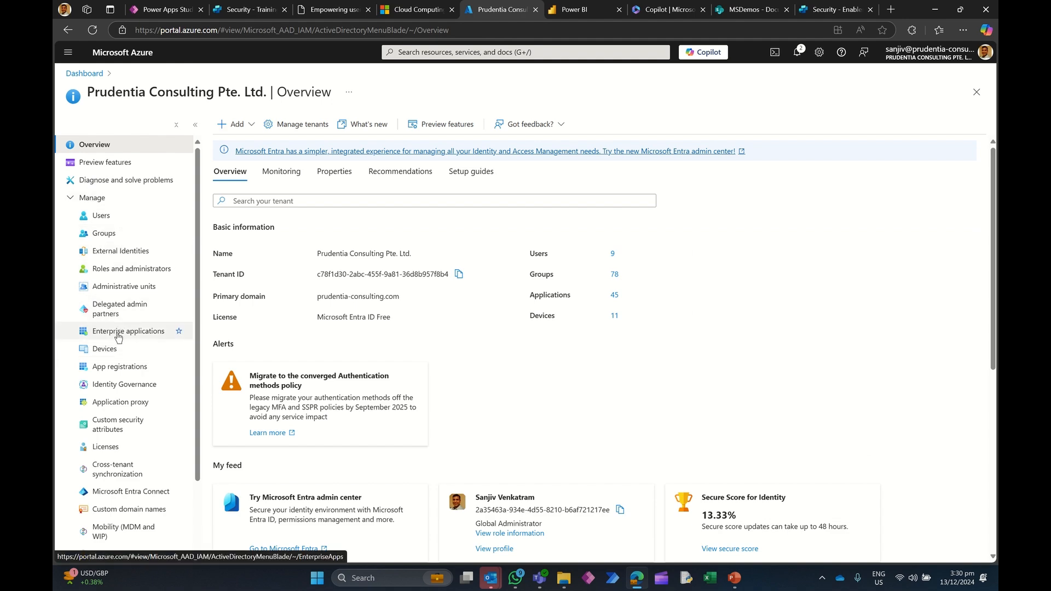
{"action": "left_click", "coordinate": [119, 368]}
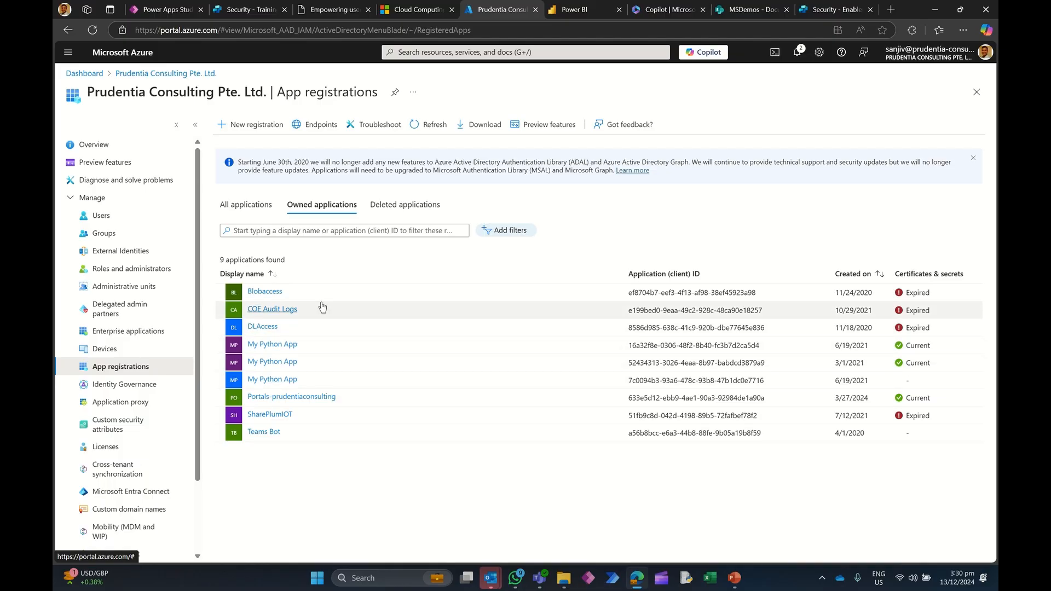
{"action": "left_click", "coordinate": [257, 208]}
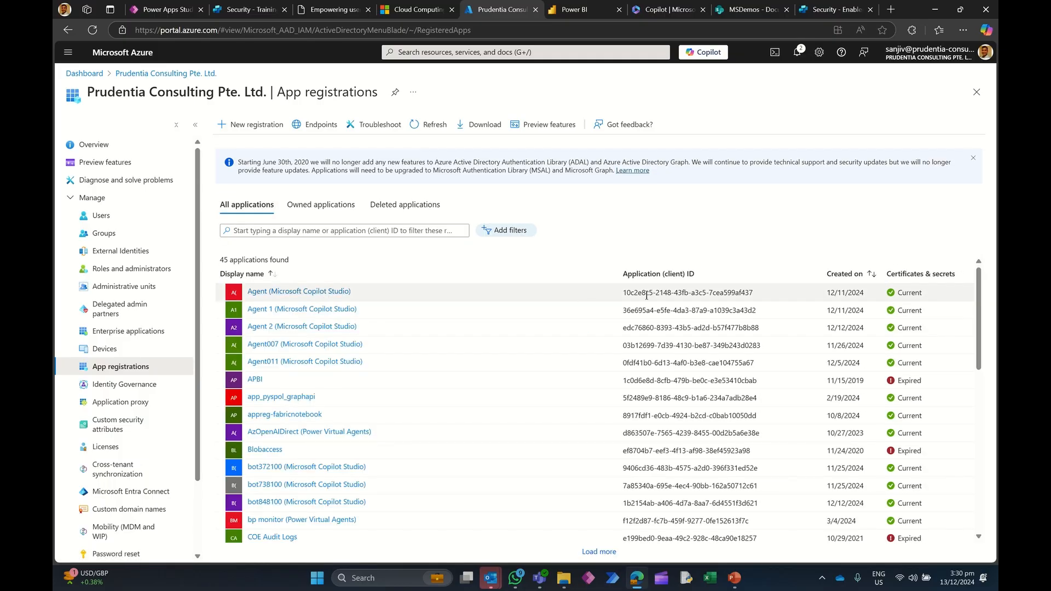
{"action": "left_click", "coordinate": [851, 281]}
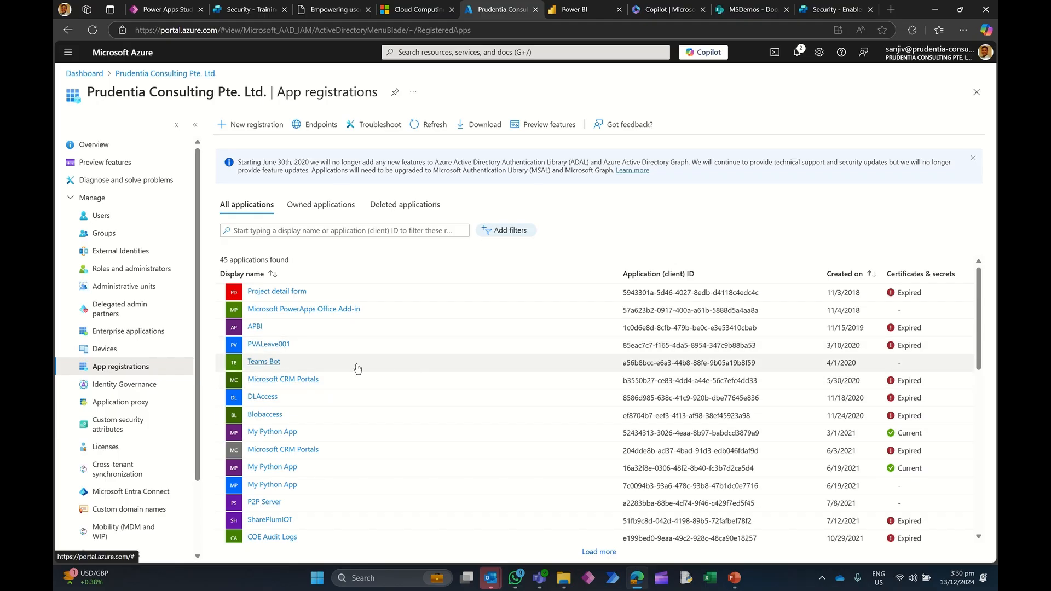
{"action": "left_click", "coordinate": [850, 275]}
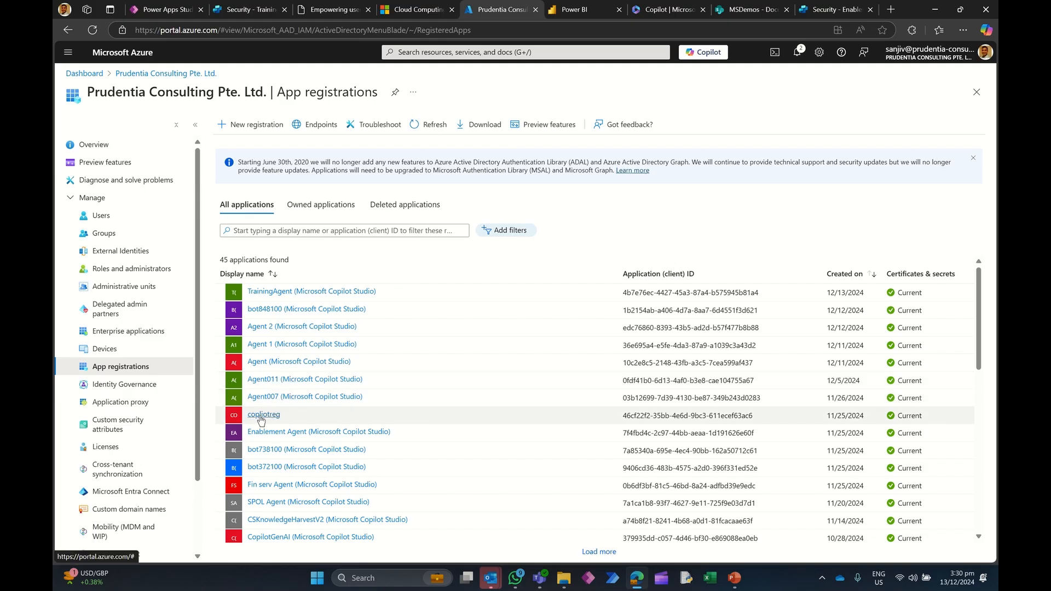
{"action": "left_click", "coordinate": [261, 416]}
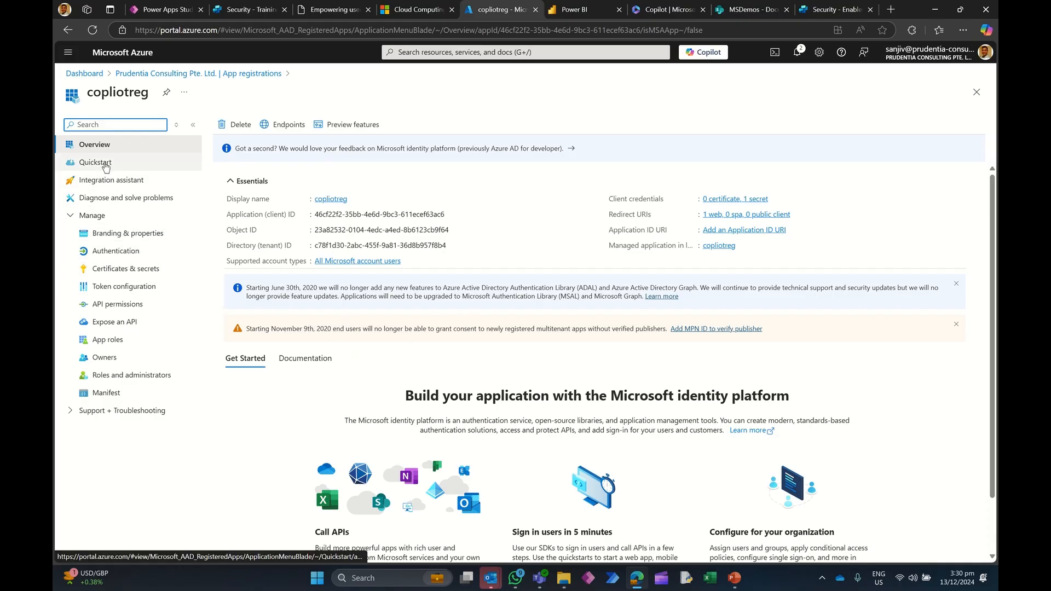
{"action": "left_click", "coordinate": [104, 145]}
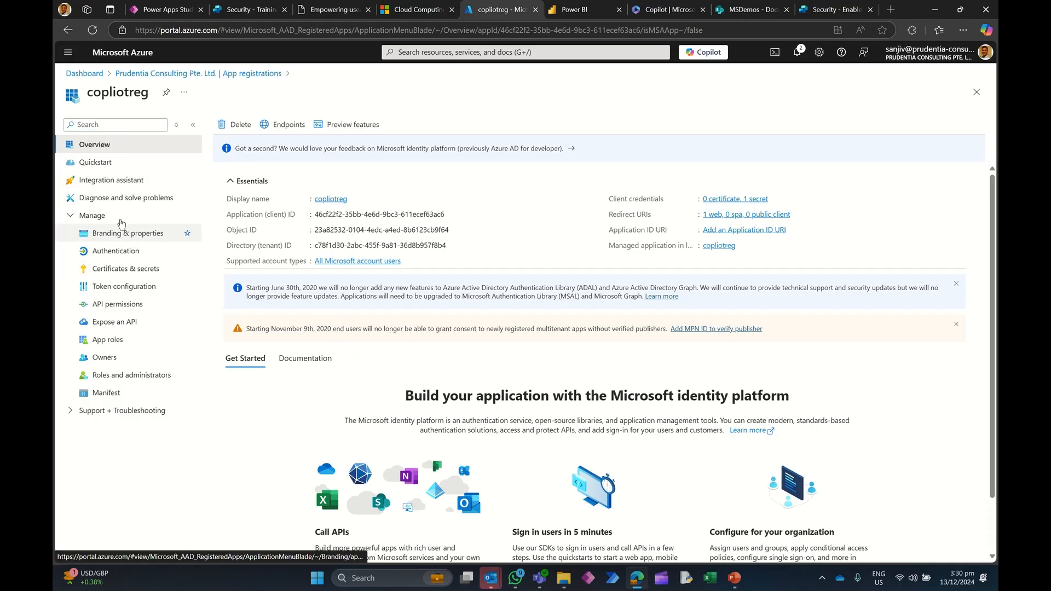
{"action": "left_click", "coordinate": [206, 76]}
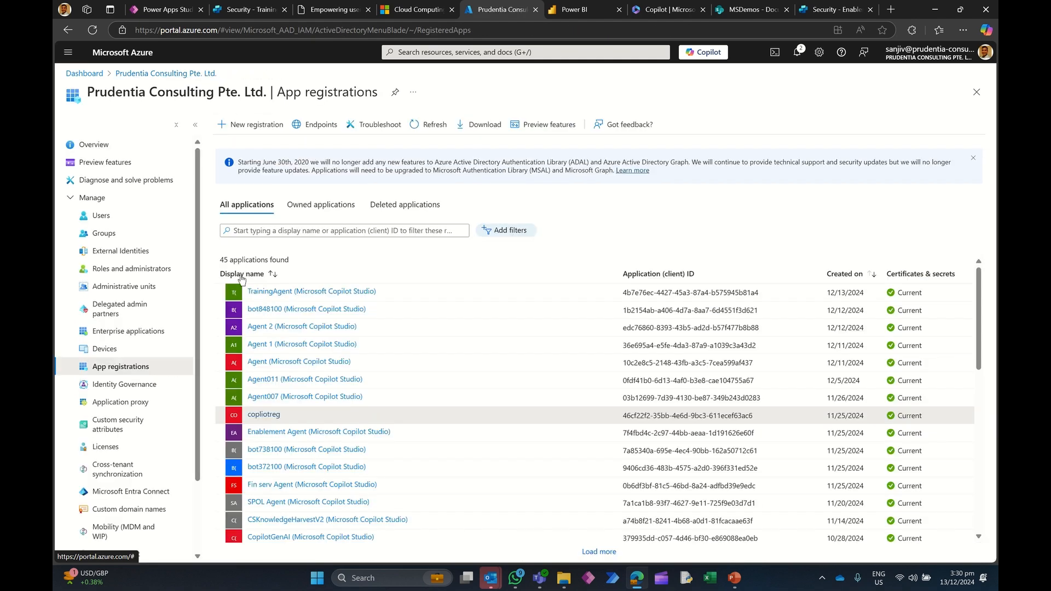
Step: Start a new app registration named EnablementAgent for accounts in any organizational directory (multitenant)
{"action": "left_click", "coordinate": [246, 124]}
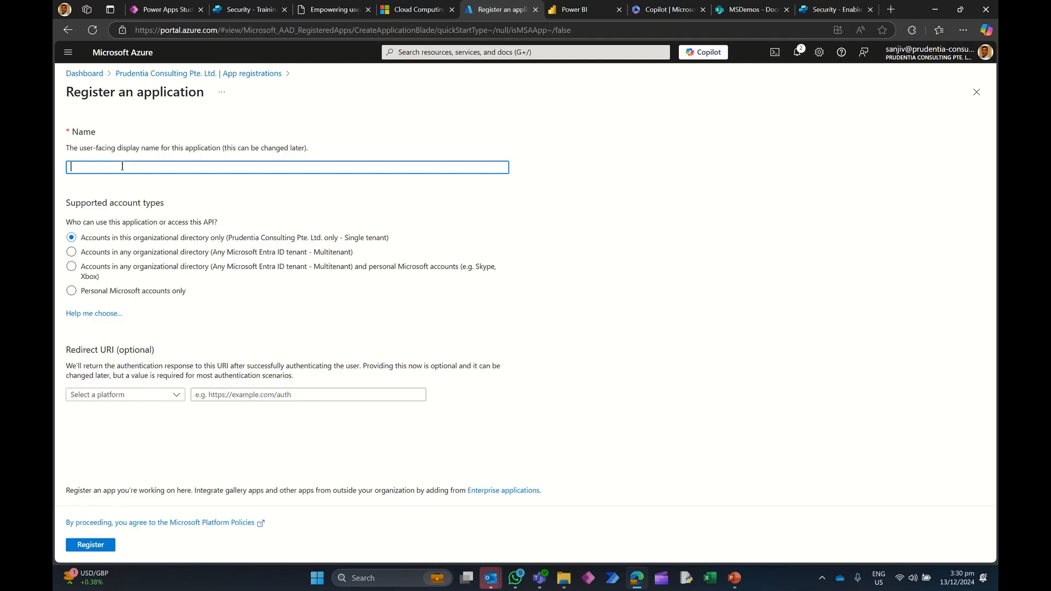
{"action": "type", "text": "EnablementAgent"}
{"action": "left_click", "coordinate": [121, 256]}
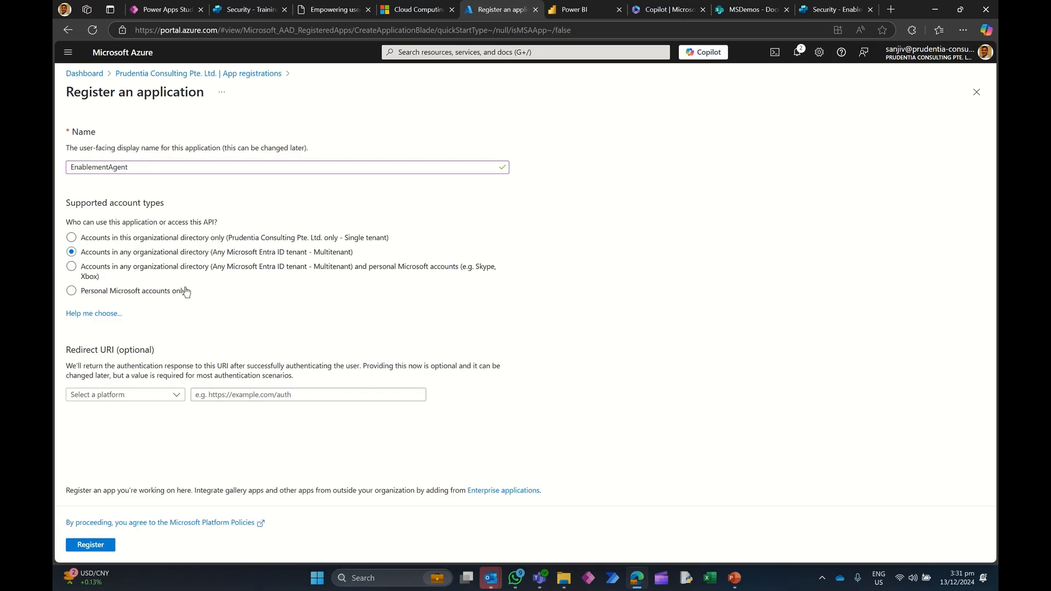
Step: Add a Web redirect URI copied from TrainingAgent's redirect URL and register the application
{"action": "left_click", "coordinate": [146, 395]}
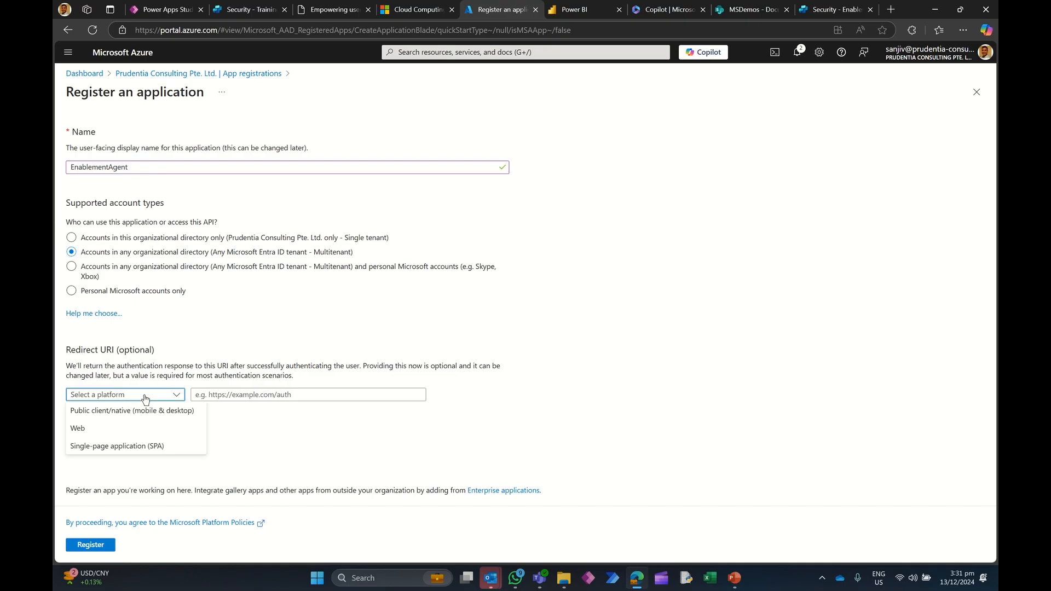
{"action": "left_click", "coordinate": [128, 430]}
{"action": "left_click", "coordinate": [209, 394]}
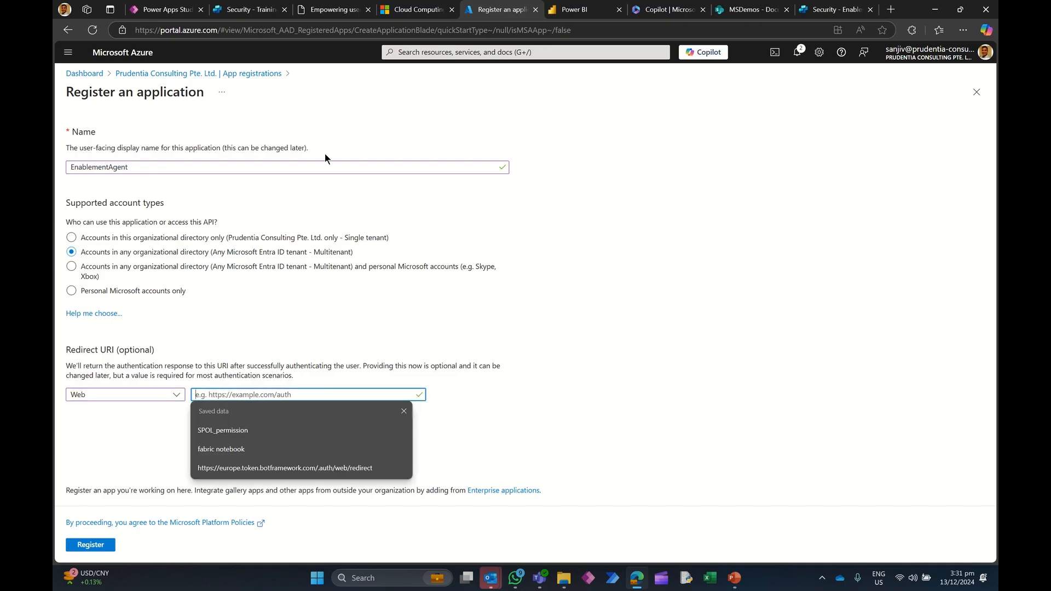
{"action": "left_click", "coordinate": [250, 10]}
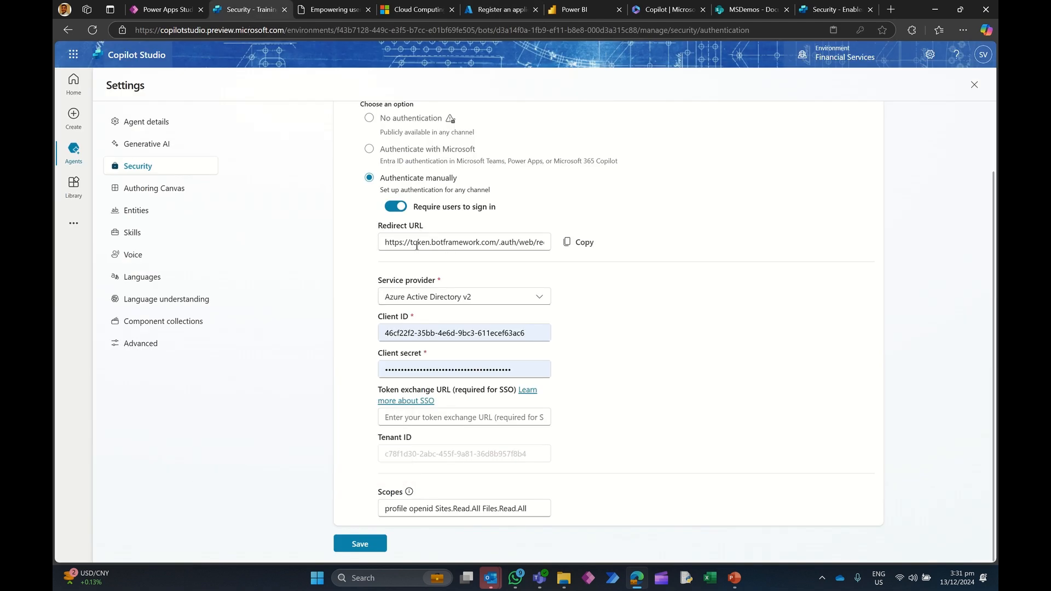
{"action": "left_click_drag", "start_coordinate": [384, 239], "coordinate": [614, 237]}
{"action": "key", "text": "ctrl+c"}
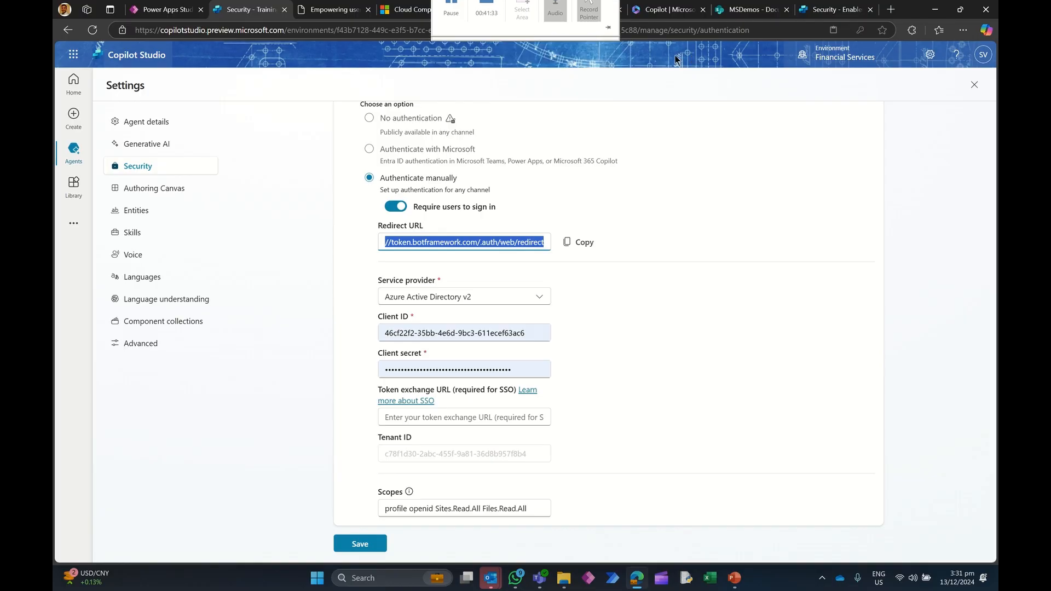
{"action": "left_click", "coordinate": [499, 9]}
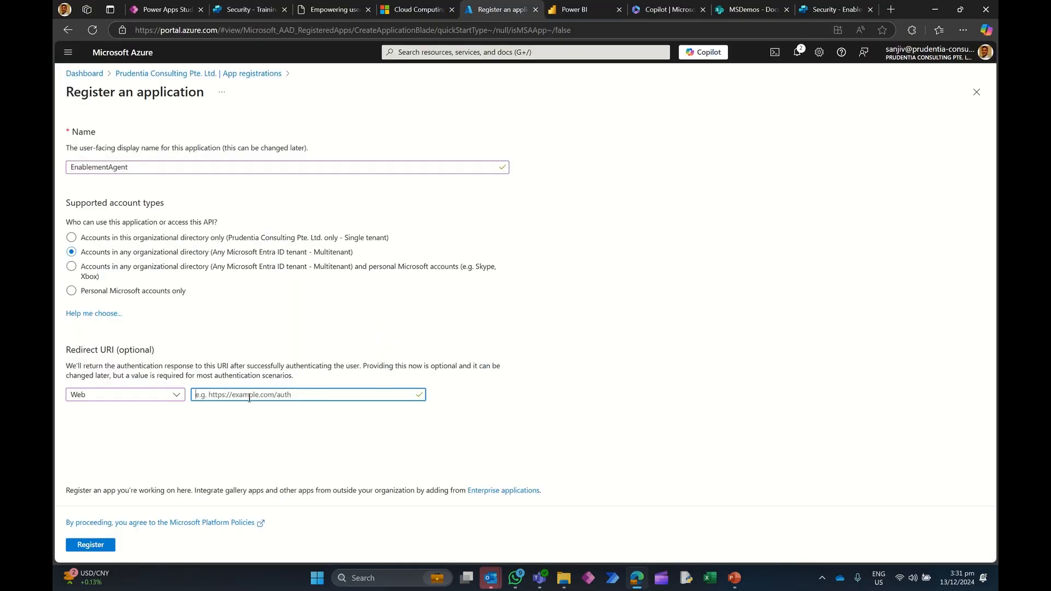
{"action": "key", "text": "ctrl+v"}
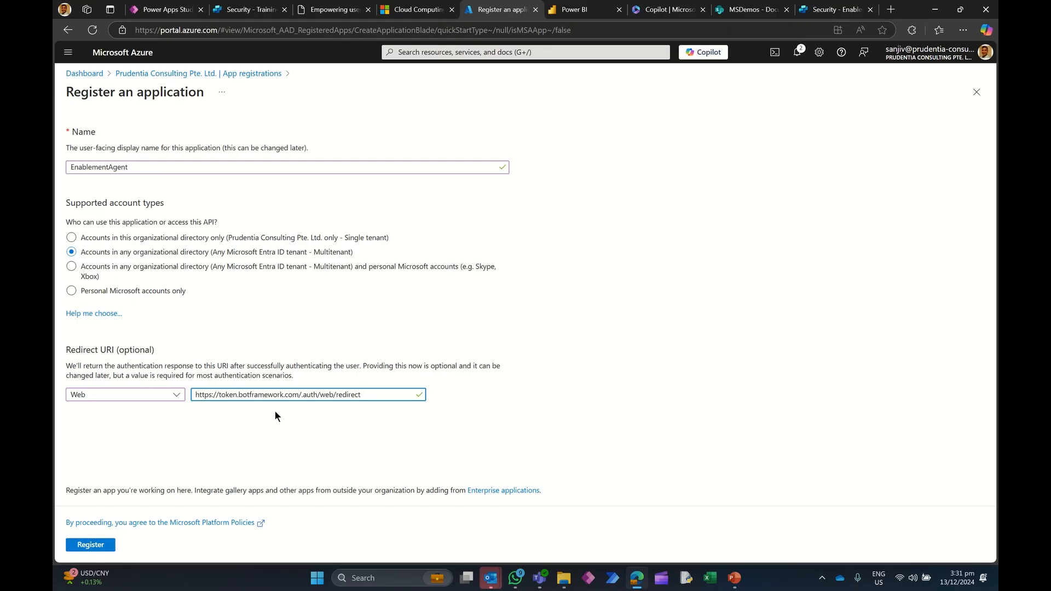
{"action": "left_click", "coordinate": [98, 545]}
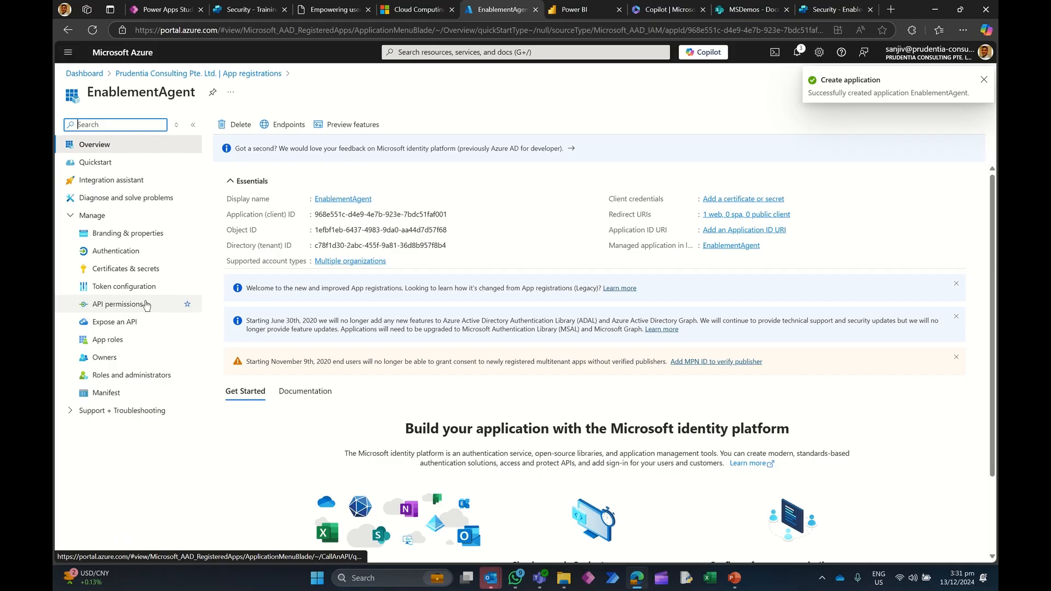
Step: Create a client secret described abc with the recommended 180-day expiry and copy its value
{"action": "left_click", "coordinate": [130, 269]}
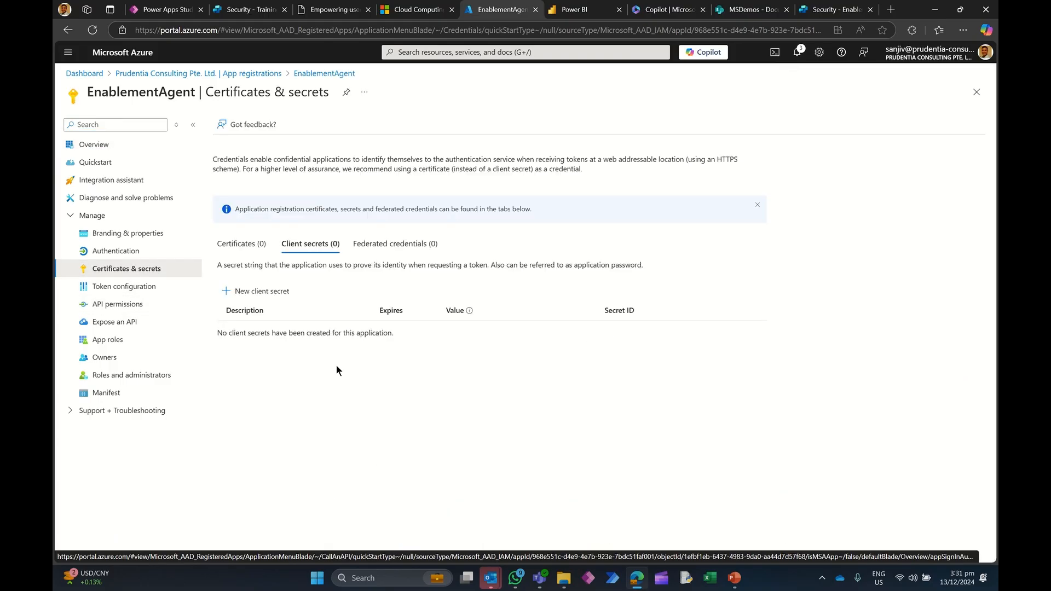
{"action": "left_click", "coordinate": [256, 291]}
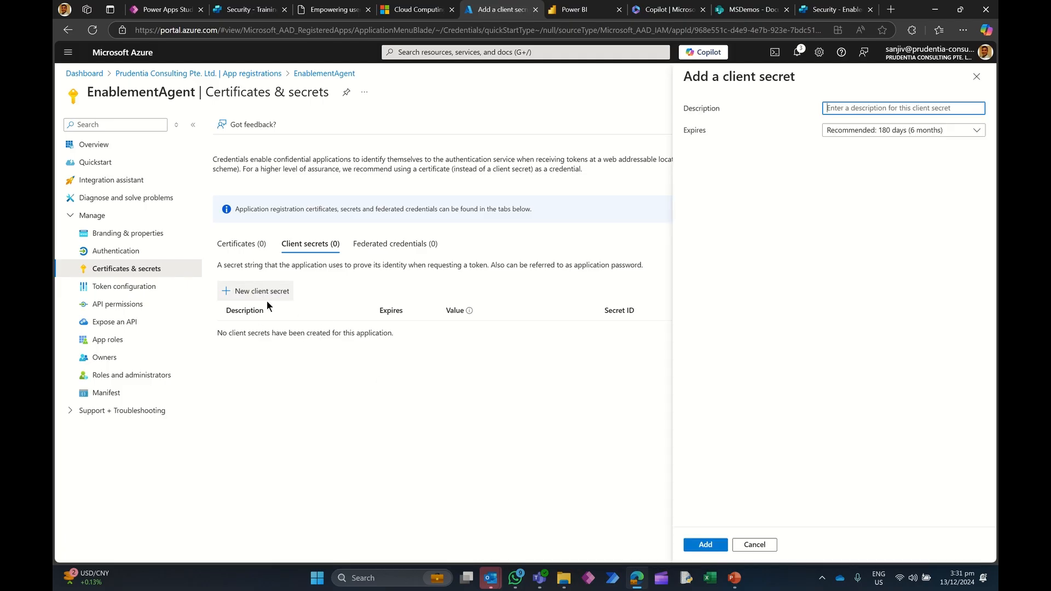
{"action": "left_click", "coordinate": [882, 108]}
{"action": "type", "text": "abc"}
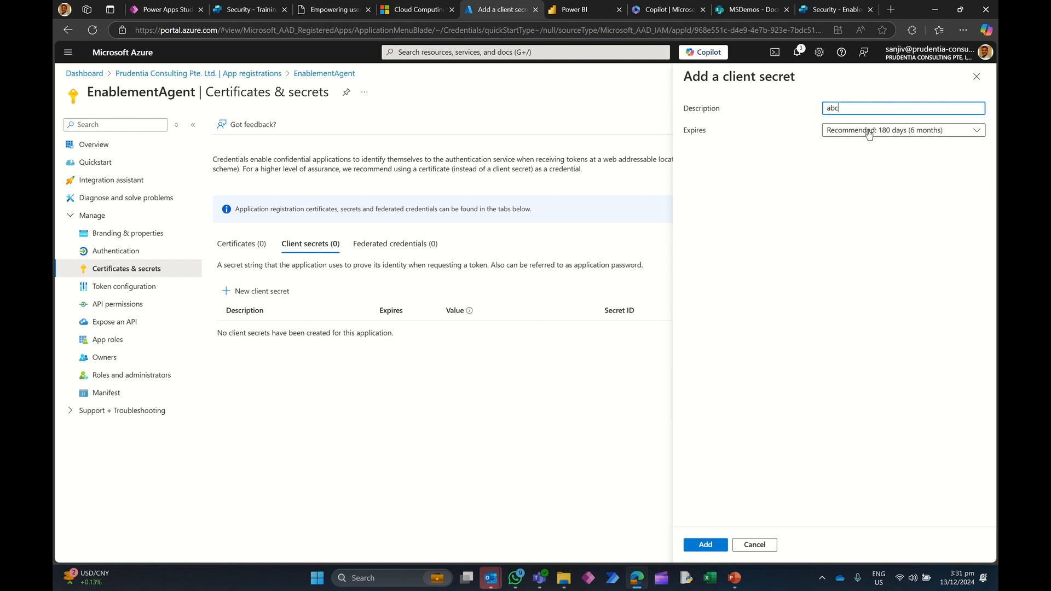
{"action": "left_click", "coordinate": [873, 132]}
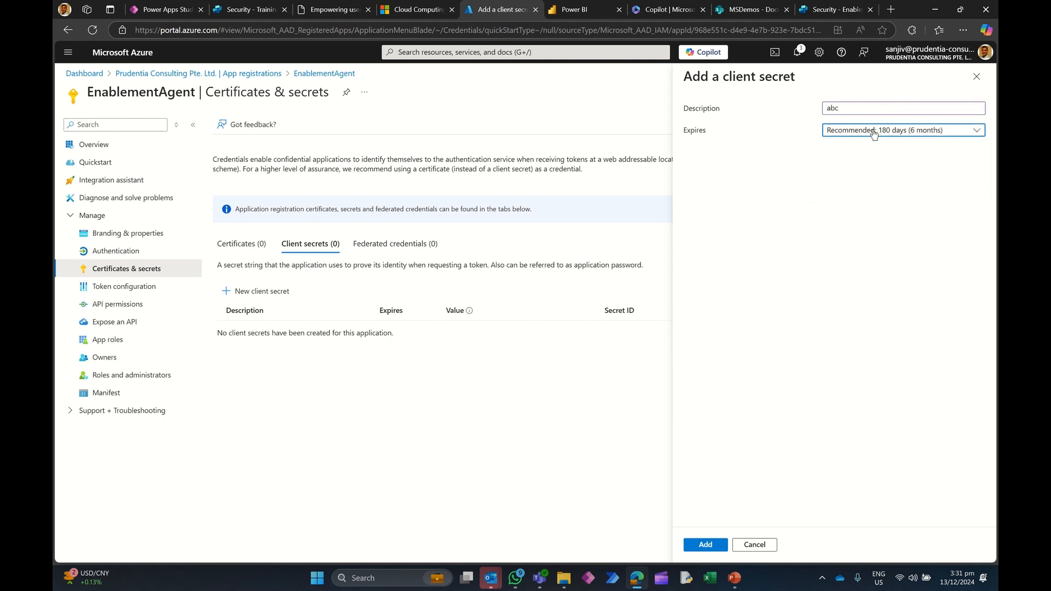
{"action": "left_click", "coordinate": [755, 403]}
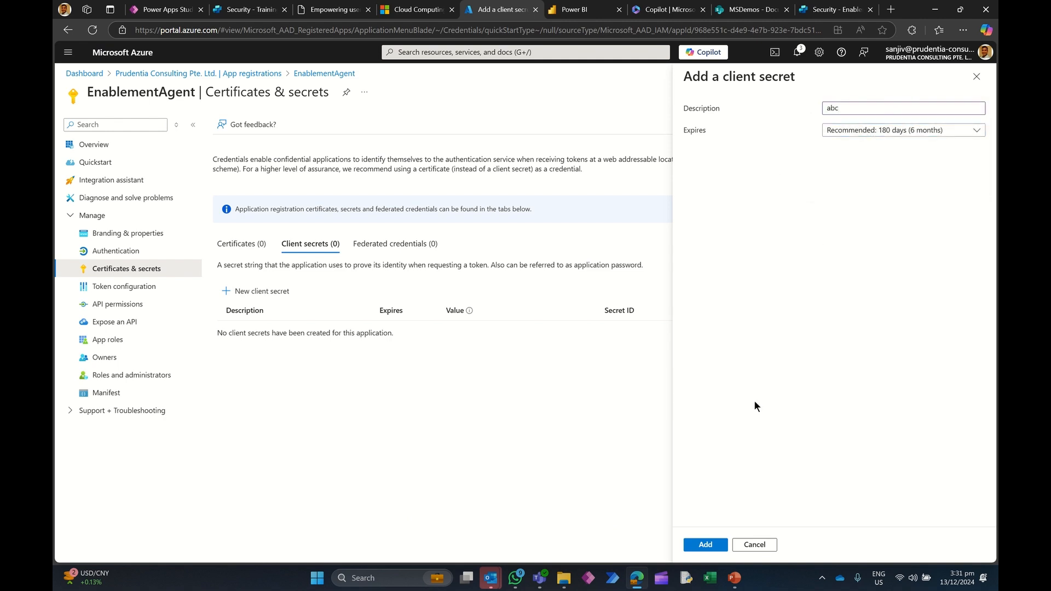
{"action": "left_click", "coordinate": [705, 544]}
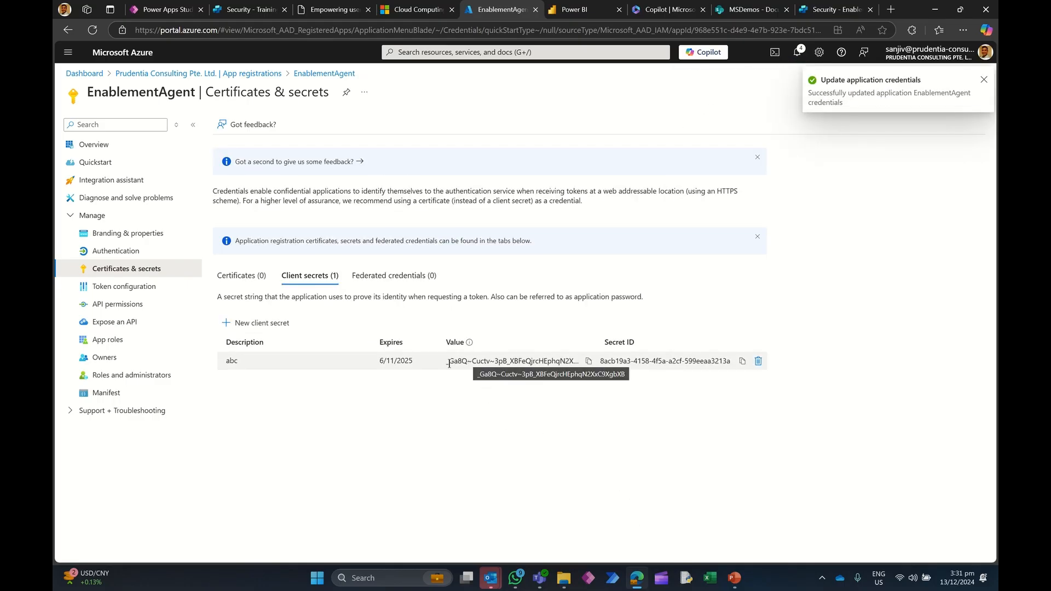
{"action": "left_click", "coordinate": [589, 361]}
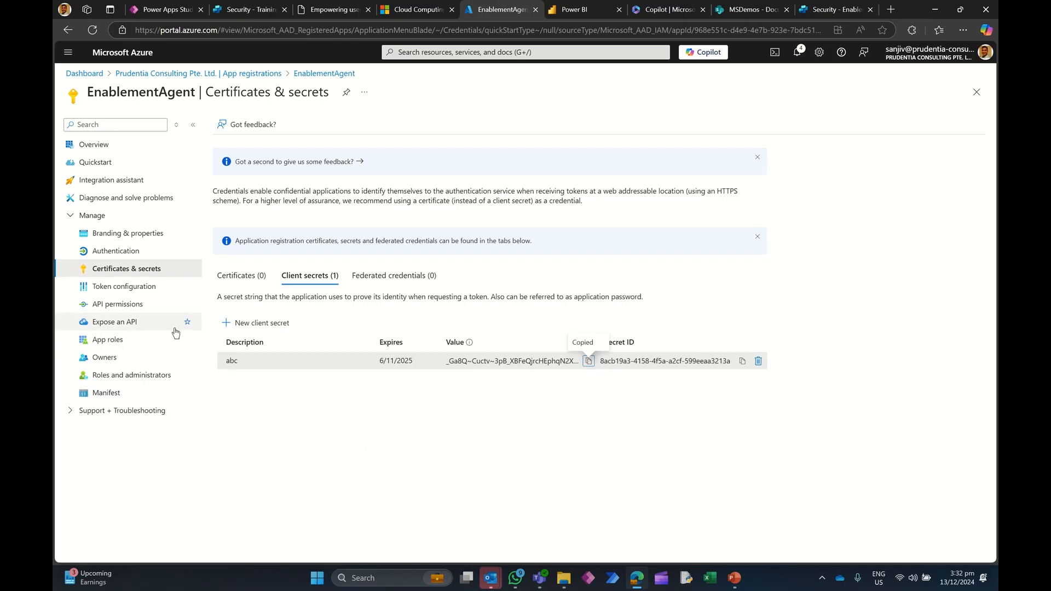
Step: Start adding delegated Microsoft Graph permissions and select openid and profile
{"action": "left_click", "coordinate": [120, 310]}
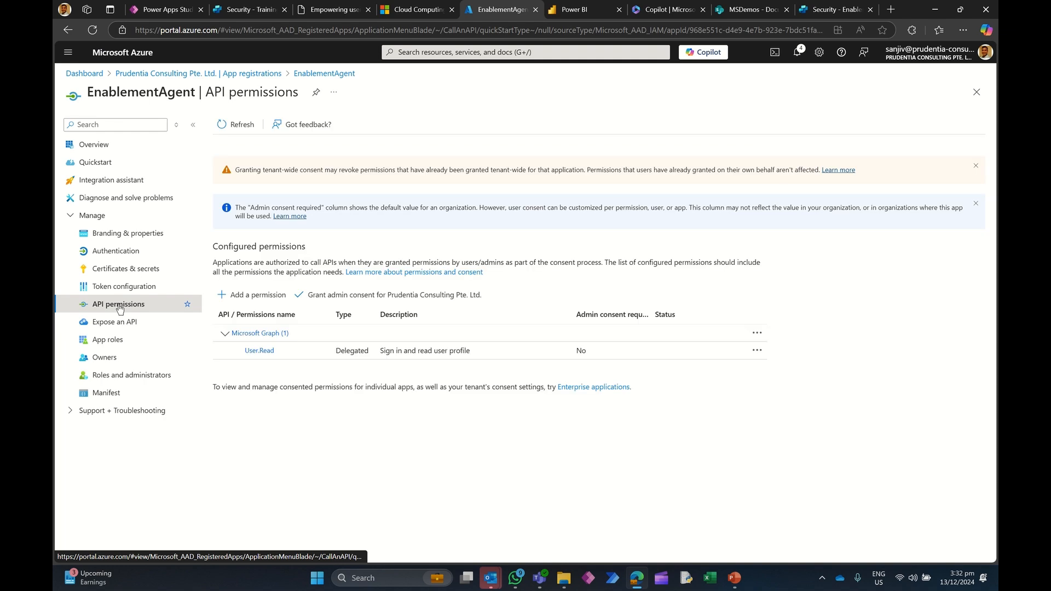
{"action": "left_click", "coordinate": [259, 300]}
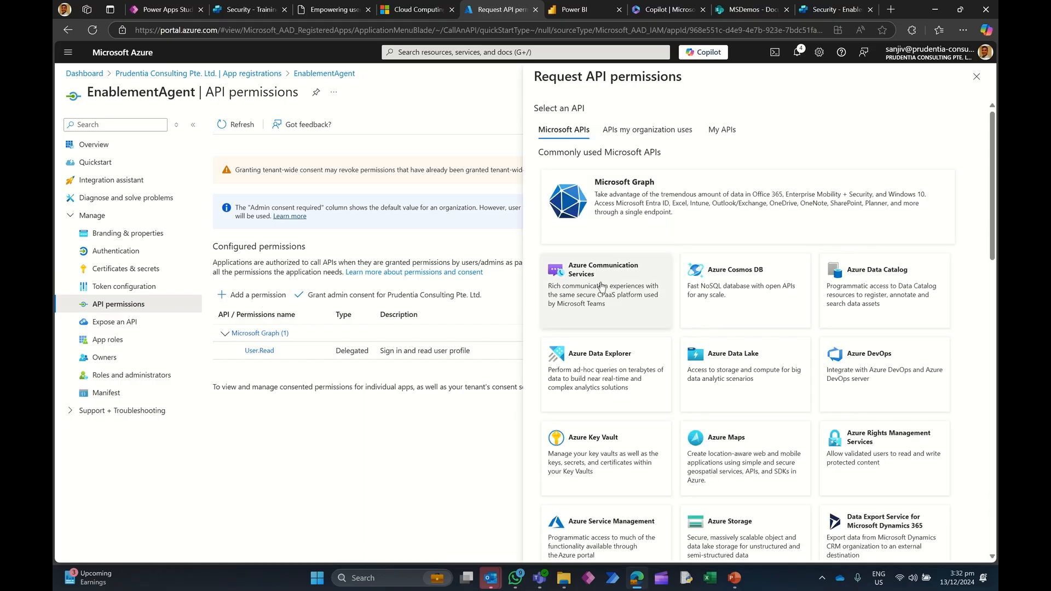
{"action": "left_click", "coordinate": [637, 206]}
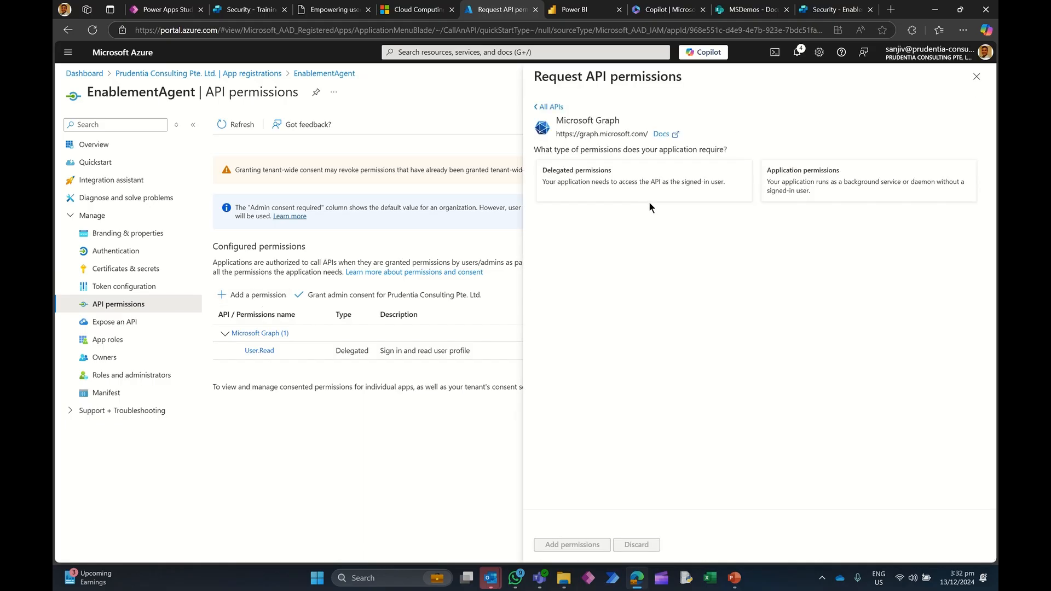
{"action": "left_click", "coordinate": [614, 192]}
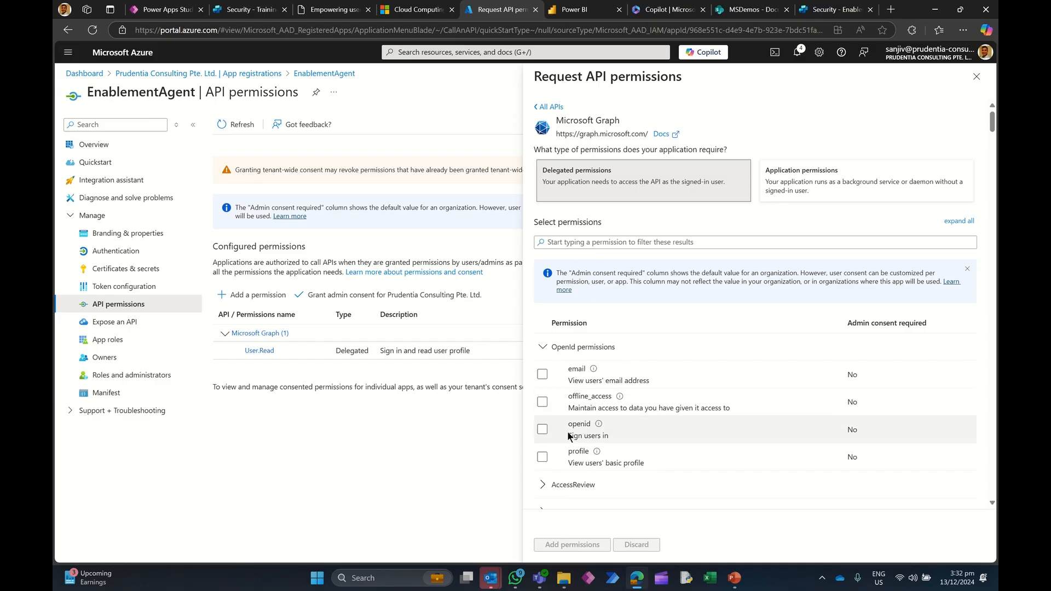
{"action": "left_click", "coordinate": [542, 430]}
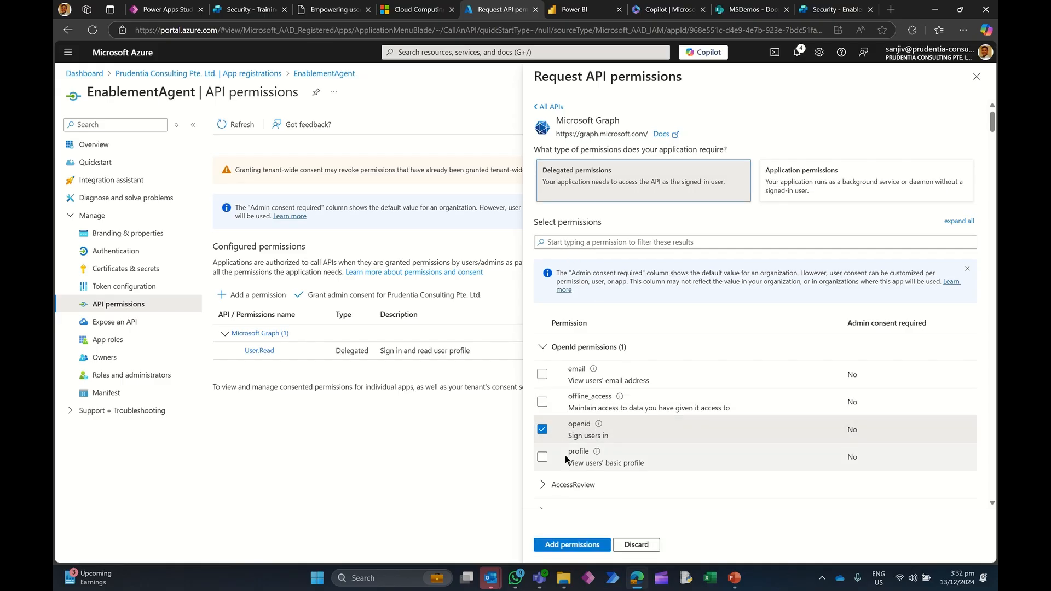
{"action": "left_click", "coordinate": [542, 457]}
Step: Filter the permissions for Site and select Sites.Read.All
{"action": "left_click", "coordinate": [569, 242]}
{"action": "type", "text": "Site"}
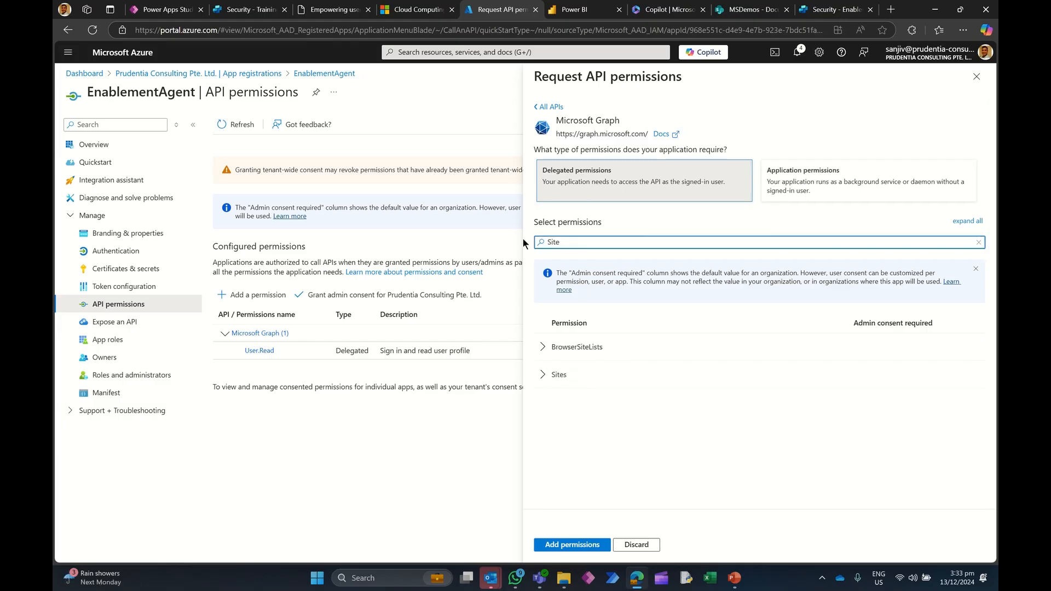
{"action": "left_click", "coordinate": [543, 376]}
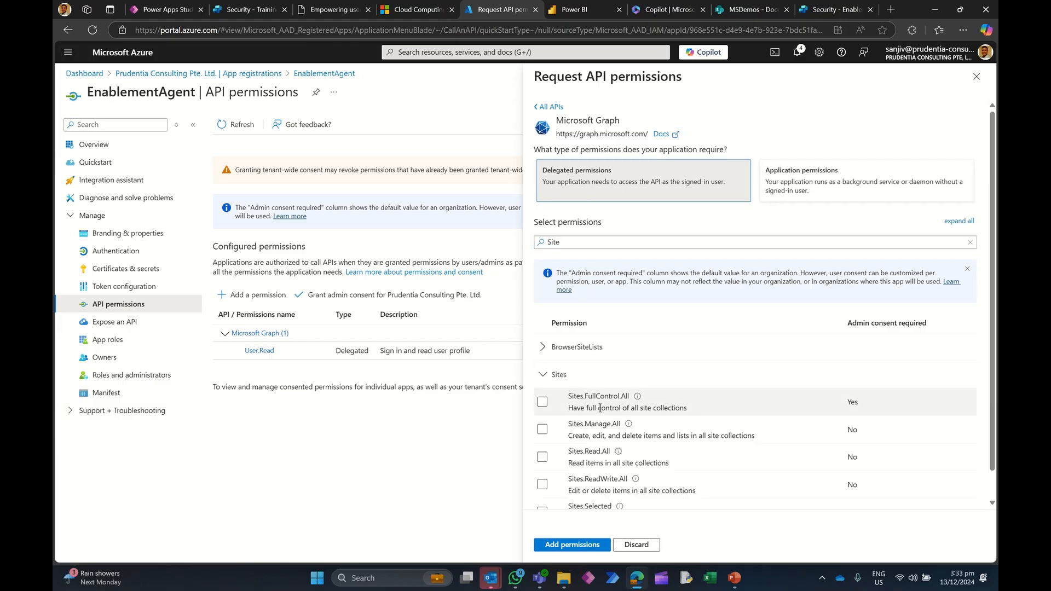
{"action": "left_click", "coordinate": [542, 457]}
Step: Filter the permissions for Files.Read.All, select it, and add the selected permissions
{"action": "scroll", "coordinate": [640, 467], "scroll_direction": "down", "scroll_amount": 1}
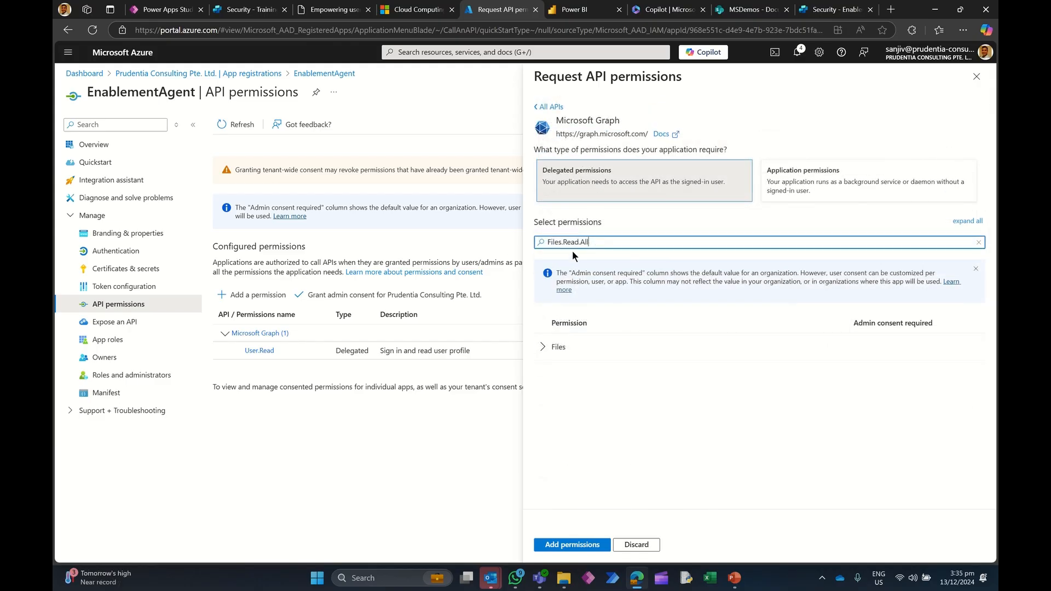
{"action": "left_click", "coordinate": [552, 348]}
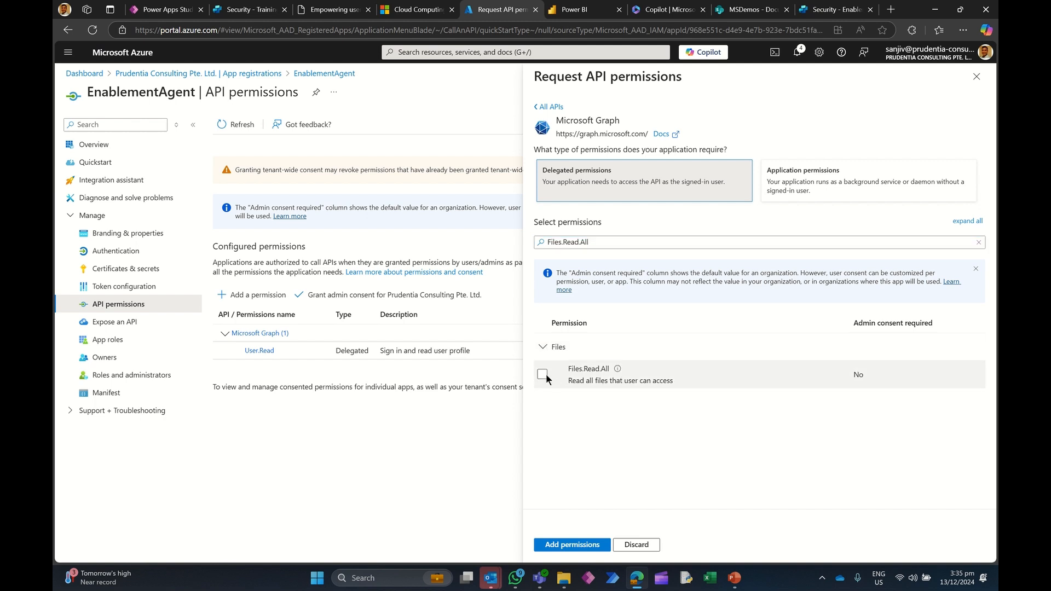
{"action": "left_click", "coordinate": [543, 375]}
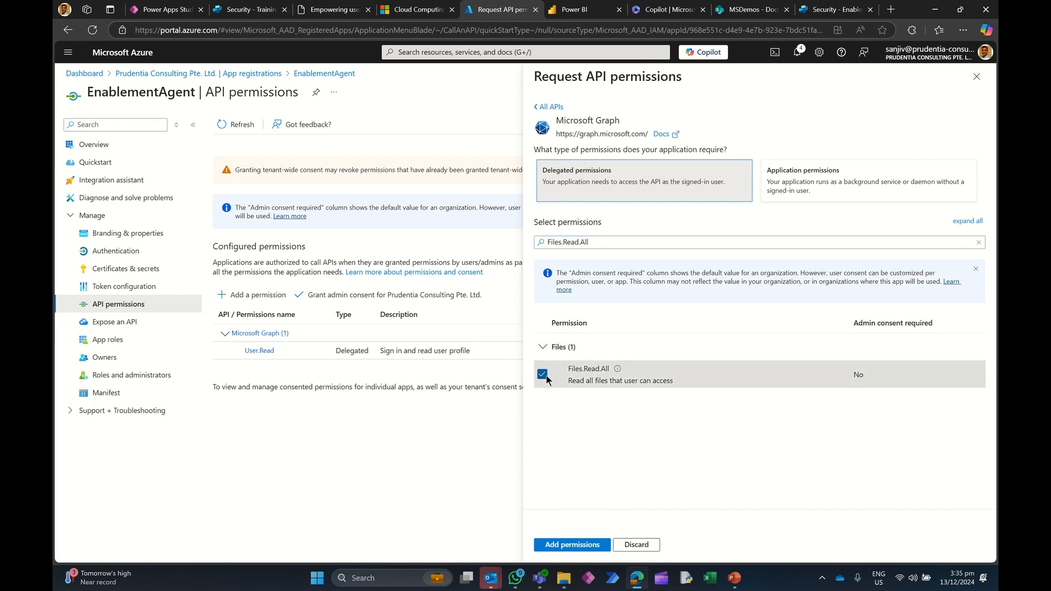
{"action": "left_click", "coordinate": [568, 543]}
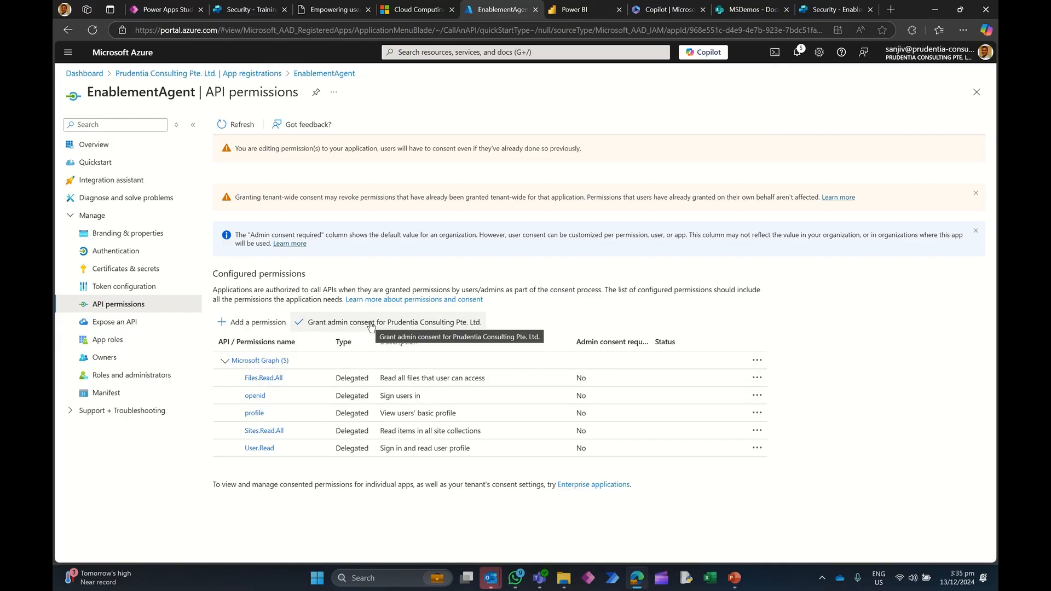
Step: Grant admin consent for Prudentia Consulting Pte. Ltd. on the configured permissions
{"action": "left_click", "coordinate": [371, 324]}
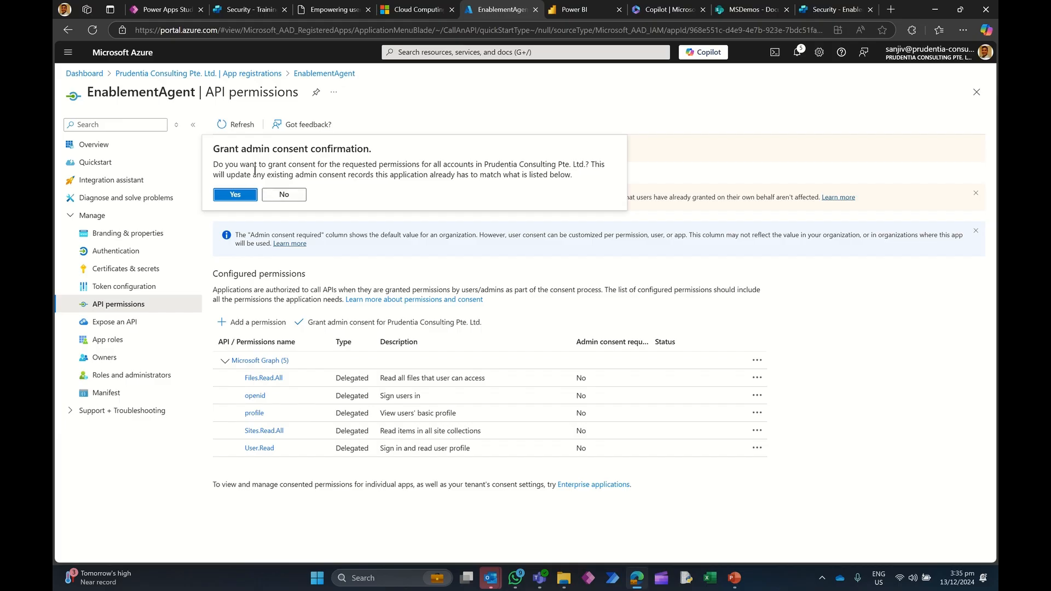
{"action": "left_click", "coordinate": [239, 196]}
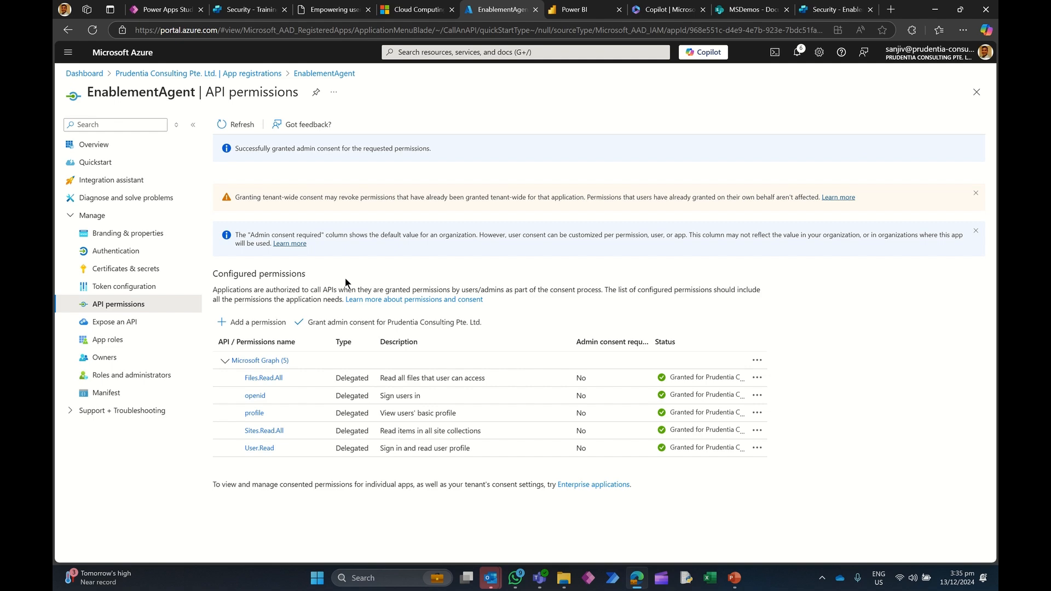
Step: Compare TrainingAgent's authentication settings with the EnablementAgent registration's client secret and overview
{"action": "left_click", "coordinate": [249, 9]}
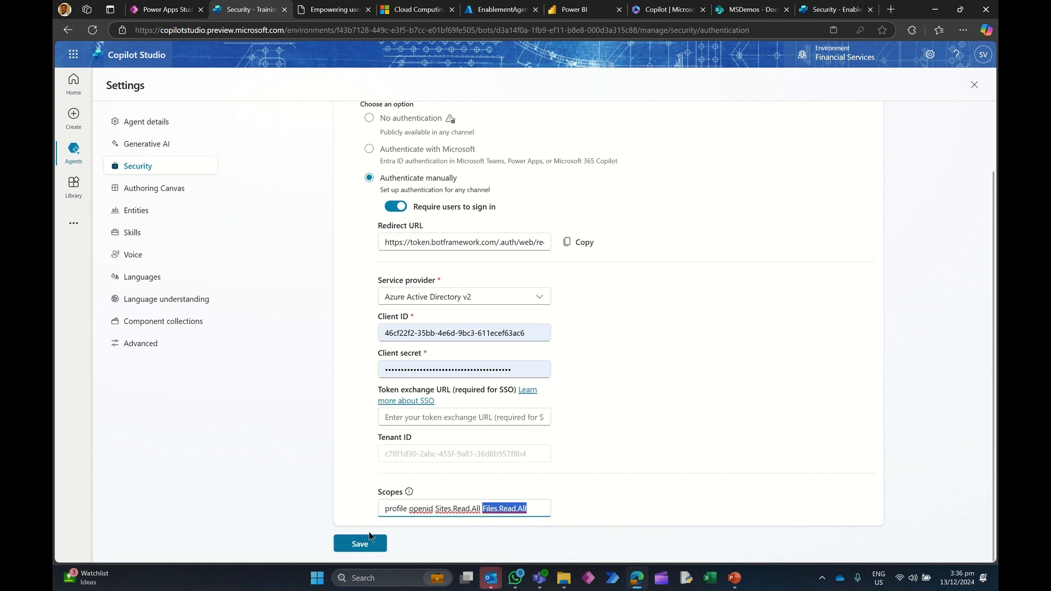
{"action": "scroll", "coordinate": [468, 386], "scroll_direction": "up", "scroll_amount": 1}
{"action": "scroll", "coordinate": [465, 372], "scroll_direction": "down", "scroll_amount": 1}
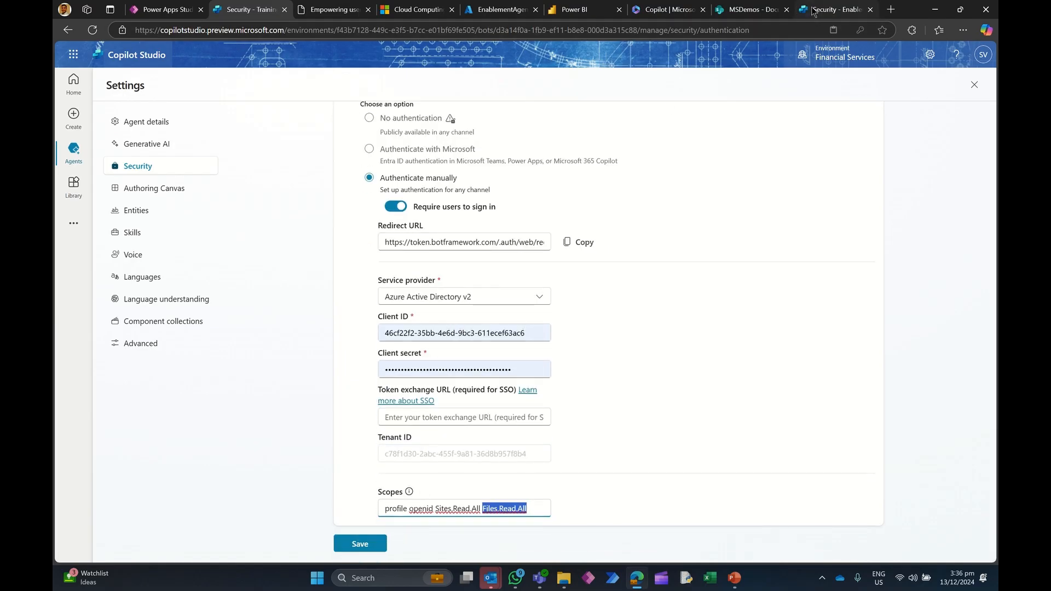
{"action": "left_click", "coordinate": [501, 9]}
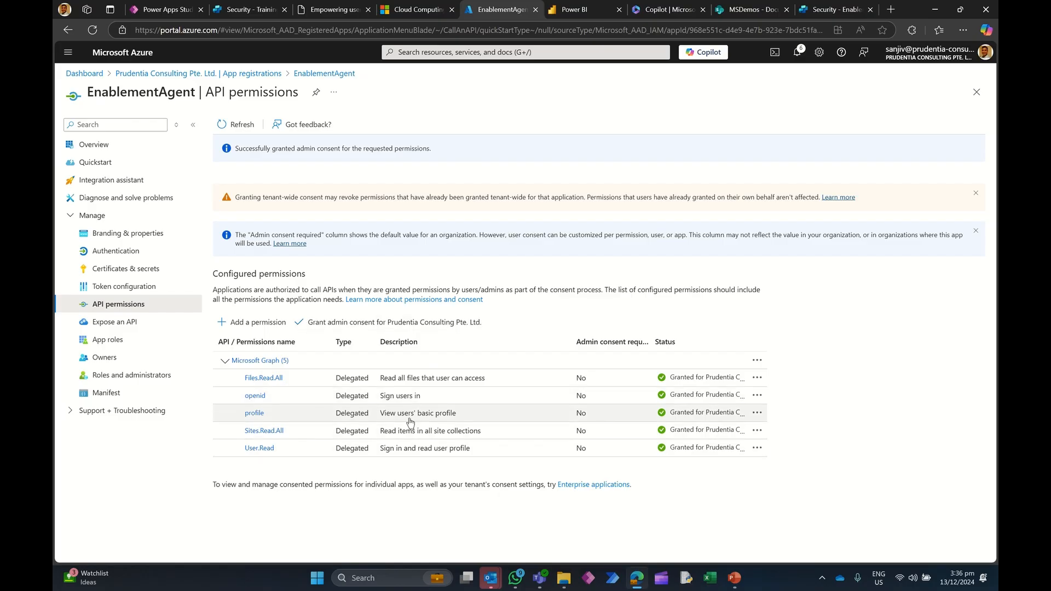
{"action": "left_click", "coordinate": [150, 273]}
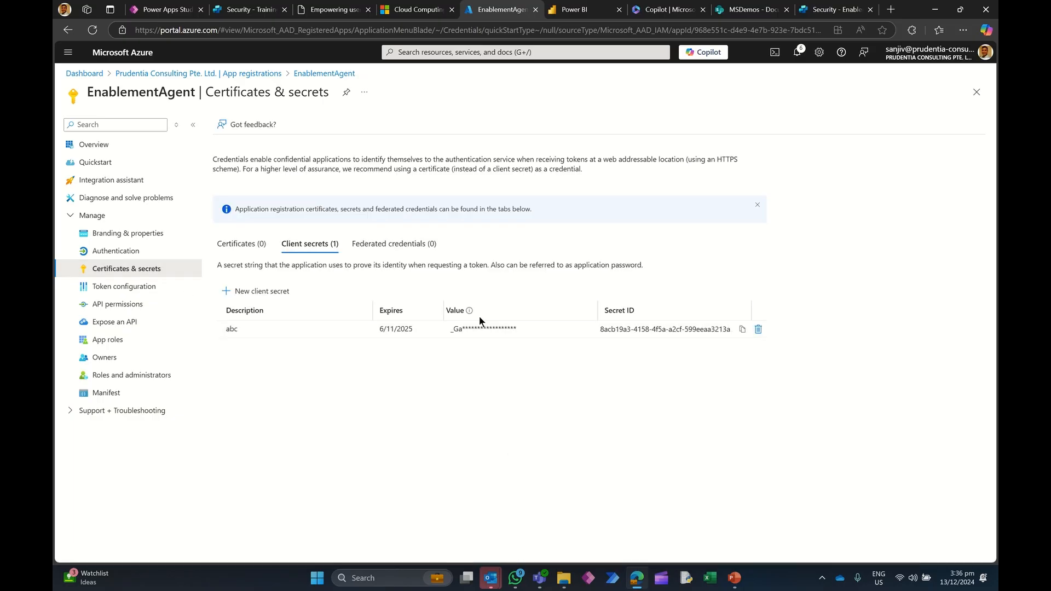
{"action": "left_click", "coordinate": [104, 145]}
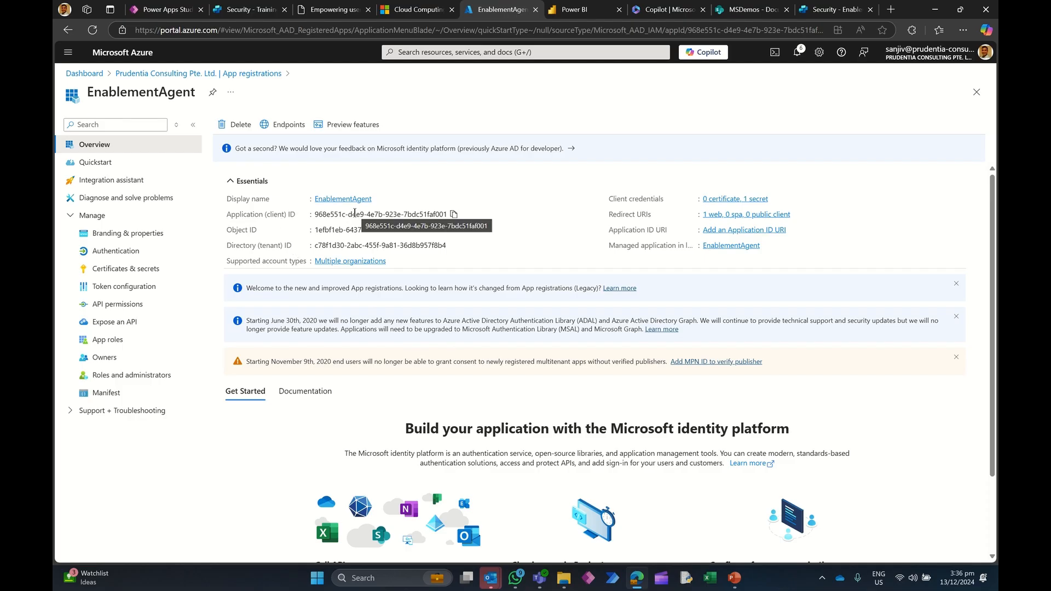
{"action": "left_click", "coordinate": [247, 10]}
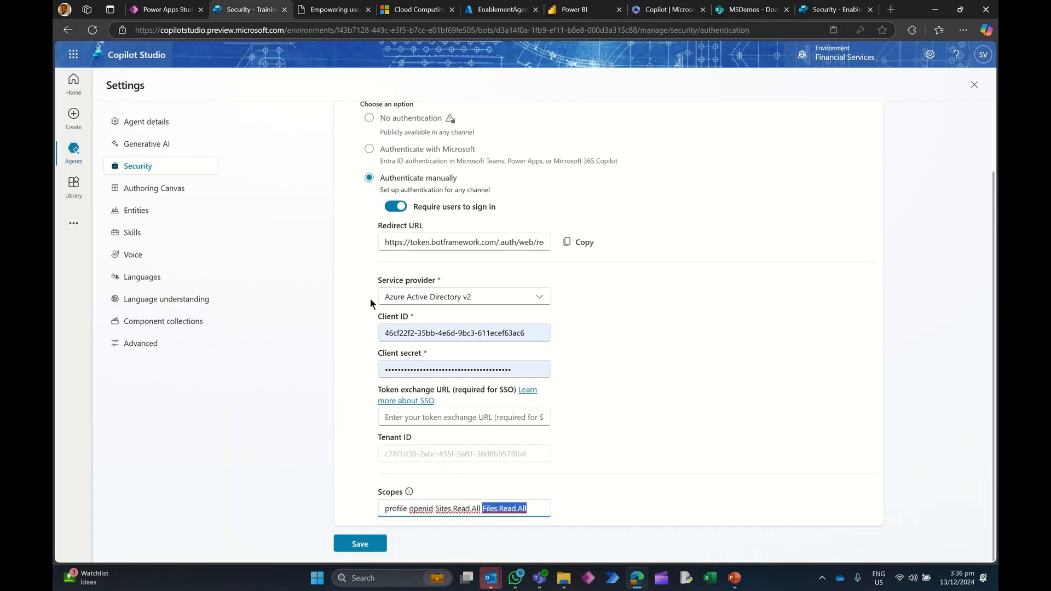
Step: Review the API permissions configured on the EnablementAgent app registration
{"action": "left_click", "coordinate": [558, 493]}
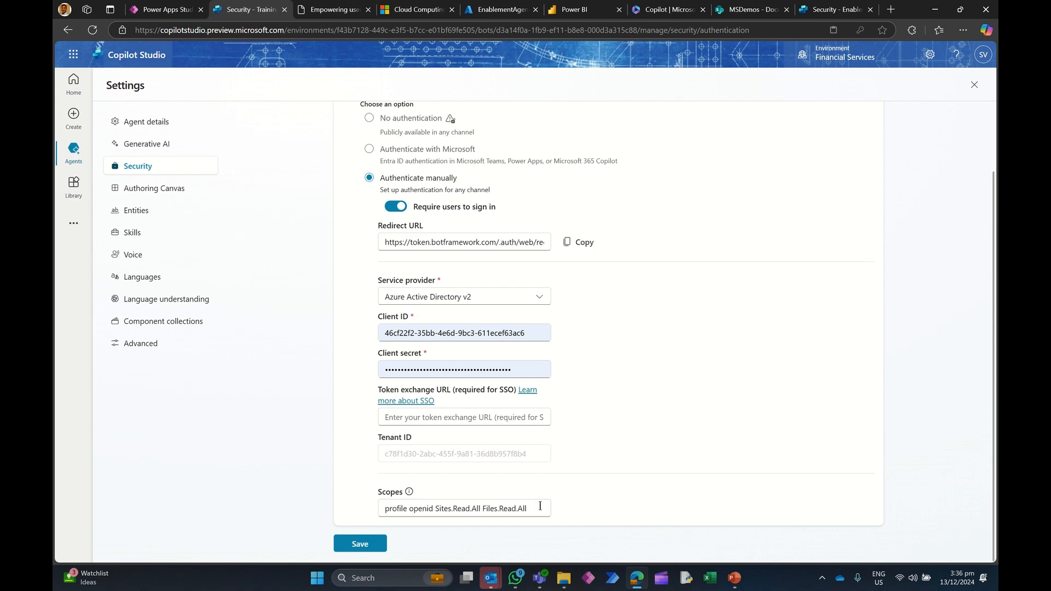
{"action": "left_click", "coordinate": [493, 12]}
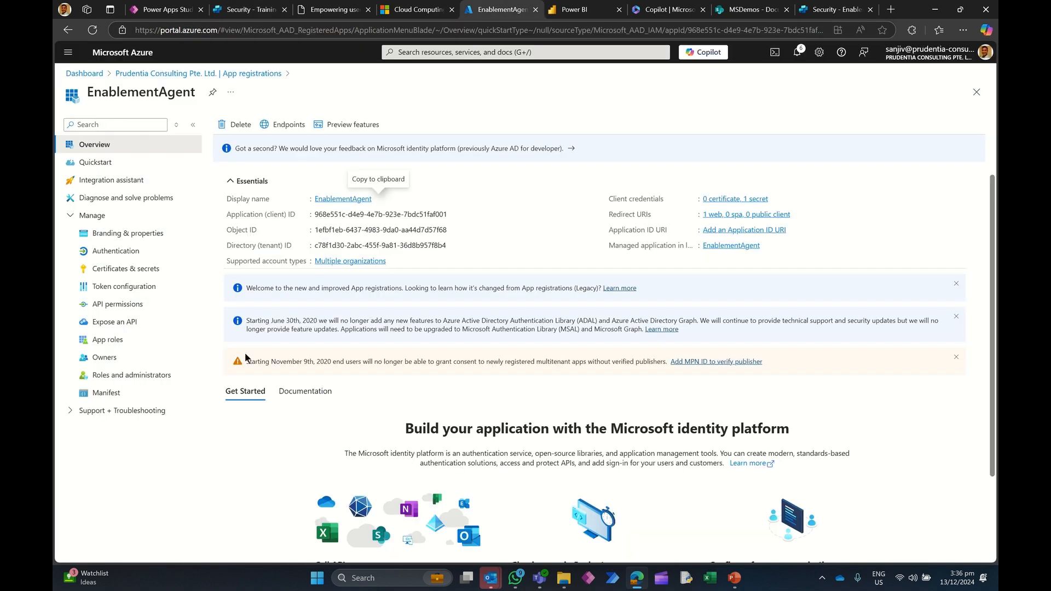
{"action": "left_click", "coordinate": [136, 306]}
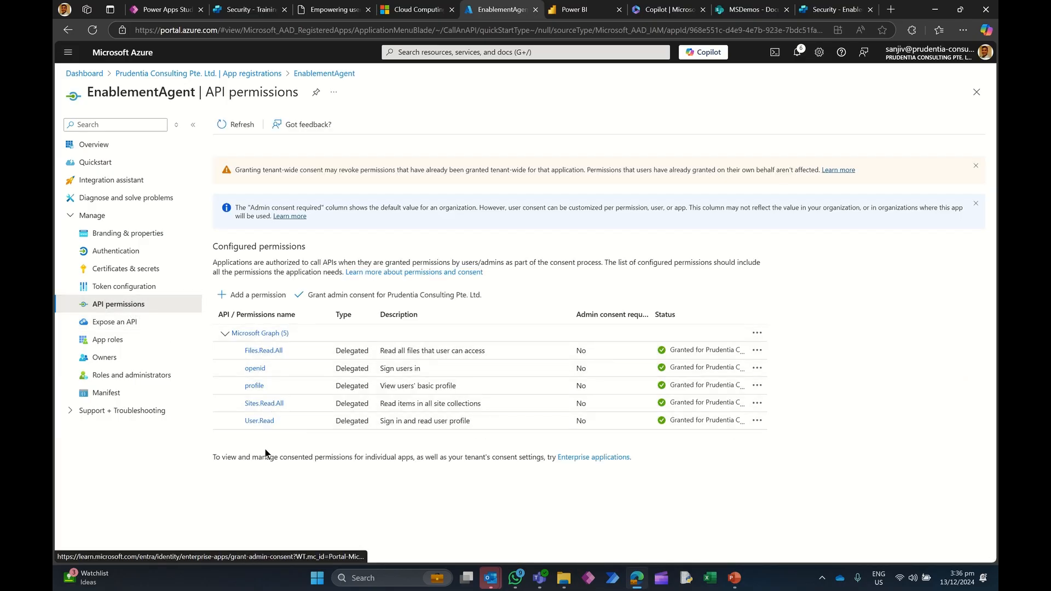
Step: Save TrainingAgent's manual authentication configuration with the scopes profile openid Sites.Read.All Files.Read.All and confirm
{"action": "left_click", "coordinate": [256, 11]}
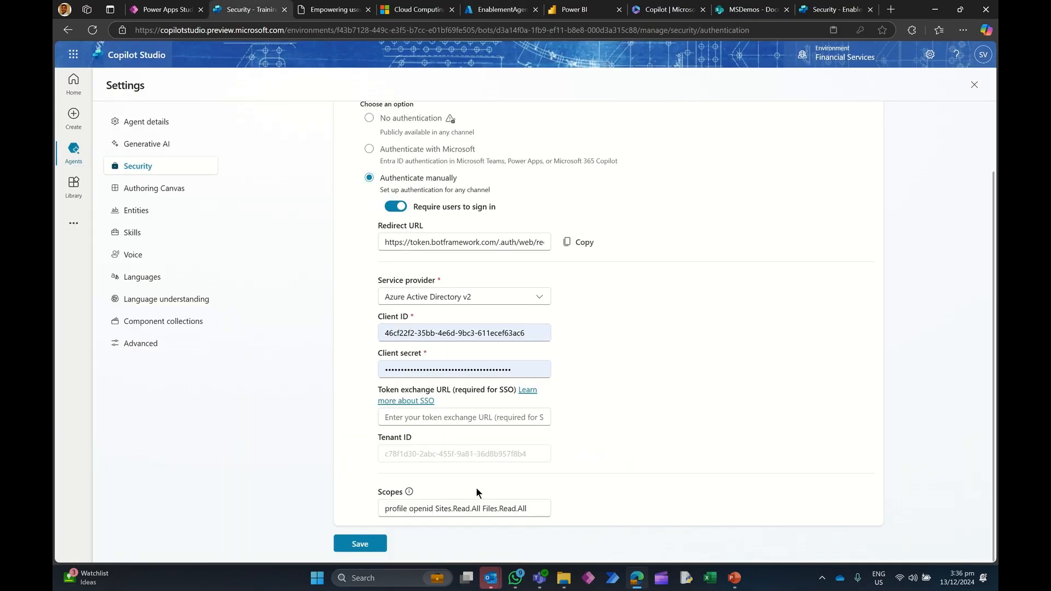
{"action": "scroll", "coordinate": [543, 453], "scroll_direction": "up", "scroll_amount": 3}
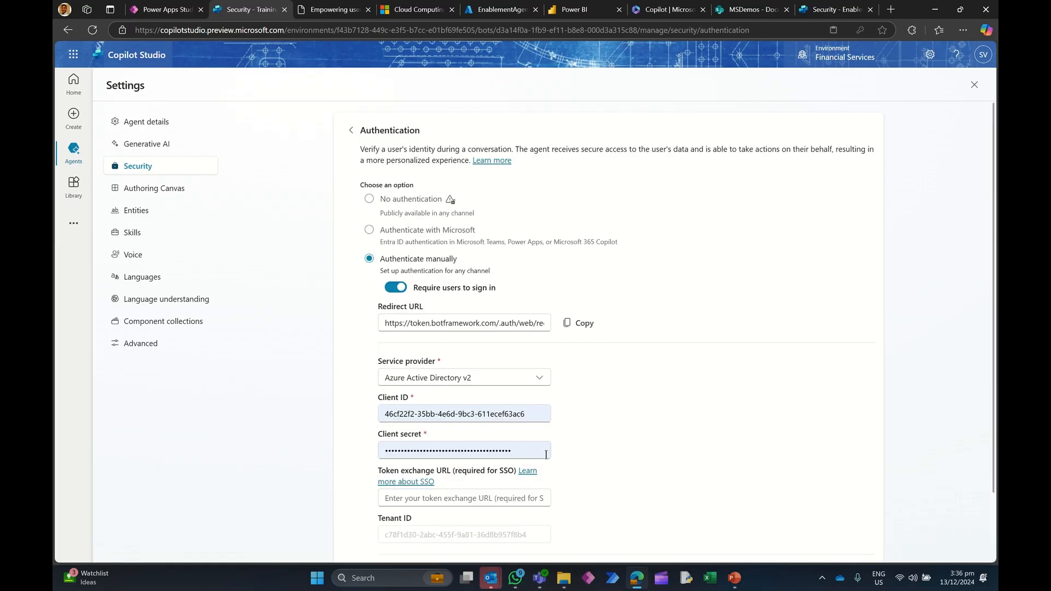
{"action": "scroll", "coordinate": [545, 454], "scroll_direction": "down", "scroll_amount": 3}
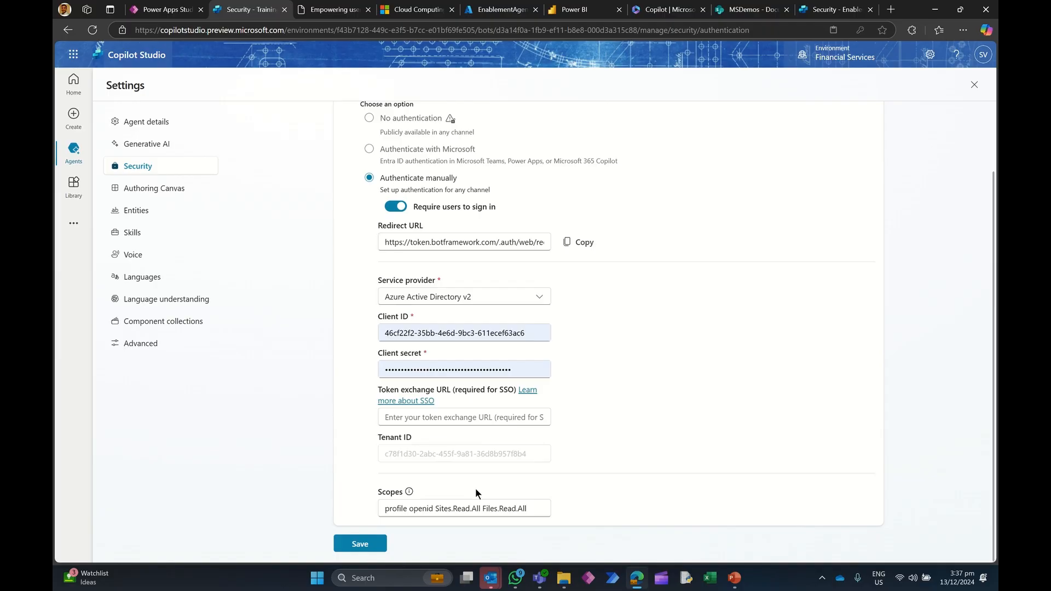
{"action": "scroll", "coordinate": [475, 488], "scroll_direction": "up", "scroll_amount": 3}
{"action": "scroll", "coordinate": [476, 493], "scroll_direction": "down", "scroll_amount": 3}
{"action": "left_click", "coordinate": [362, 543]}
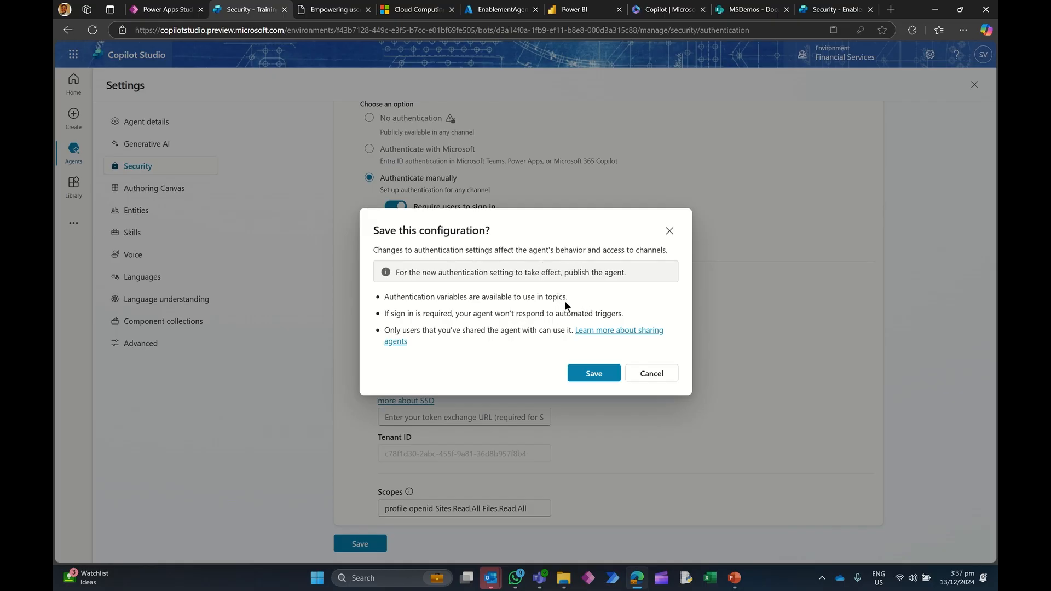
{"action": "left_click", "coordinate": [596, 374]}
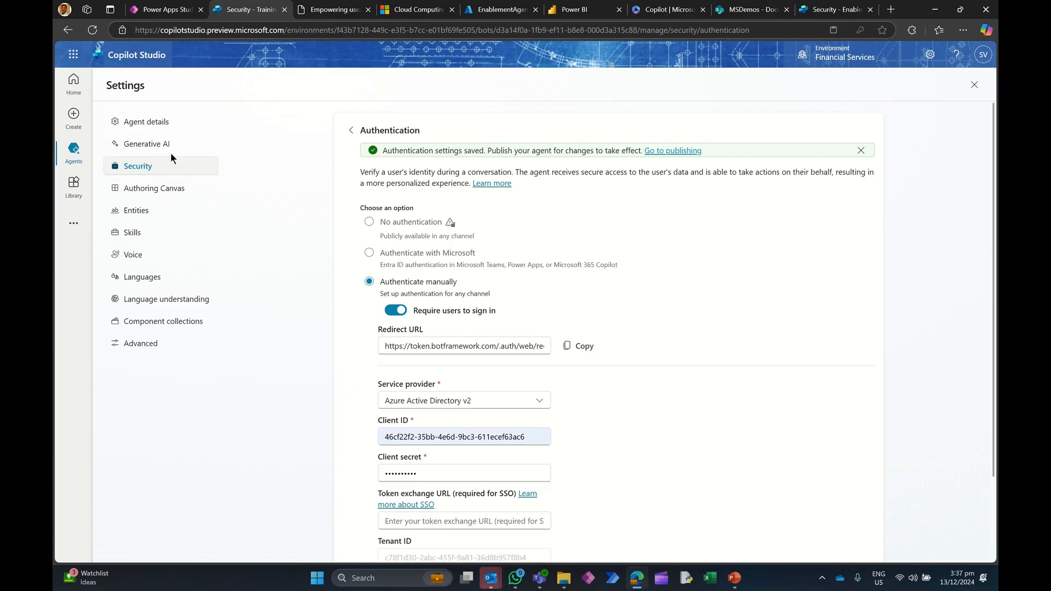
Step: Open TrainingAgent's Custom website channel and copy the default embed code
{"action": "left_click", "coordinate": [138, 145]}
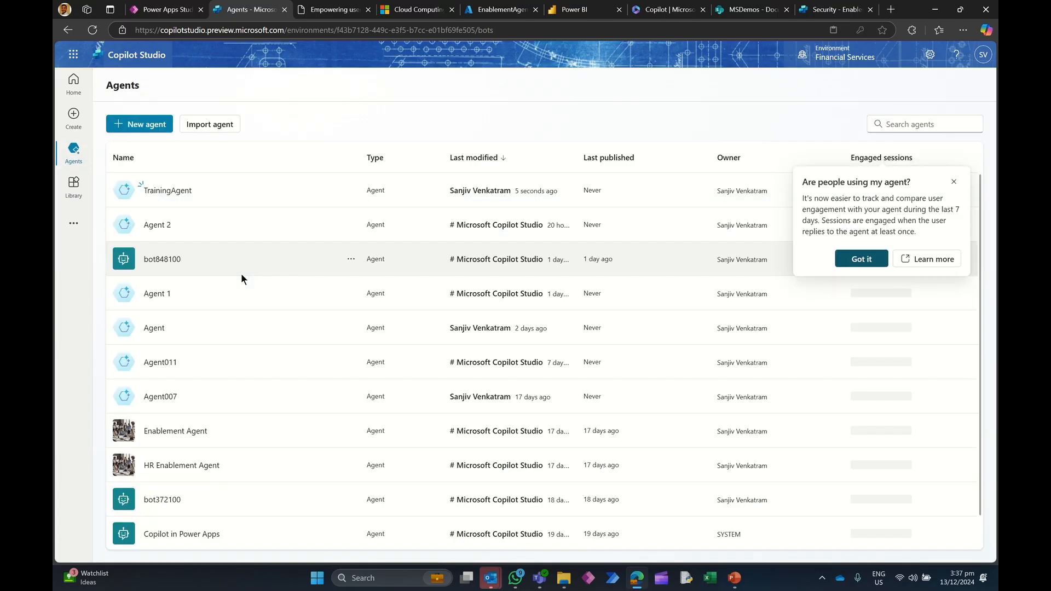
{"action": "left_click", "coordinate": [167, 187]}
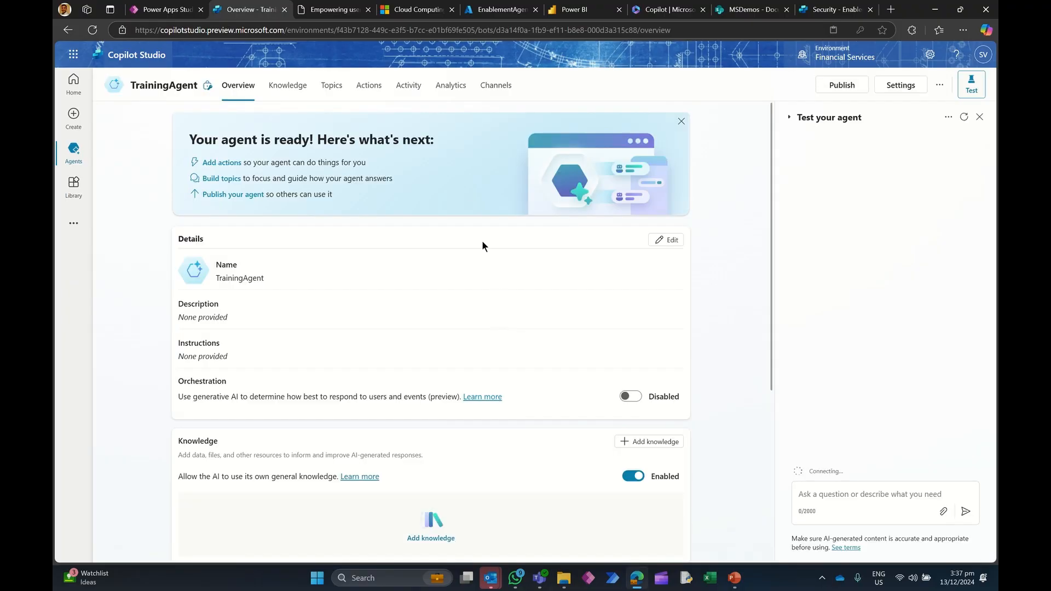
{"action": "left_click", "coordinate": [496, 86]}
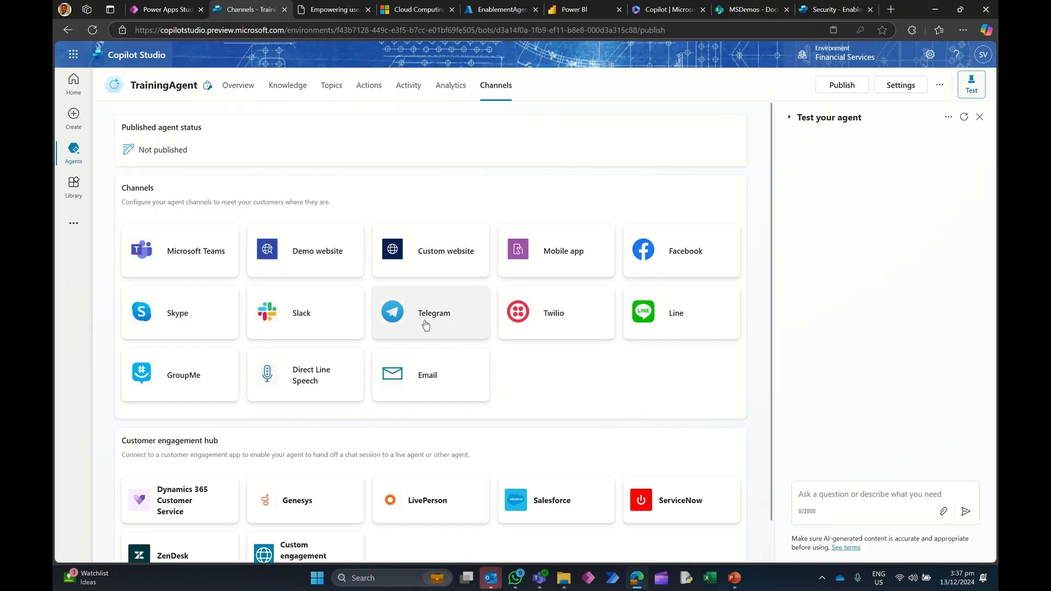
{"action": "left_click", "coordinate": [431, 261]}
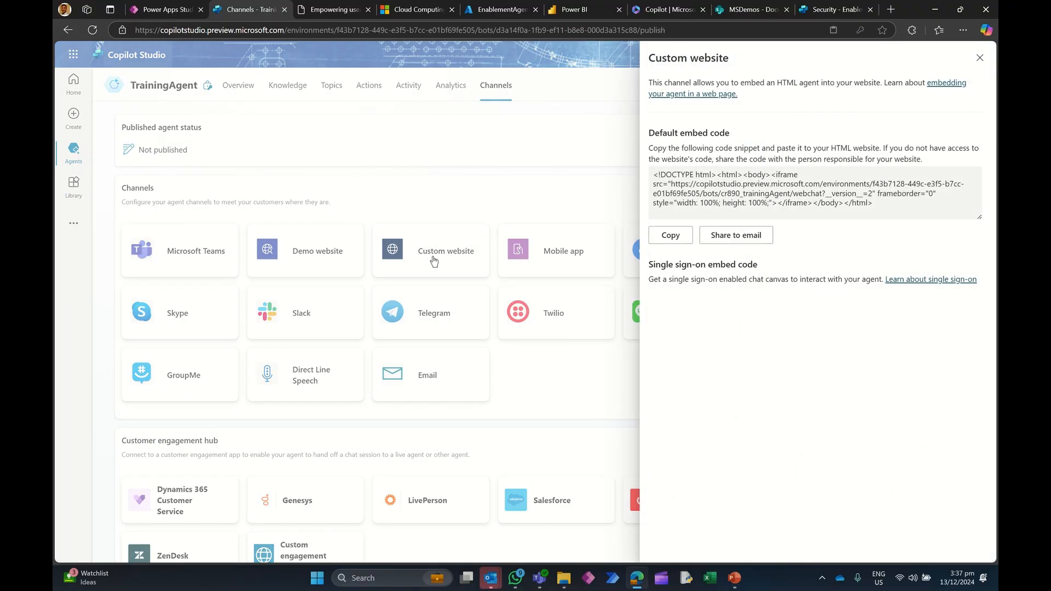
{"action": "left_click", "coordinate": [979, 58]}
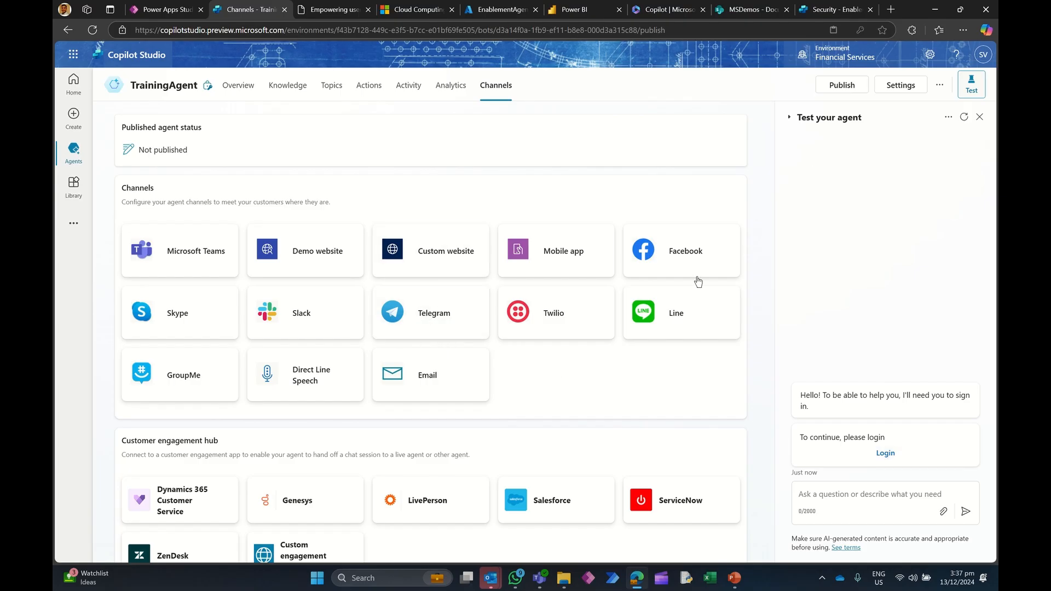
{"action": "left_click", "coordinate": [433, 253]}
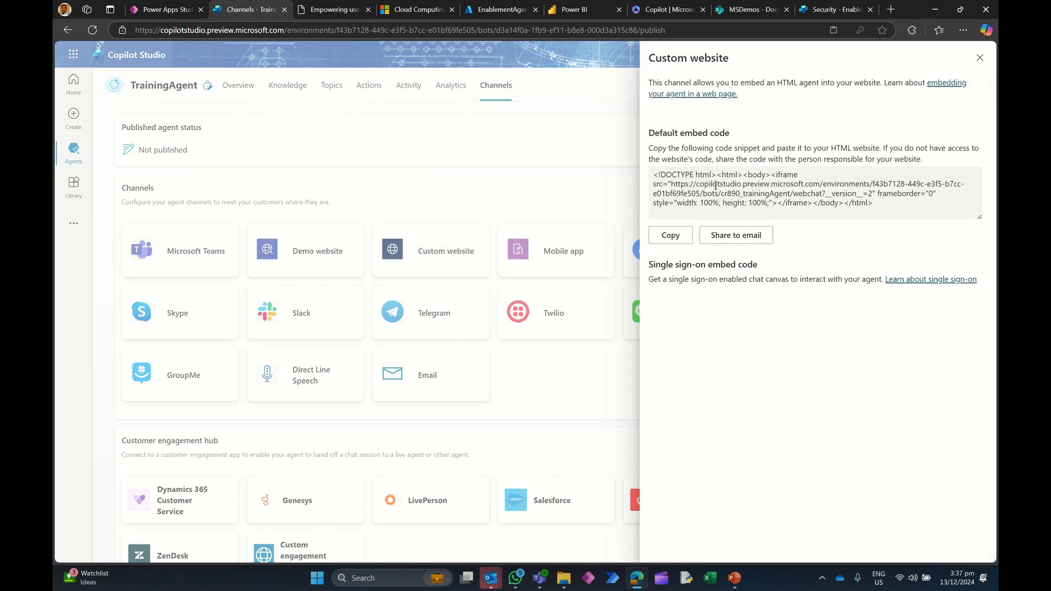
{"action": "left_click", "coordinate": [683, 233]}
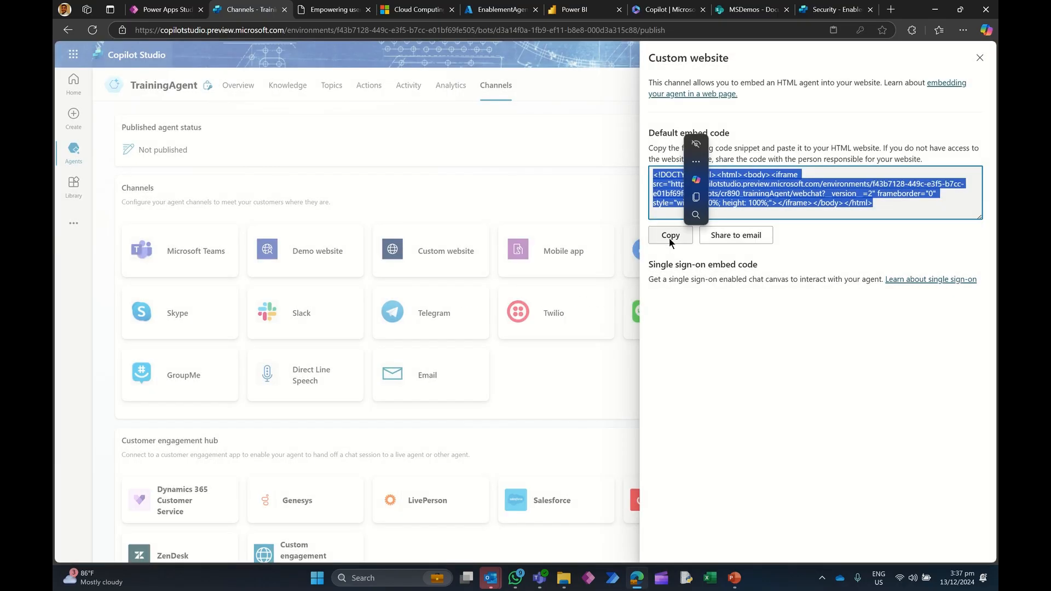
{"action": "left_click", "coordinate": [669, 237]}
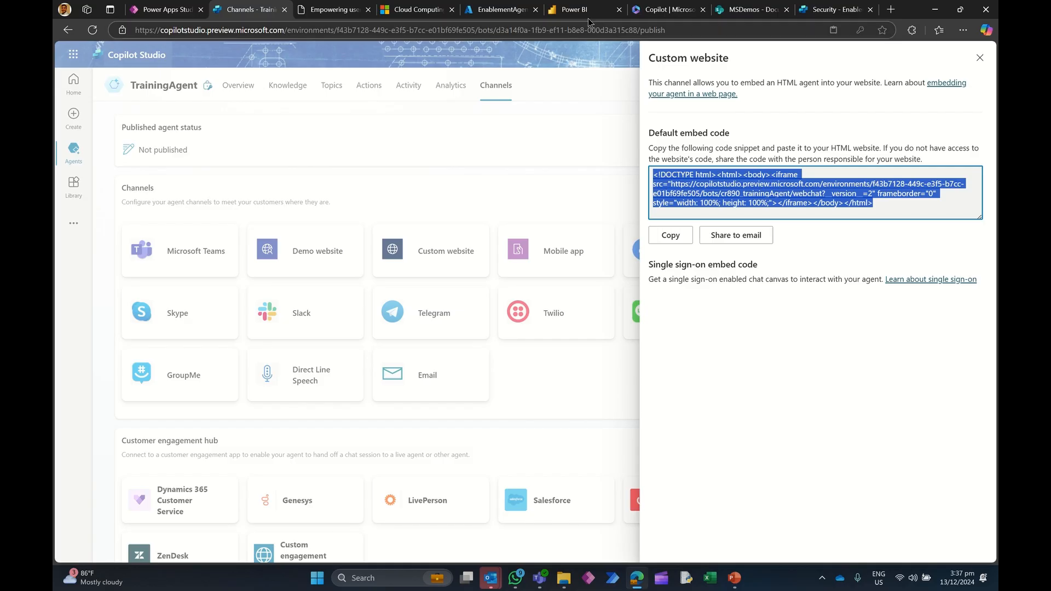
Step: Create a new dashboard named Training Agent in the Enablement Agent Power BI workspace
{"action": "left_click", "coordinate": [575, 10]}
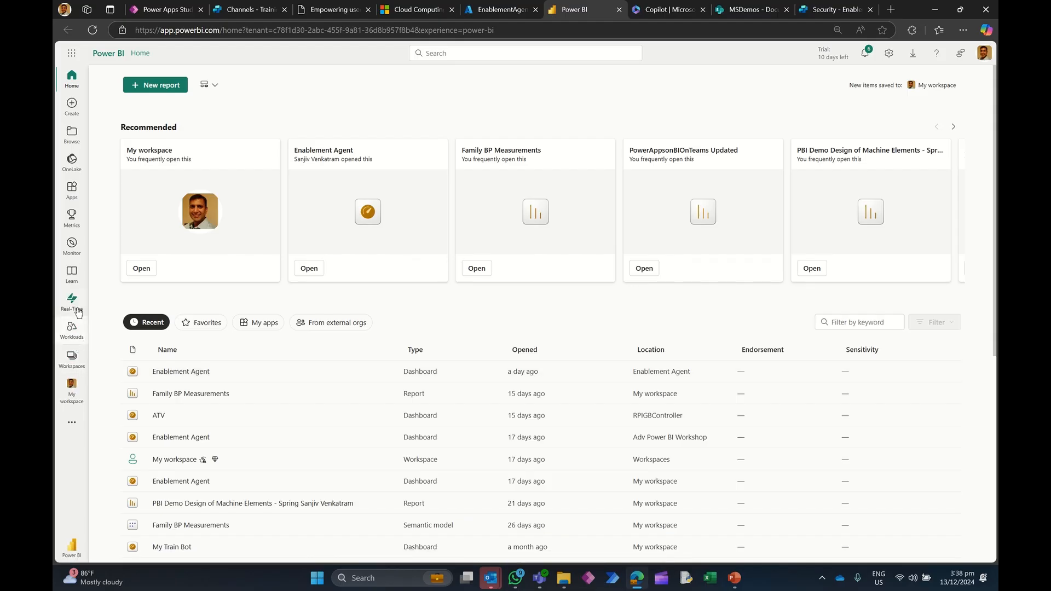
{"action": "left_click", "coordinate": [75, 359]}
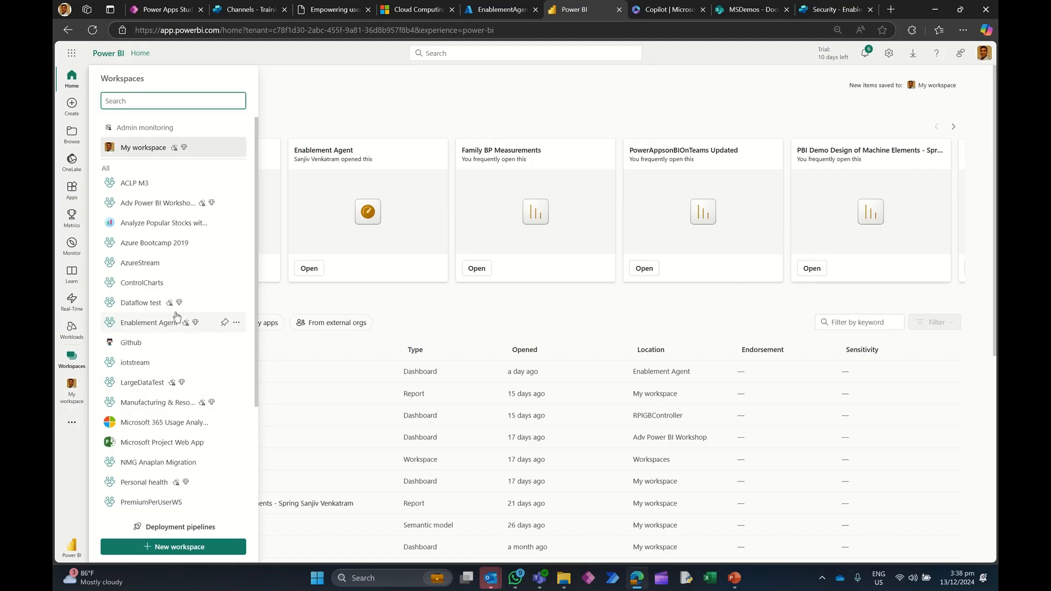
{"action": "left_click", "coordinate": [149, 320]}
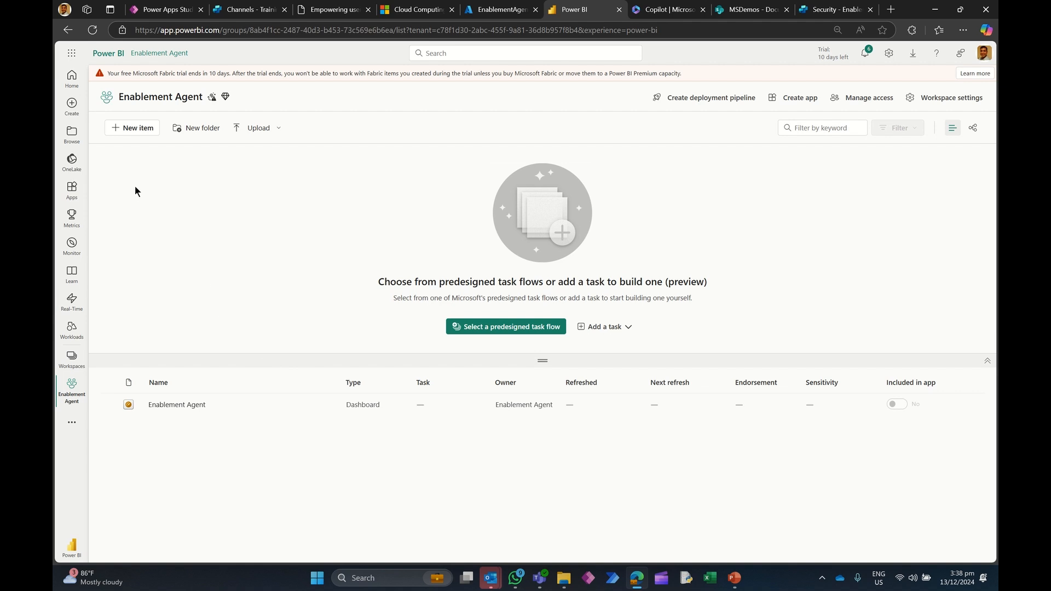
{"action": "left_click", "coordinate": [131, 129]}
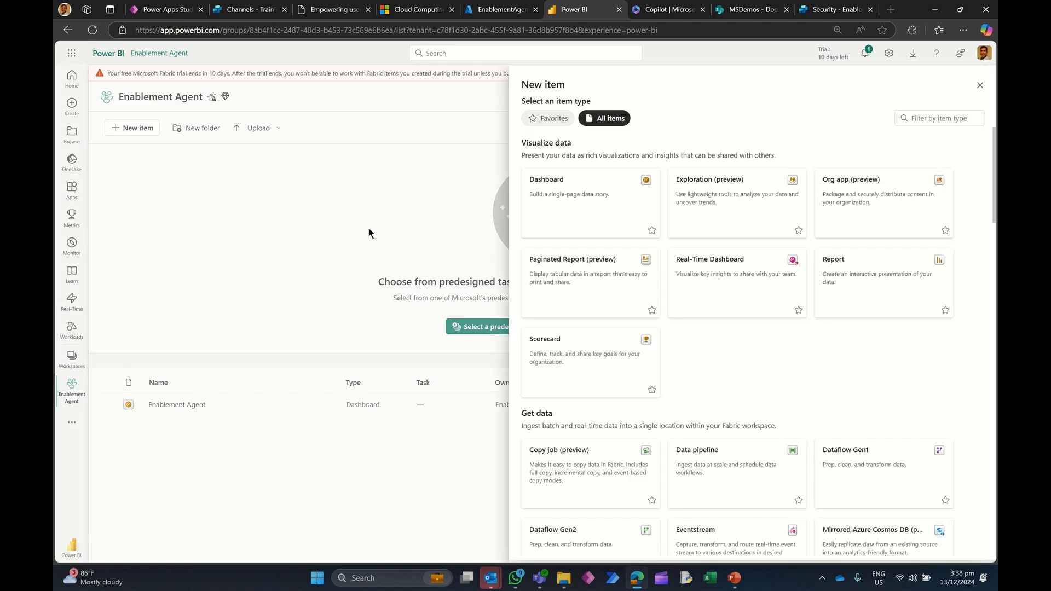
{"action": "left_click", "coordinate": [572, 214]}
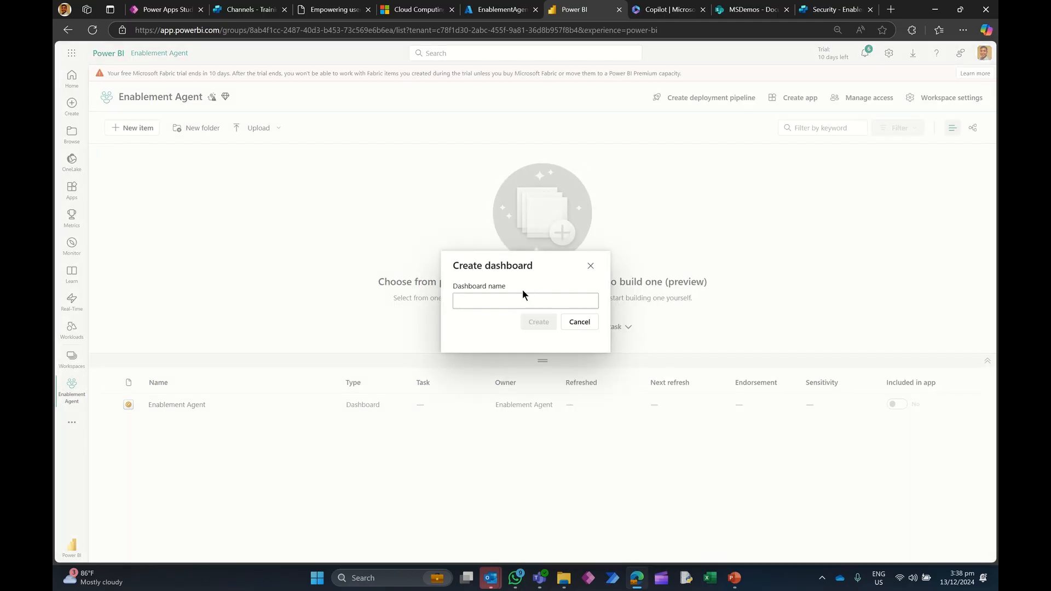
{"action": "type", "text": "Training"}
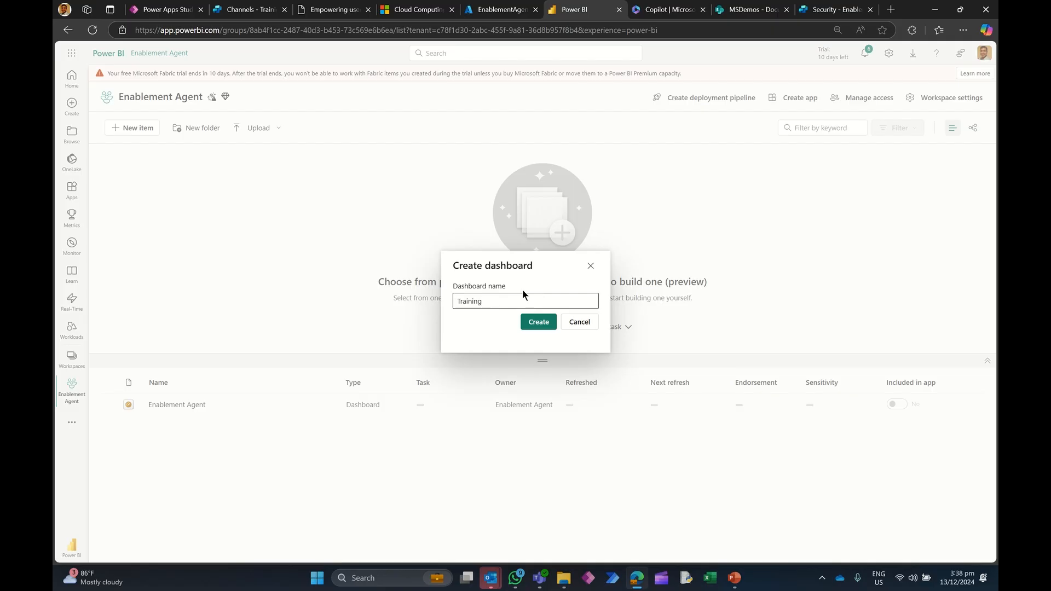
{"action": "type", "text": " Agent"}
{"action": "left_click", "coordinate": [538, 322]}
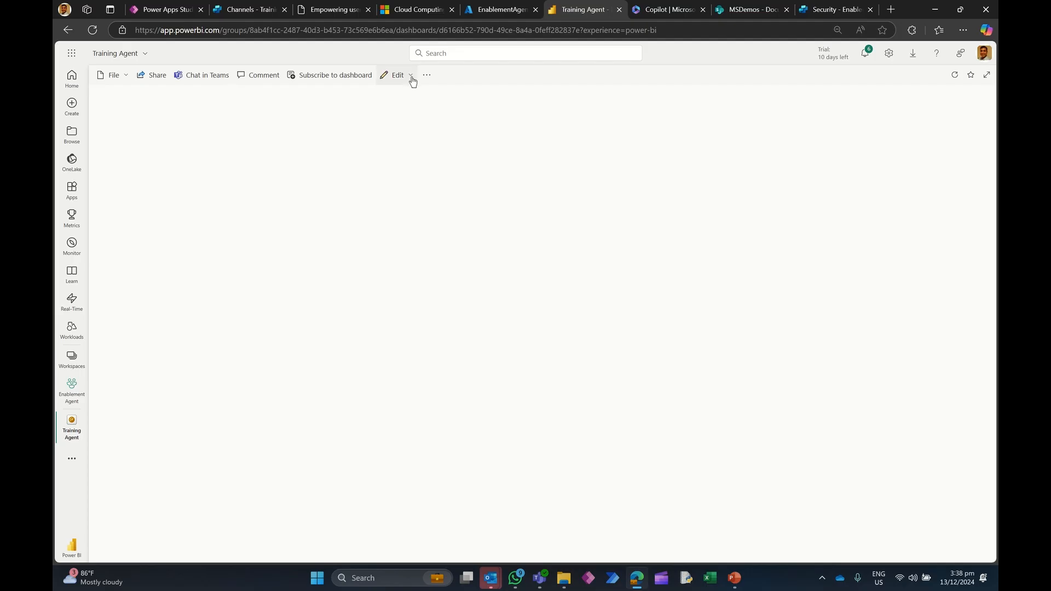
Step: Add a web content tile to the dashboard and paste the agent's embed code into it
{"action": "left_click", "coordinate": [411, 77]}
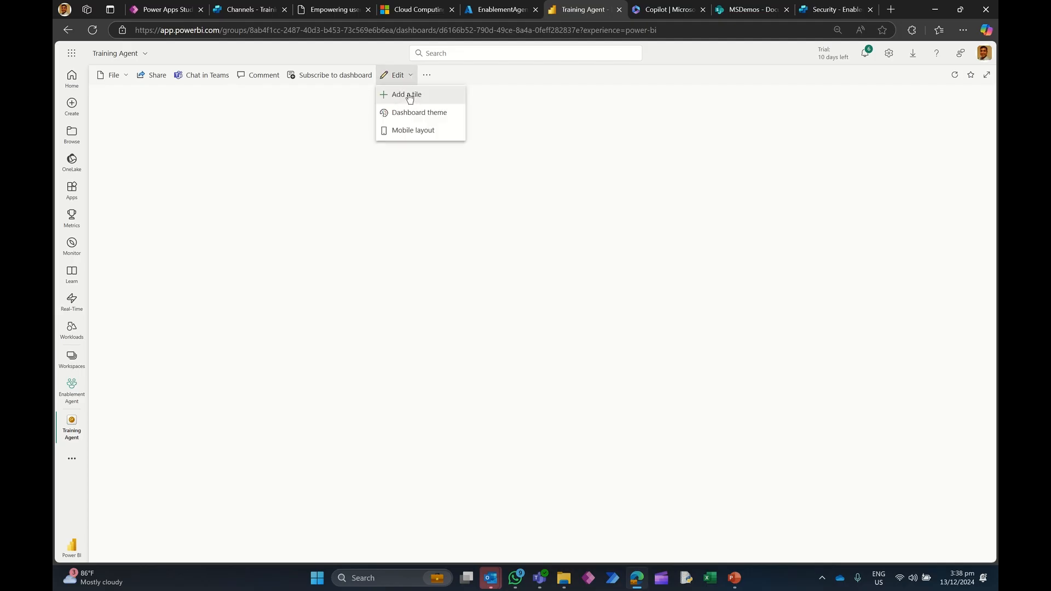
{"action": "left_click", "coordinate": [409, 96]}
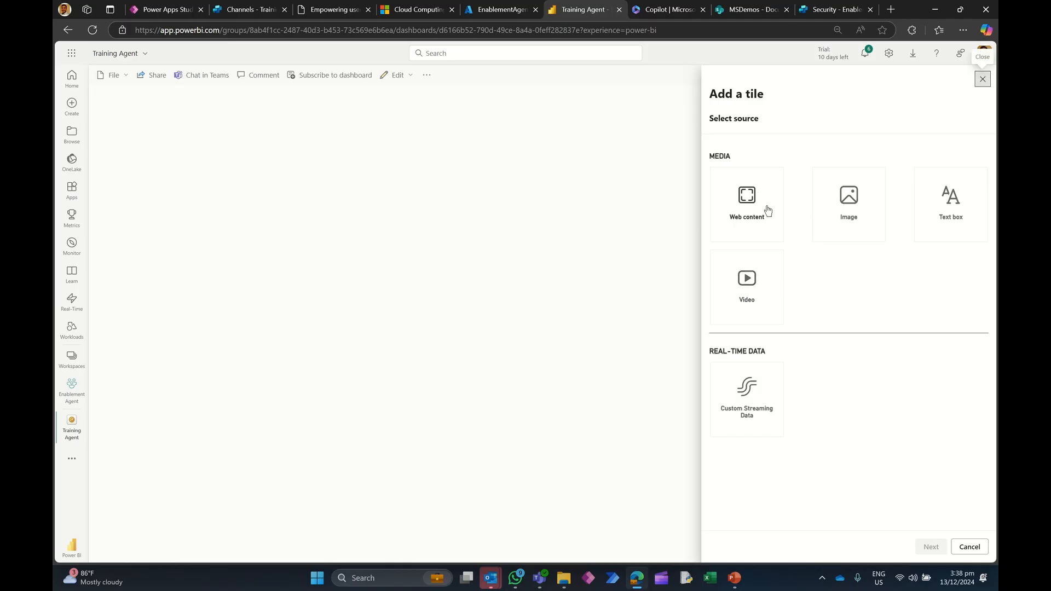
{"action": "left_click", "coordinate": [743, 208]}
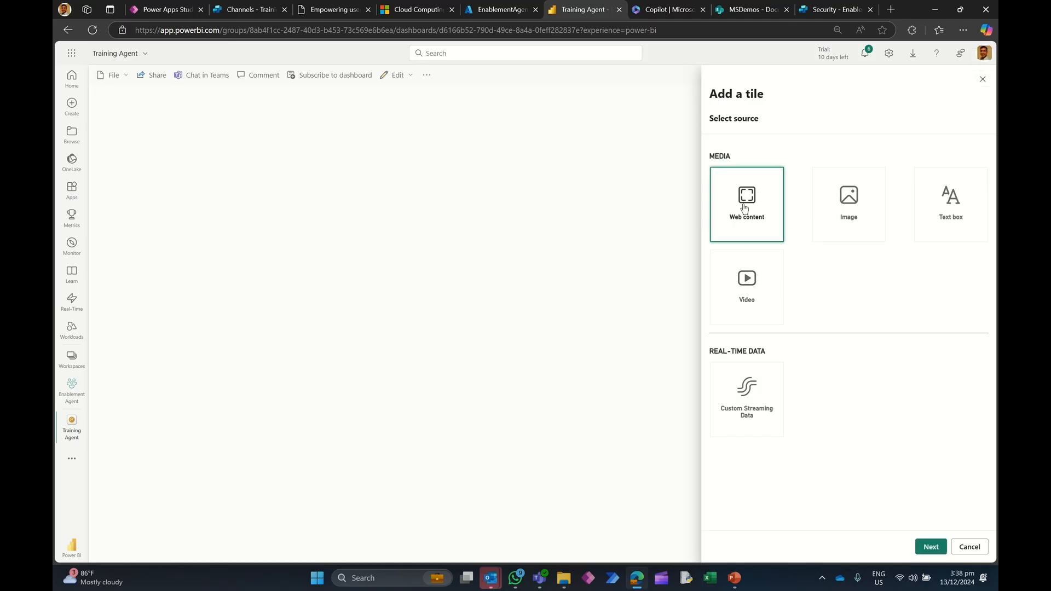
{"action": "left_click", "coordinate": [930, 545]}
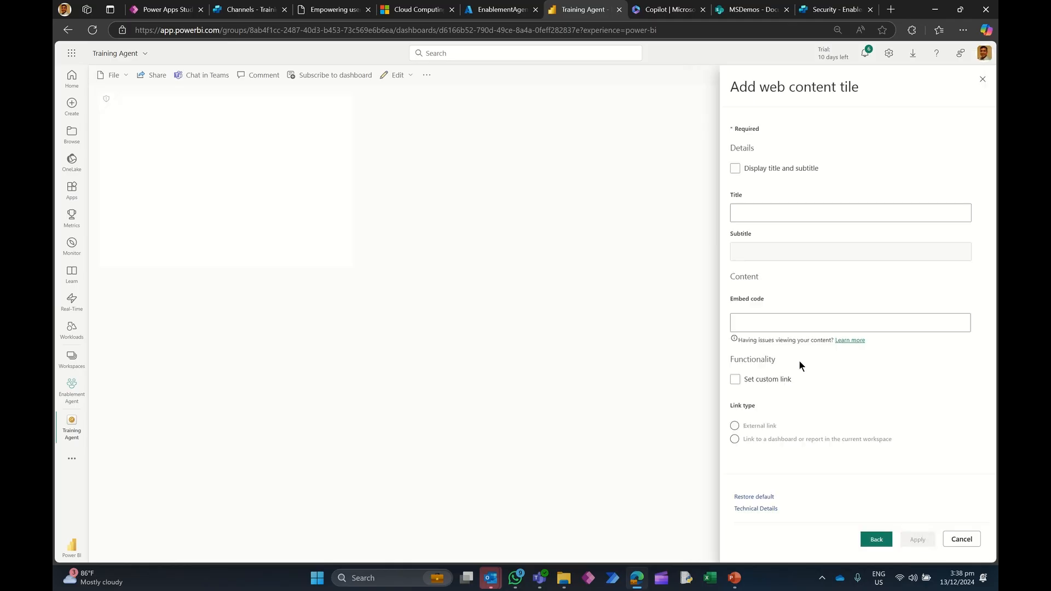
{"action": "left_click", "coordinate": [748, 328]}
{"action": "key", "text": "ctrl+v"}
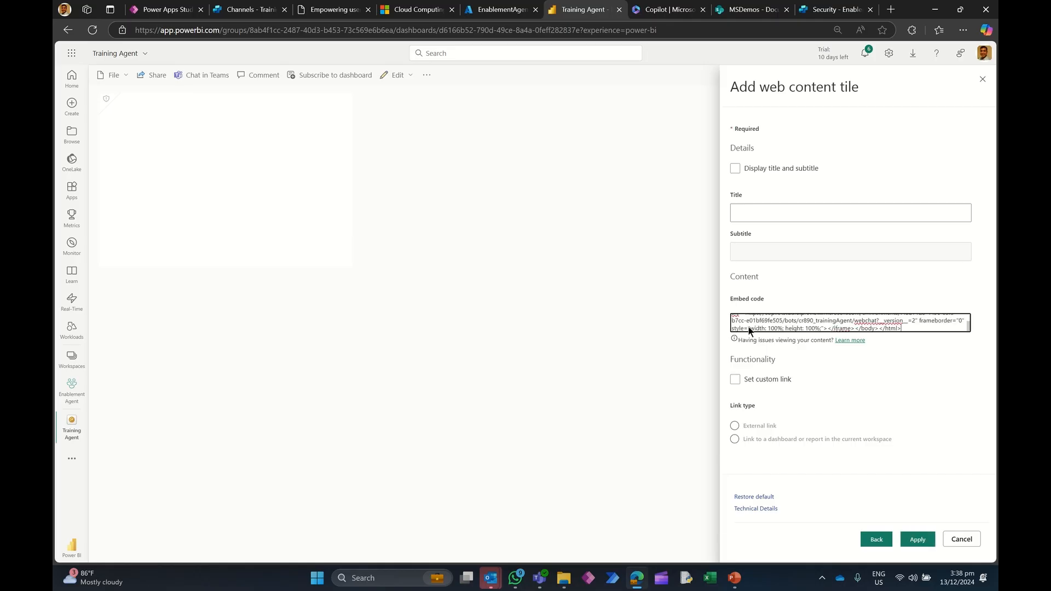
Step: Set the web content tile's title to Training Agent
{"action": "left_click", "coordinate": [745, 218]}
{"action": "type", "text": "Enab"}
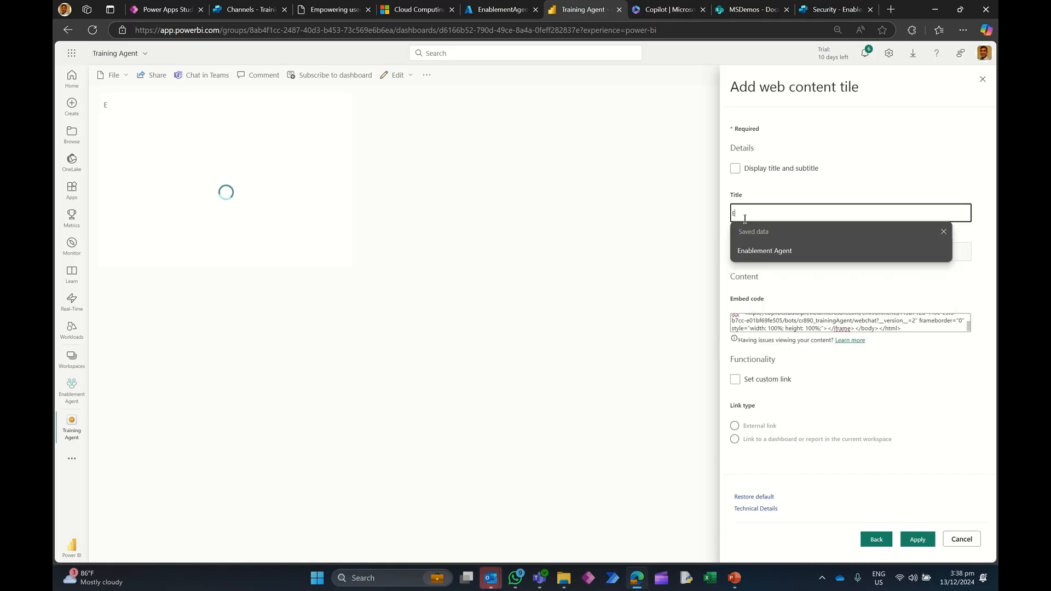
{"action": "key", "text": "BackSpace"}
{"action": "key", "text": "BackSpace"}
{"action": "key", "text": "BackSpace"}
{"action": "key", "text": "BackSpace"}
{"action": "type", "text": "Training A"}
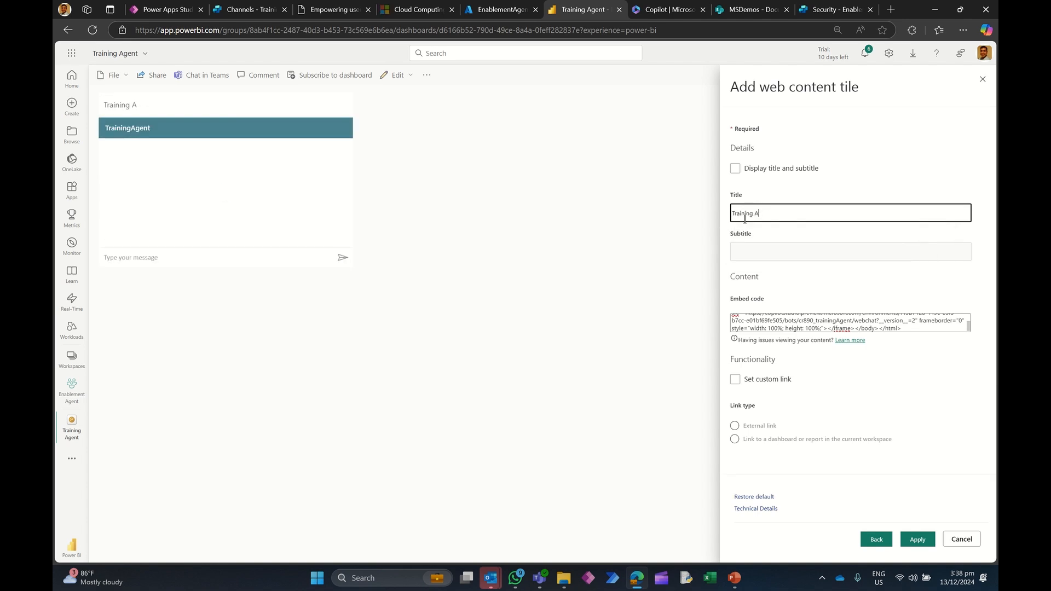
{"action": "type", "text": "hgent"}
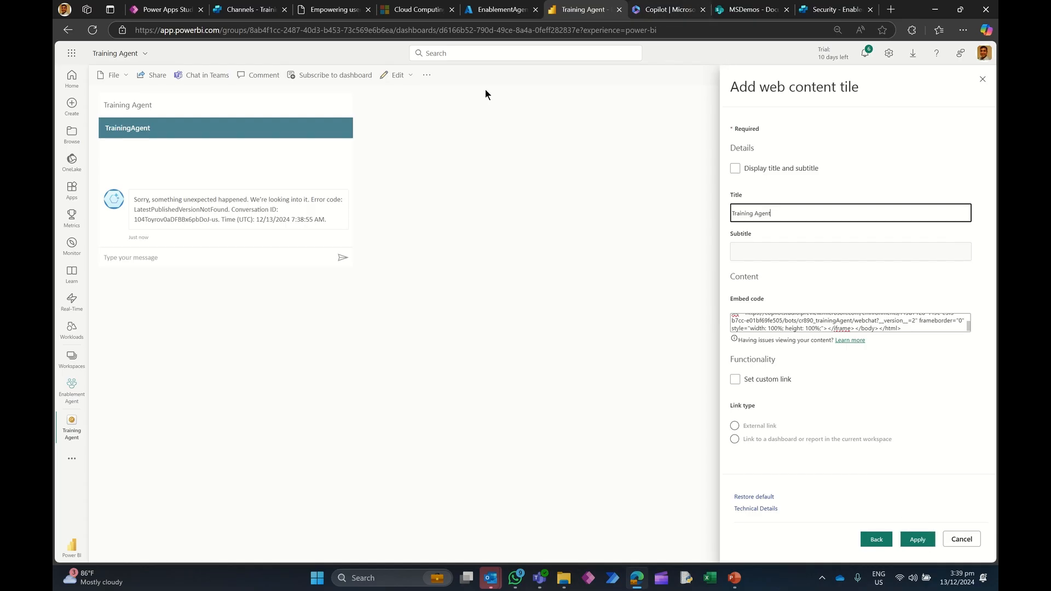
Step: Copy the custom website embed code again and replace the tile's embed code with it
{"action": "left_click", "coordinate": [481, 13]}
{"action": "left_click", "coordinate": [253, 12]}
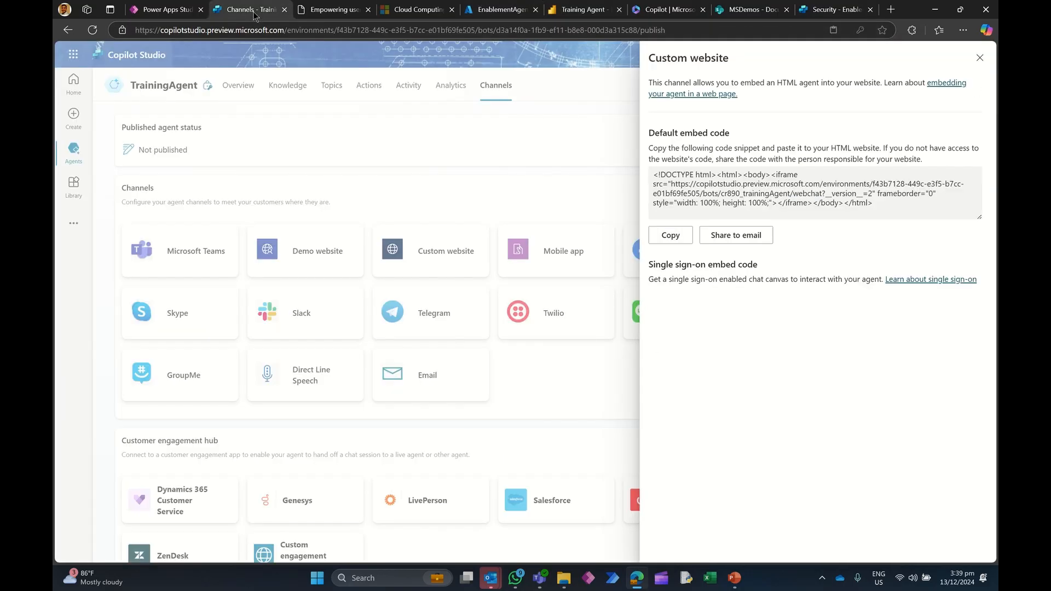
{"action": "left_click", "coordinate": [669, 235]}
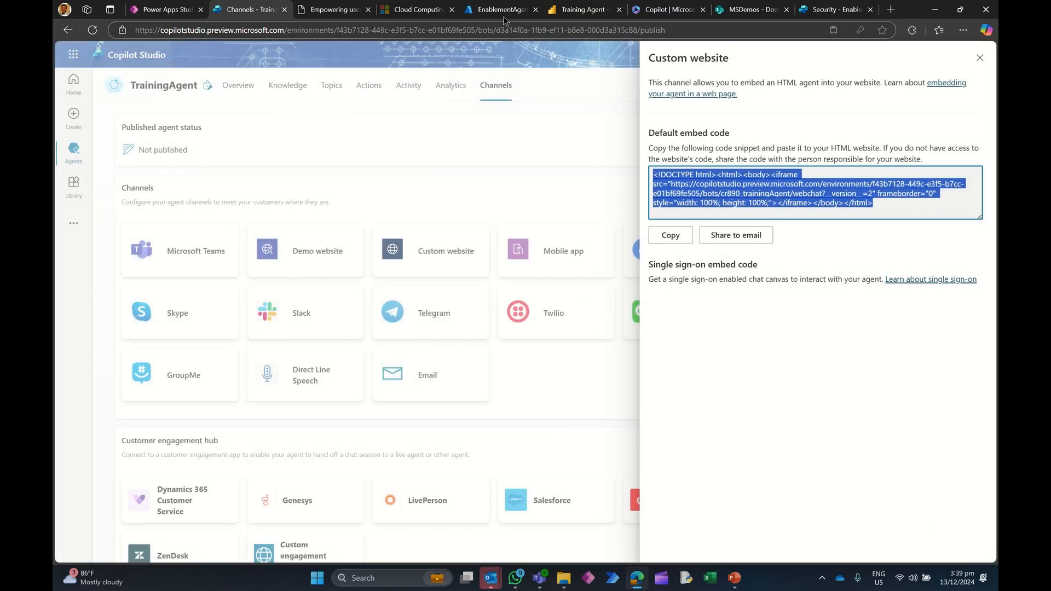
{"action": "left_click", "coordinate": [566, 11]}
{"action": "left_click_drag", "start_coordinate": [925, 327], "coordinate": [645, 281]}
{"action": "key", "text": "Delete"}
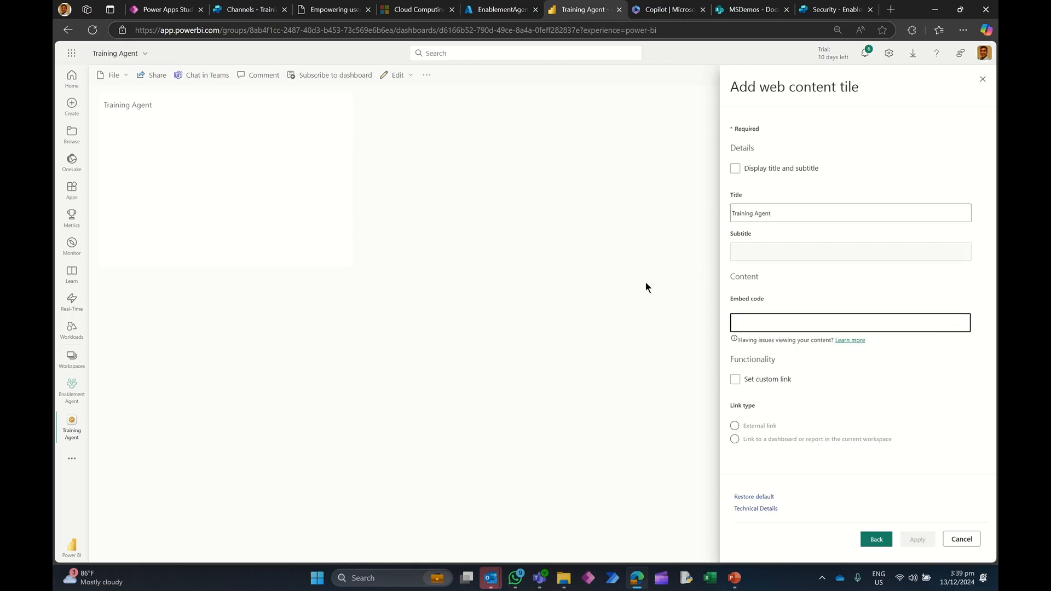
{"action": "key", "text": "ctrl+v"}
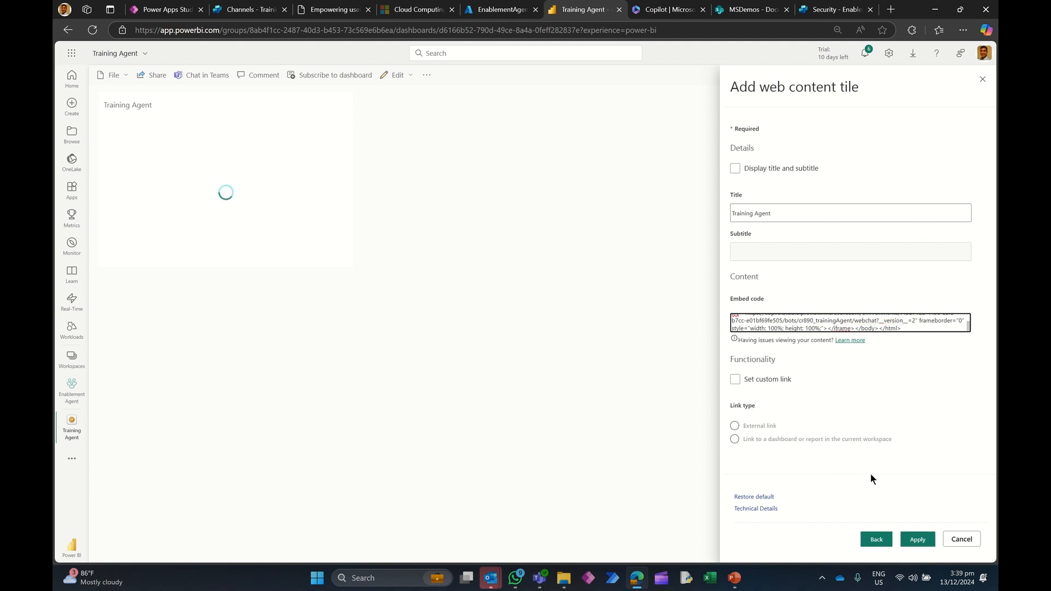
Step: Apply the updated embed code and enlarge the Training Agent web content tile on the dashboard
{"action": "left_click", "coordinate": [917, 540]}
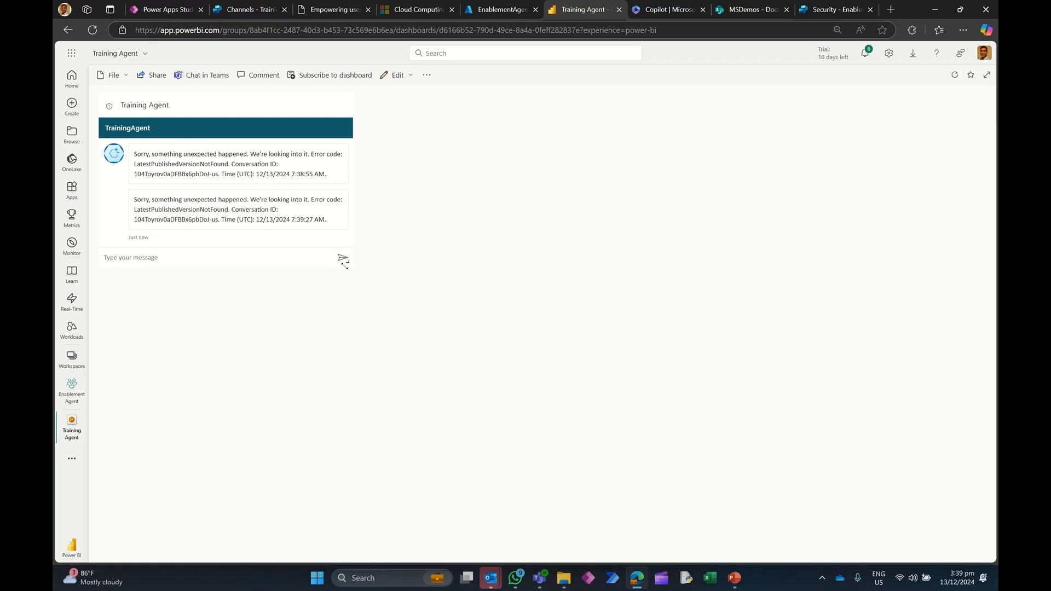
{"action": "left_click_drag", "start_coordinate": [345, 266], "coordinate": [479, 444]}
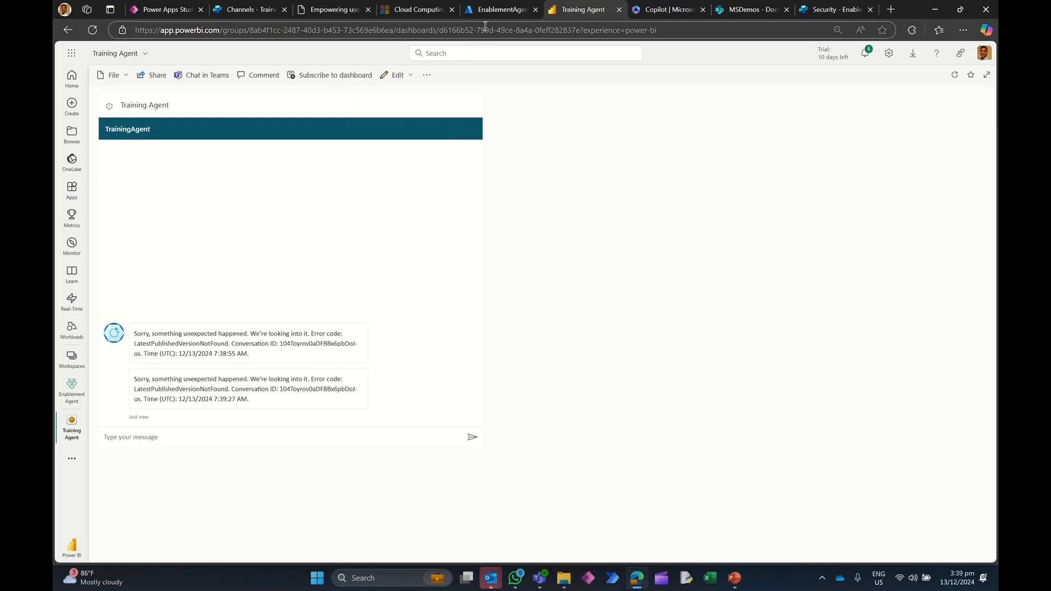
Step: Publish the TrainingAgent agent in Copilot Studio
{"action": "left_click", "coordinate": [248, 10]}
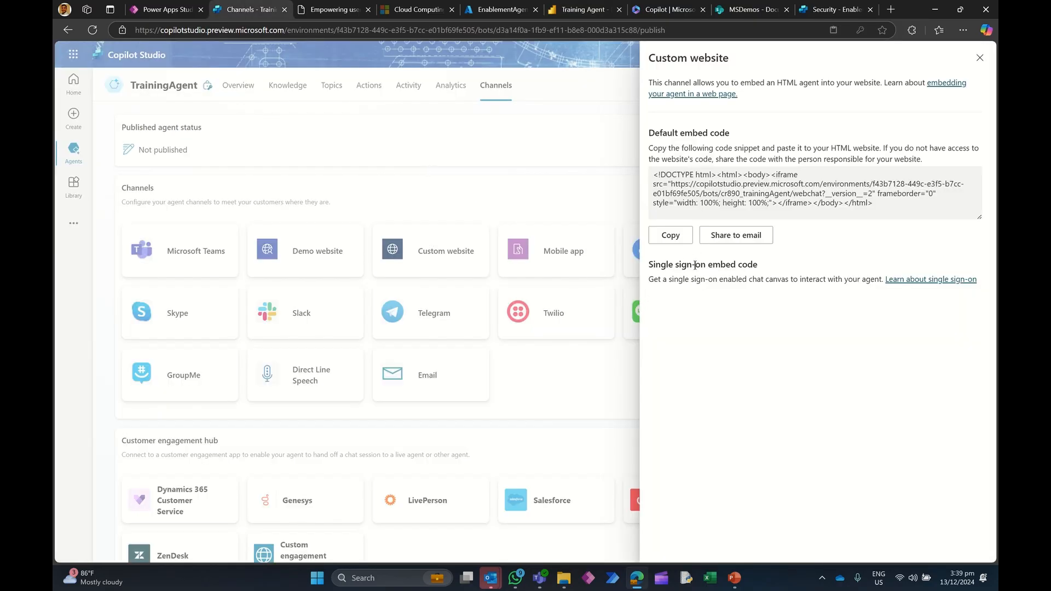
{"action": "left_click", "coordinate": [979, 58]}
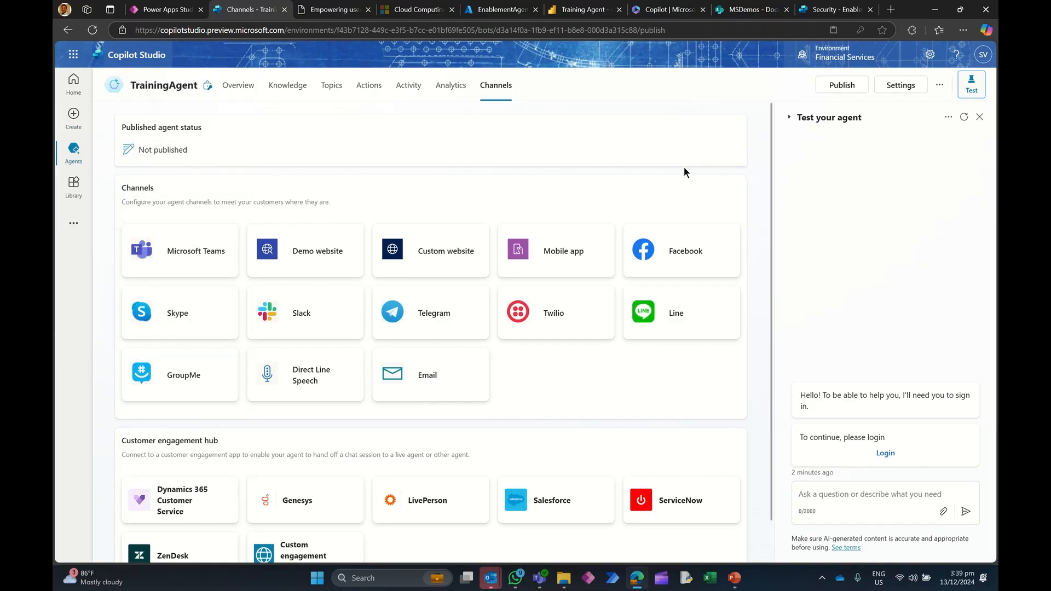
{"action": "left_click", "coordinate": [840, 85]}
{"action": "left_click", "coordinate": [594, 328]}
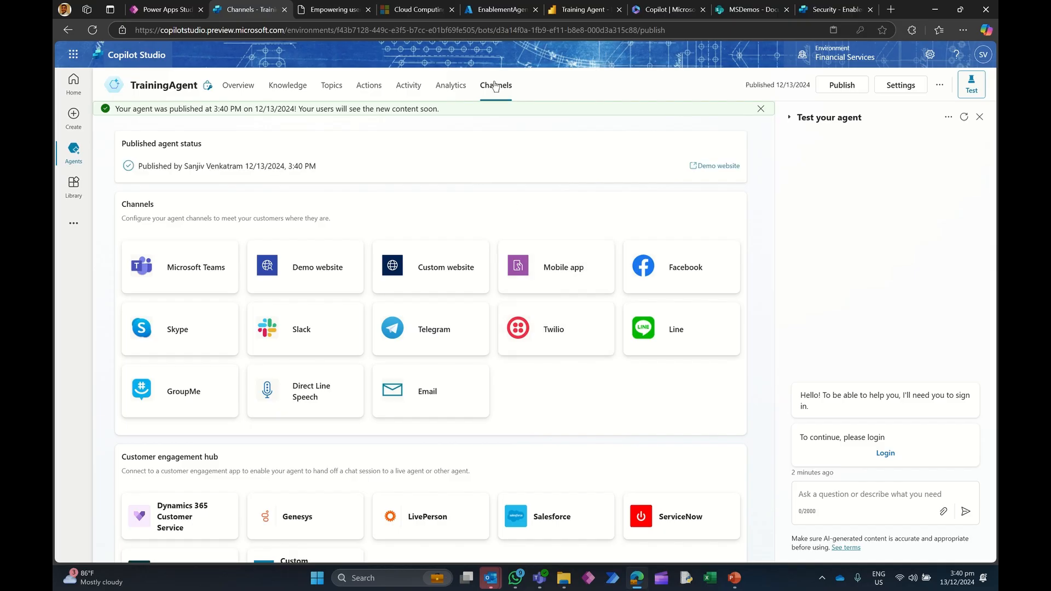
Step: Copy the custom website embed code of the published agent
{"action": "left_click", "coordinate": [438, 265]}
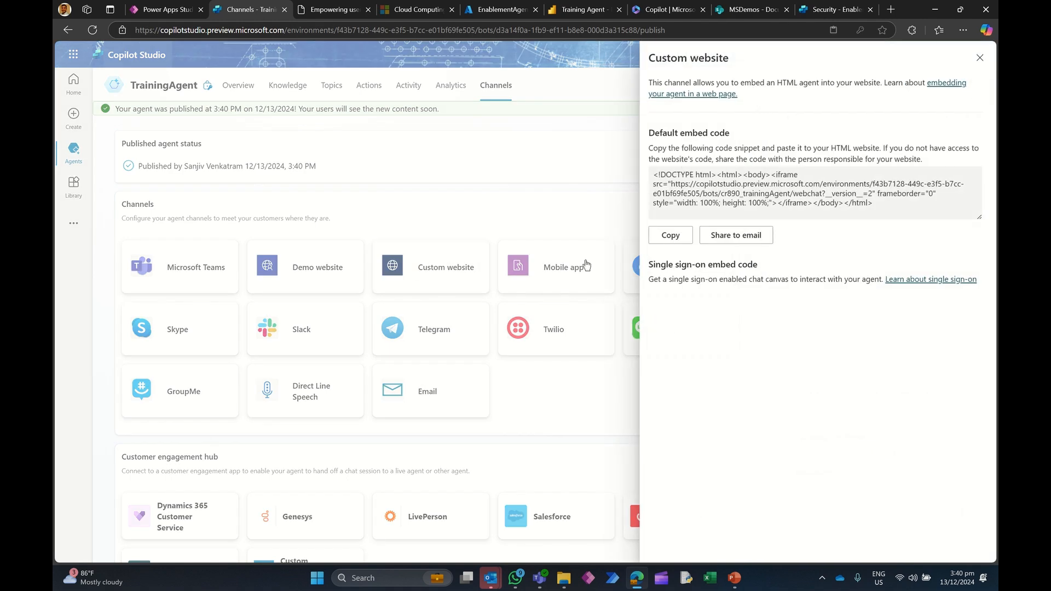
{"action": "left_click", "coordinate": [669, 236]}
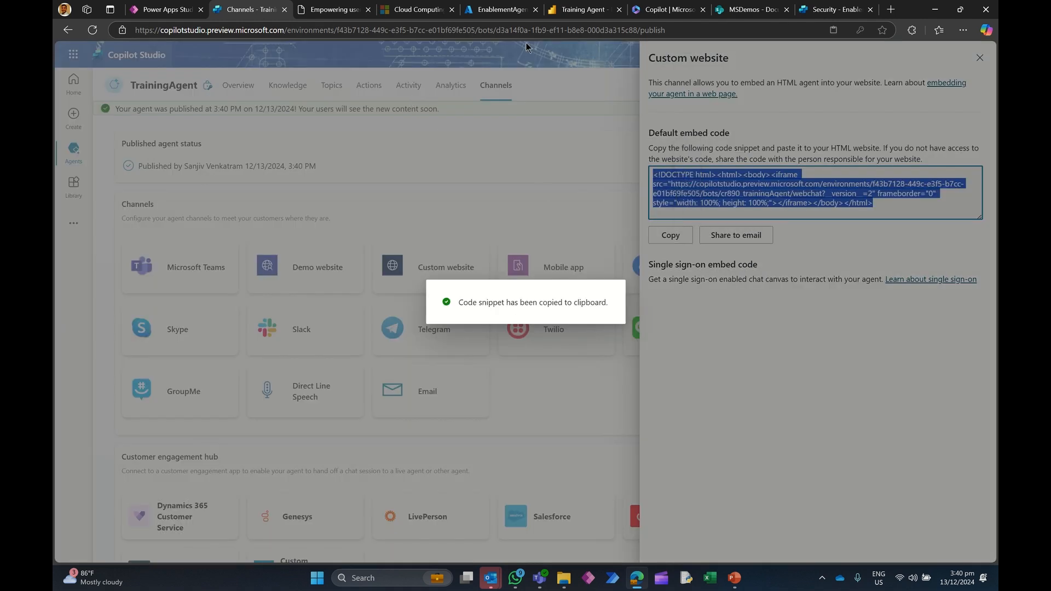
Step: Delete the existing Training Agent tile from the Power BI dashboard
{"action": "left_click", "coordinate": [581, 10]}
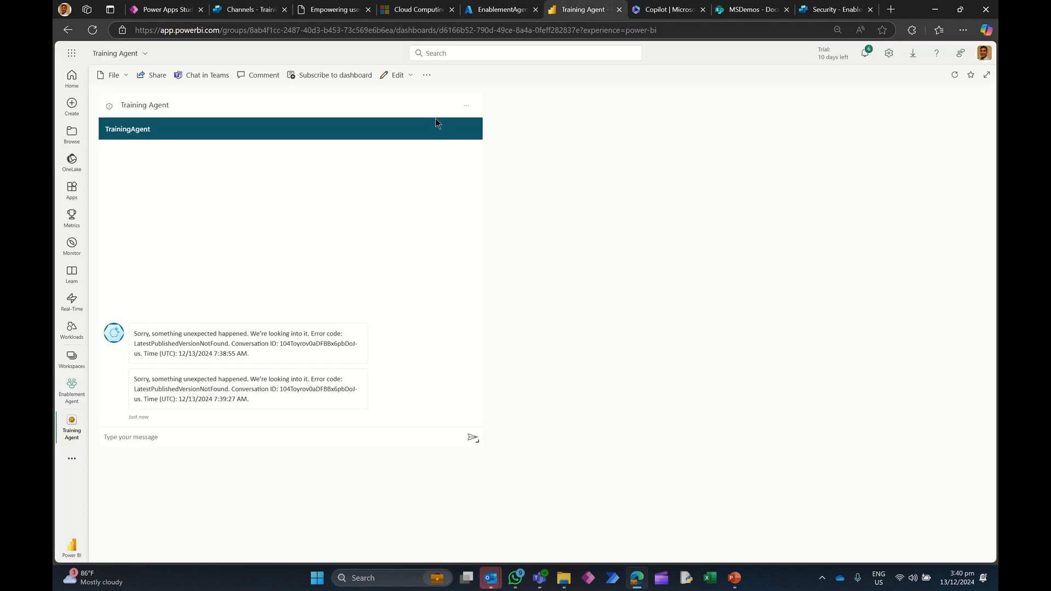
{"action": "left_click", "coordinate": [467, 107]}
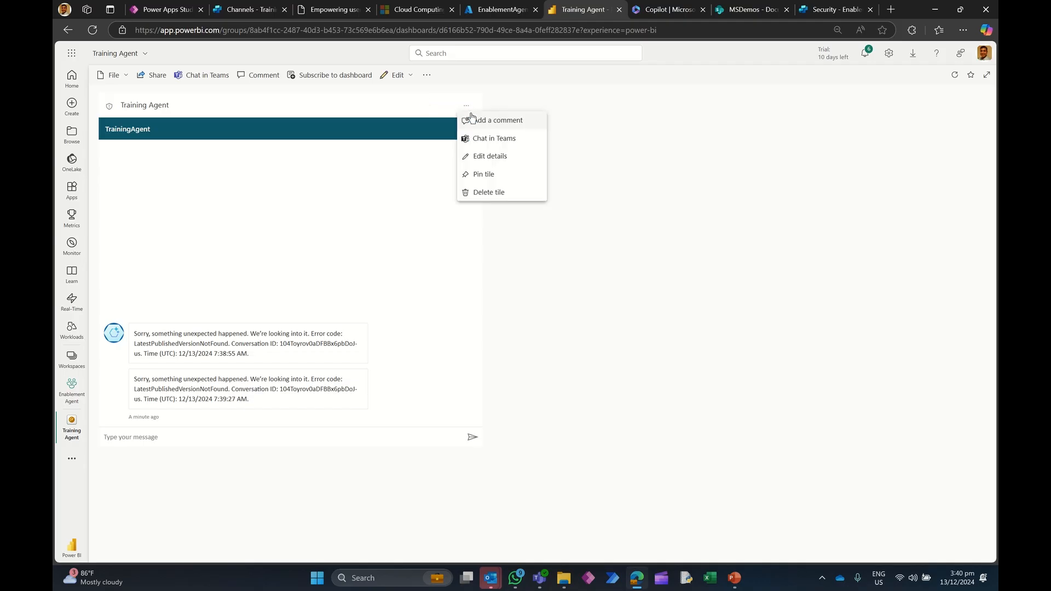
{"action": "left_click", "coordinate": [495, 193]}
Step: Add a new web content tile to the dashboard and paste the copied embed code into it
{"action": "left_click", "coordinate": [426, 75]}
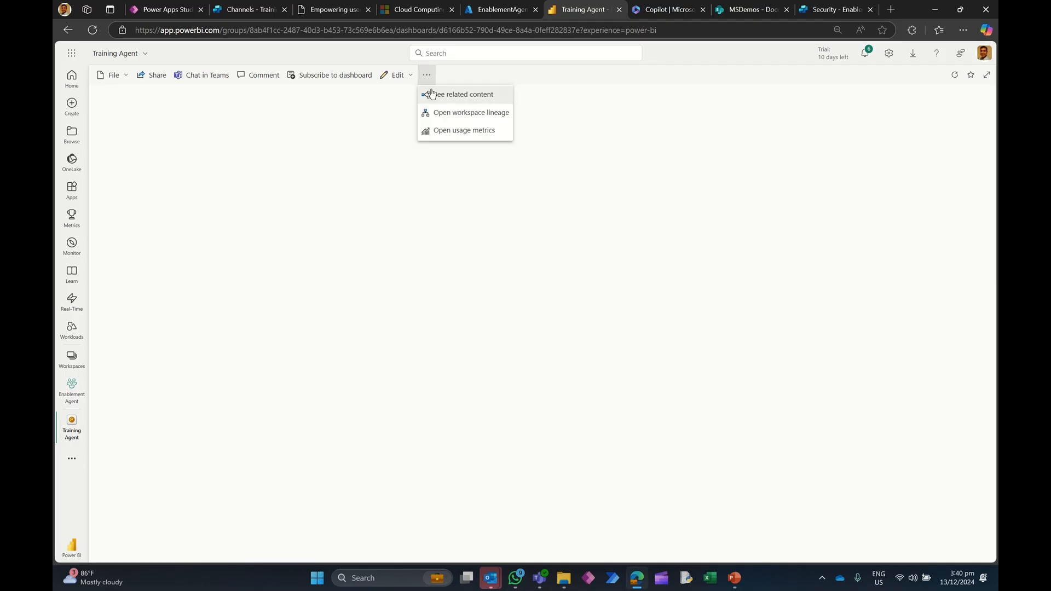
{"action": "key", "text": "Escape"}
{"action": "left_click", "coordinate": [404, 82]}
{"action": "left_click", "coordinate": [404, 95]}
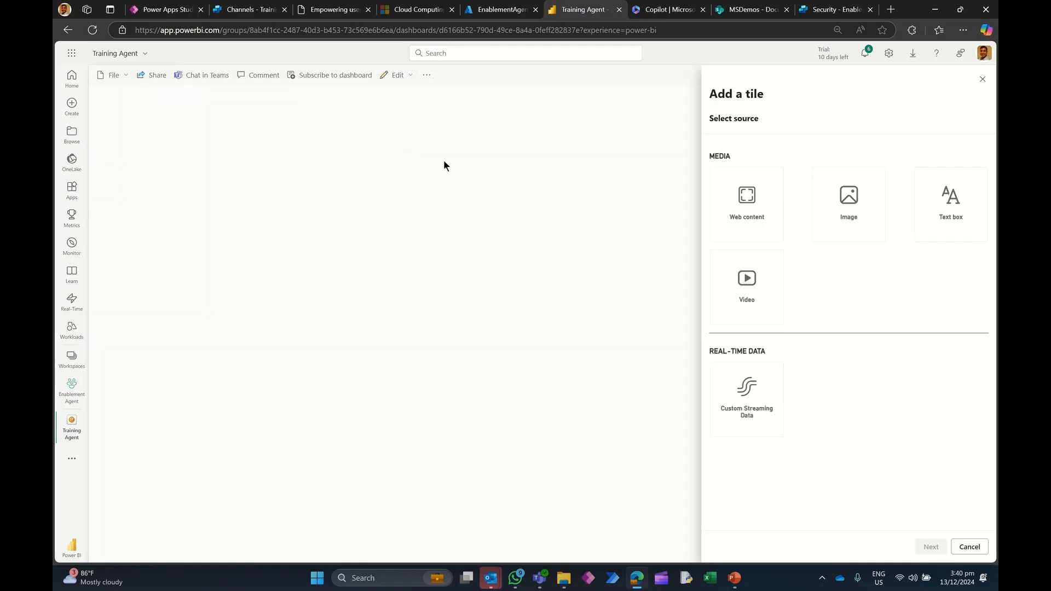
{"action": "left_click", "coordinate": [750, 204]}
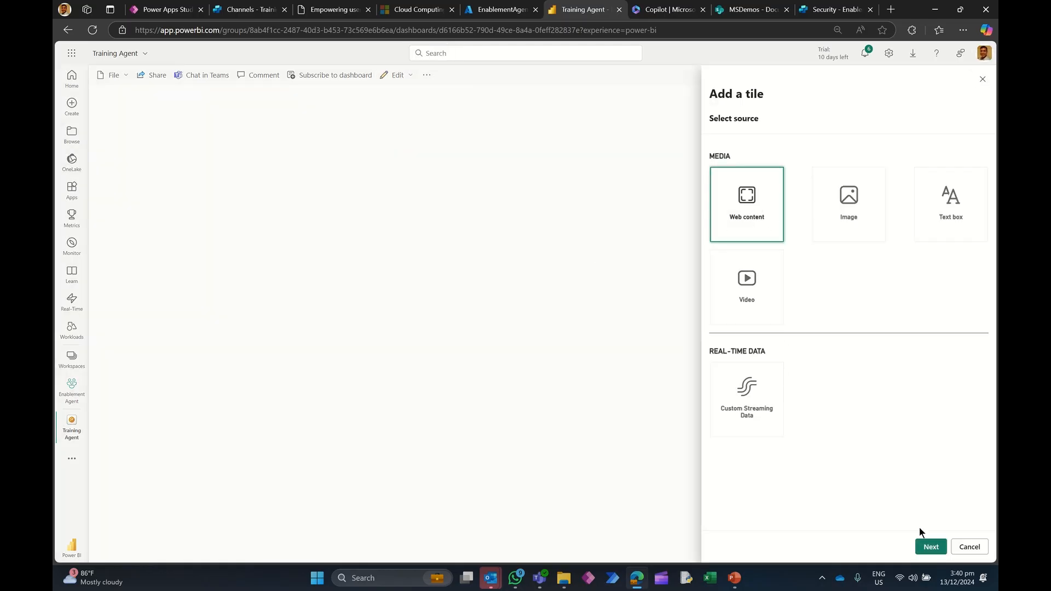
{"action": "left_click", "coordinate": [931, 543]}
{"action": "left_click", "coordinate": [748, 318]}
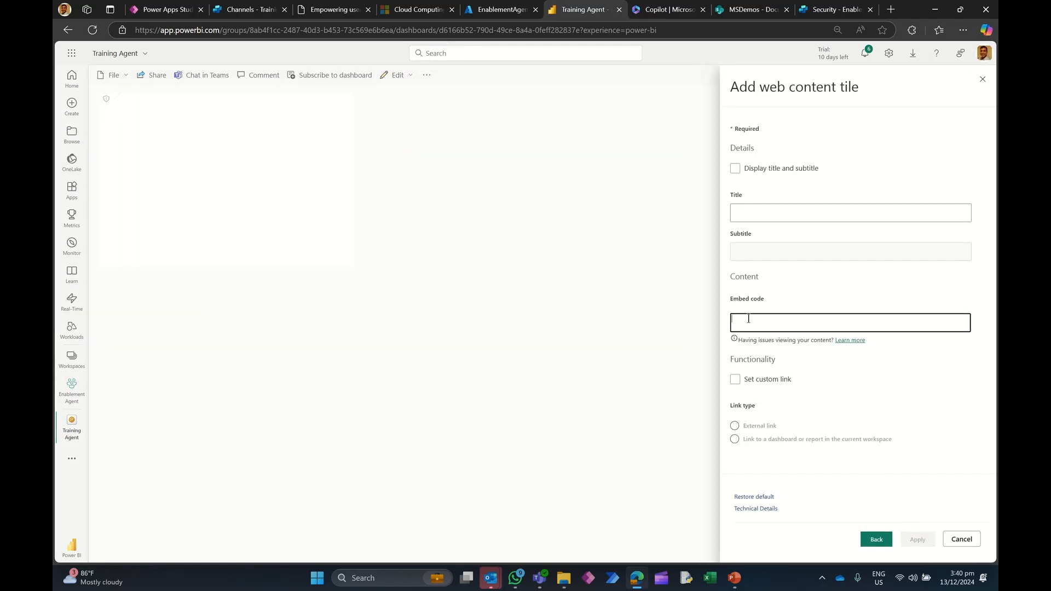
{"action": "key", "text": "ctrl+v"}
Step: Set the tile's title to Training Agent, apply it, and enlarge the tile across the dashboard
{"action": "left_click", "coordinate": [746, 213]}
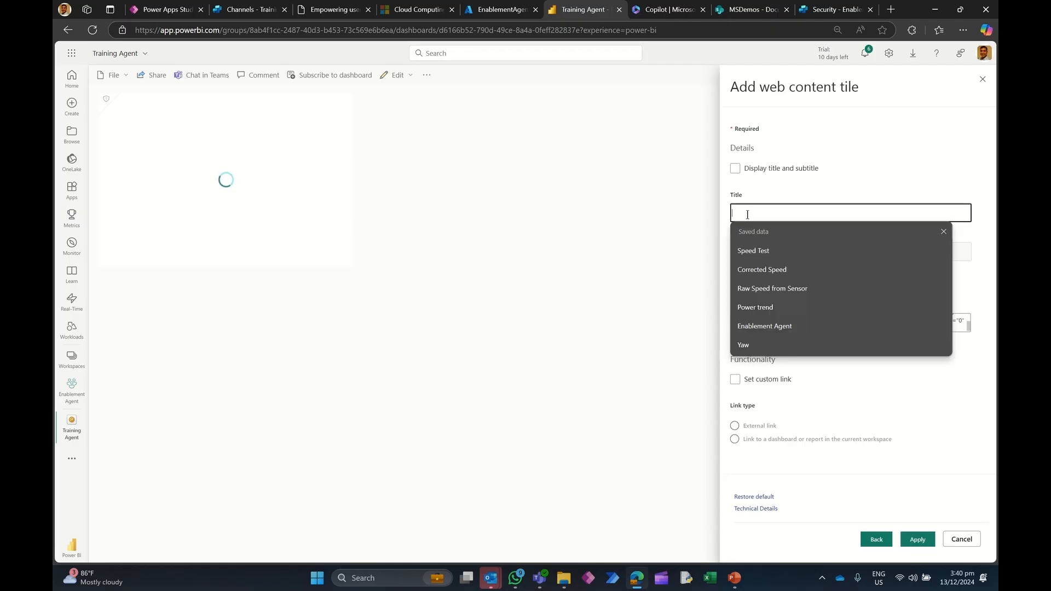
{"action": "type", "text": "Training "}
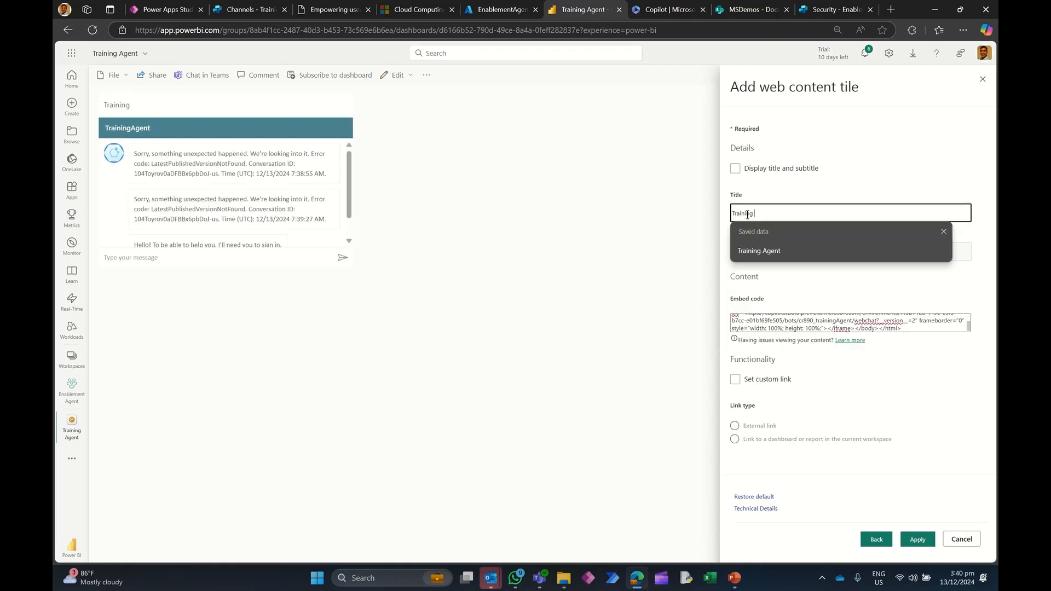
{"action": "type", "text": "Agent"}
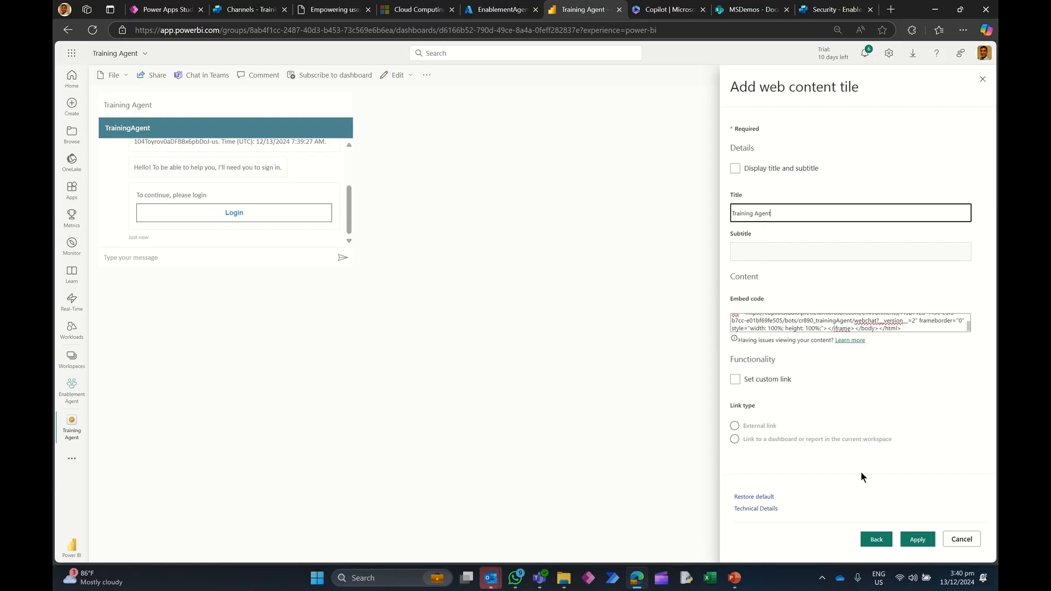
{"action": "left_click", "coordinate": [917, 539]}
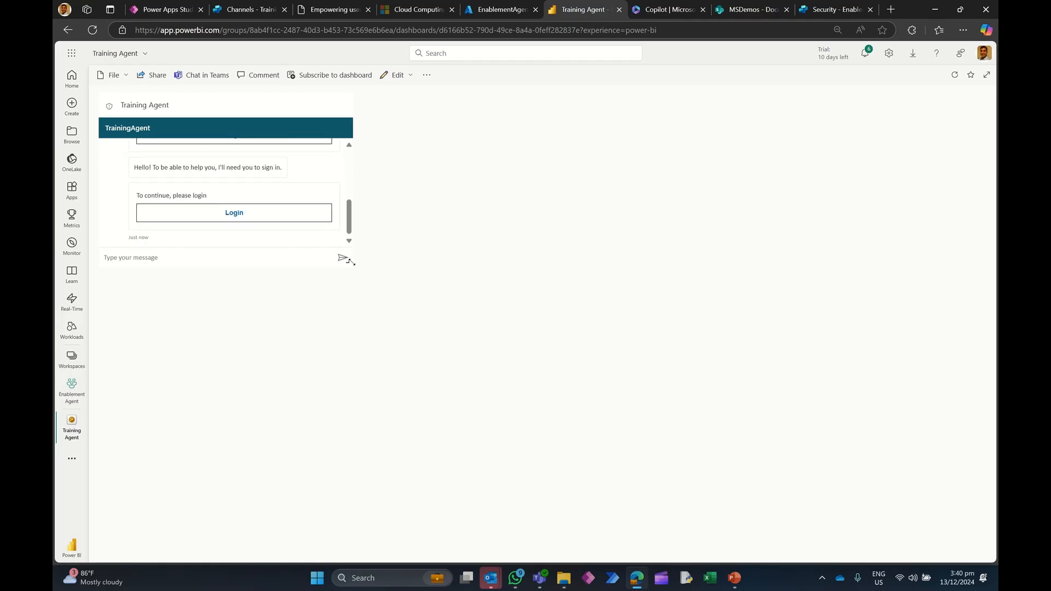
{"action": "left_click_drag", "start_coordinate": [349, 262], "coordinate": [818, 439]}
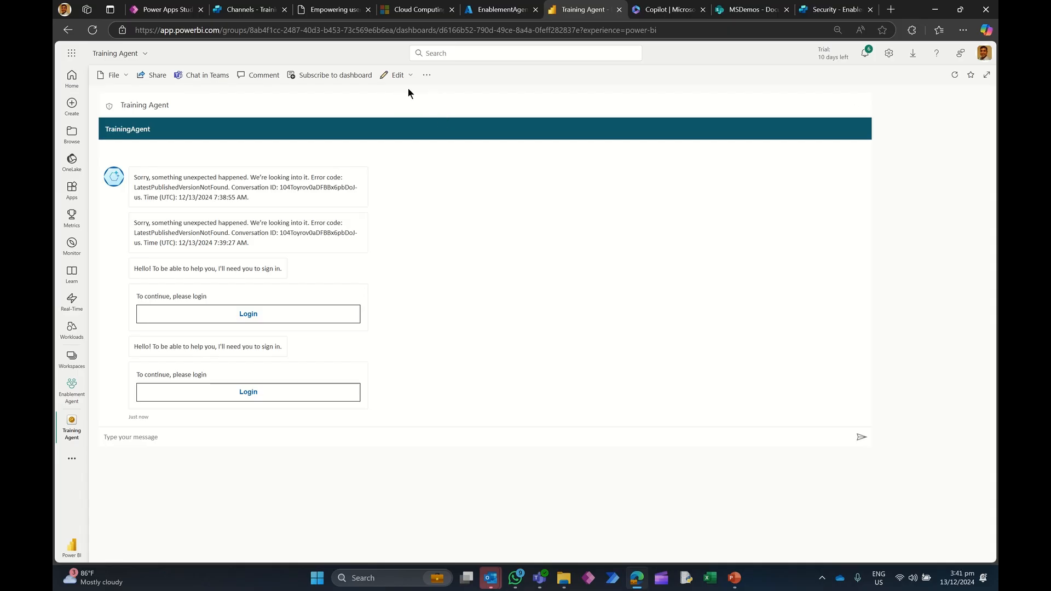
Step: Reopen the Training Agent dashboard from the Enablement Agent workspace
{"action": "left_click", "coordinate": [71, 361]}
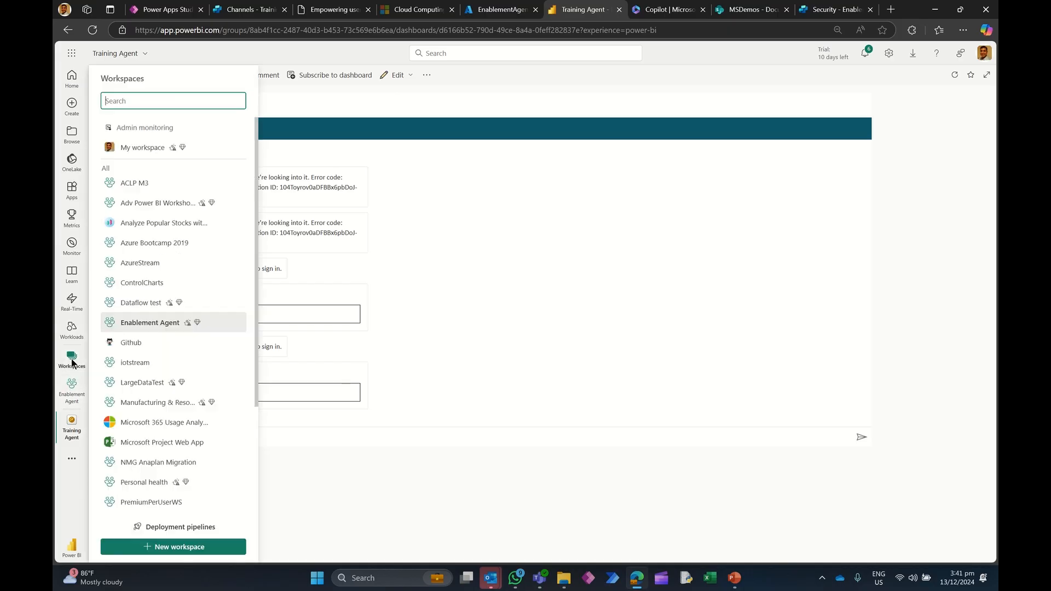
{"action": "left_click", "coordinate": [155, 322]}
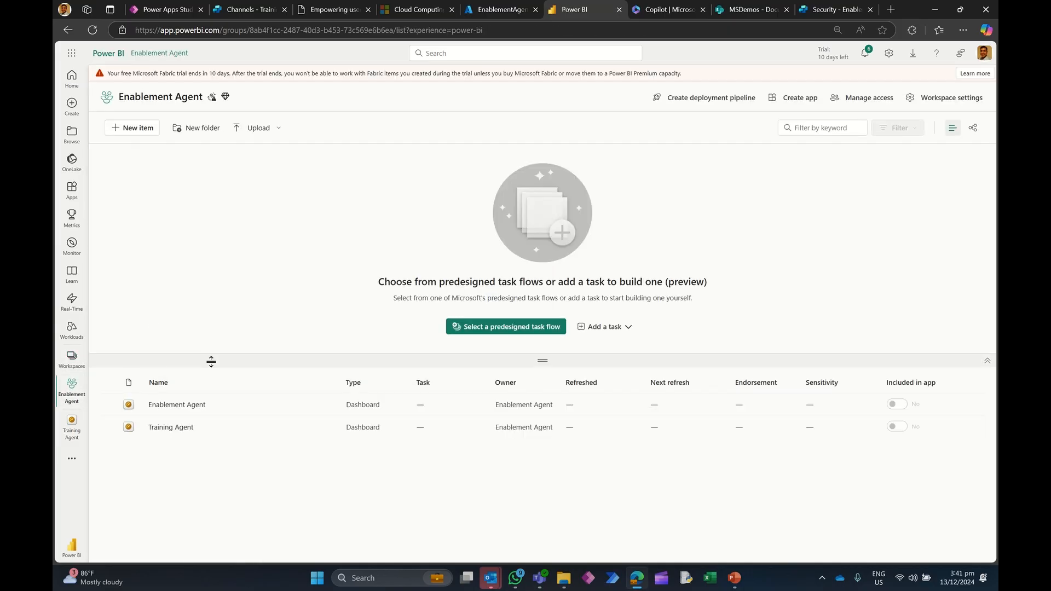
{"action": "left_click", "coordinate": [171, 427]}
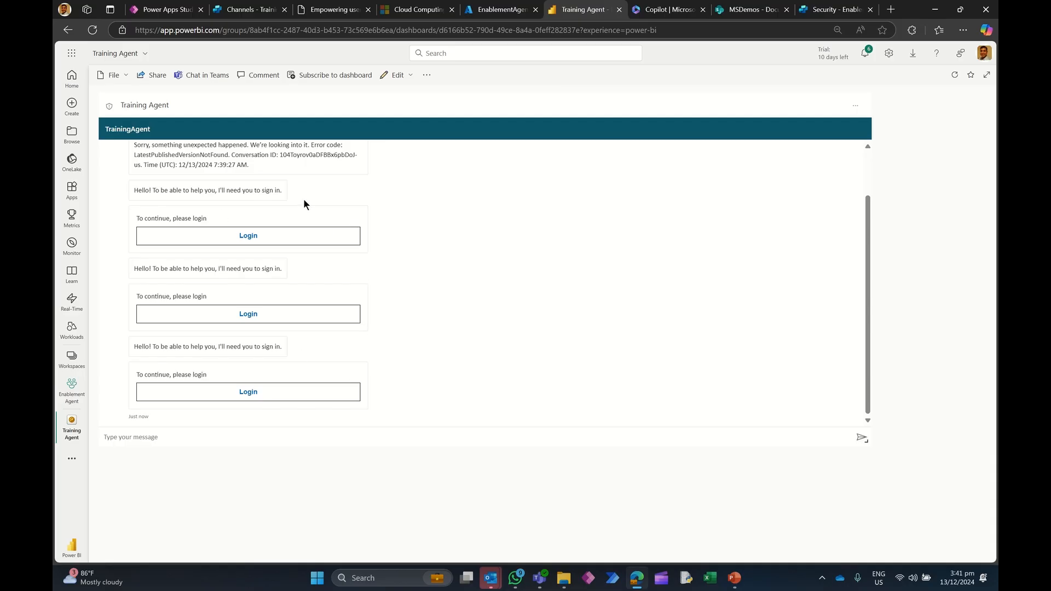
Step: Add a new blank screen to the Employee Enablement Application in Power Apps
{"action": "left_click", "coordinate": [169, 11]}
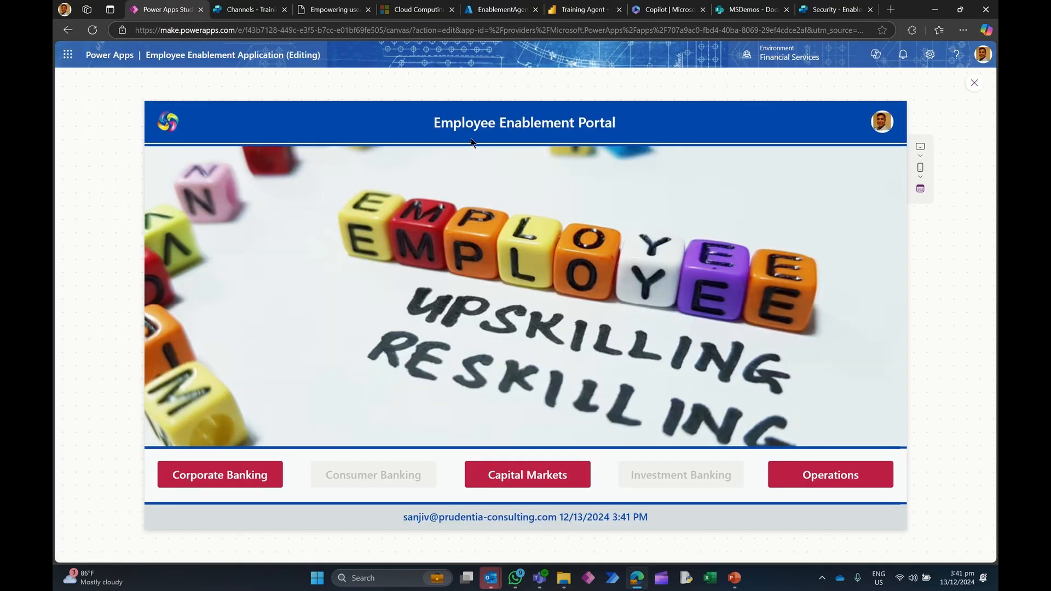
{"action": "left_click", "coordinate": [974, 84]}
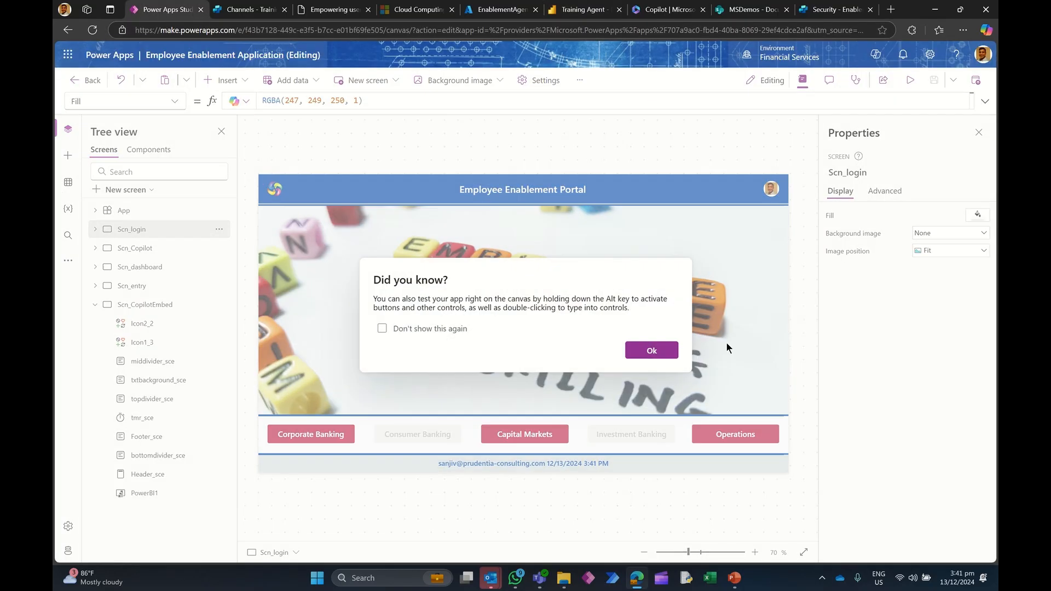
{"action": "left_click", "coordinate": [651, 350]}
{"action": "left_click", "coordinate": [95, 304]}
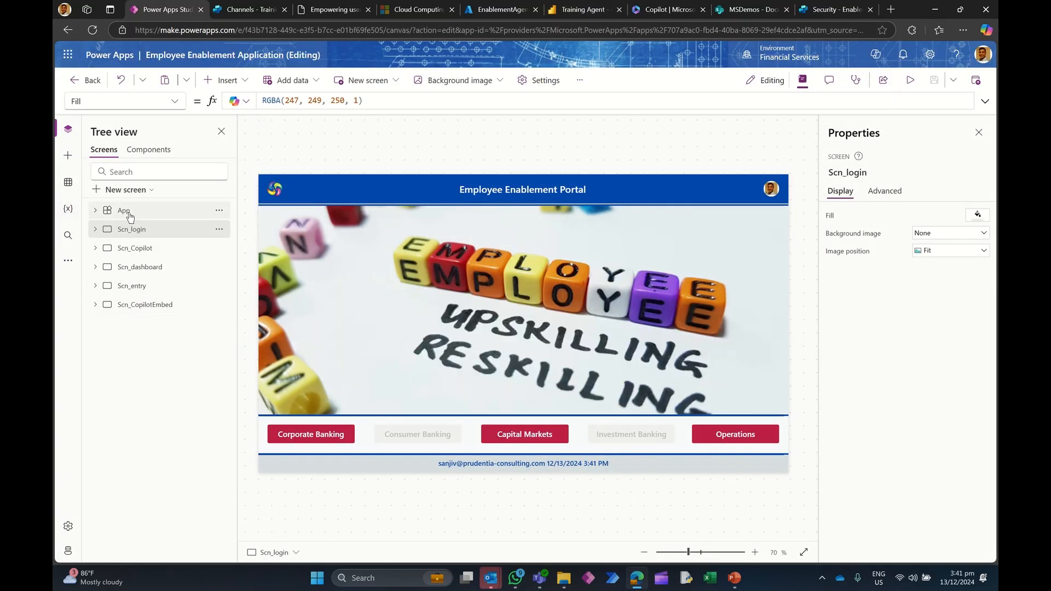
{"action": "left_click", "coordinate": [124, 192]}
{"action": "left_click", "coordinate": [126, 254]}
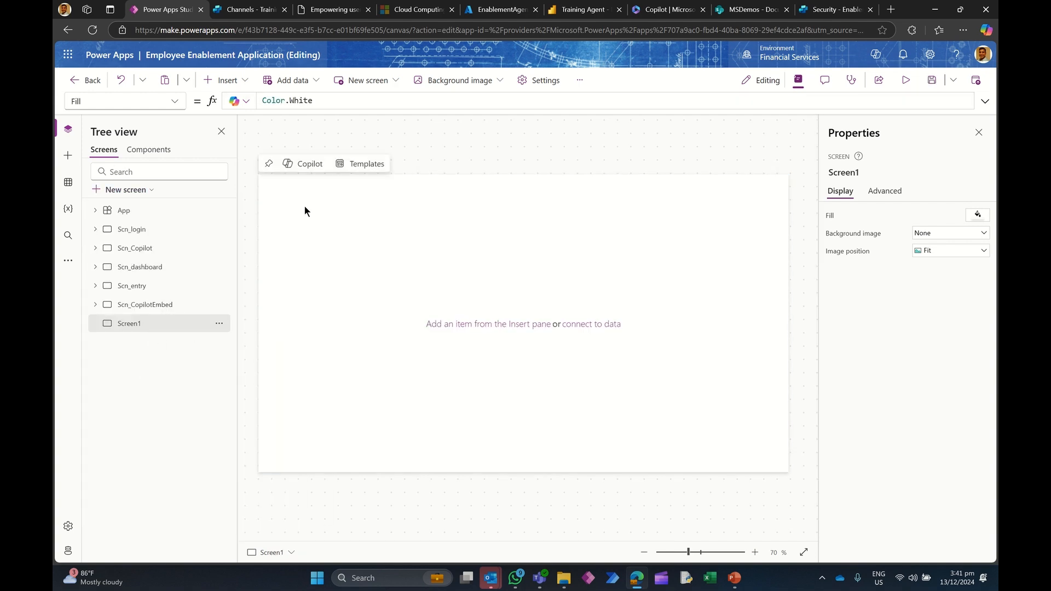
Step: Insert a Power BI tile on the new screen and enlarge it to about 858 by 634
{"action": "left_click", "coordinate": [223, 80]}
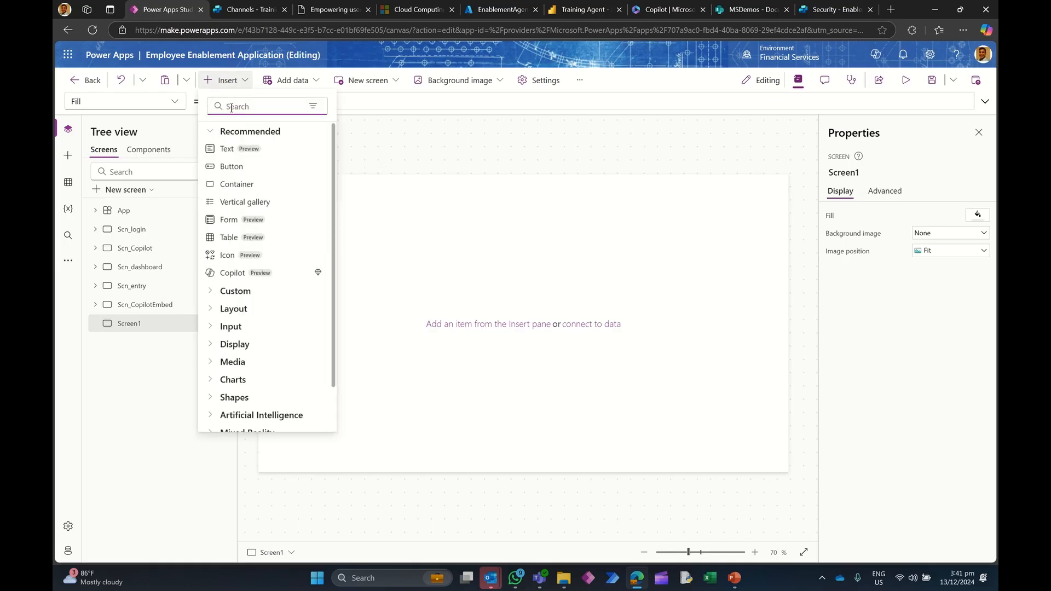
{"action": "type", "text": "power bi"}
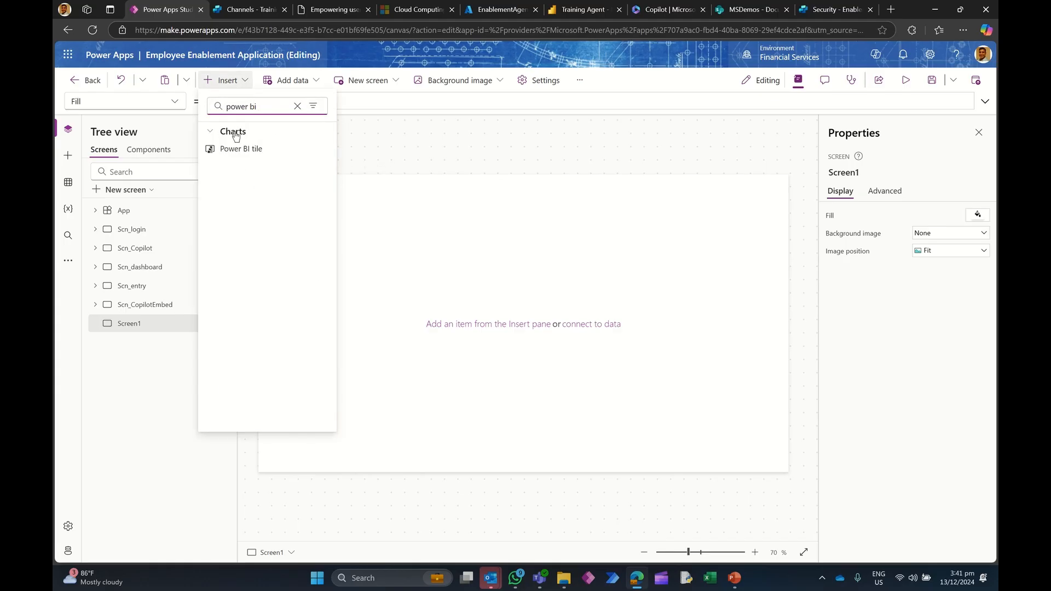
{"action": "left_click", "coordinate": [240, 148]}
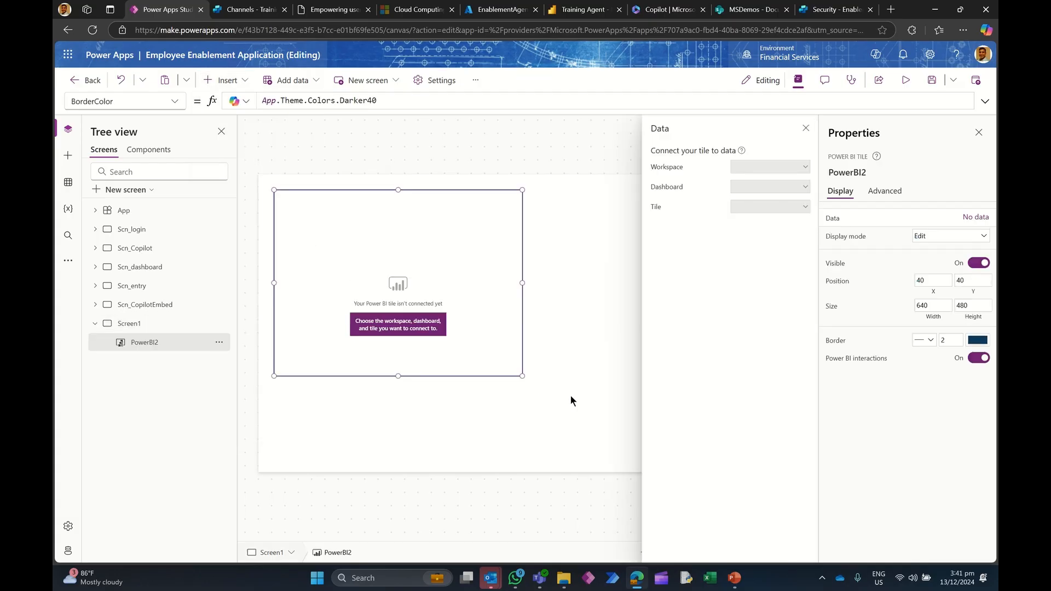
{"action": "left_click_drag", "start_coordinate": [522, 376], "coordinate": [607, 436]}
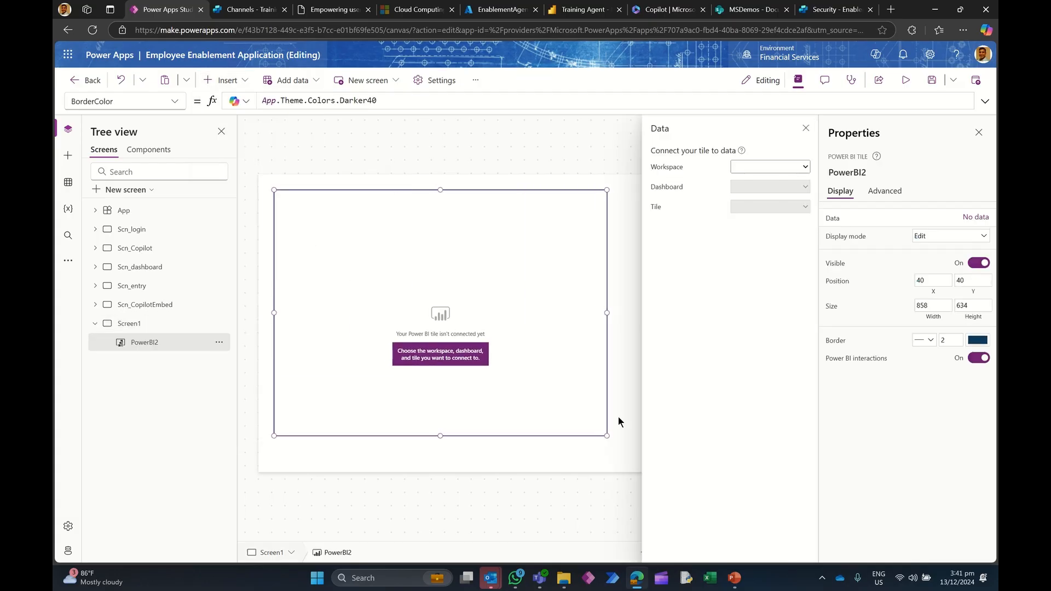
Step: Connect the Power BI tile to the Enablement Agent workspace, Training Agent dashboard and Training Agent tile, then preview the app
{"action": "left_click", "coordinate": [759, 170]}
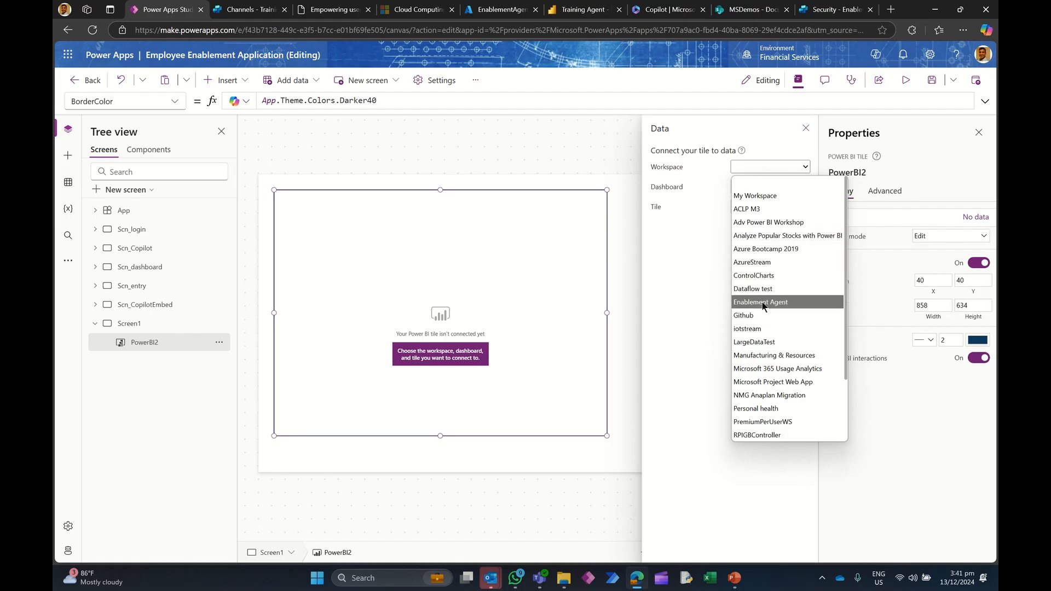
{"action": "left_click", "coordinate": [763, 305]}
{"action": "left_click", "coordinate": [742, 187]}
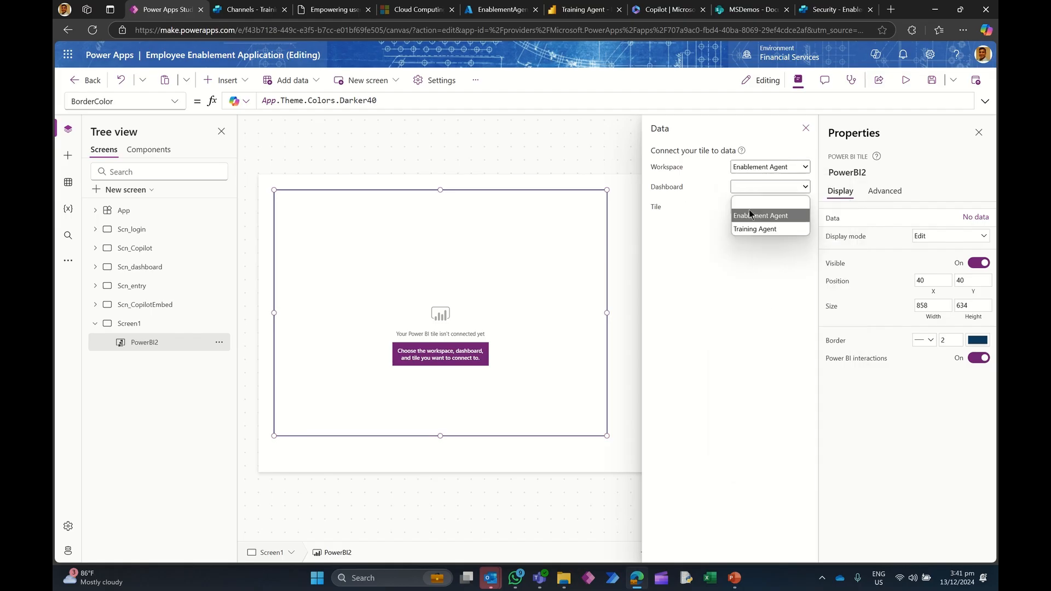
{"action": "left_click", "coordinate": [753, 230]}
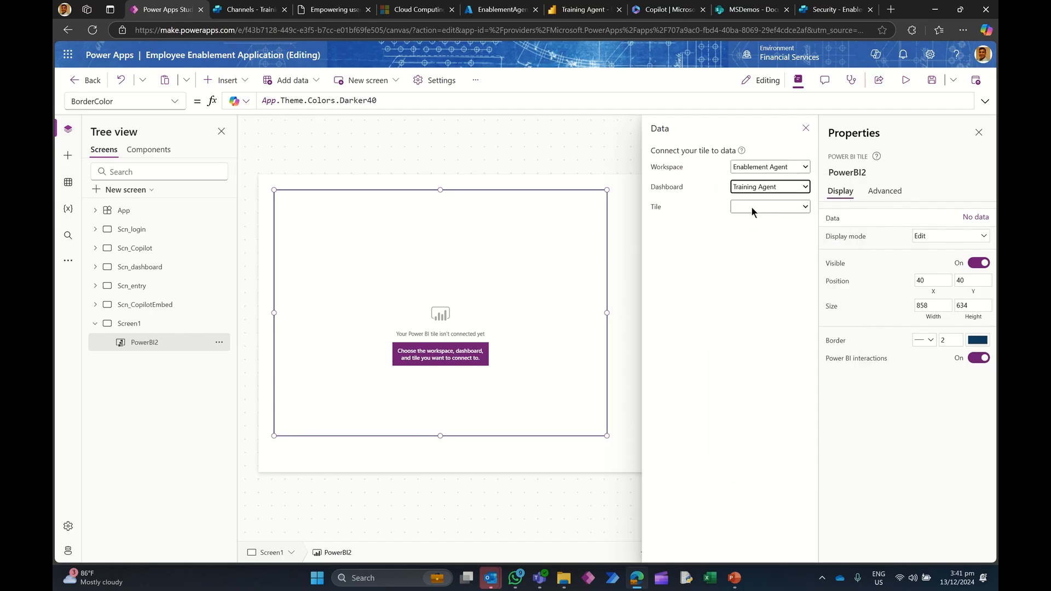
{"action": "left_click", "coordinate": [750, 206]}
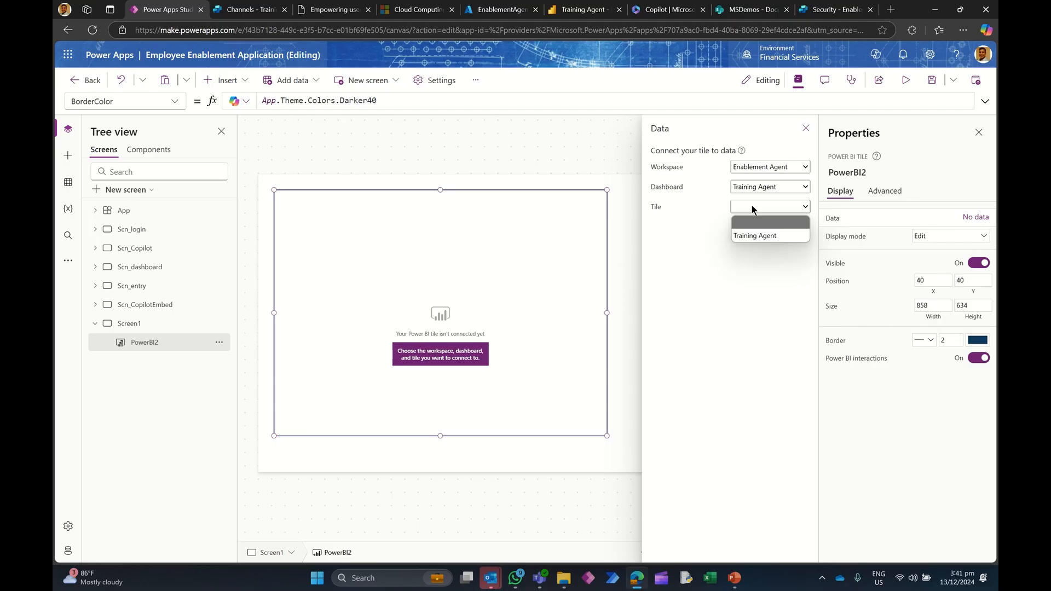
{"action": "left_click", "coordinate": [755, 236]}
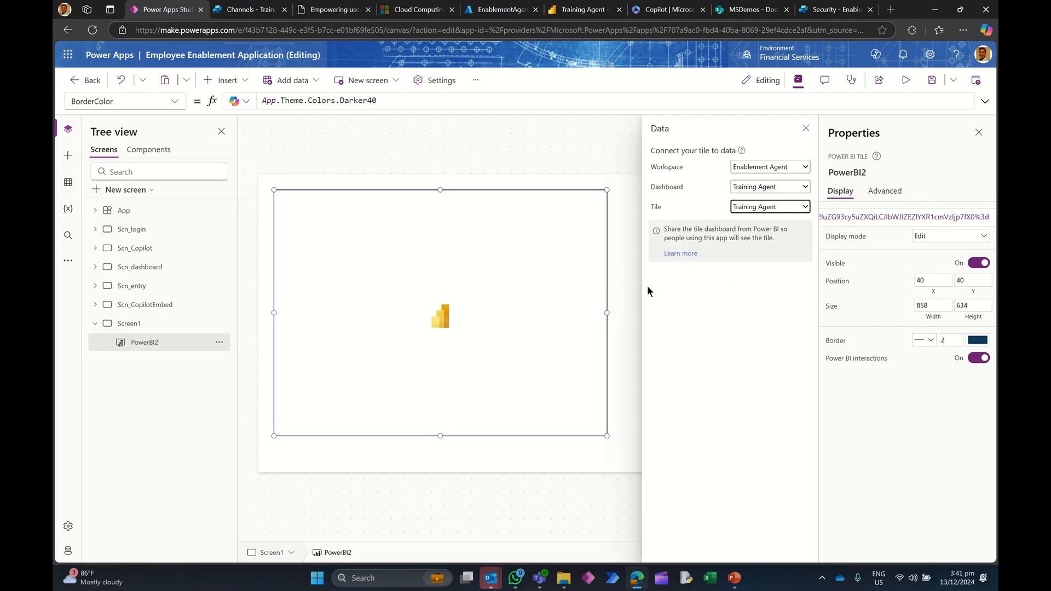
{"action": "left_click", "coordinate": [906, 80]}
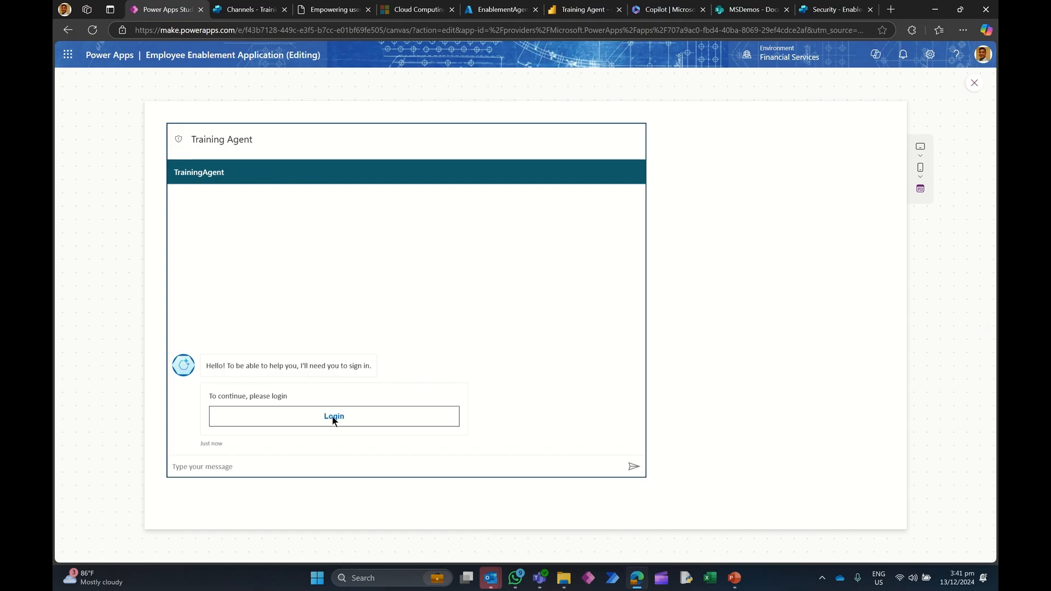
Step: Sign in to the Training Agent chat by copying the validation code and sending it in the message box
{"action": "left_click", "coordinate": [332, 417]}
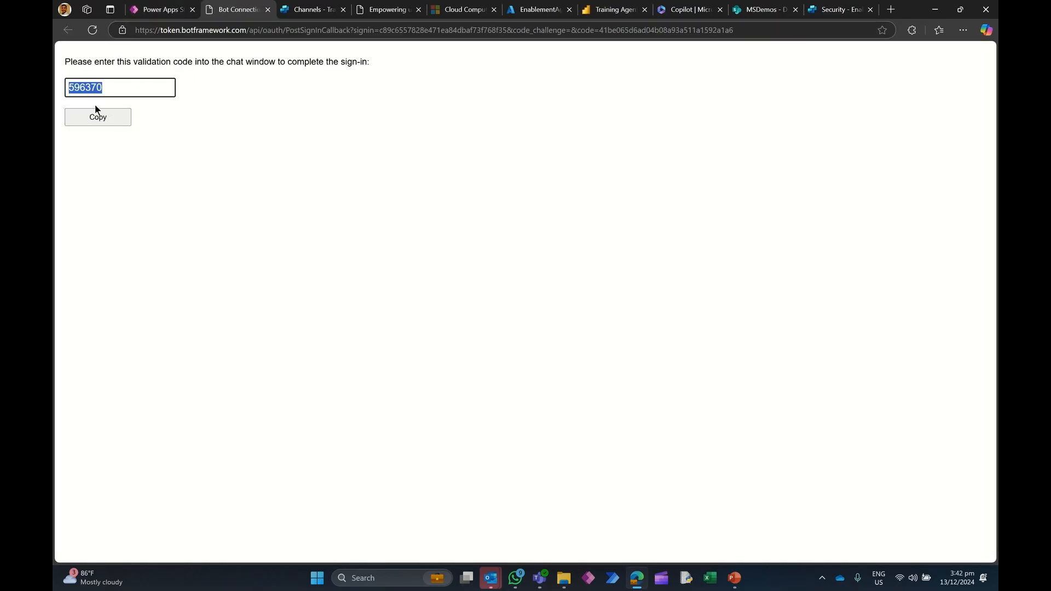
{"action": "left_click", "coordinate": [94, 118]}
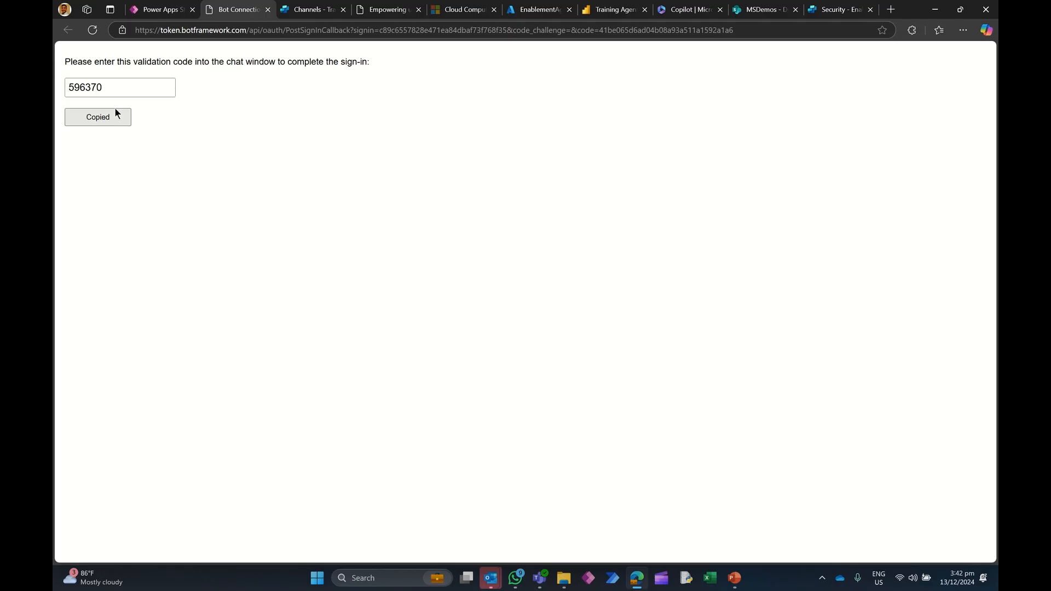
{"action": "left_click", "coordinate": [161, 10]}
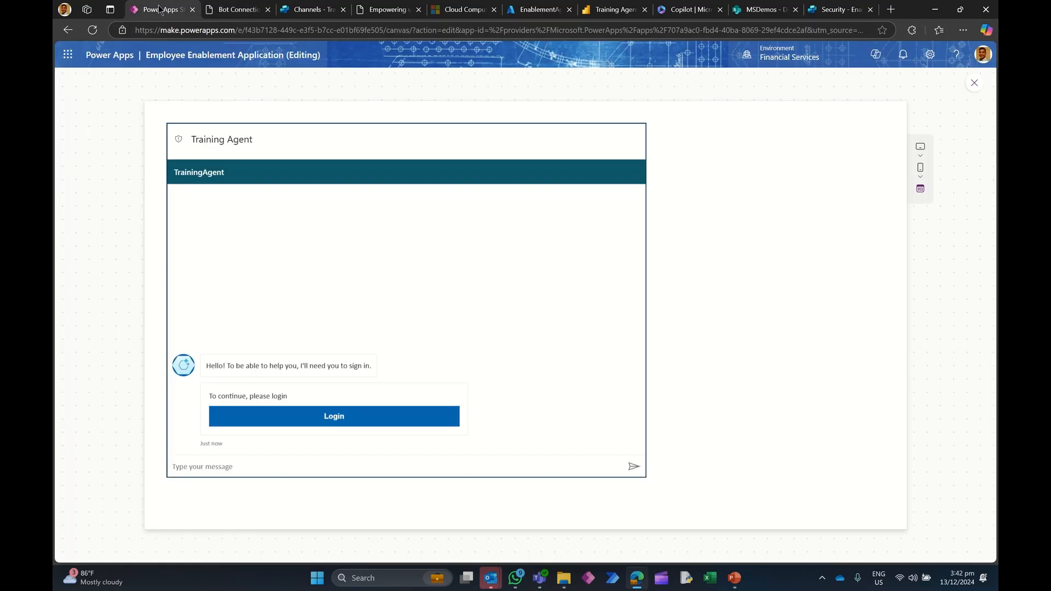
{"action": "left_click", "coordinate": [216, 465]}
{"action": "key", "text": "ctrl+v"}
{"action": "left_click", "coordinate": [633, 466]}
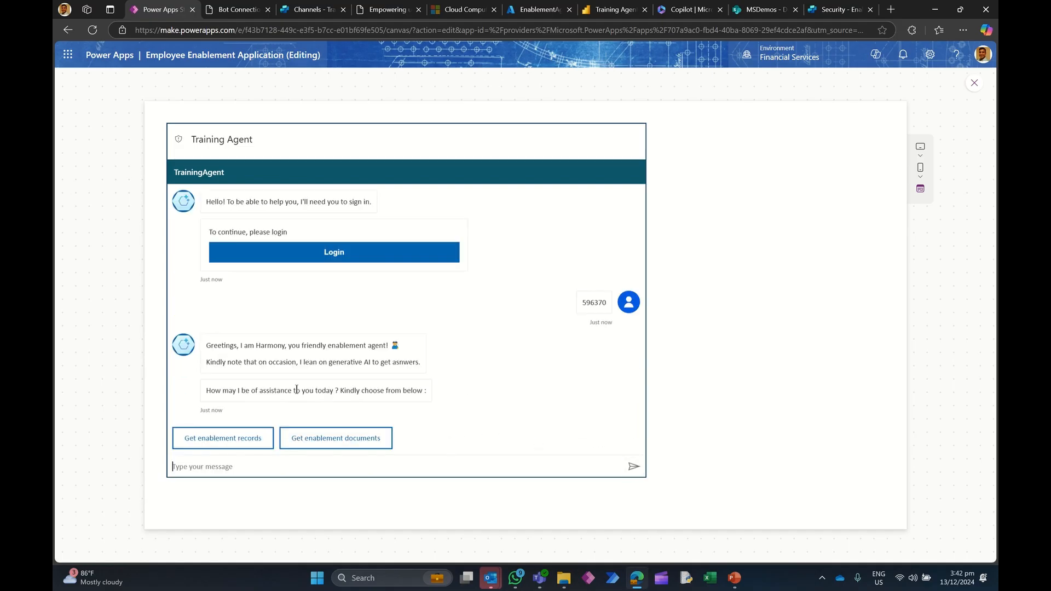
Step: Choose Get enablement documents and ask "Give me a summary of the Power platform enablement program", correcting the misspelling before sending
{"action": "left_click", "coordinate": [332, 441]}
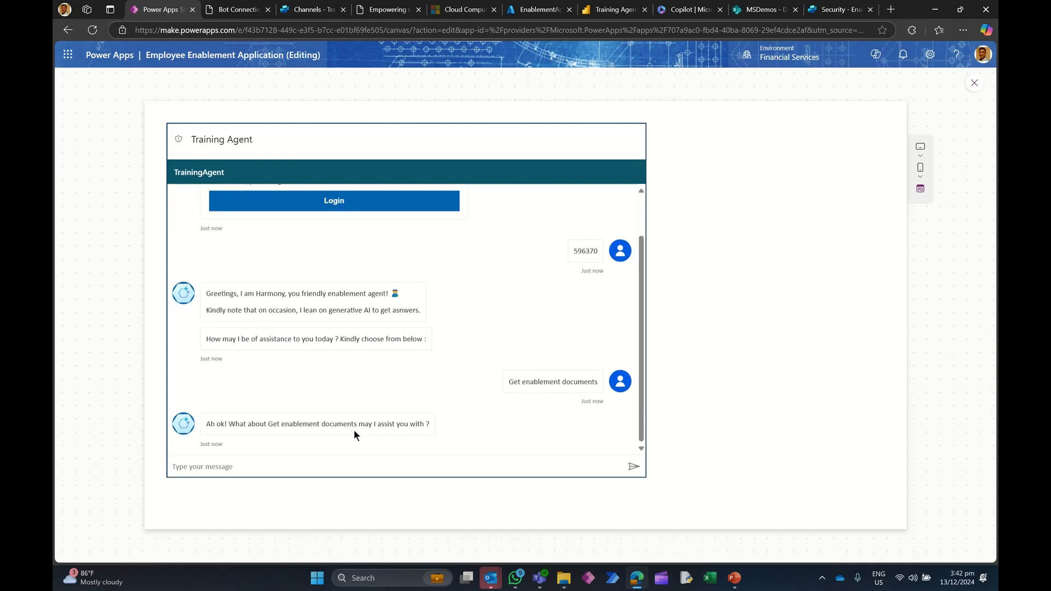
{"action": "type", "text": "Give me a summary of the POwer platform"}
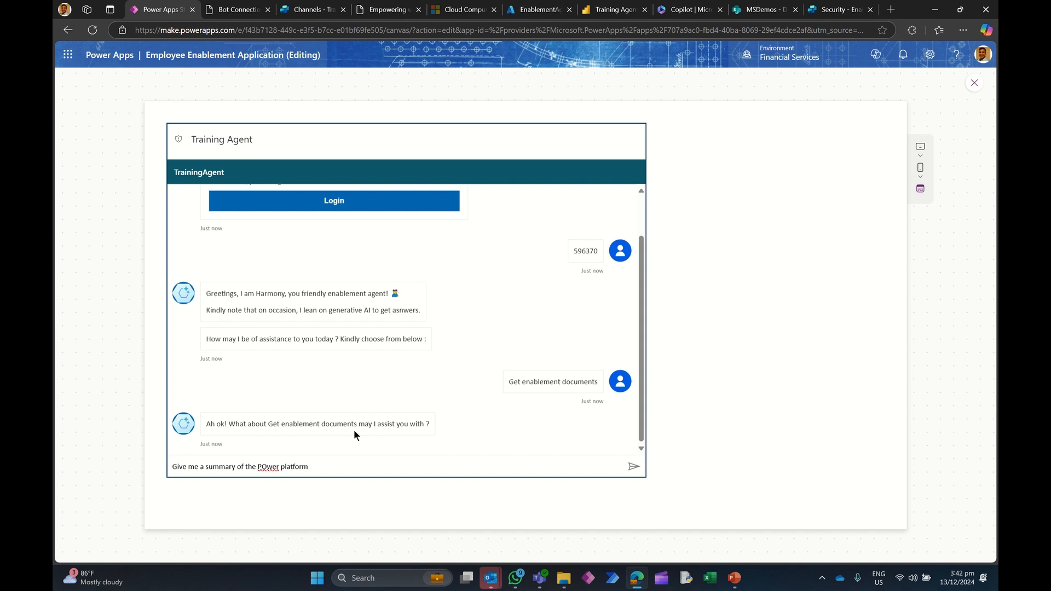
{"action": "type", "text": " enablement progra,"}
{"action": "key", "text": "BackSpace"}
{"action": "type", "text": "m"}
{"action": "right_click", "coordinate": [264, 466]}
{"action": "key", "text": "Down"}
{"action": "key", "text": "Return"}
{"action": "left_click", "coordinate": [633, 467]}
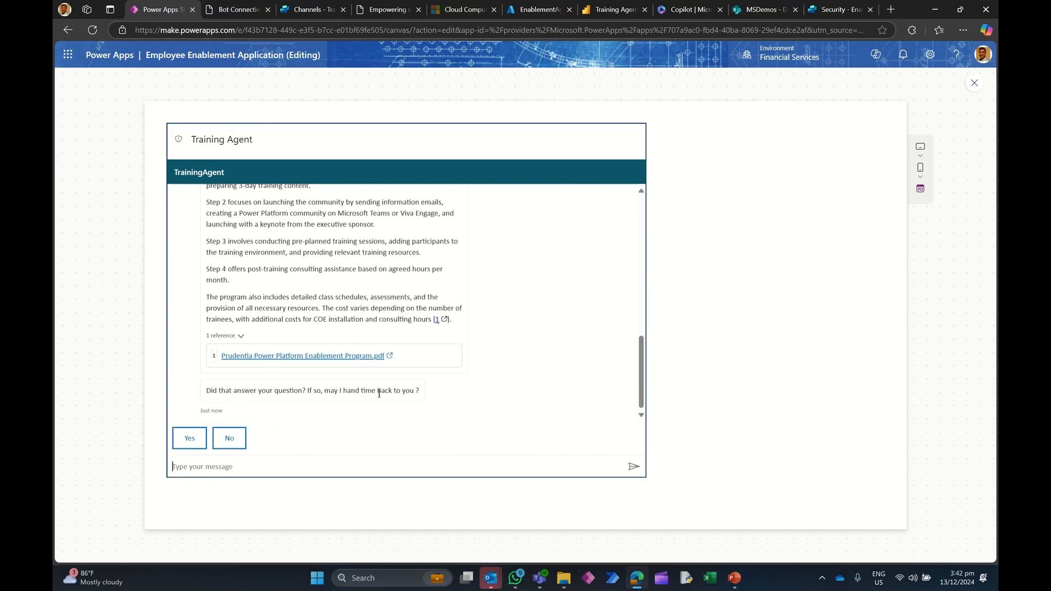
Step: Finish the agent's feedback flow by answering Yes, rating 5 stars, and declining further help
{"action": "left_click", "coordinate": [189, 437]}
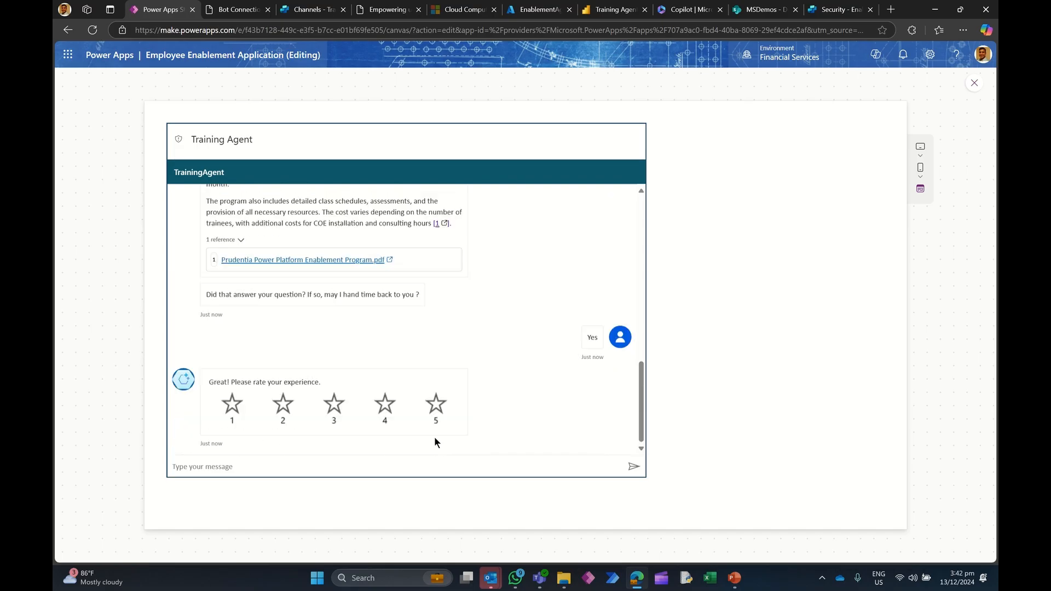
{"action": "left_click", "coordinate": [437, 406]}
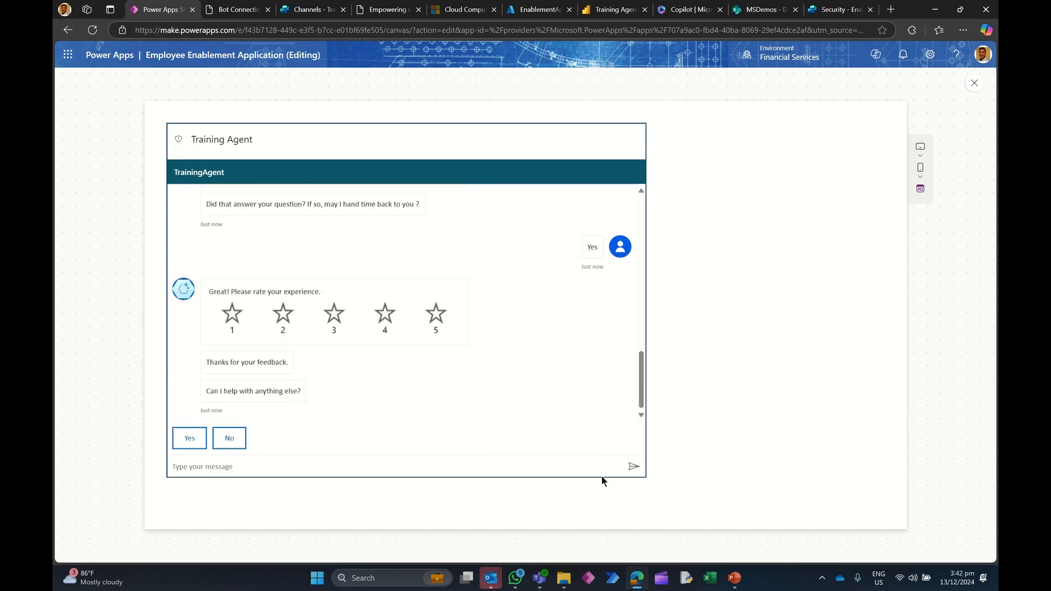
{"action": "left_click", "coordinate": [229, 441]}
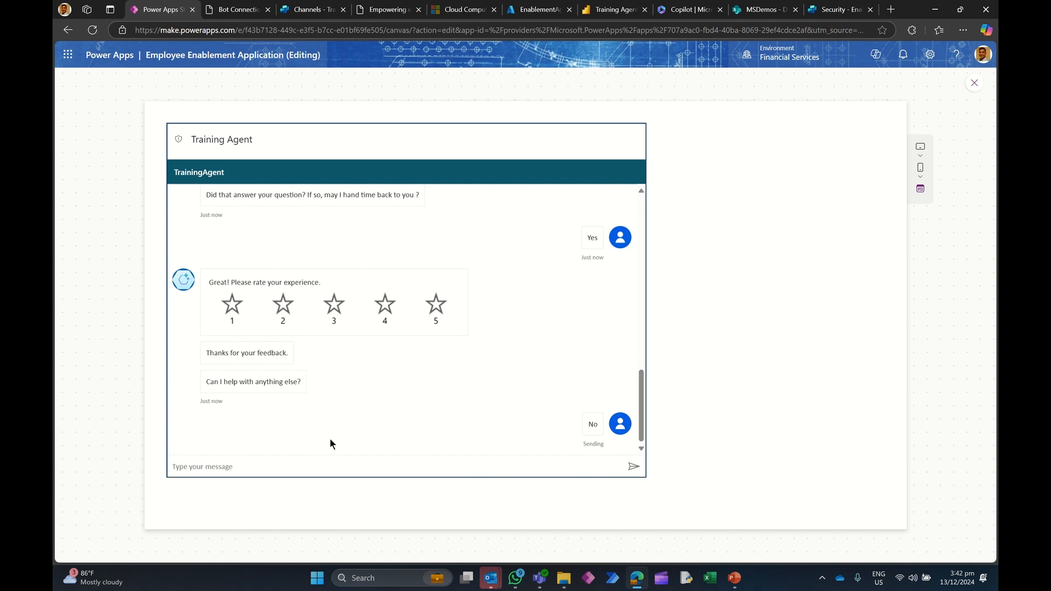